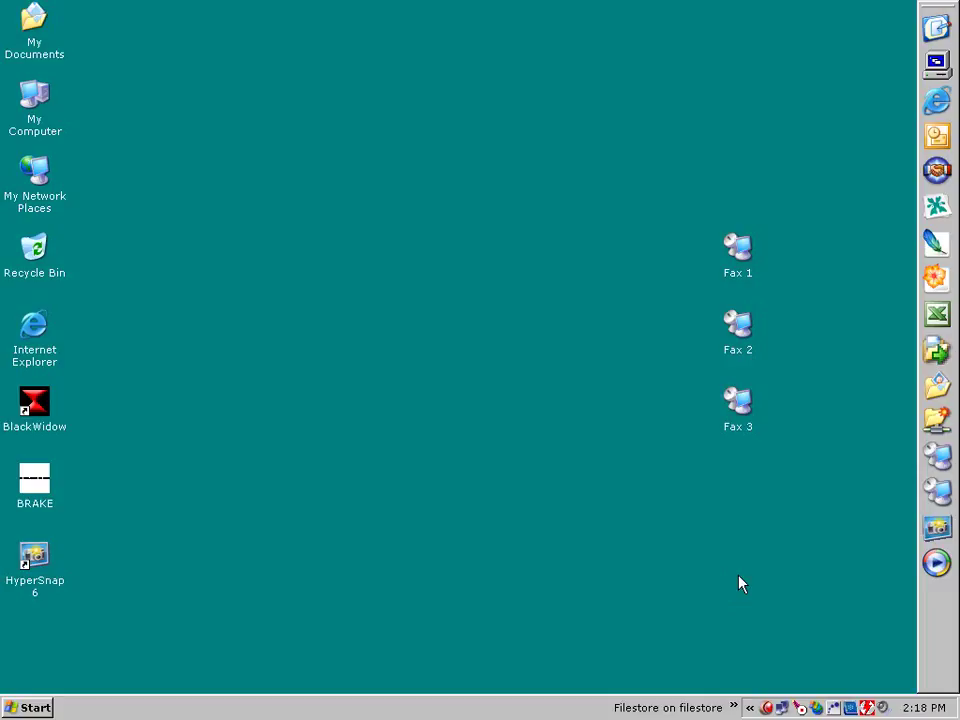
Open the fax1 Remote Desktop connection and close its Control Panel window
left_click_drag(681, 198, 784, 272)
left_click(784, 272)
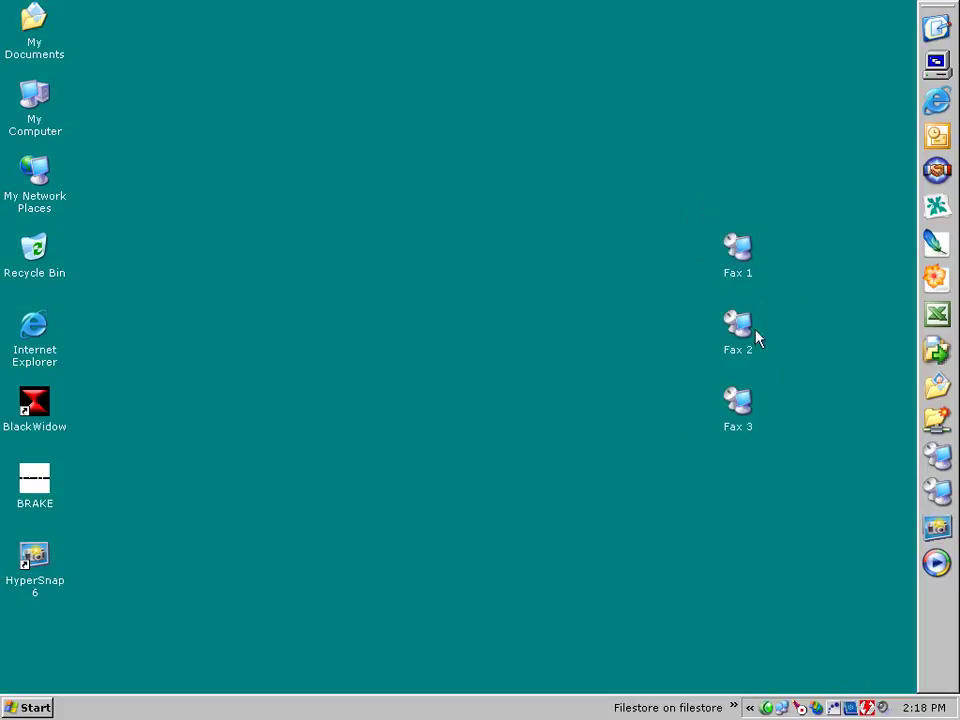
left_click(748, 426)
left_click(795, 403)
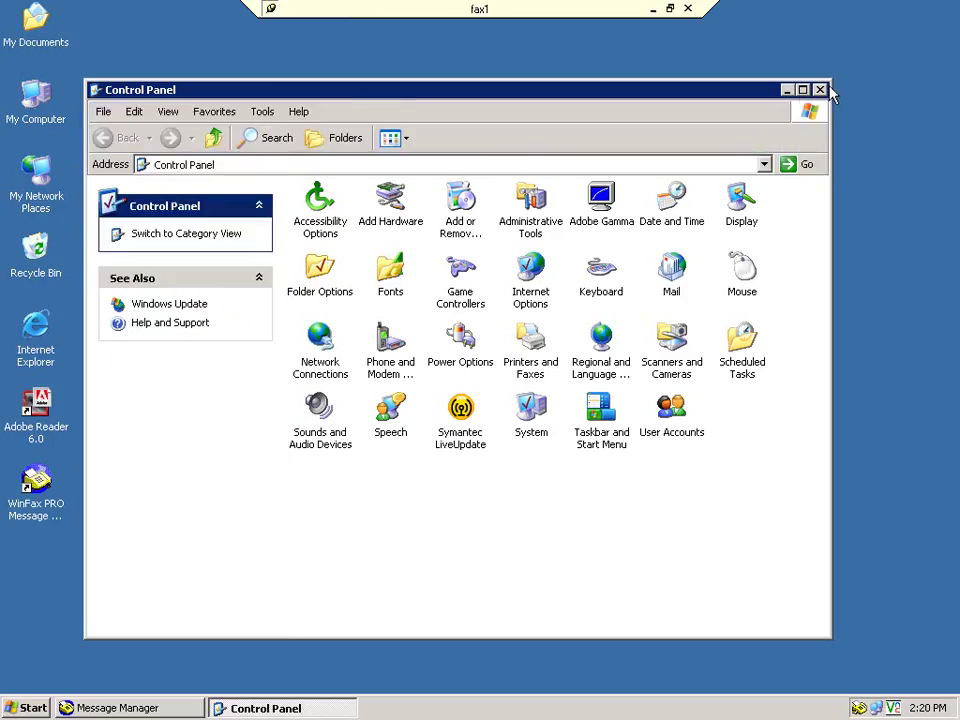
left_click(820, 90)
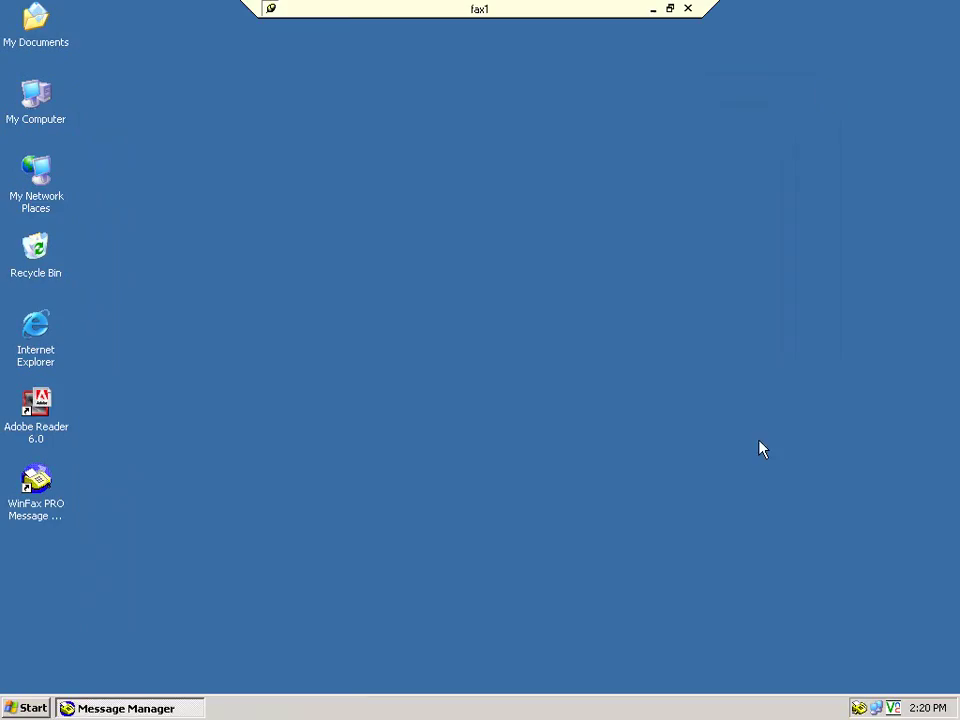
Maximize Message Manager in Phonebook view with My Phonebook expanded and the list pane enlarged
left_click(41, 528)
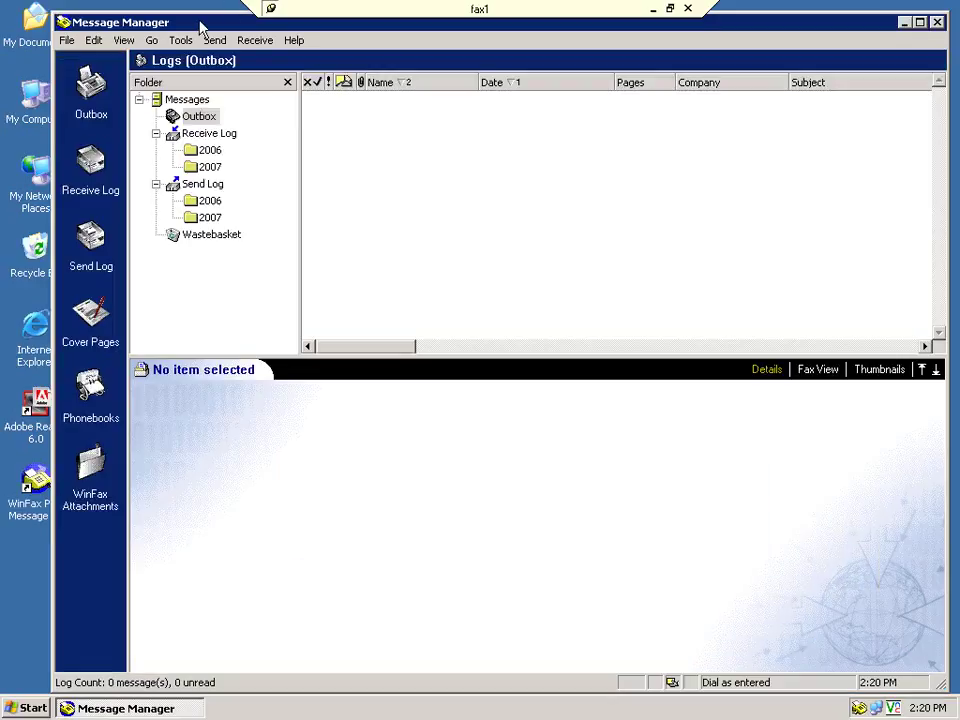
double_click(199, 25)
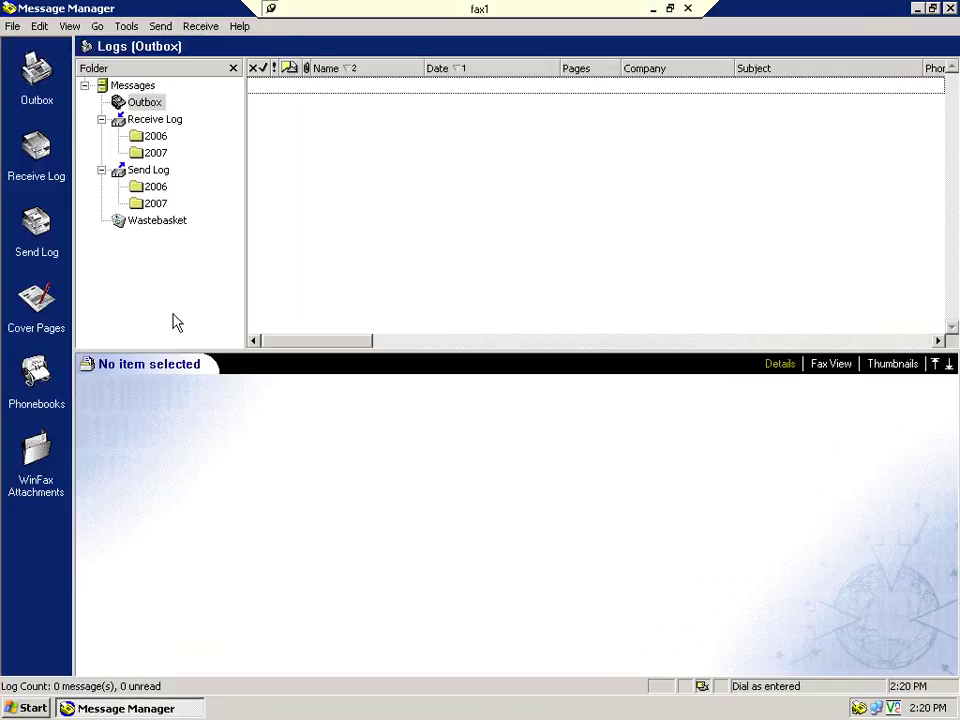
left_click(35, 390)
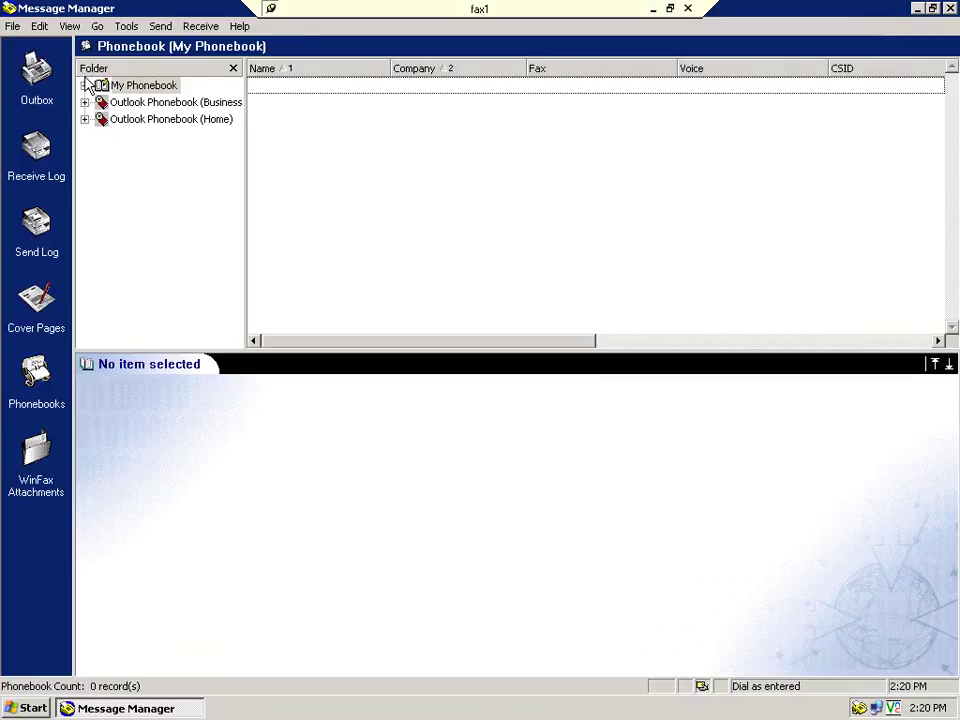
left_click(86, 86)
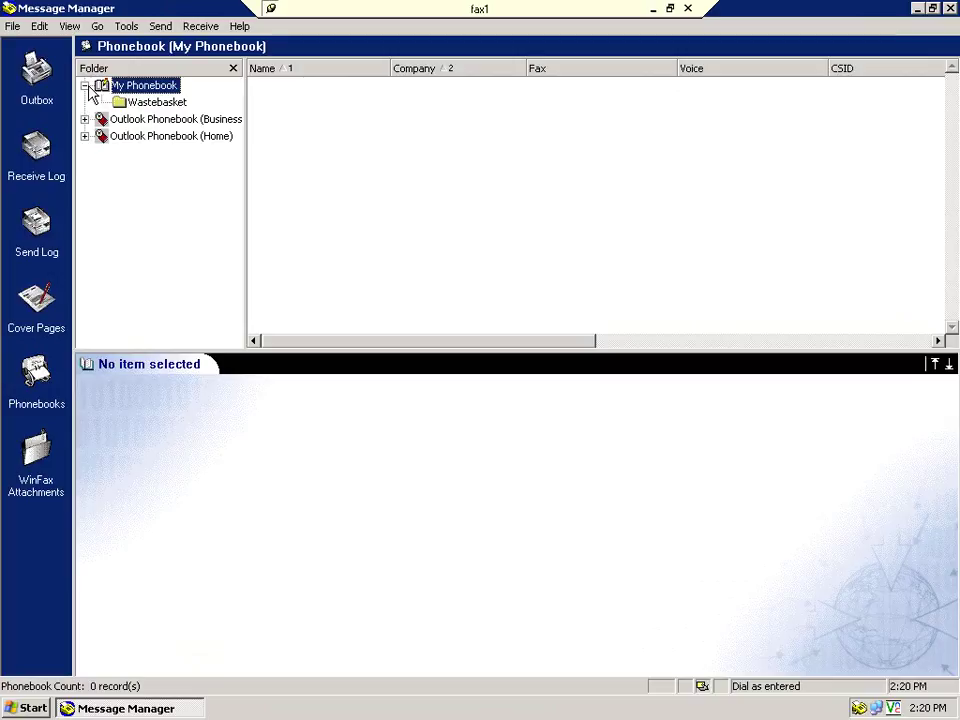
left_click(85, 86)
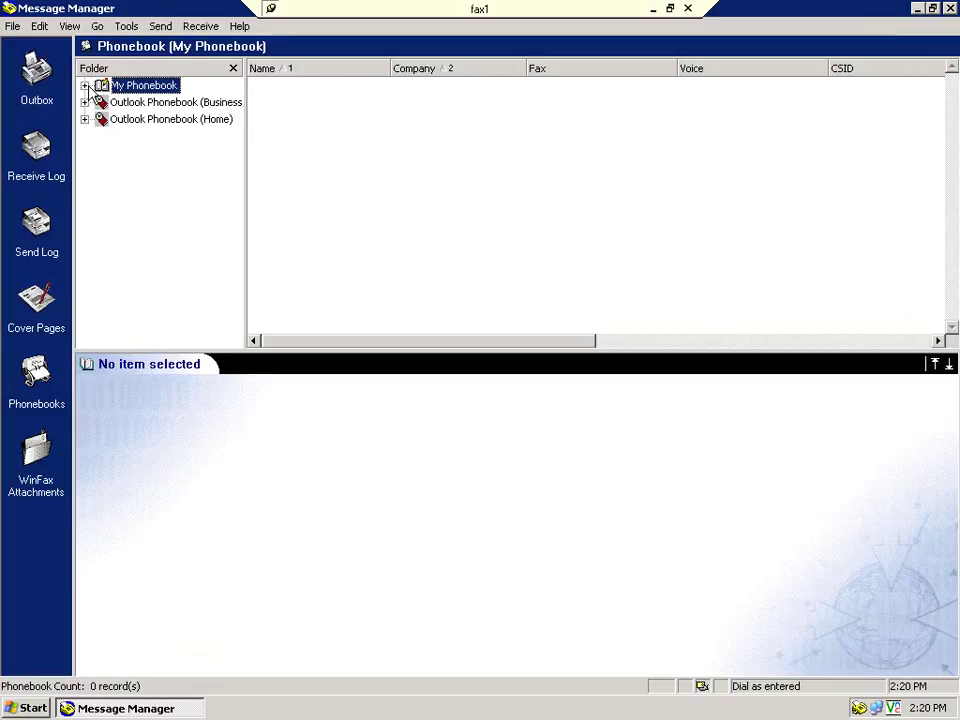
left_click(85, 86)
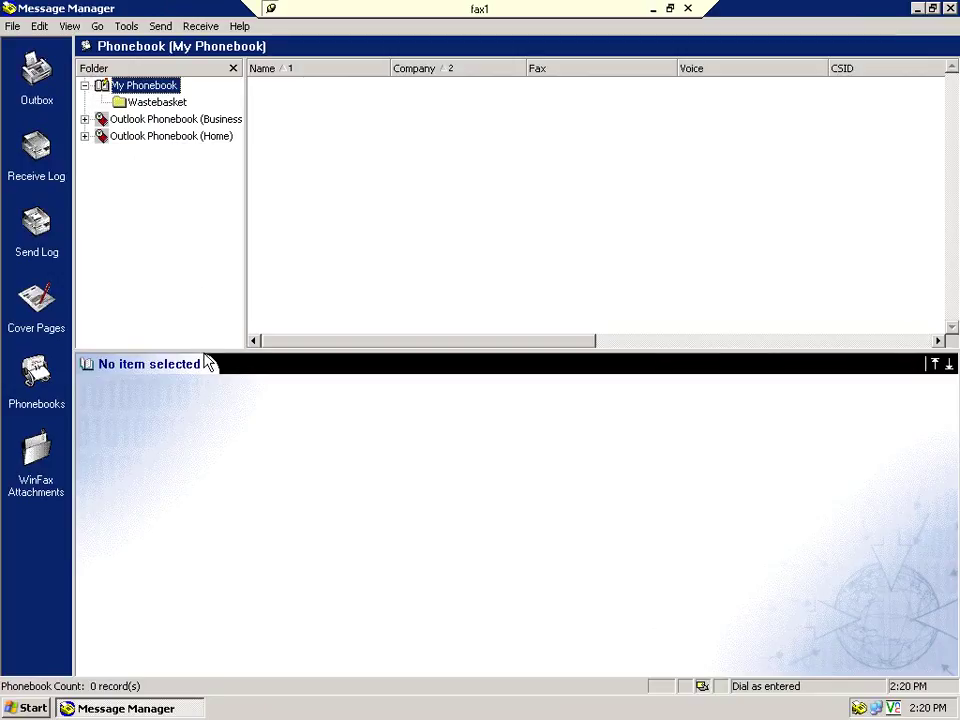
left_click_drag(204, 349, 206, 402)
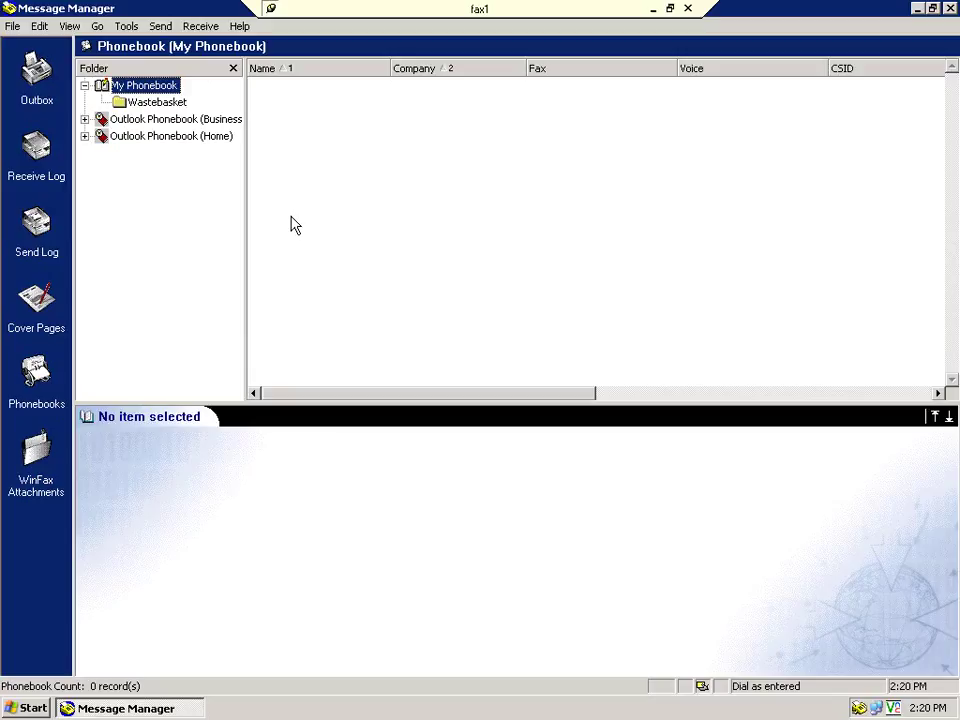
Create the Monday and Tuesday folders under My Phonebook
right_click(155, 87)
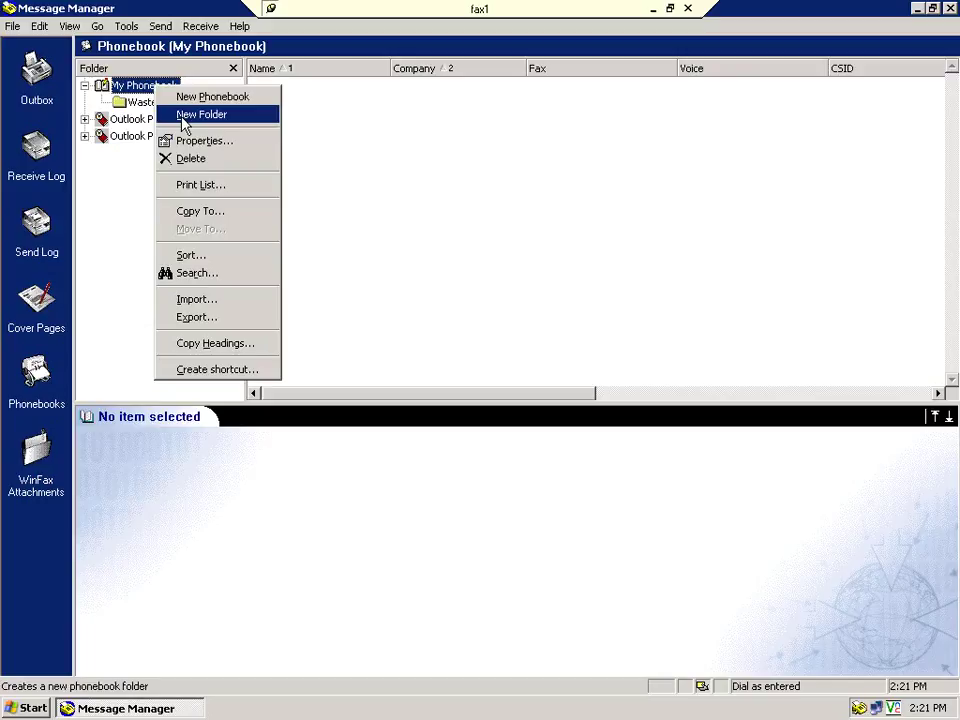
left_click(188, 118)
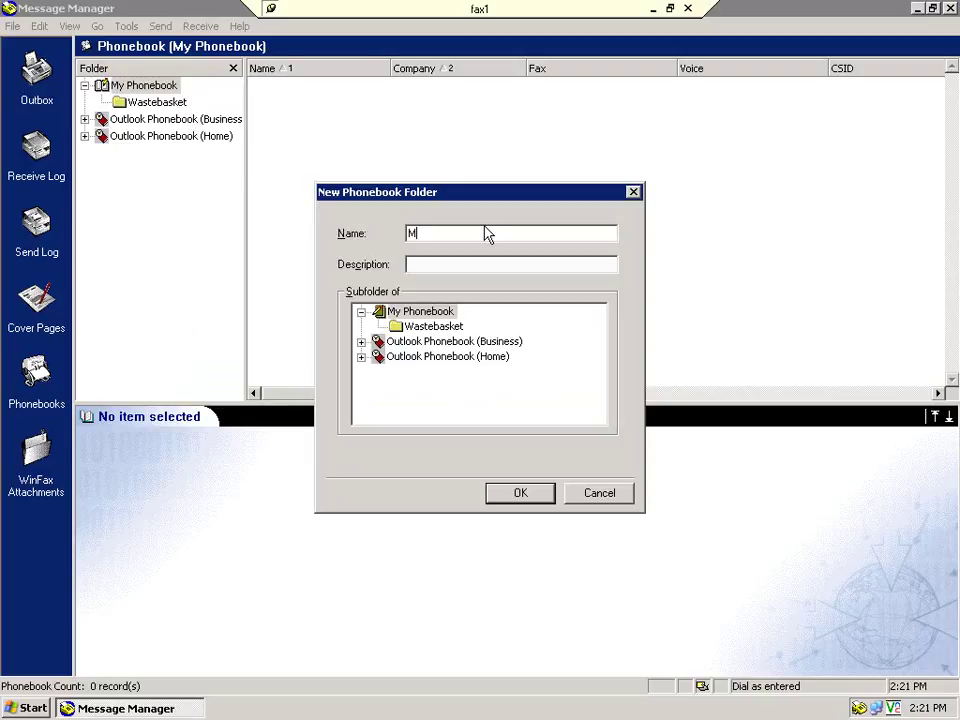
type("Monday")
left_click(511, 496)
right_click(145, 85)
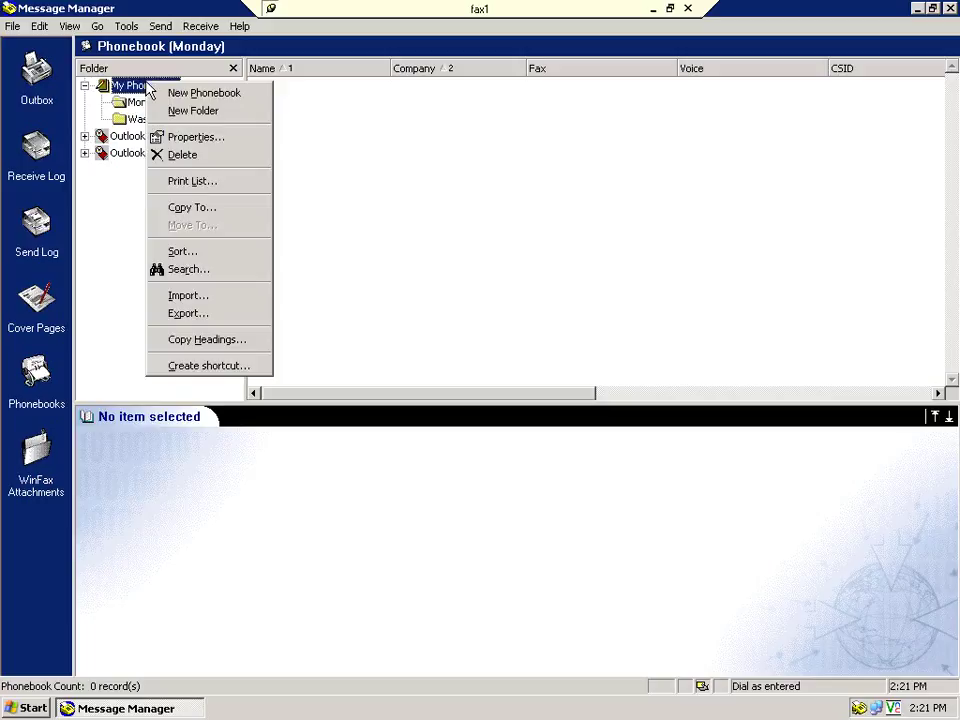
left_click(208, 111)
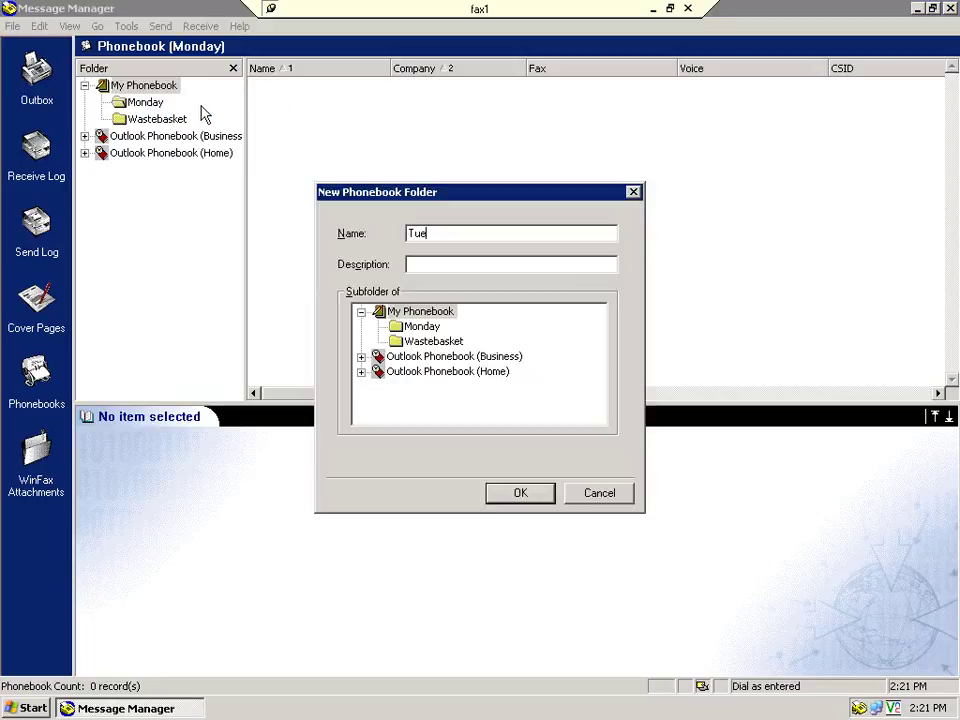
type("Tuesday")
left_click(501, 500)
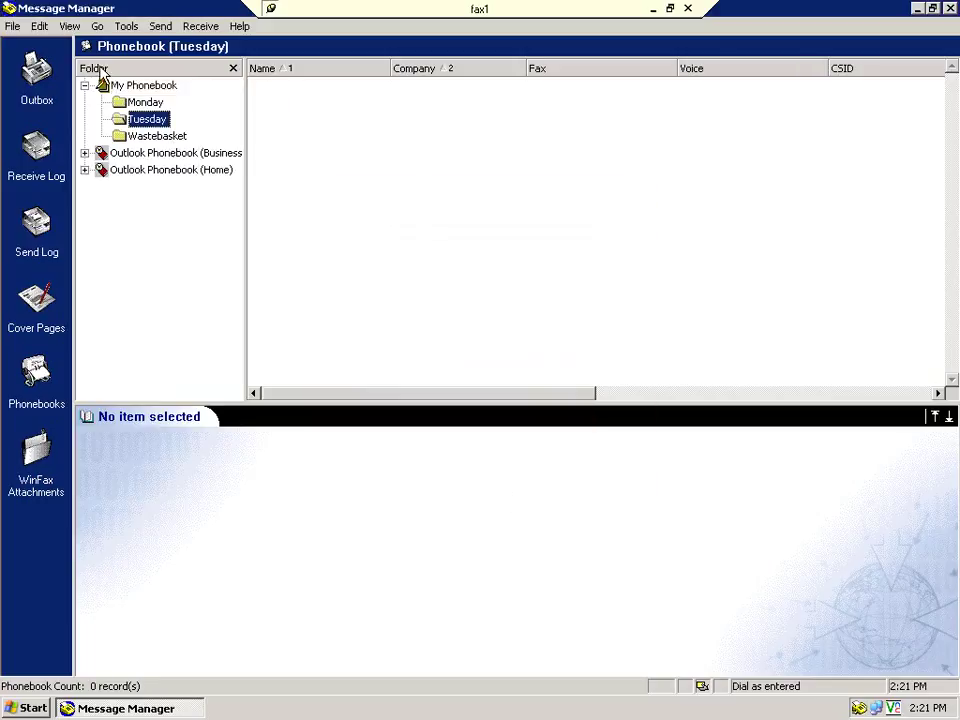
Add the Wednesday, Thursday and Friday folders under My Phonebook
left_click(140, 90)
right_click(140, 90)
left_click(165, 117)
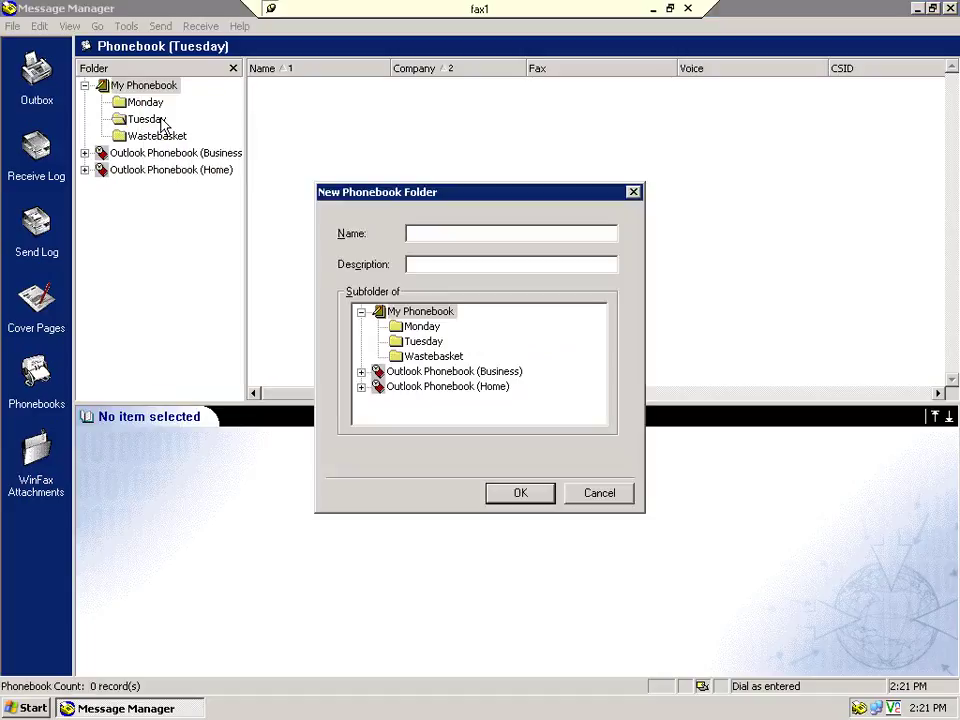
type("Wednesday")
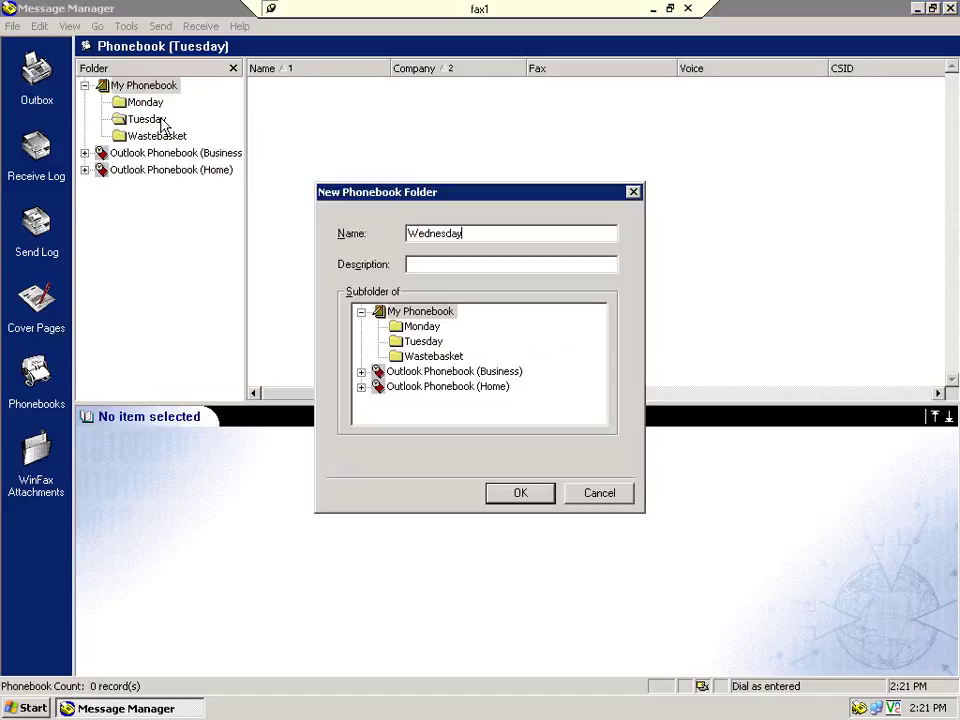
left_click(516, 497)
left_click(143, 88)
right_click(143, 88)
left_click(200, 114)
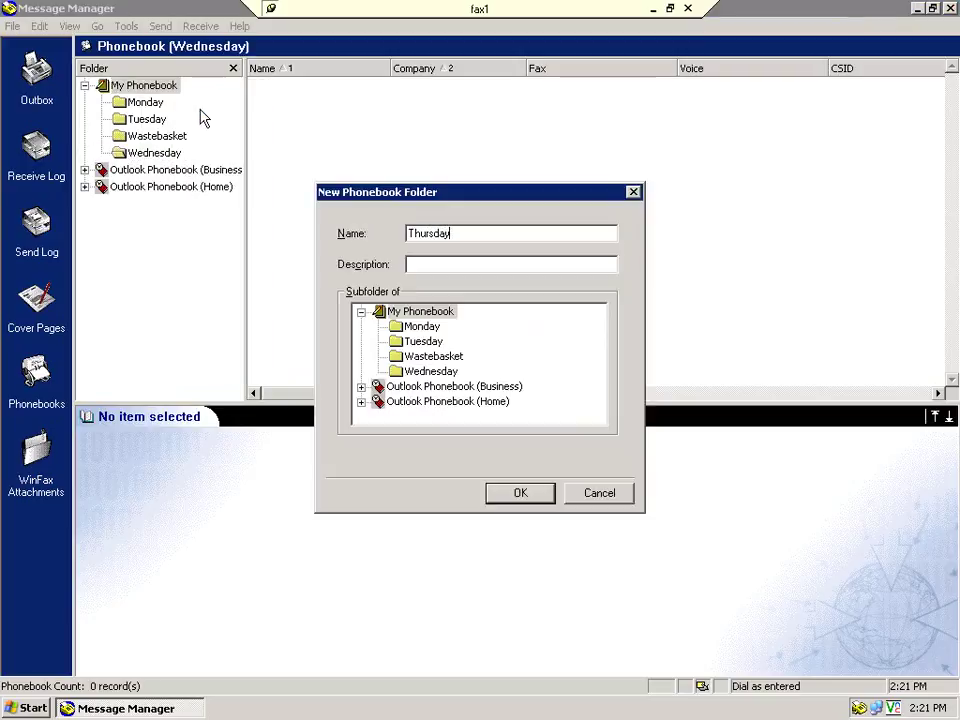
left_click(497, 493)
right_click(148, 87)
left_click(180, 116)
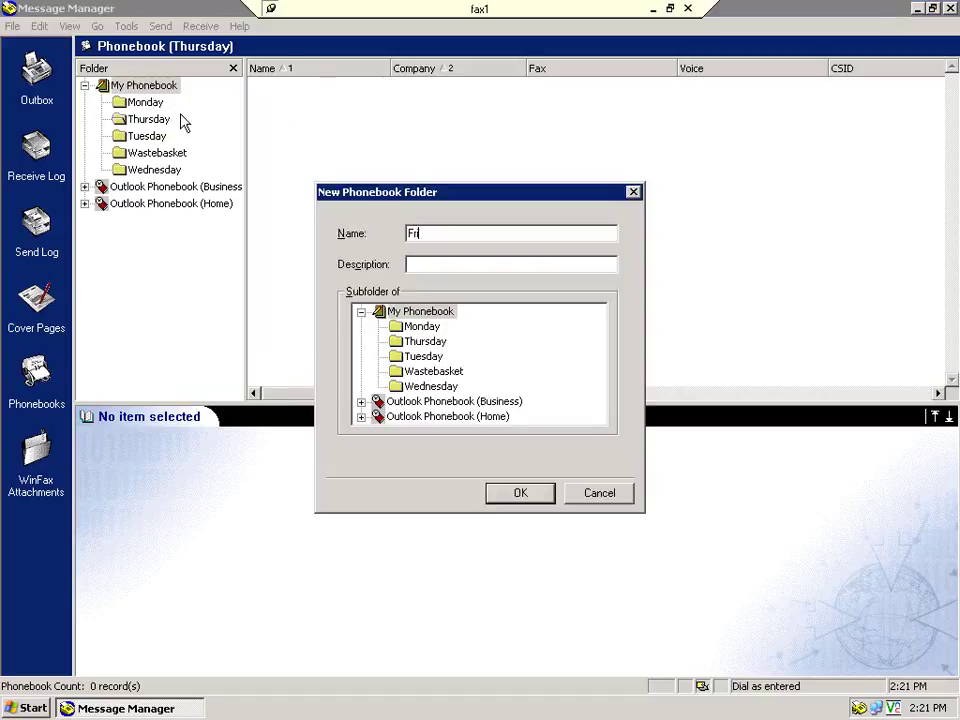
left_click(494, 503)
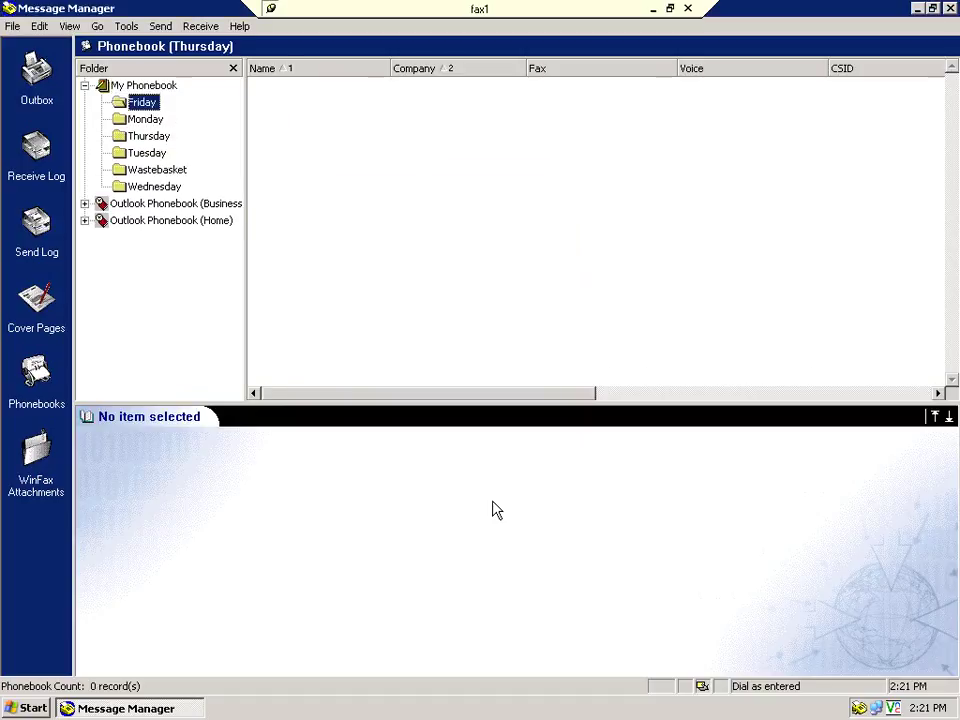
right_click(143, 106)
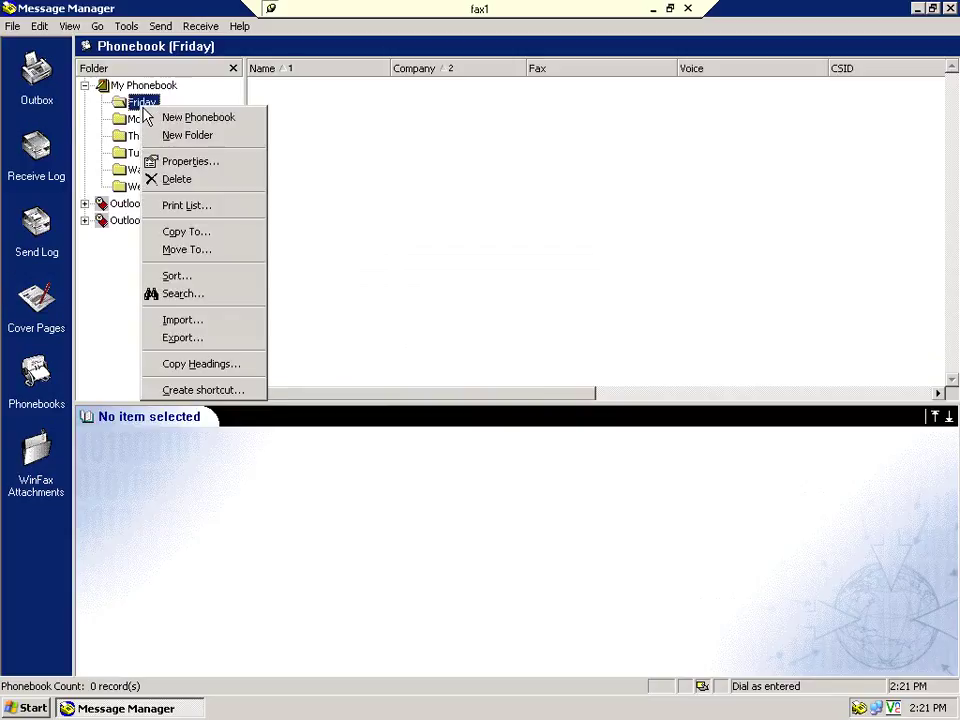
left_click(183, 320)
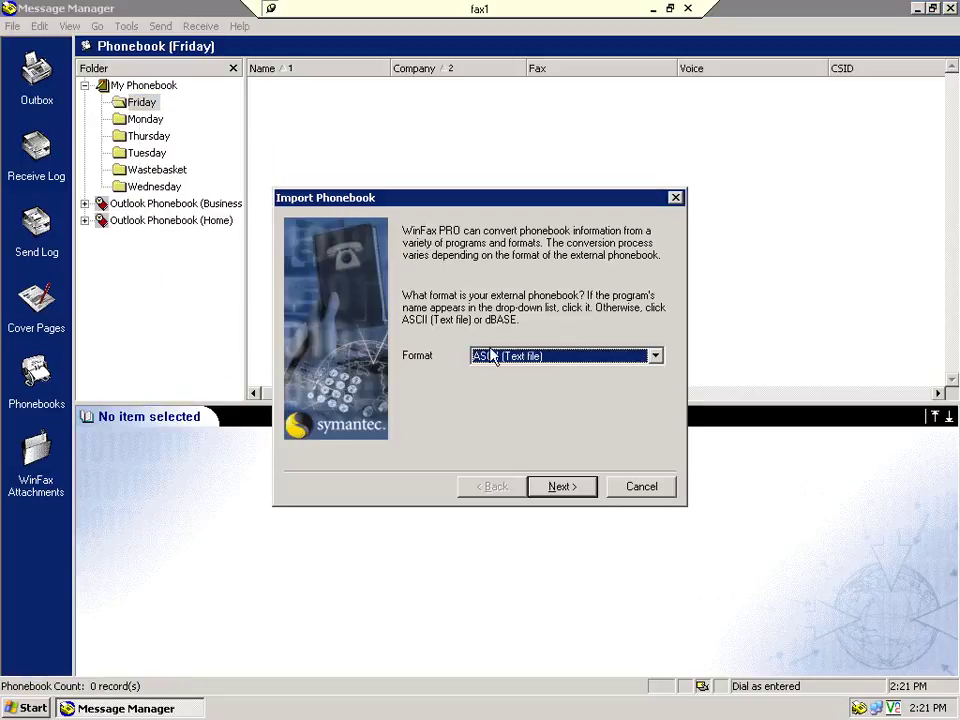
left_click(492, 361)
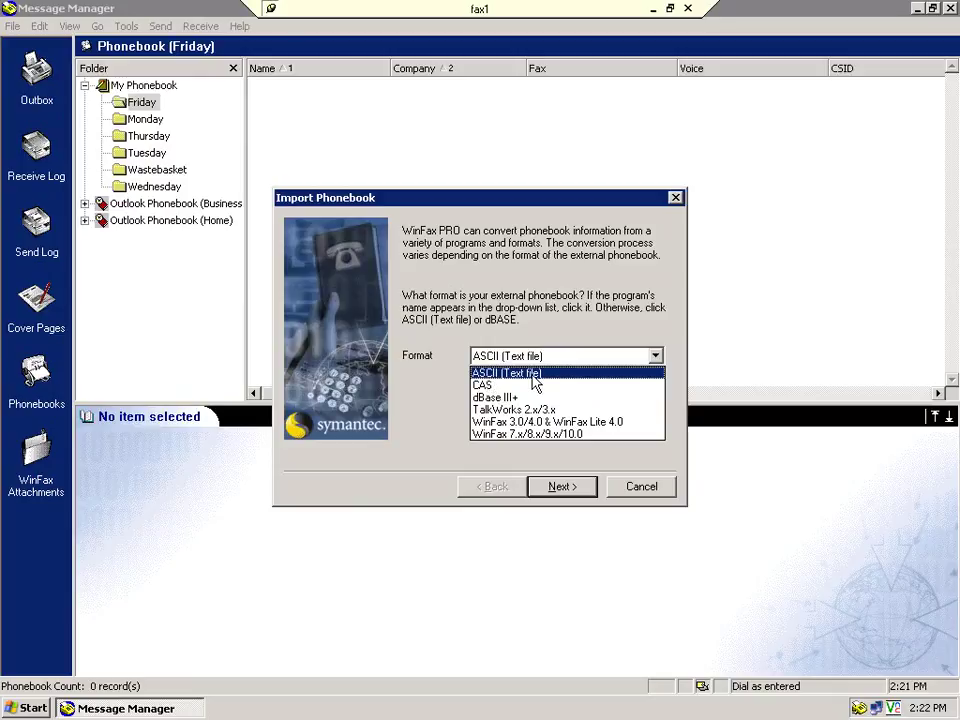
left_click(535, 380)
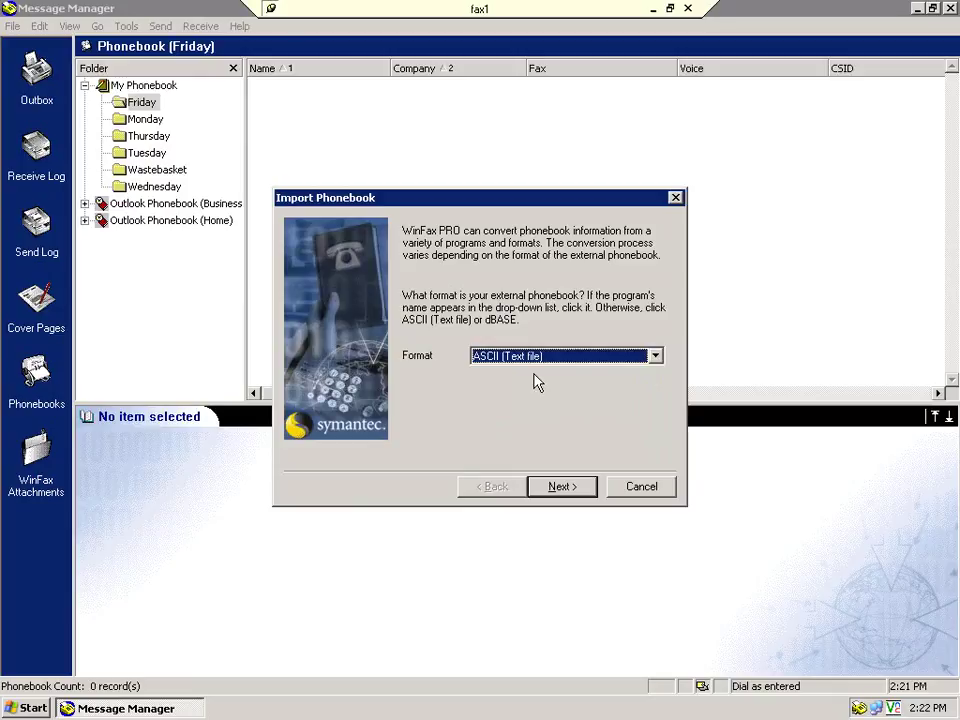
left_click(640, 485)
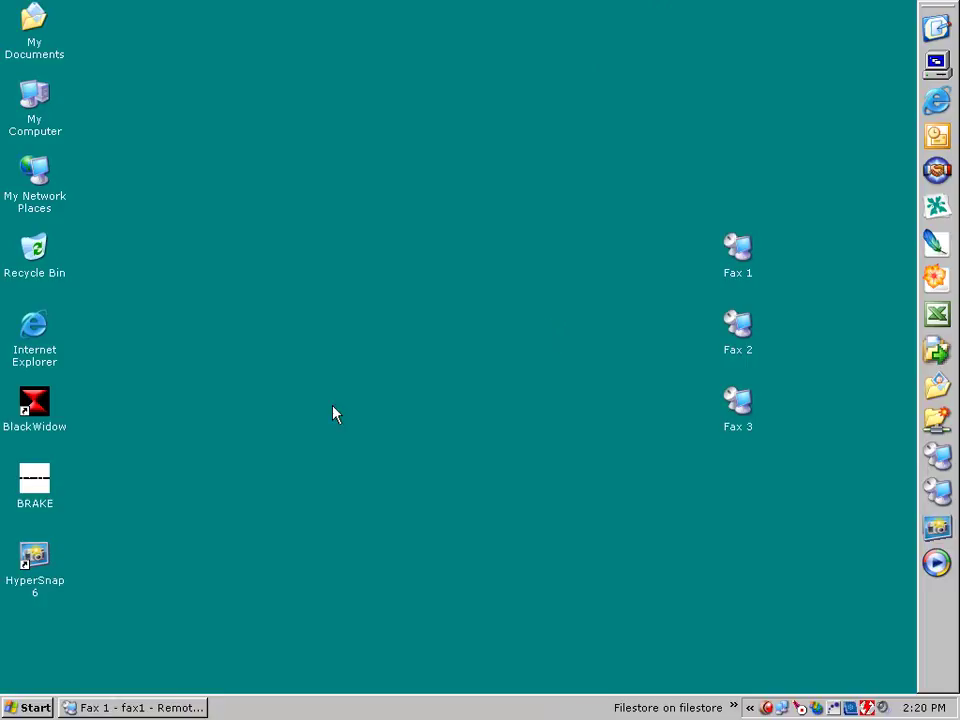
Open the FAX LIST workbook from the filestore's Contacts > FAX LIST folder
left_click(734, 708)
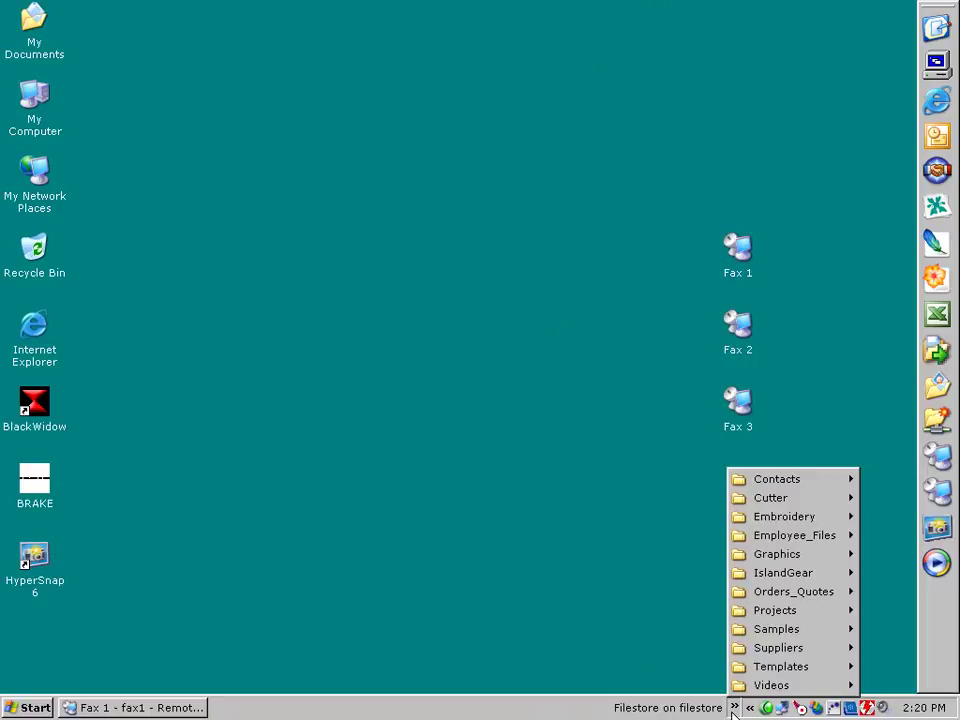
mouse_move(793, 484)
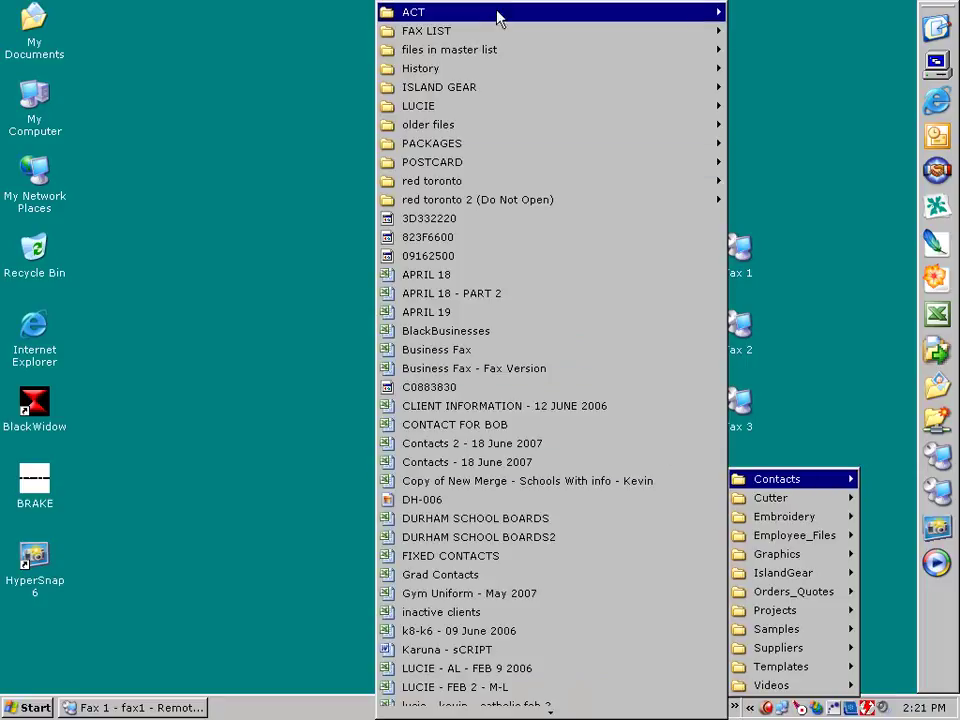
mouse_move(488, 36)
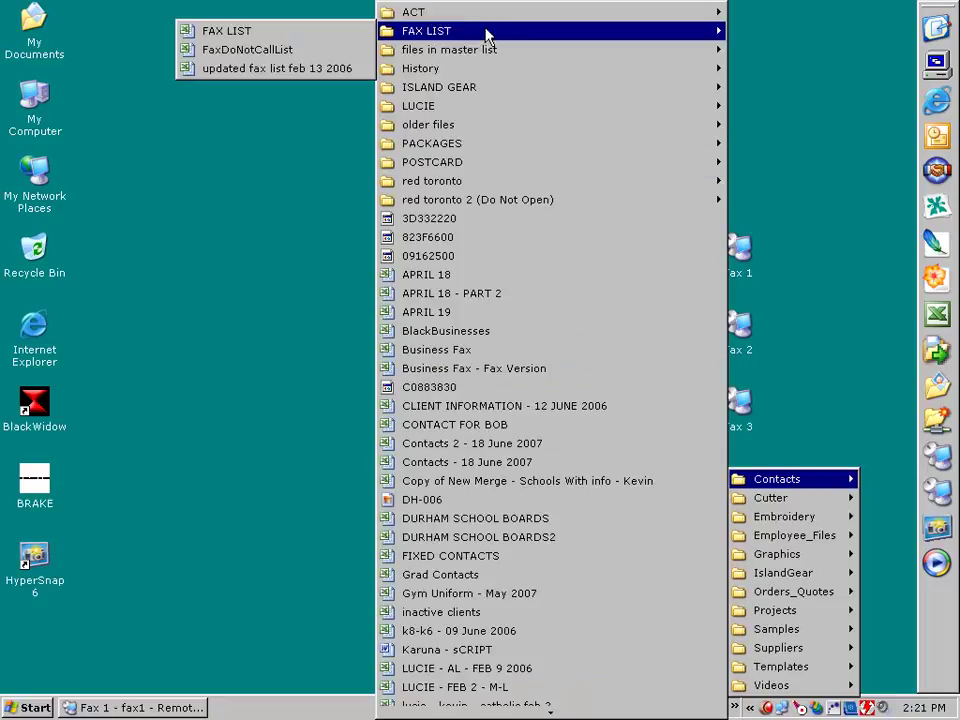
left_click(232, 32)
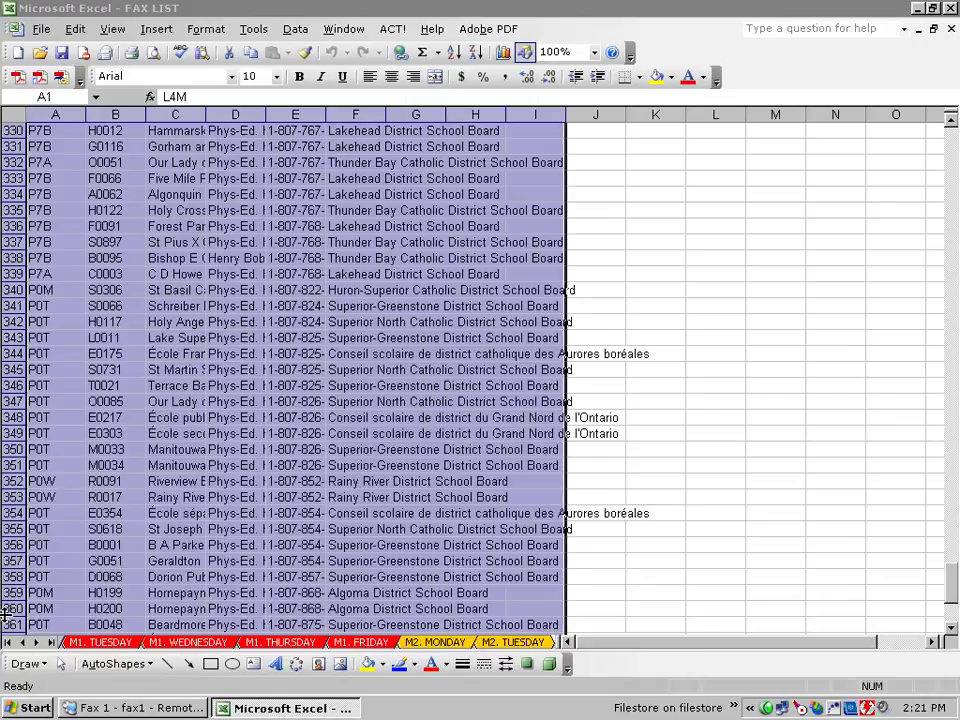
Scroll through the red and green contact rows on the MASTER LIST sheet
left_click(8, 641)
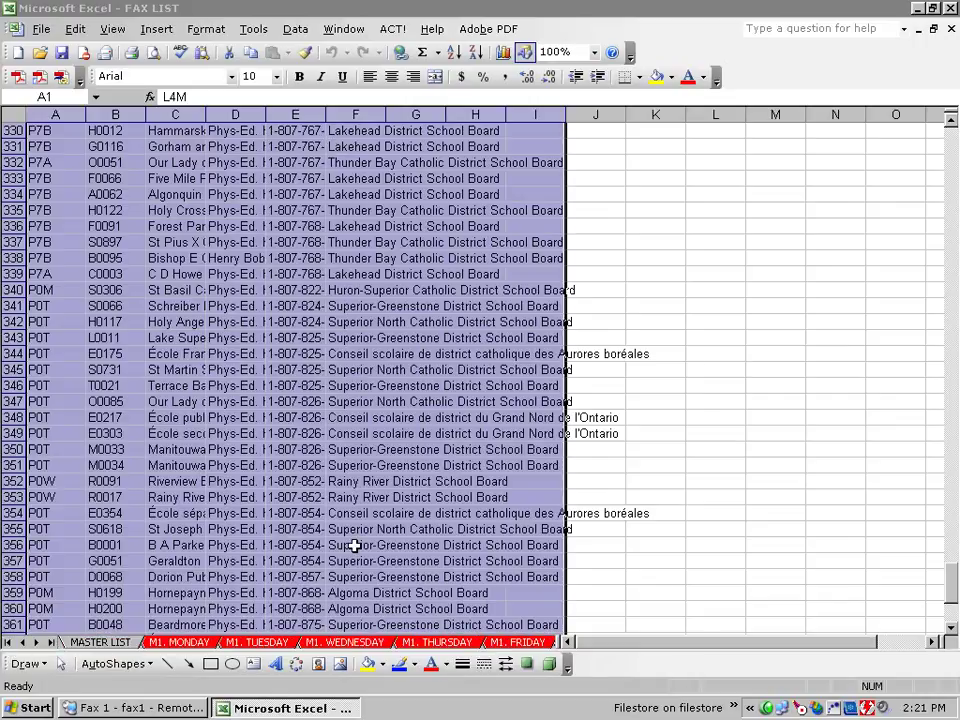
left_click(112, 433)
scroll(118, 615, "up", 4)
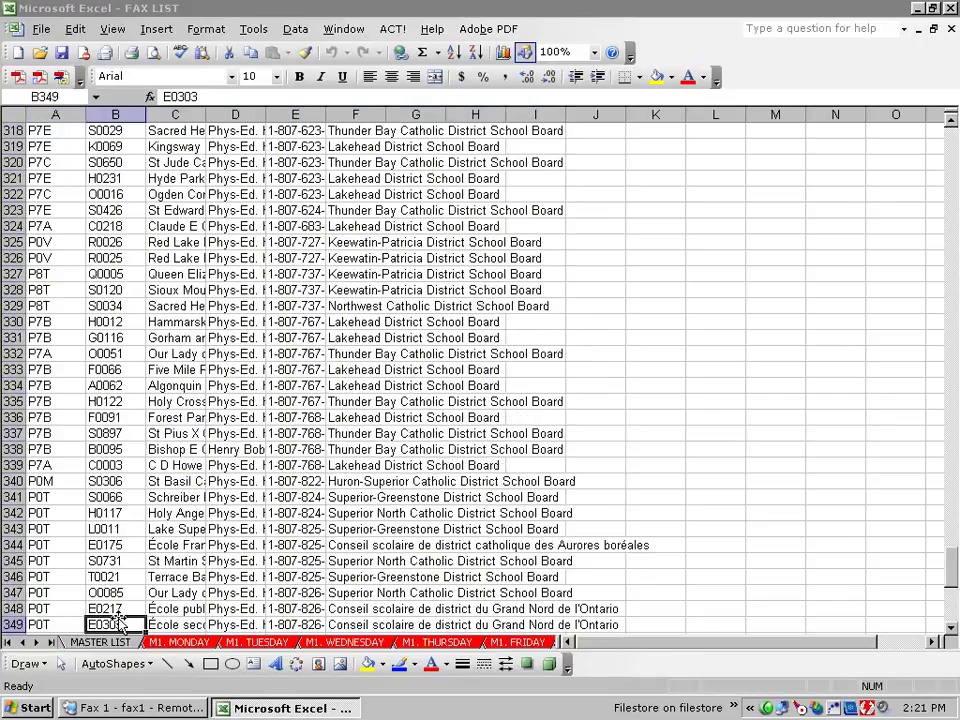
left_click_drag(953, 560, 955, 612)
scroll(470, 460, "down", 5)
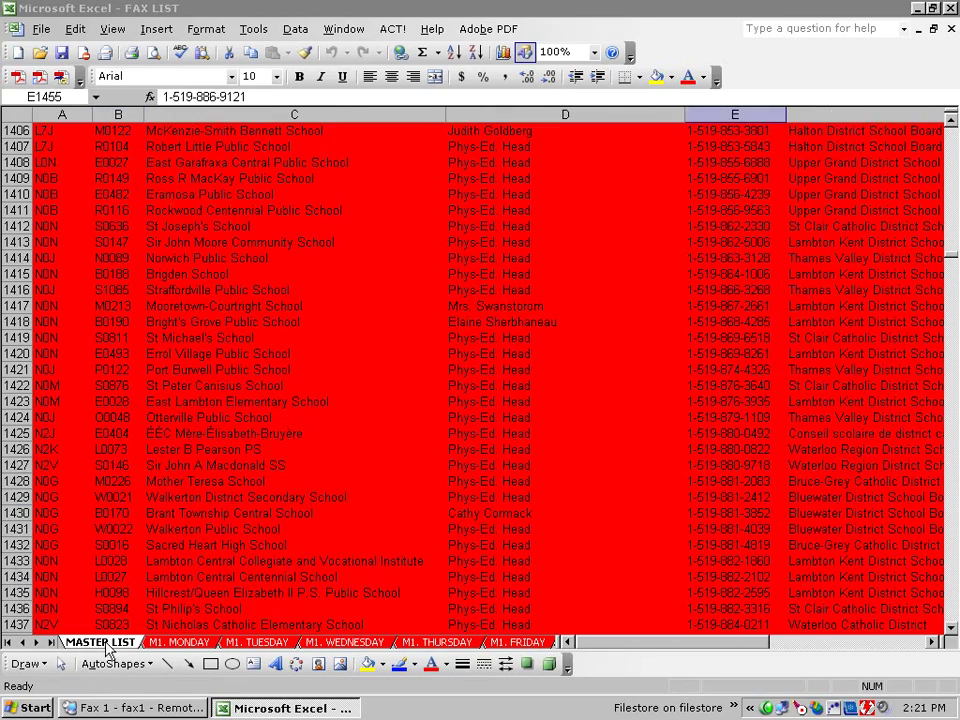
scroll(253, 606, "up", 6)
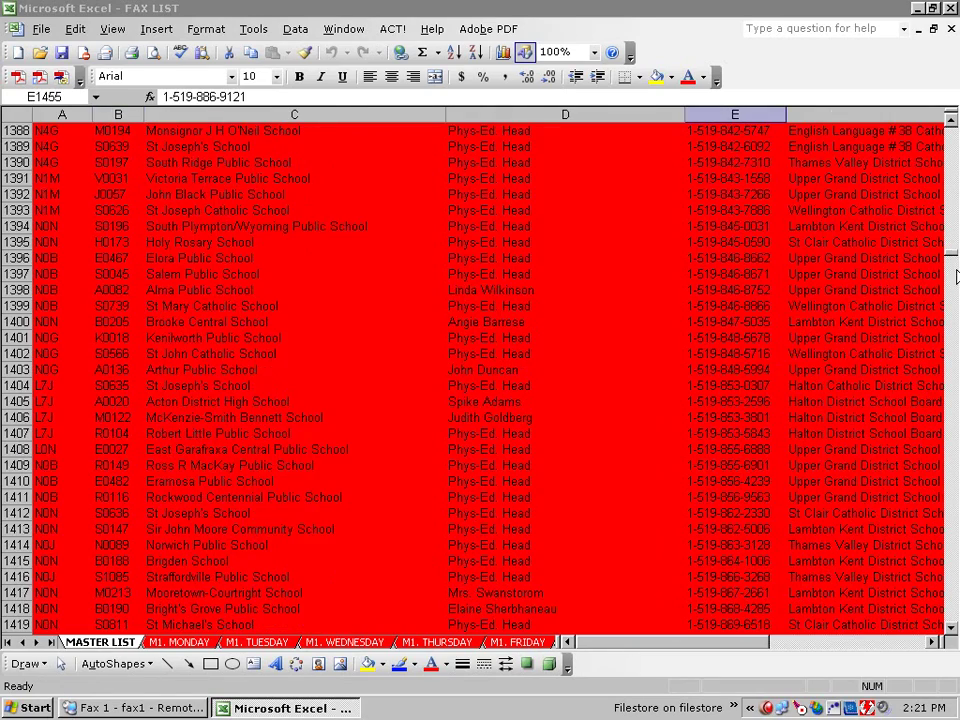
left_click_drag(953, 268, 953, 618)
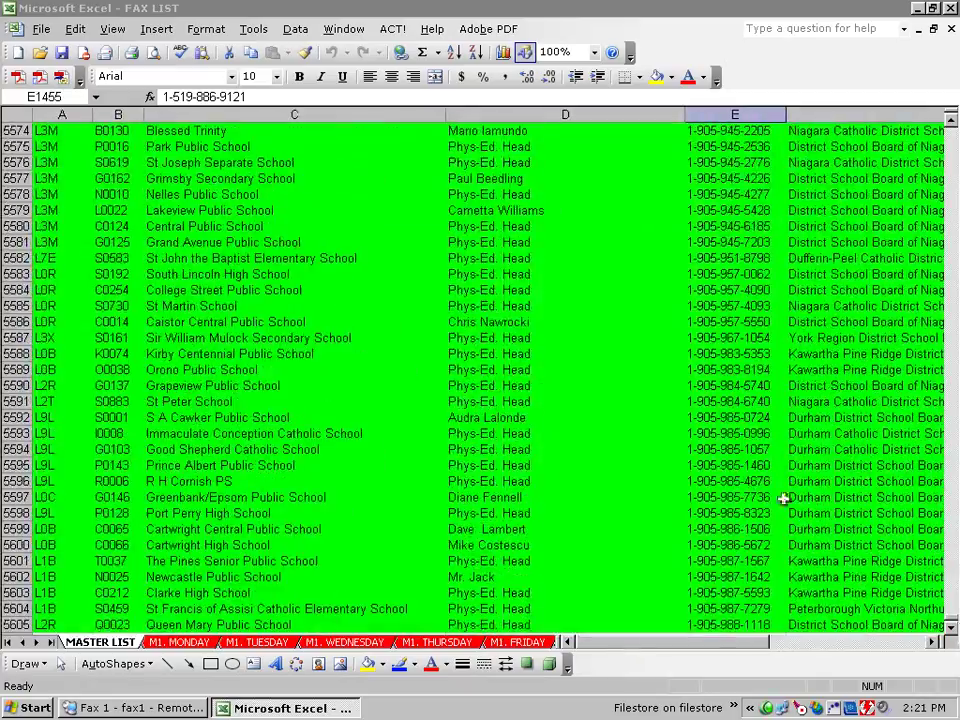
scroll(784, 499, "down", 2)
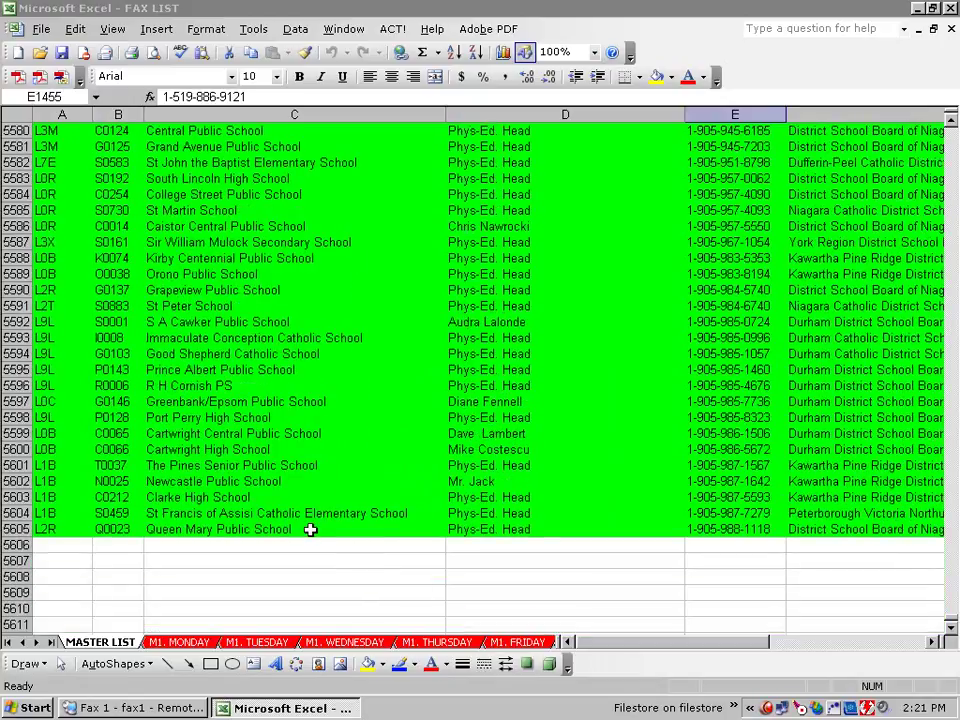
scroll(313, 527, "up", 17)
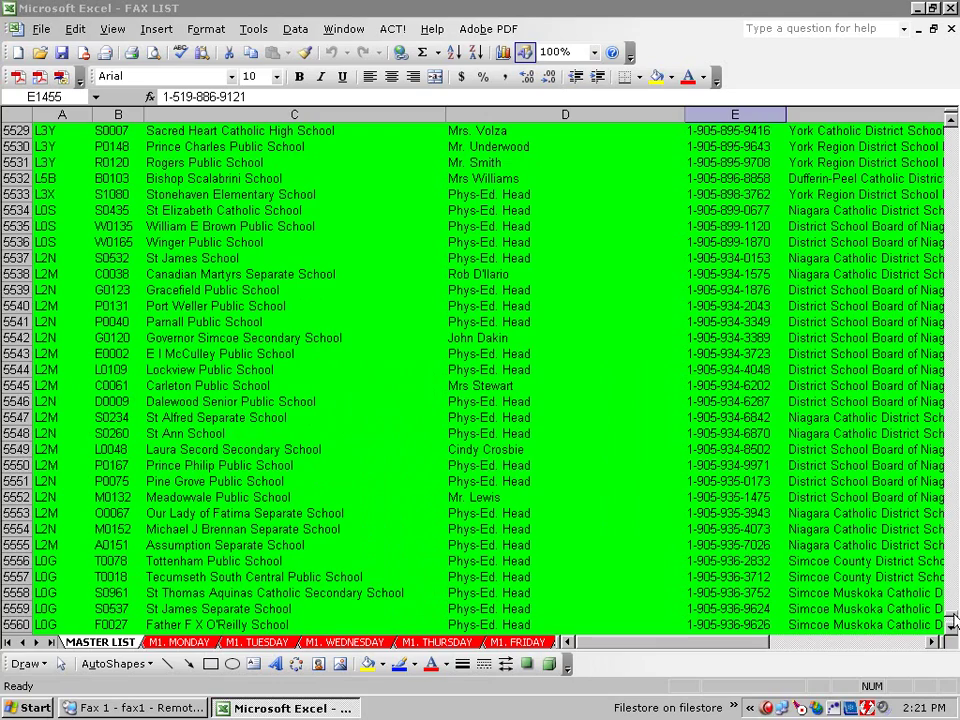
left_click_drag(953, 617, 956, 148)
Browse the M1. MONDAY, M1. TUESDAY, M2. MONDAY and M3. TUESDAY sheets
left_click(183, 645)
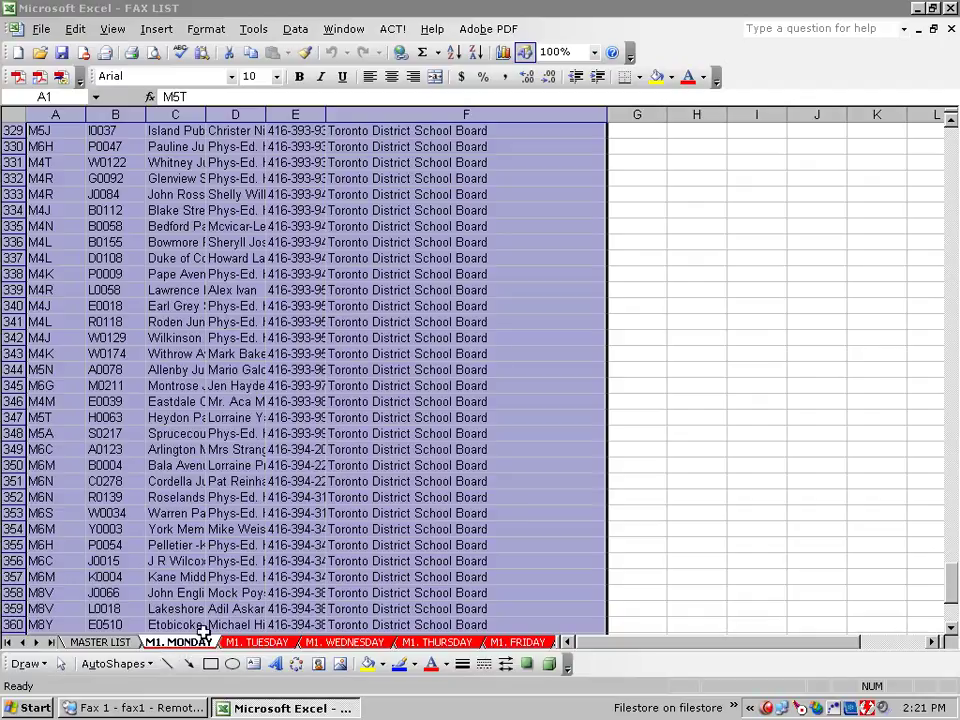
left_click_drag(950, 582, 949, 621)
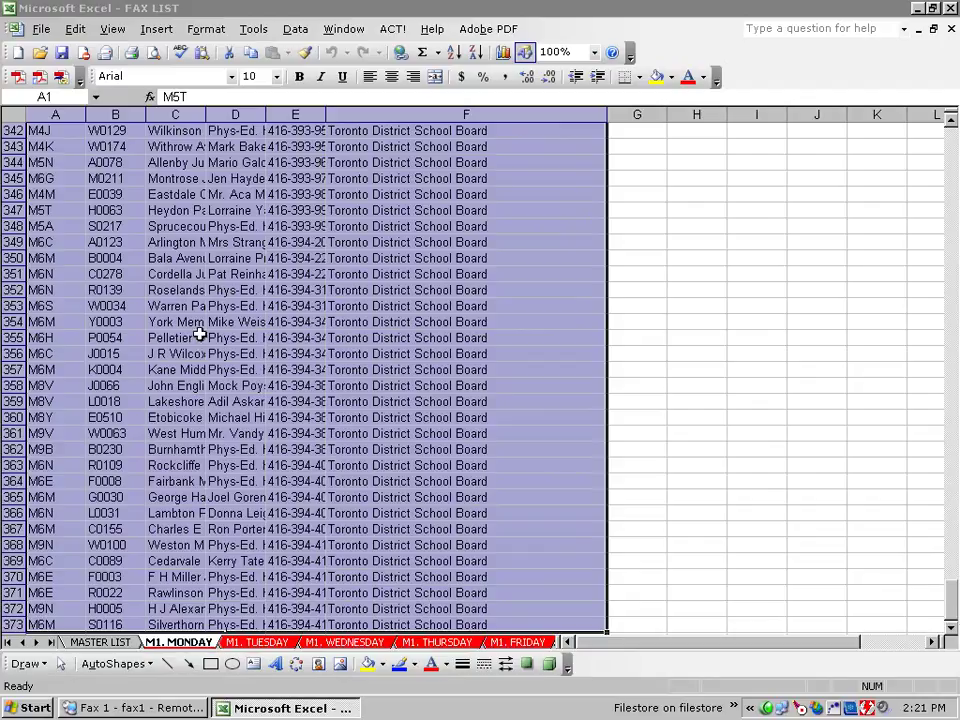
left_click(100, 641)
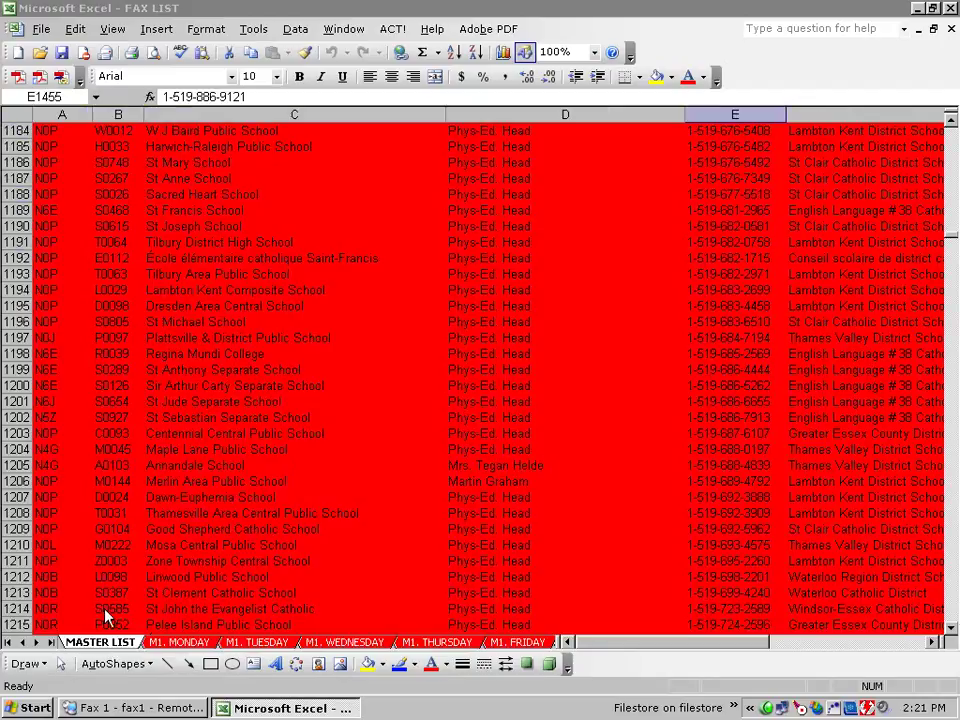
left_click(240, 642)
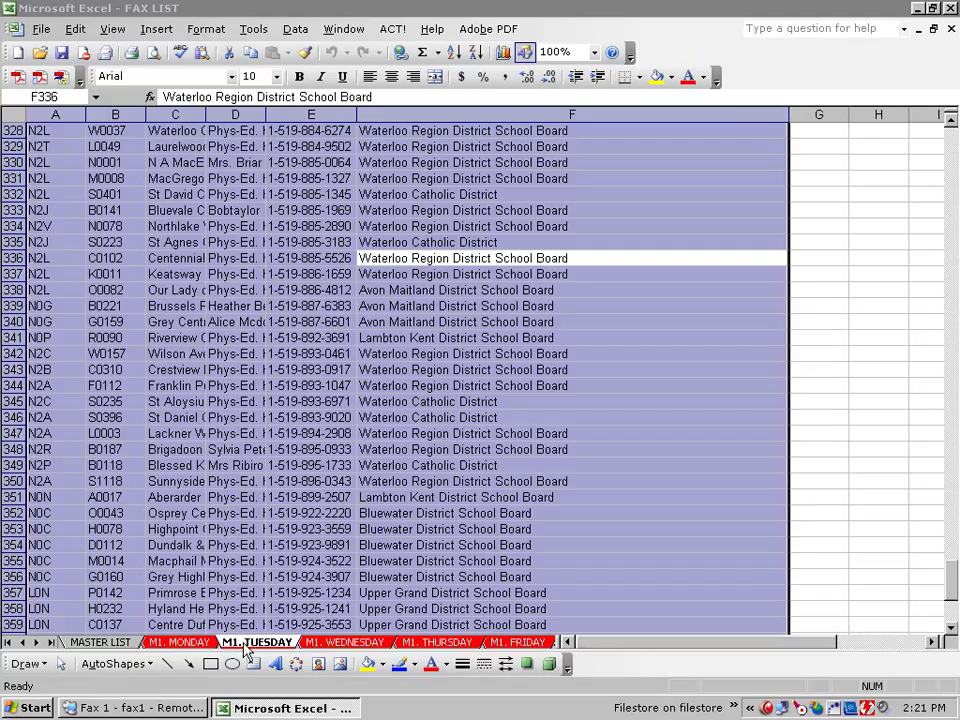
left_click(517, 642)
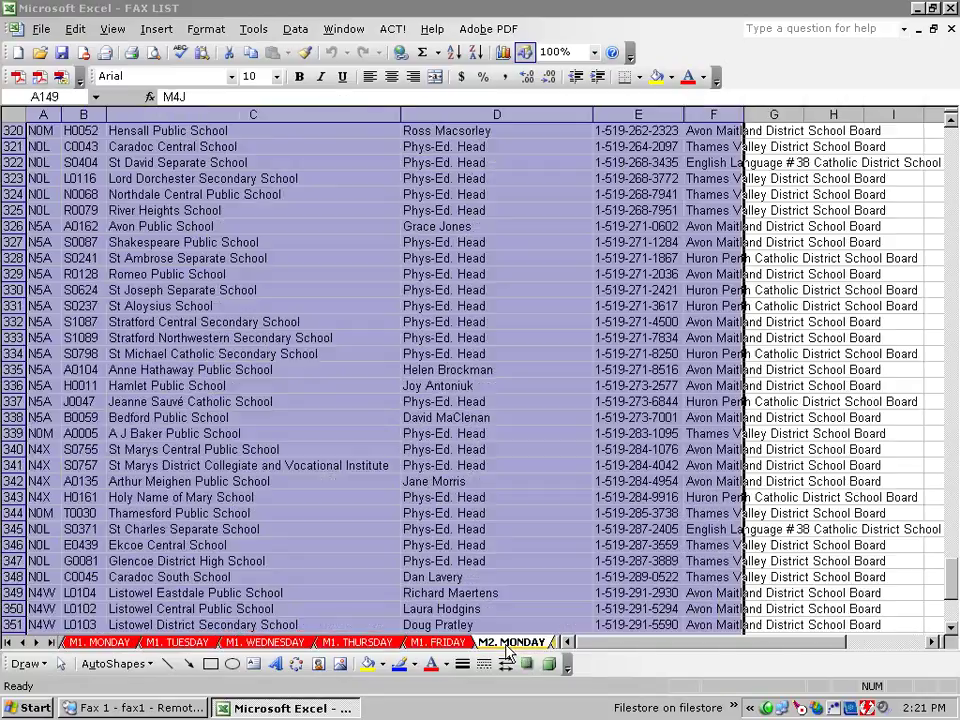
scroll(321, 388, "down", 4)
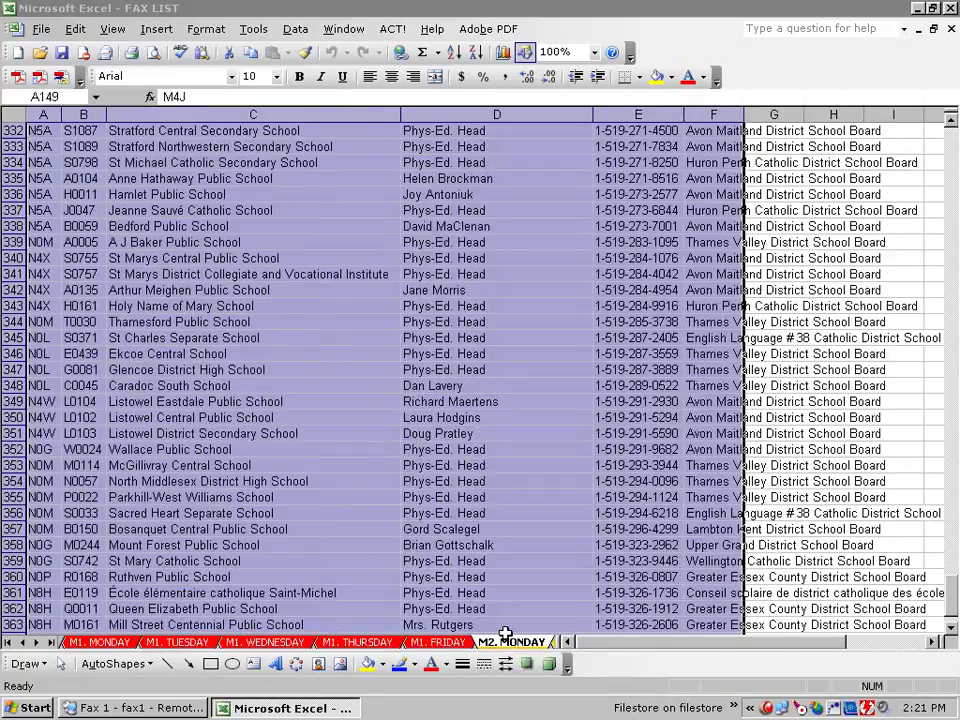
left_click(55, 647)
left_click(237, 645)
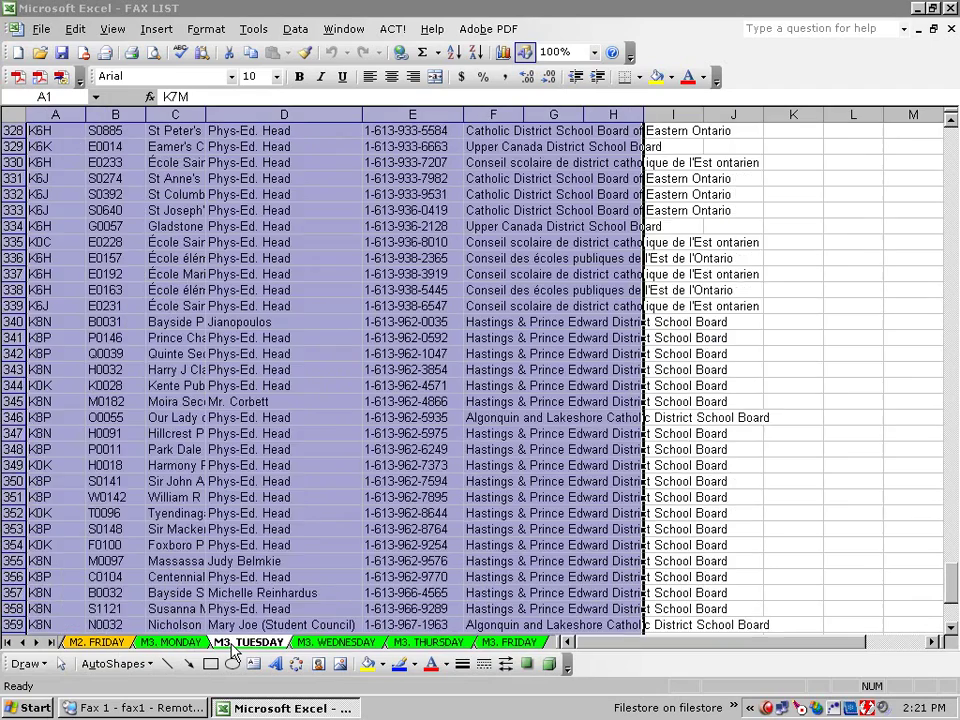
scroll(268, 561, "down", 10)
scroll(268, 561, "up", 4)
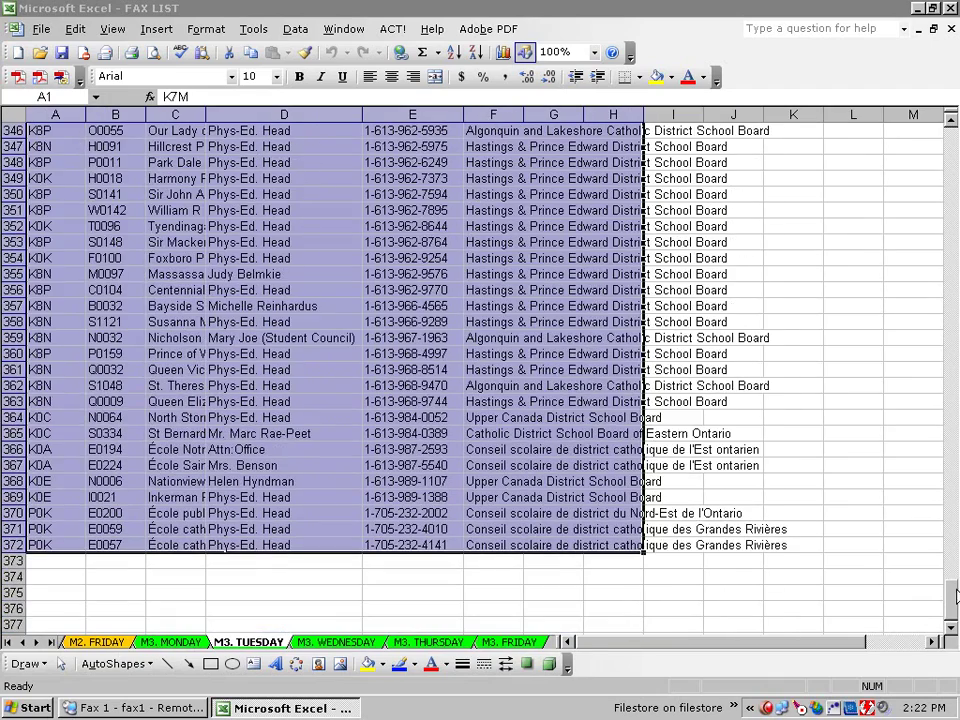
left_click_drag(955, 600, 952, 148)
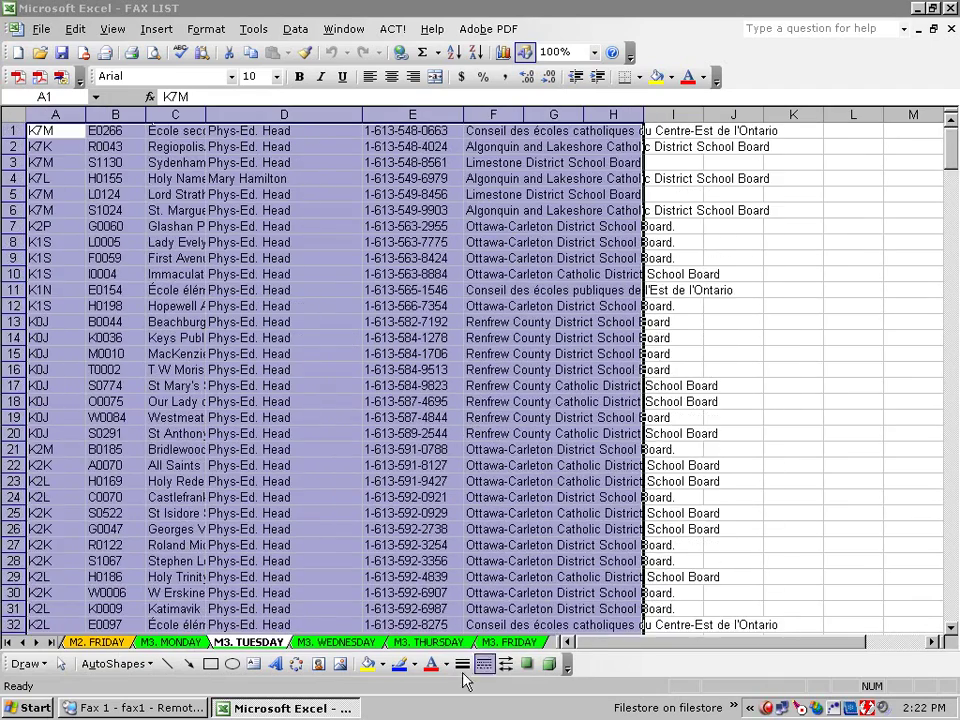
Review the M1. MONDAY and M1. TUESDAY sheets again, scrolling through their rows
left_click(8, 641)
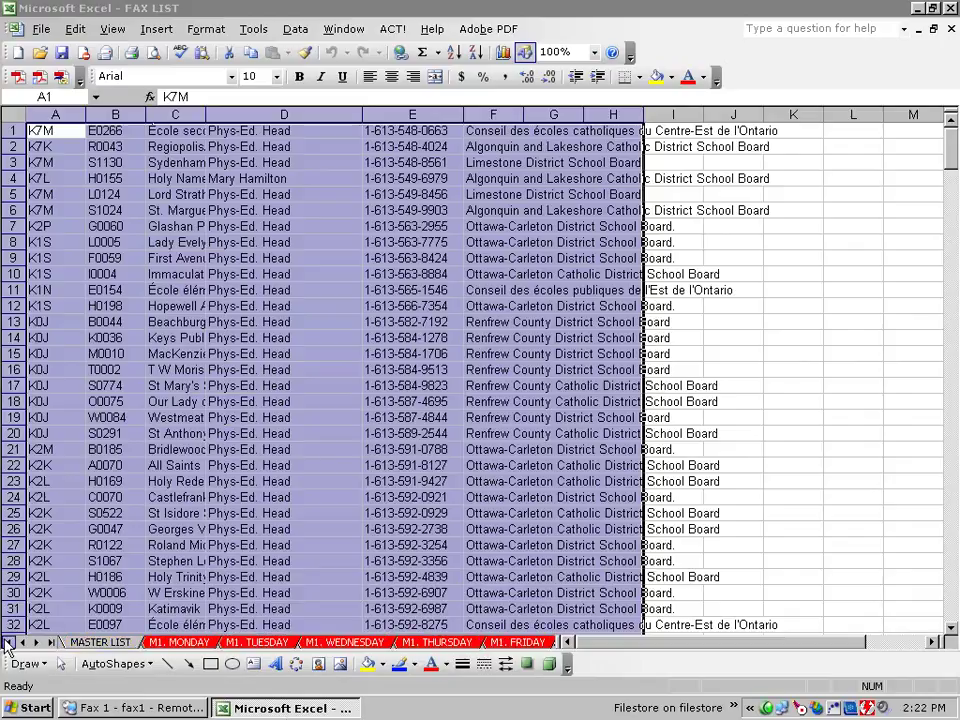
left_click(160, 645)
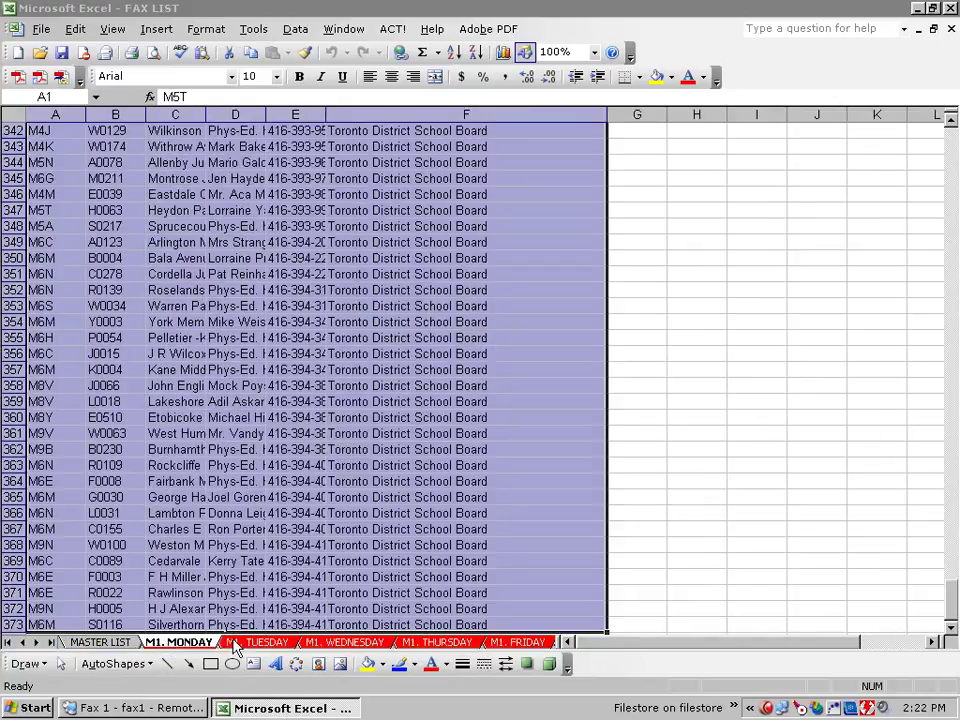
scroll(248, 620, "up", 6)
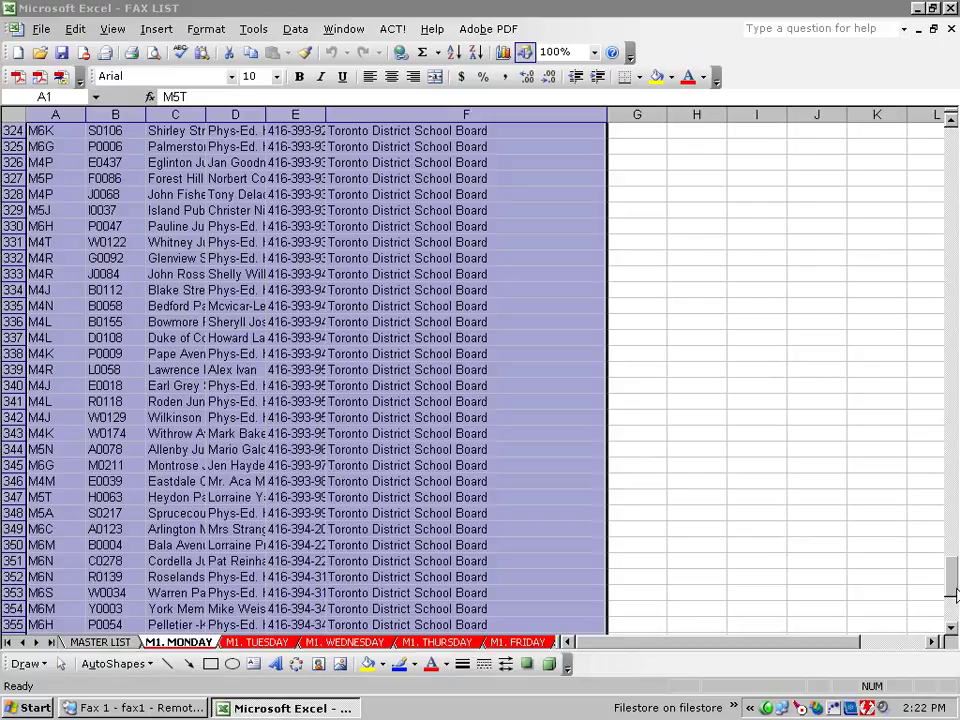
left_click_drag(955, 595, 955, 143)
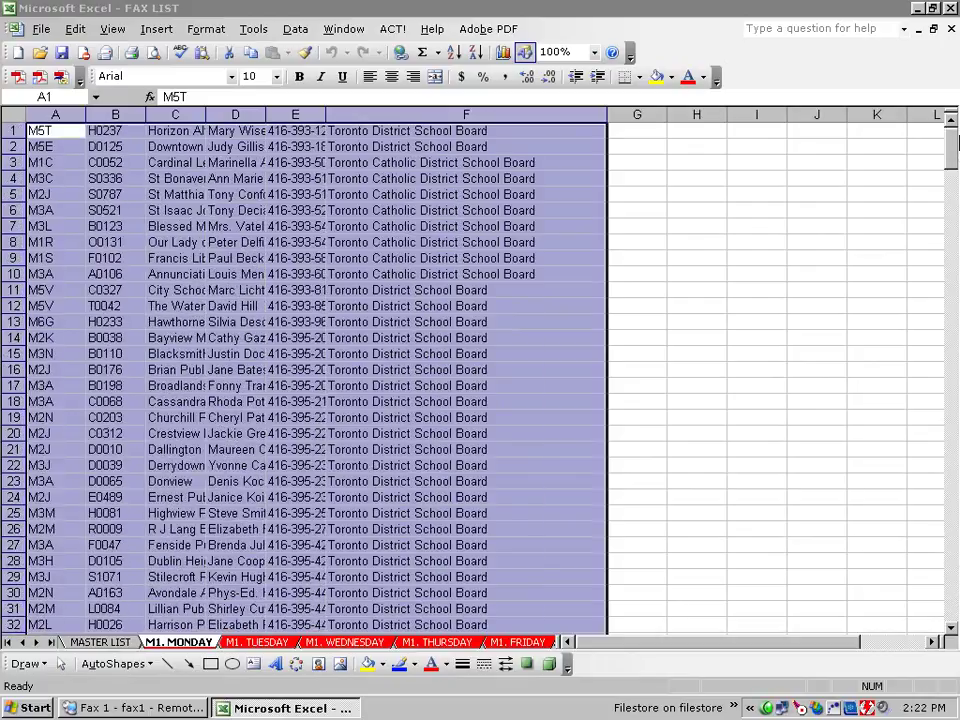
left_click(260, 643)
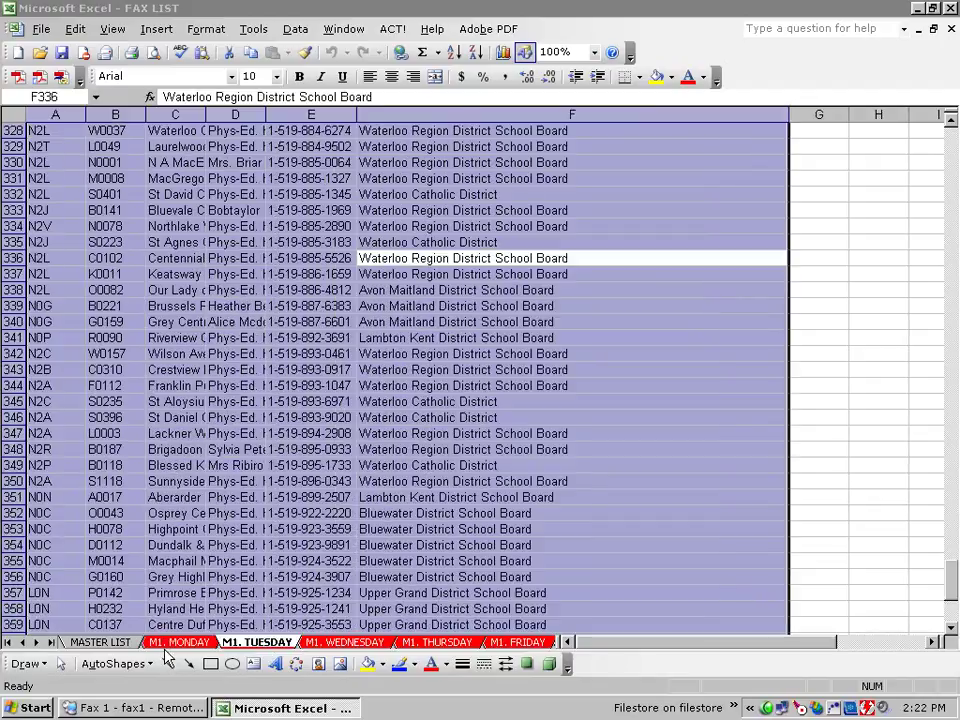
left_click(190, 369)
scroll(190, 369, "up", 10)
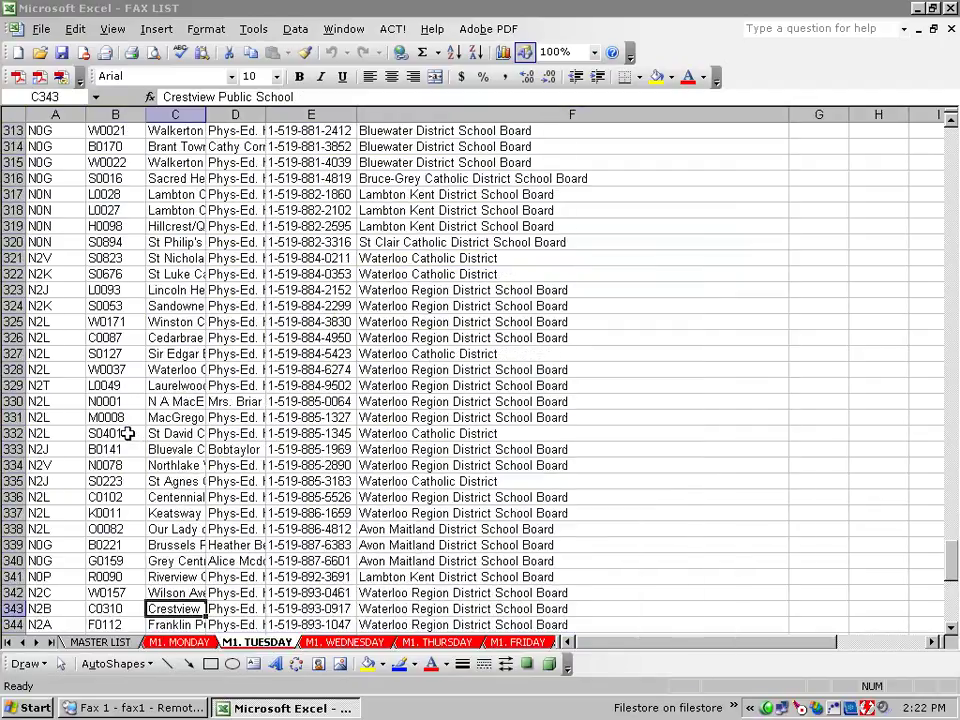
left_click_drag(951, 548, 940, 143)
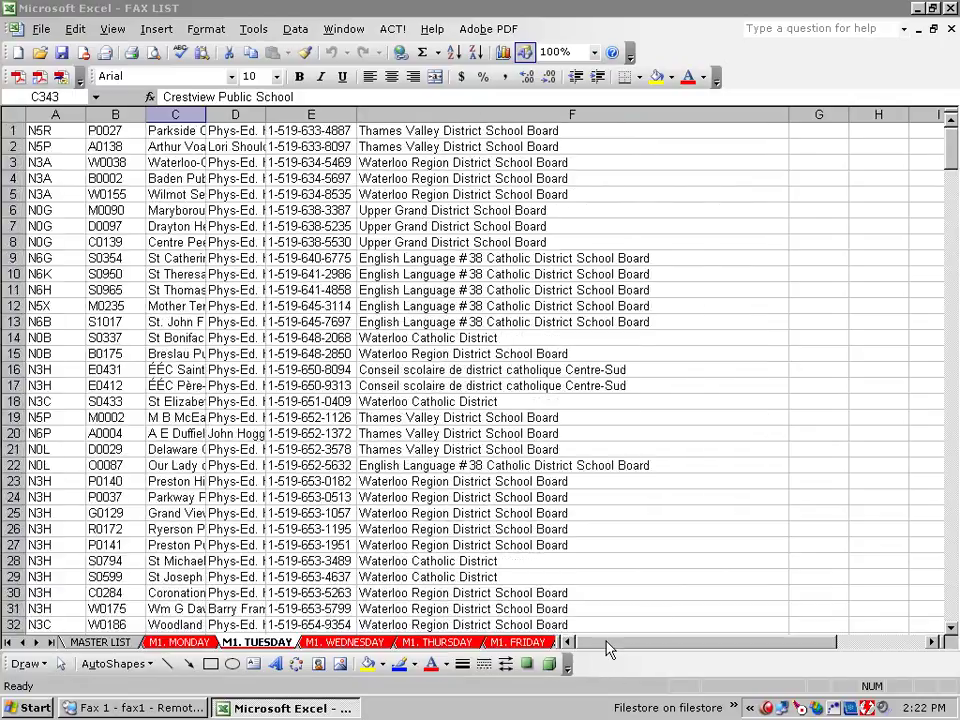
Return to the M1. MONDAY sheet positioned at cell A1
left_click(188, 644)
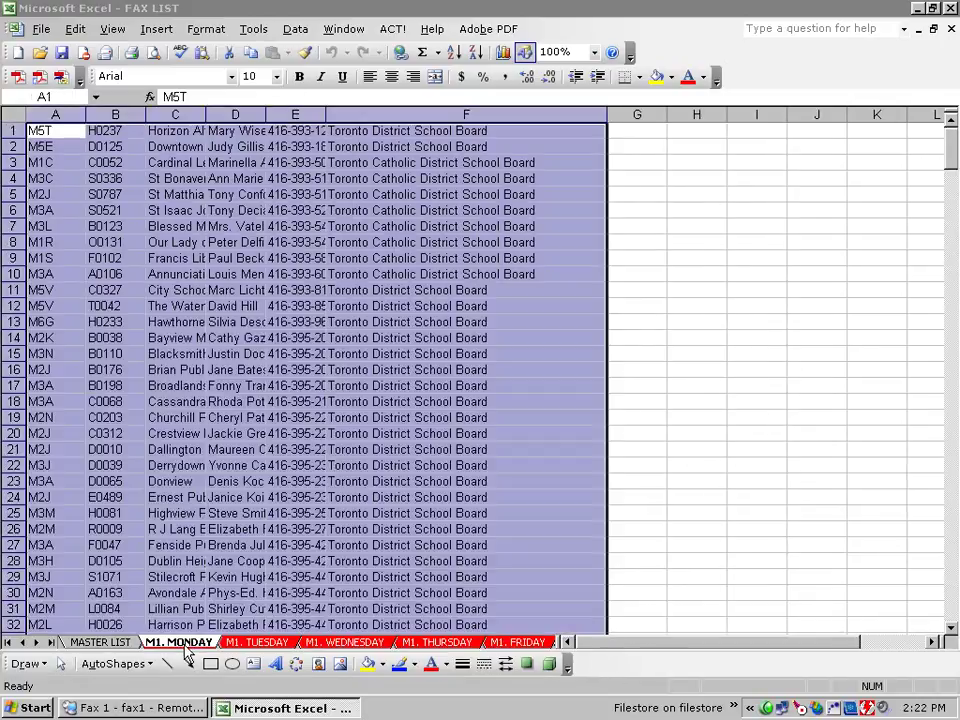
left_click(203, 416)
left_click(58, 134)
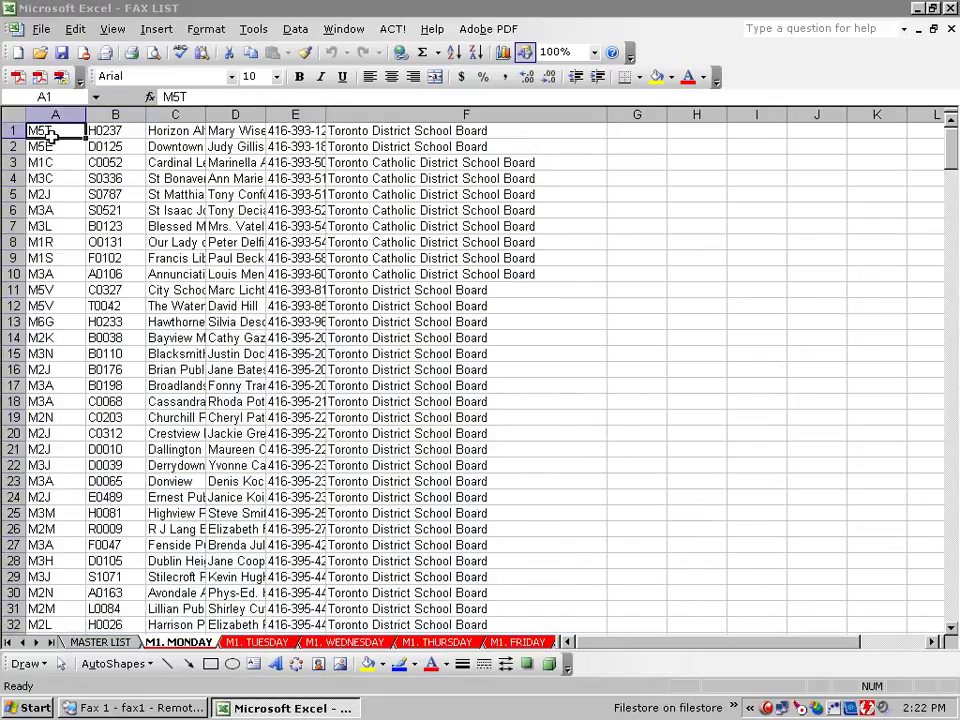
scroll(480, 370, "down", 18)
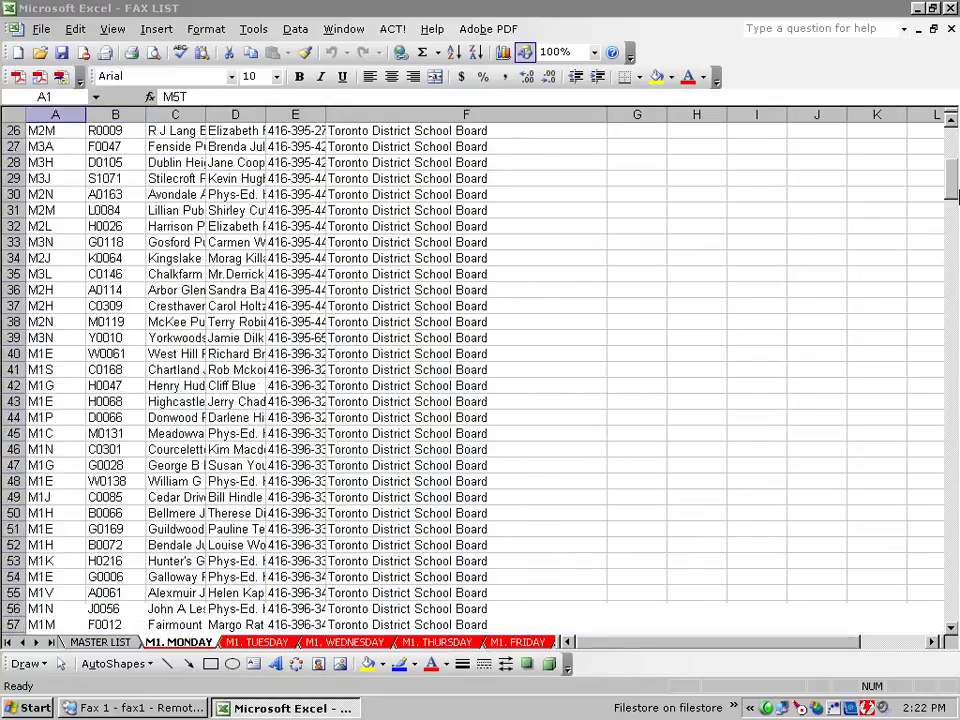
scroll(480, 370, "up", 18)
Select the Monday contact range A1:F373 and copy it
left_click(115, 322)
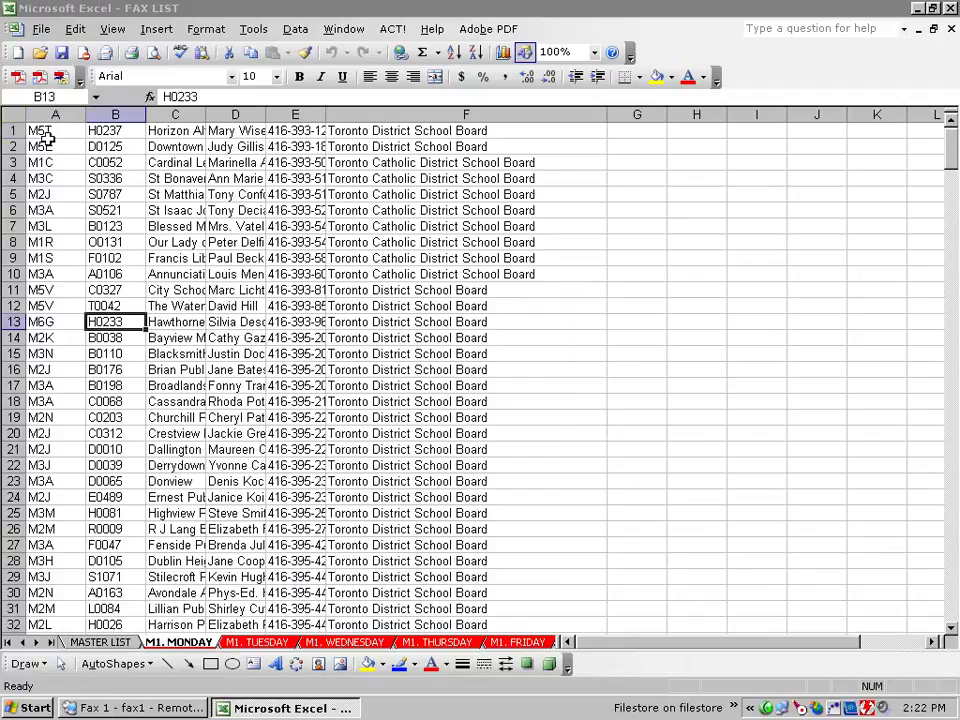
left_click(37, 133)
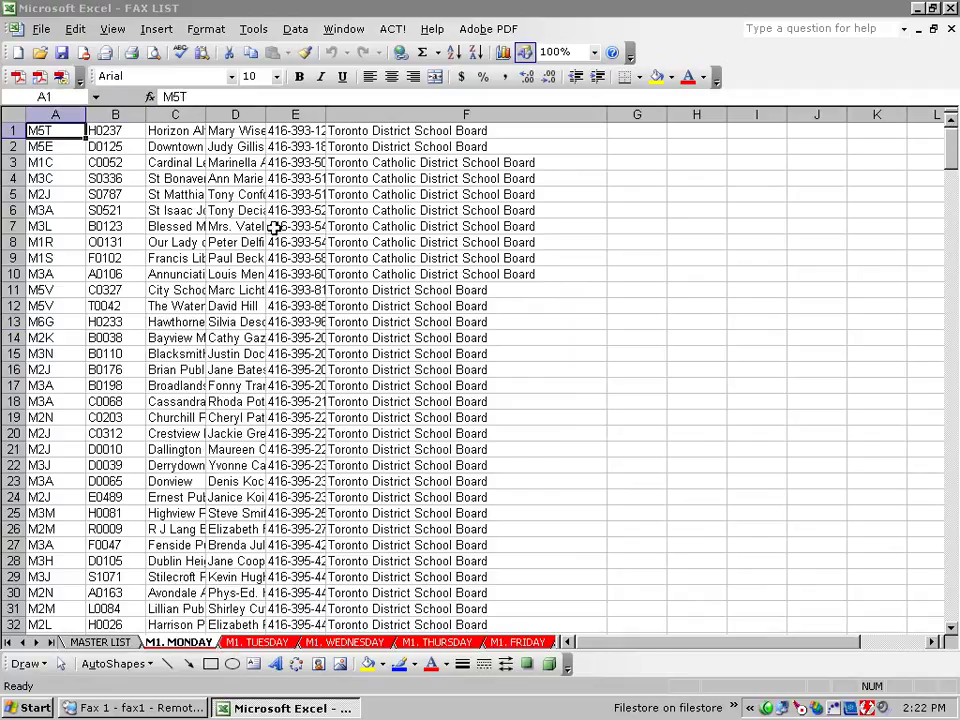
key("ctrl+shift+End")
scroll(398, 397, "up", 6)
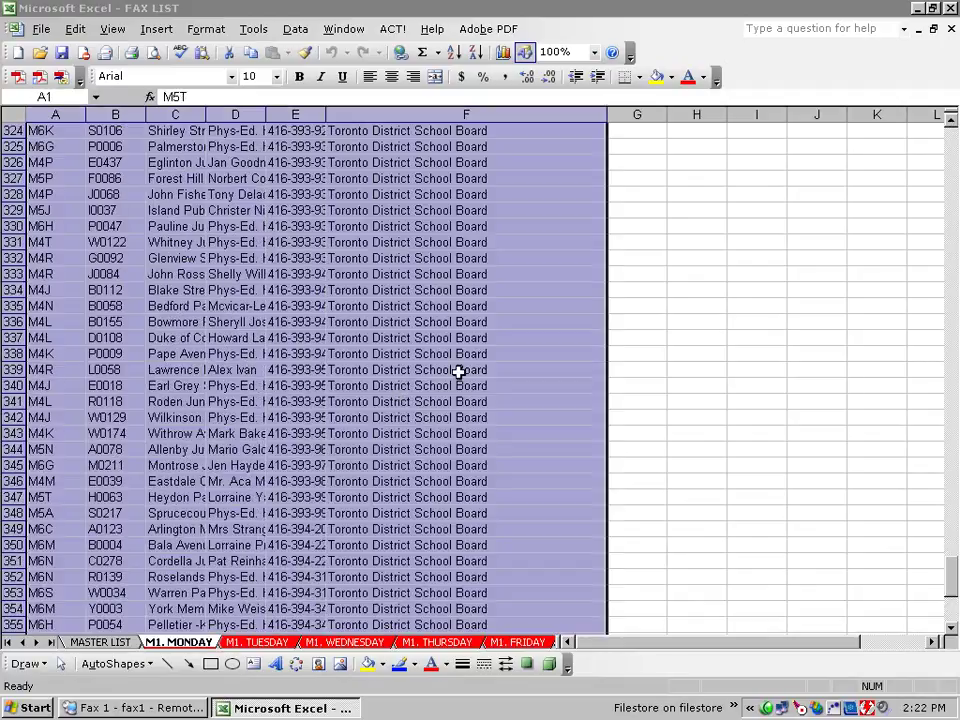
left_click_drag(951, 585, 953, 120)
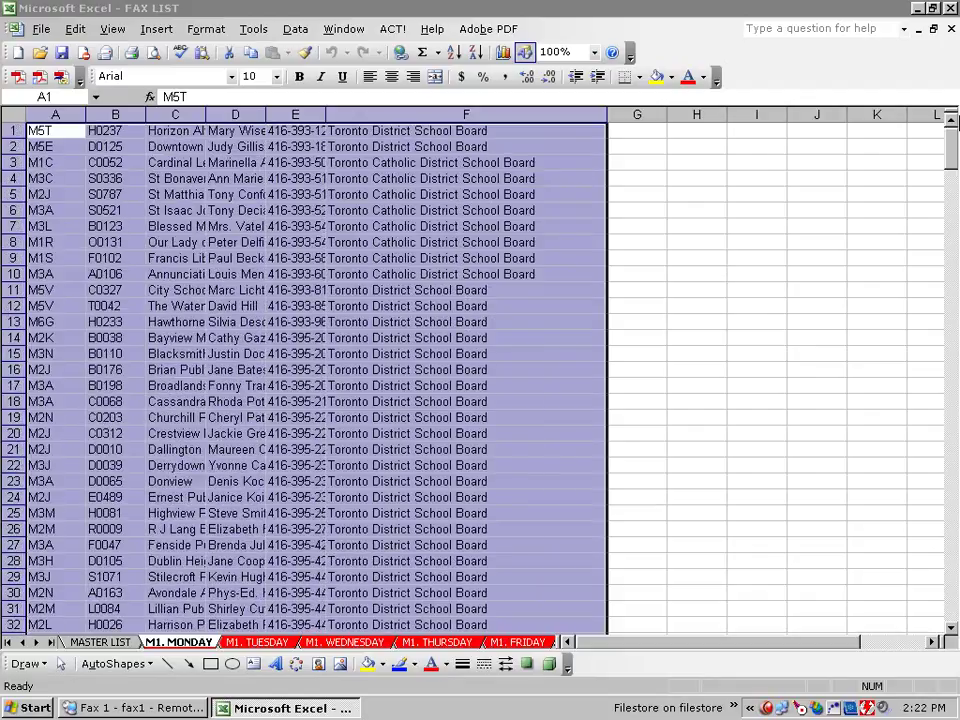
left_click_drag(953, 175, 953, 140)
key("ctrl+c")
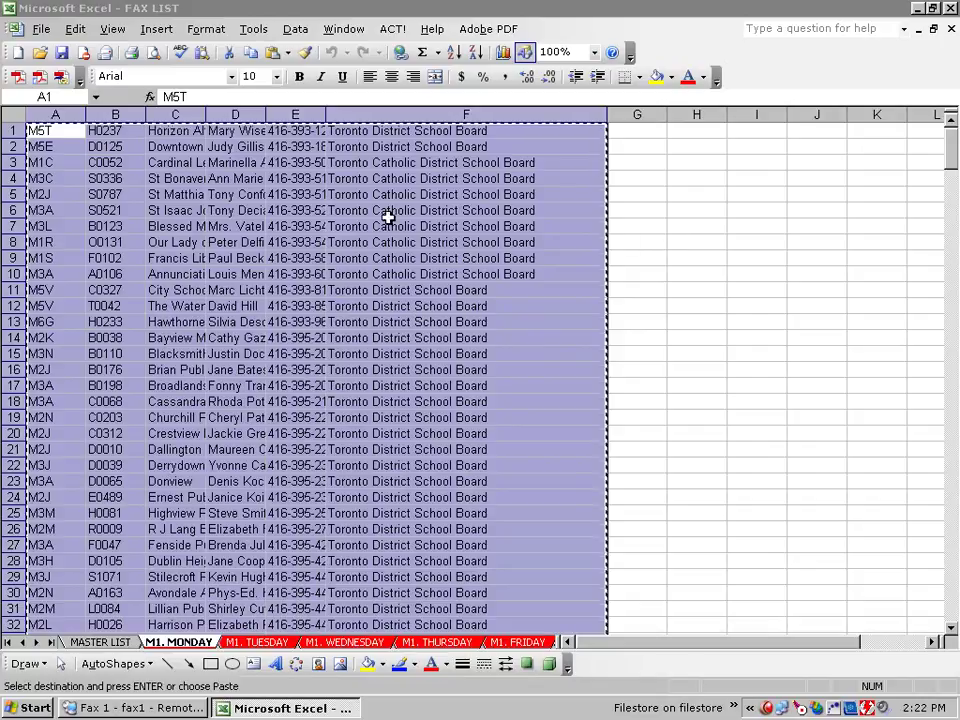
Paste the copied Monday contacts into a new blank workbook
left_click(16, 52)
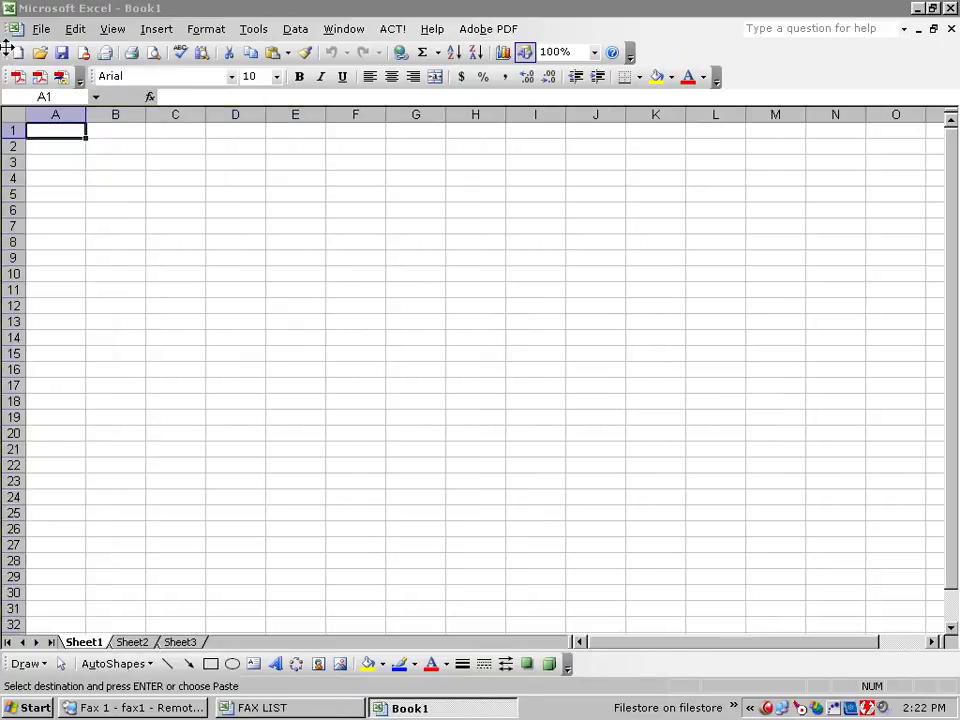
key("ctrl+v")
left_click(43, 130)
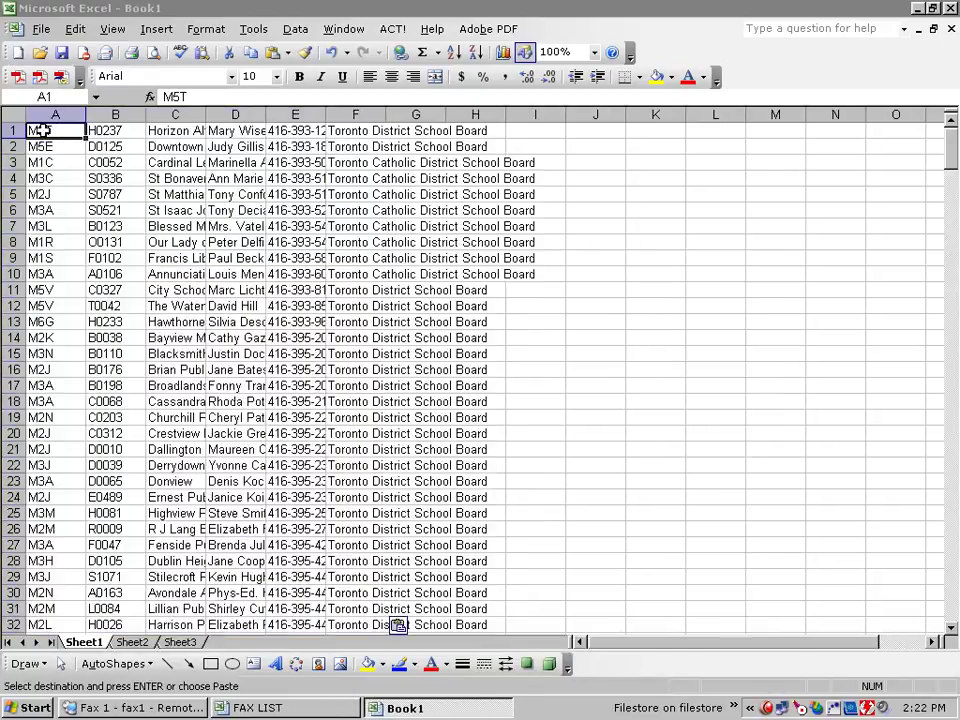
Prepare Save As for M1-MON as Text (Tab delimited) in the home drive's FaxList folder
left_click(41, 30)
left_click(62, 93)
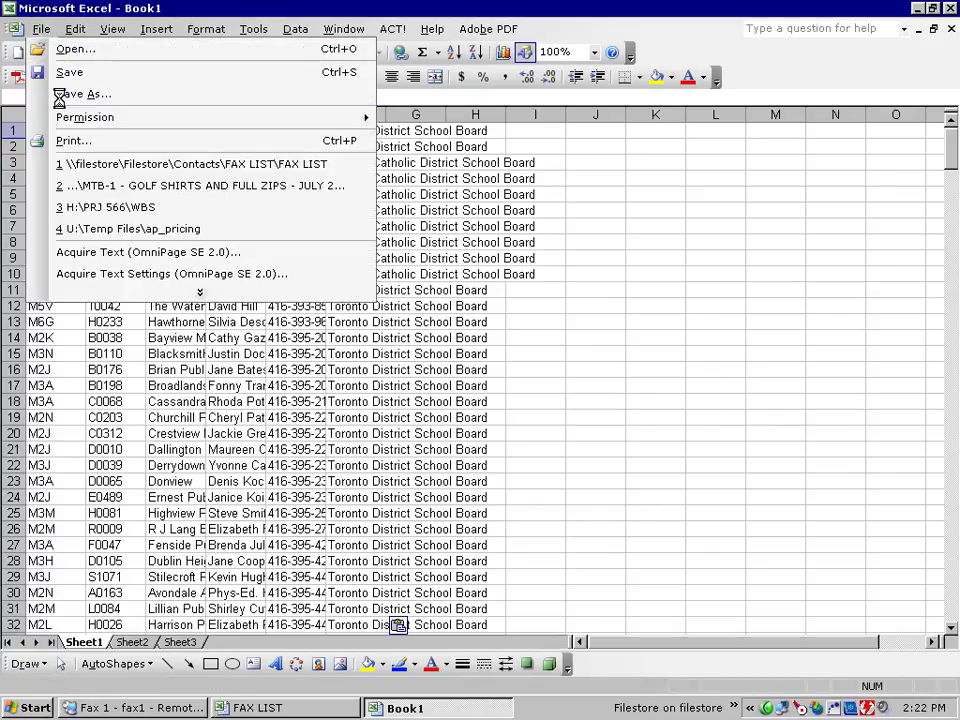
left_click_drag(300, 343, 315, 201)
left_click(340, 225)
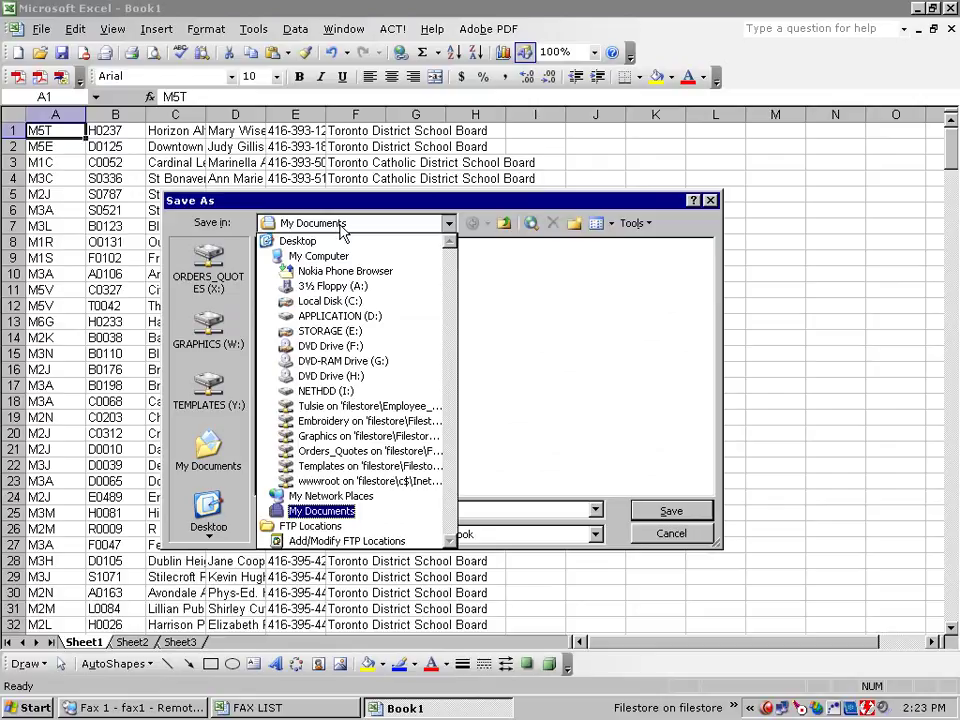
left_click(340, 410)
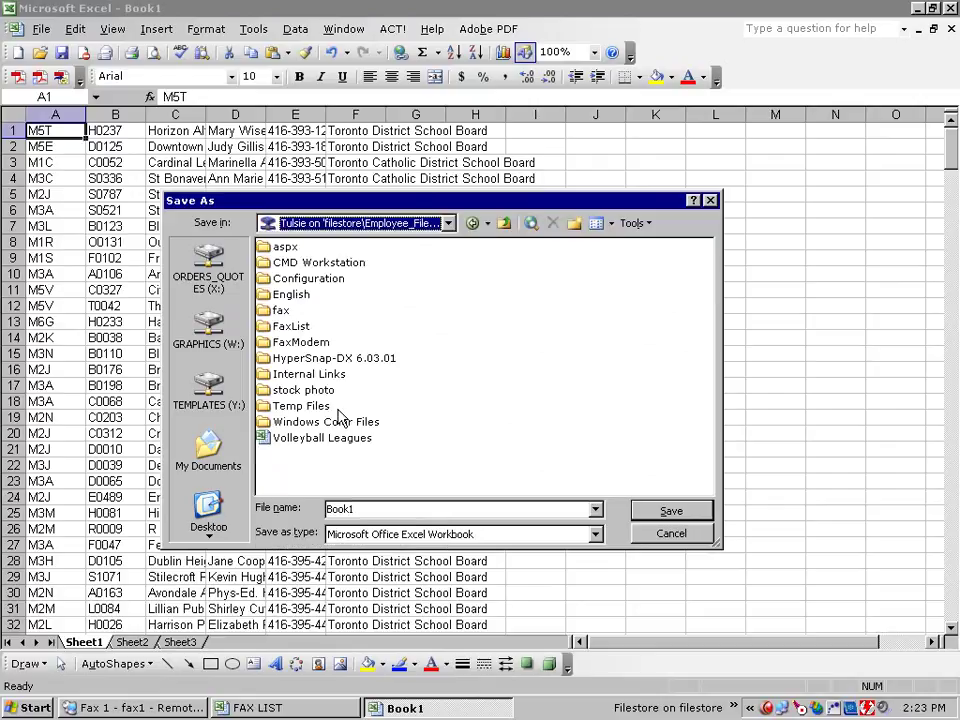
left_click(456, 418)
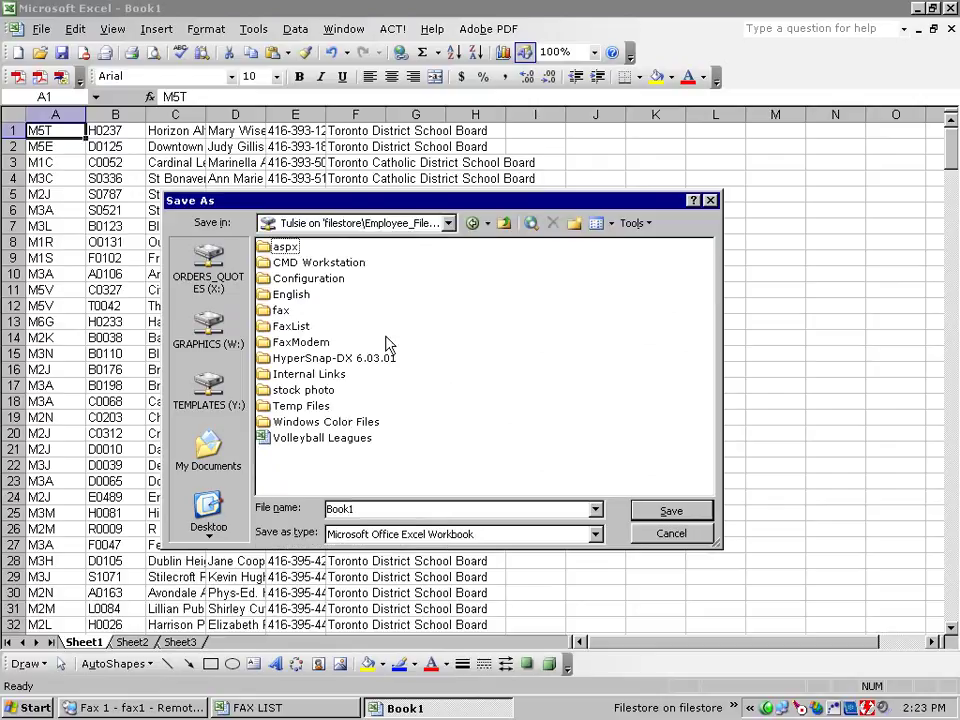
left_click(289, 327)
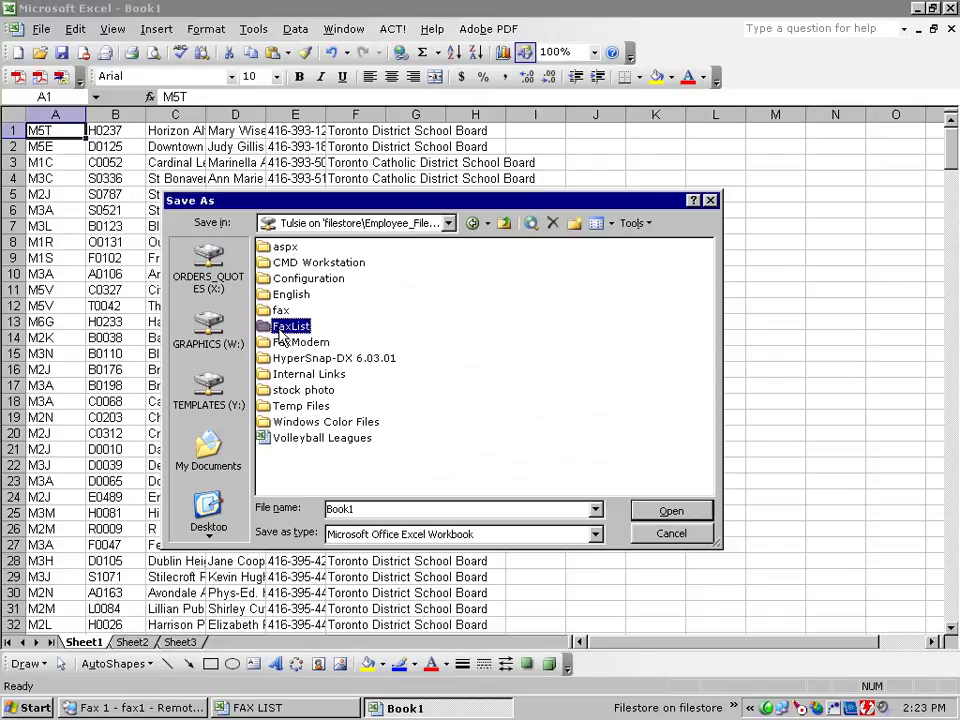
double_click(281, 333)
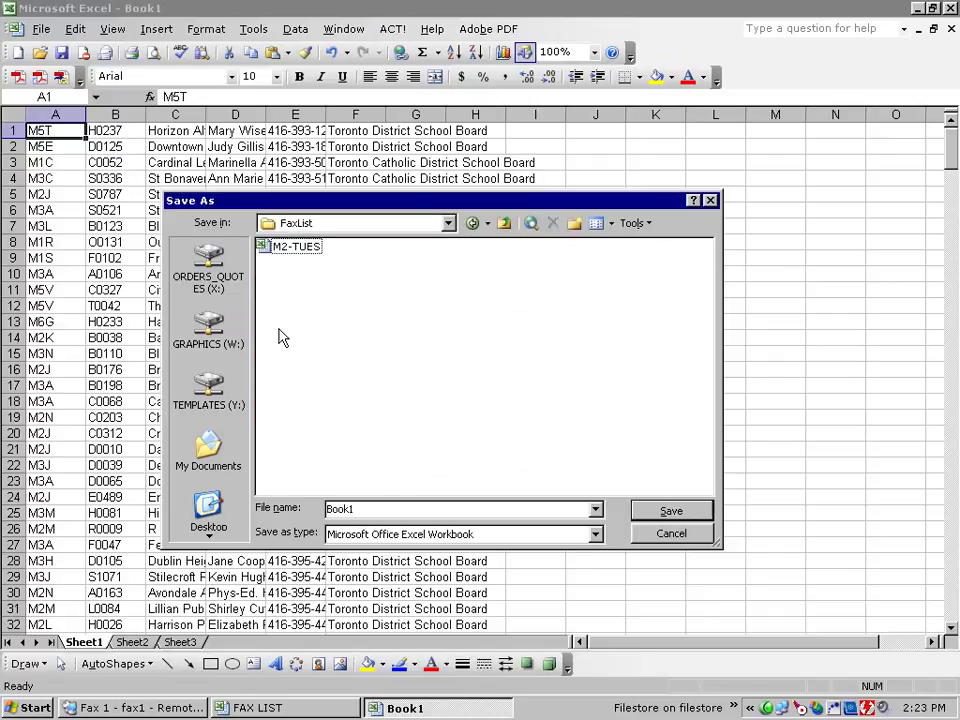
left_click(400, 535)
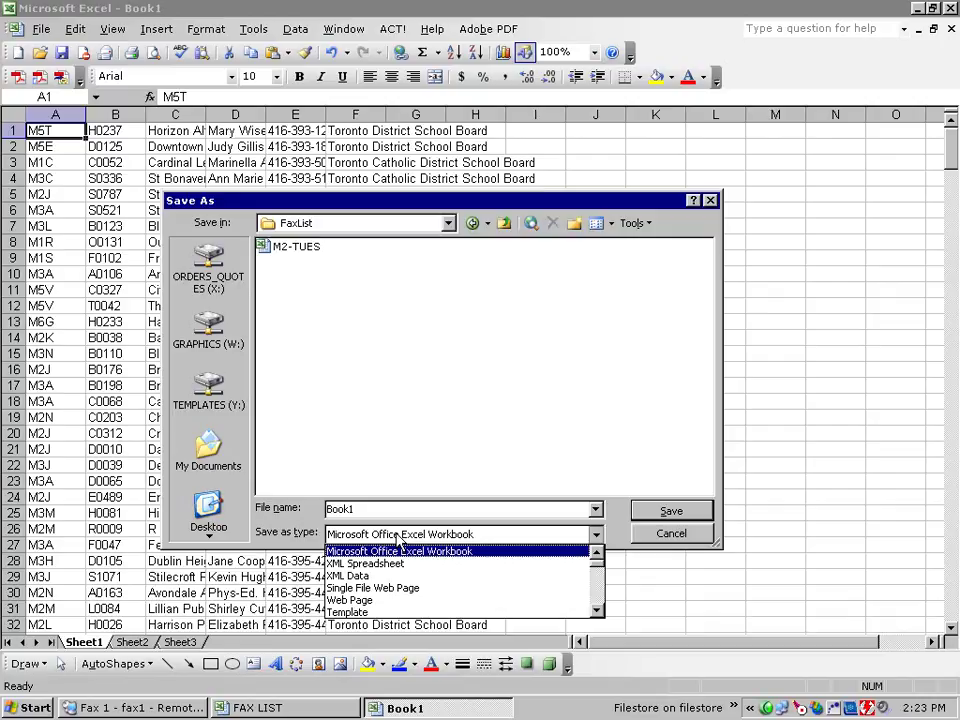
scroll(399, 540, "down", 1)
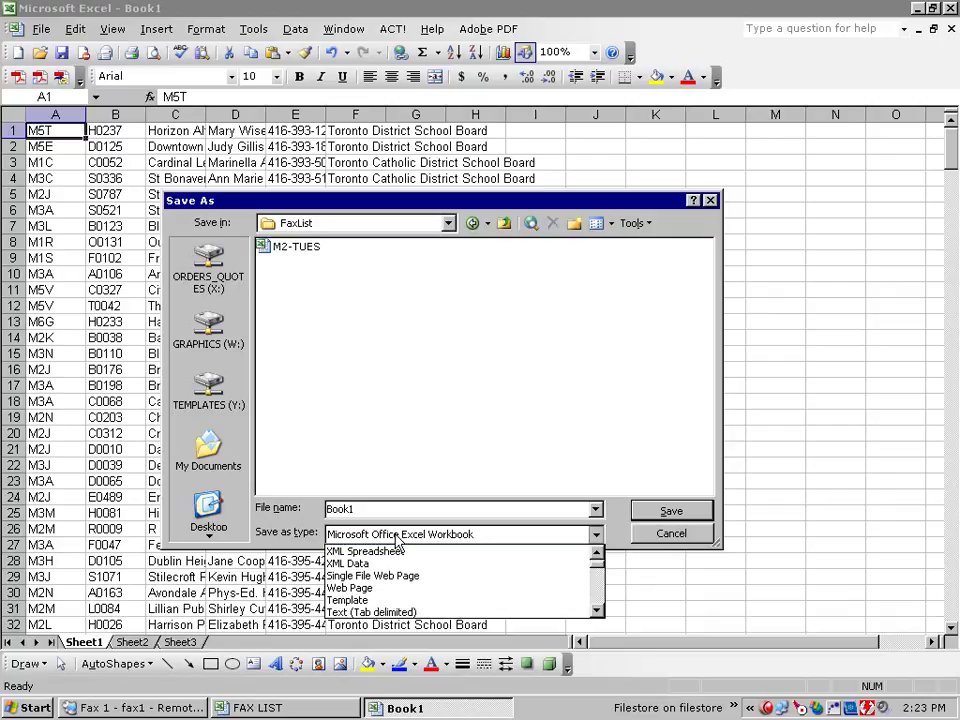
left_click(385, 611)
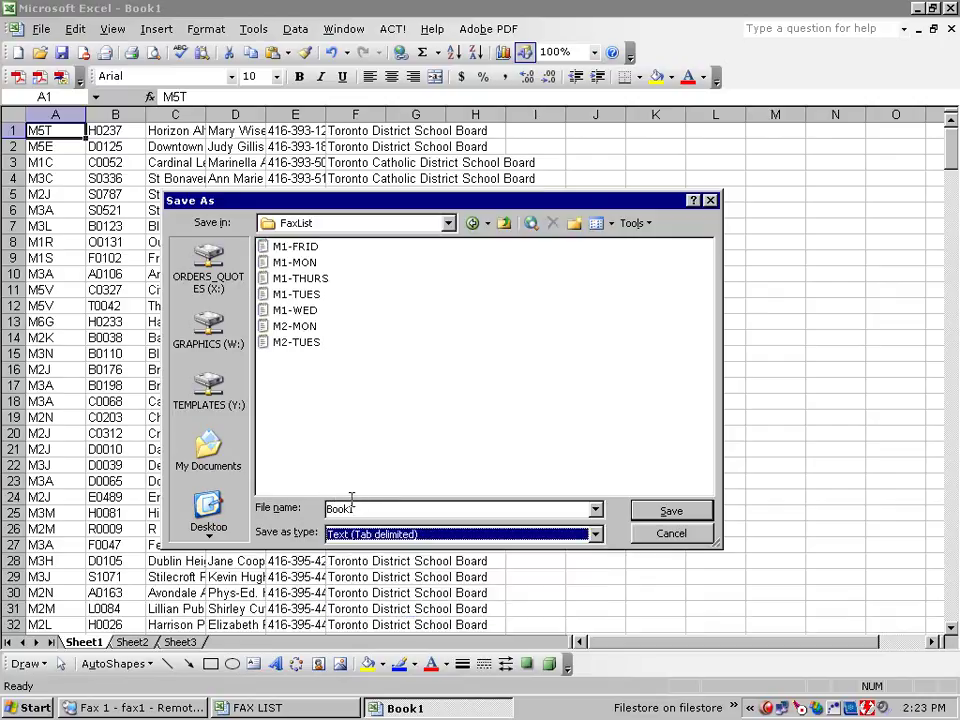
key("shift+Tab")
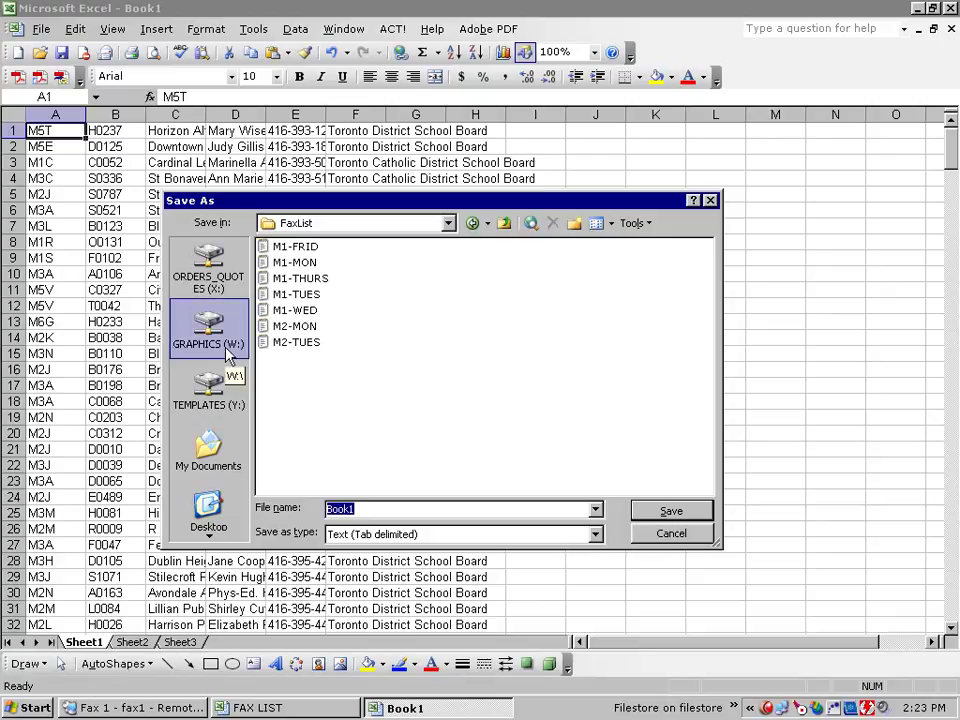
type("M1-MON")
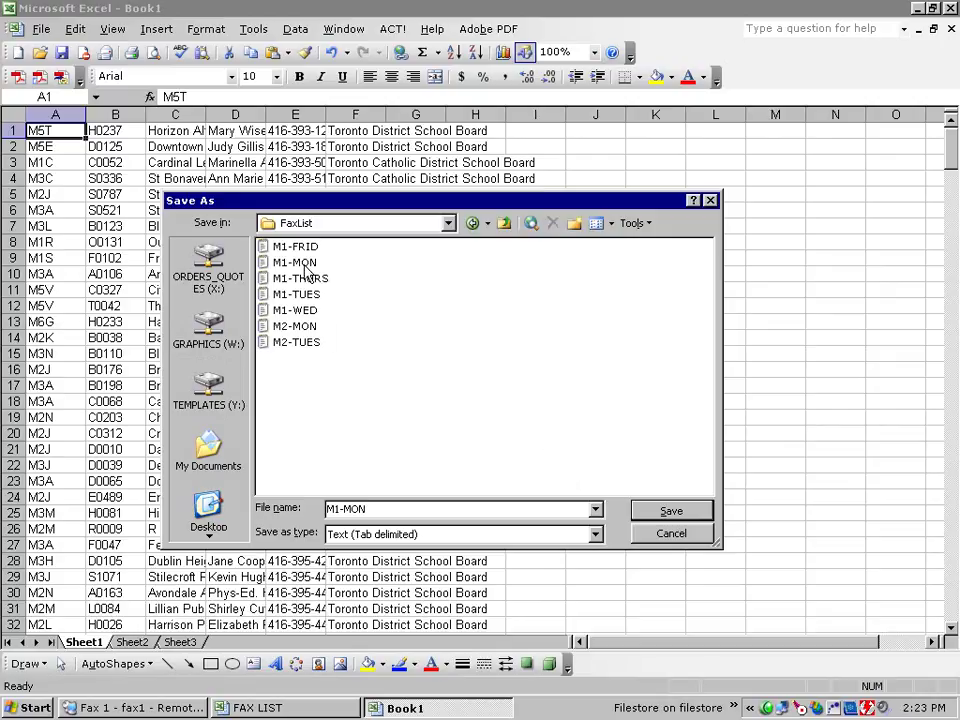
Save M1-MON.txt over the existing file, active sheet only, then close the workbook
left_click(671, 511)
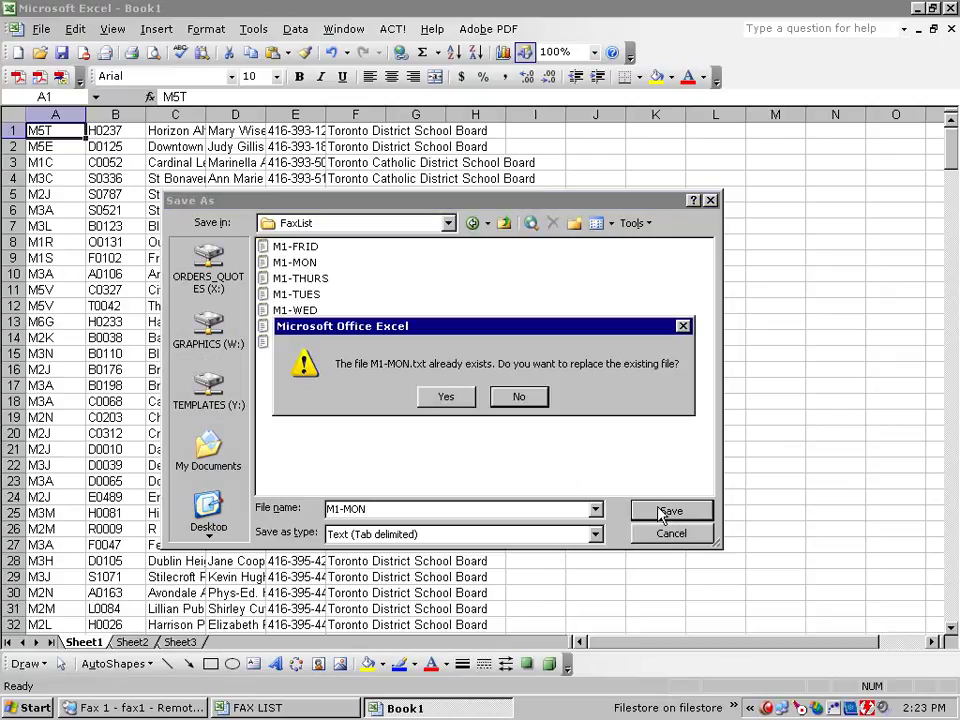
left_click(446, 400)
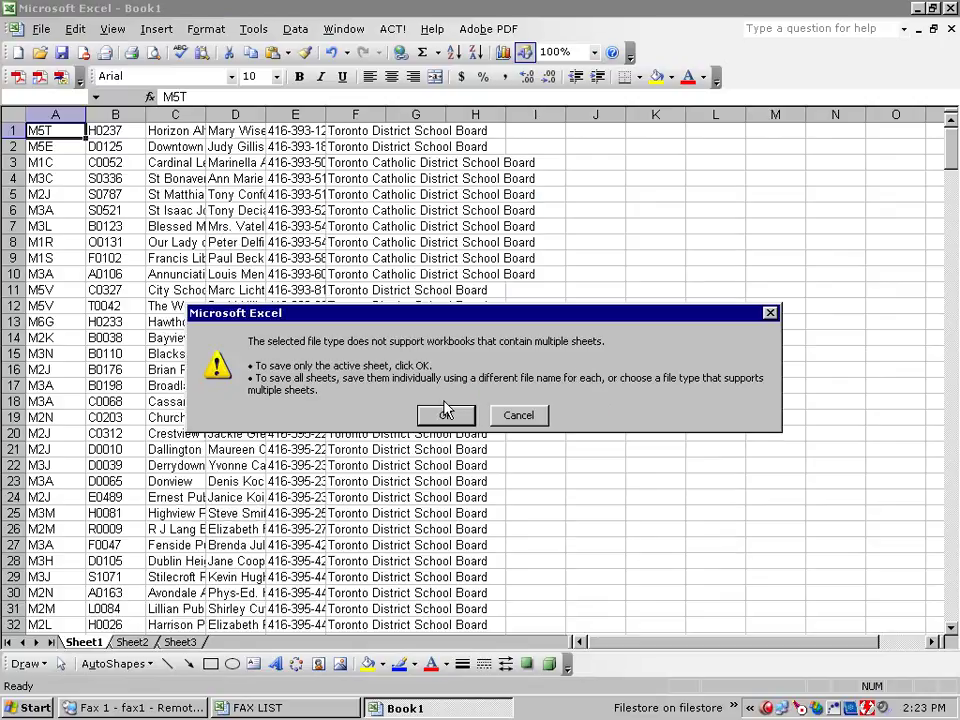
left_click(440, 412)
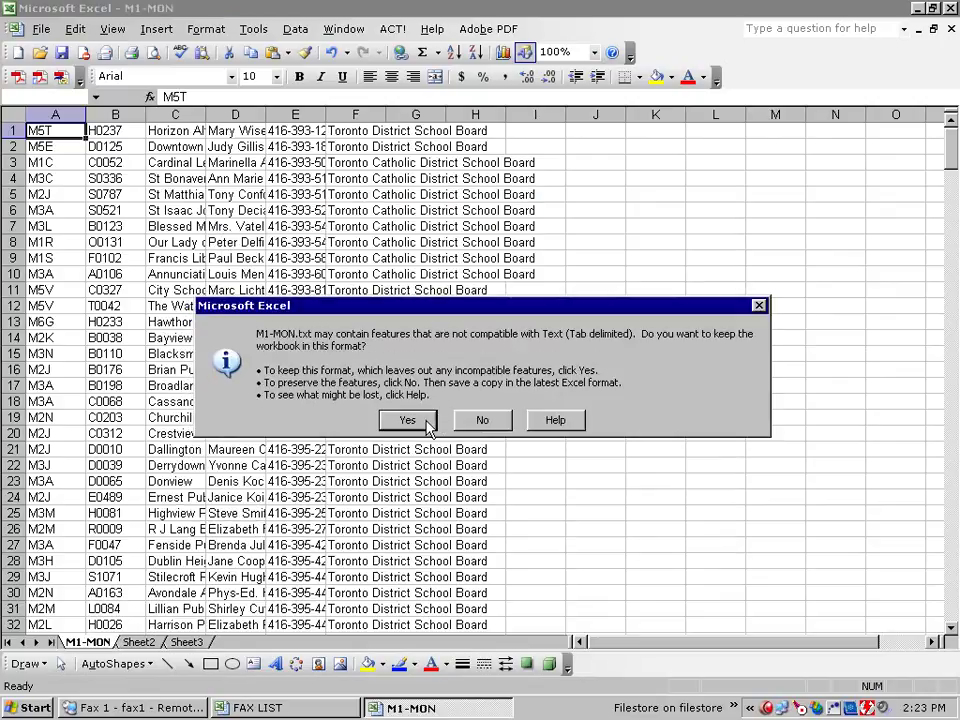
left_click(484, 422)
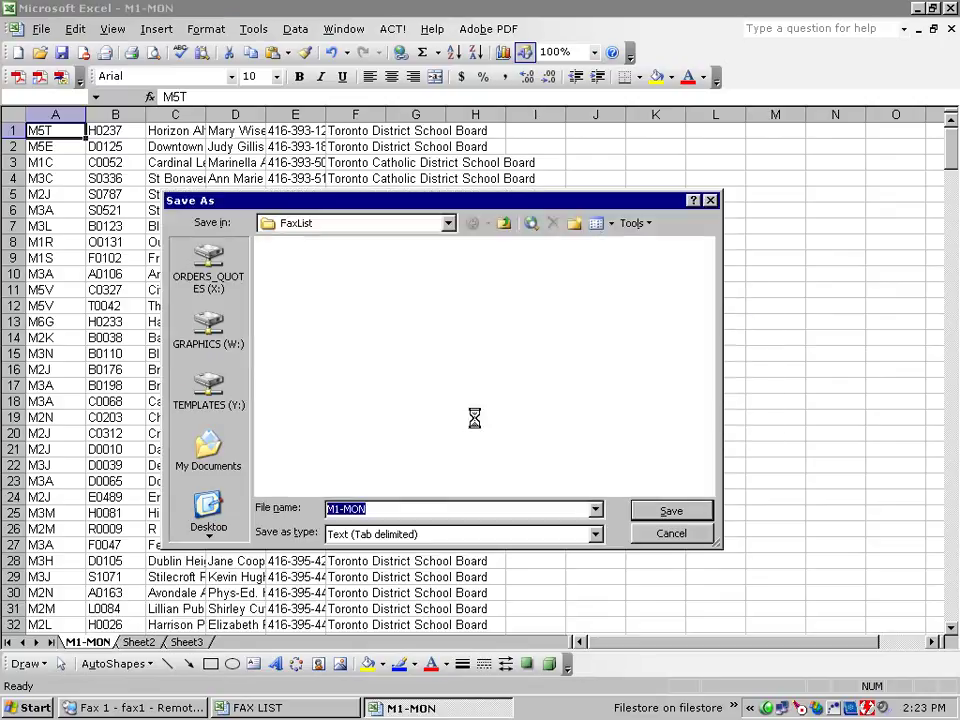
left_click(645, 513)
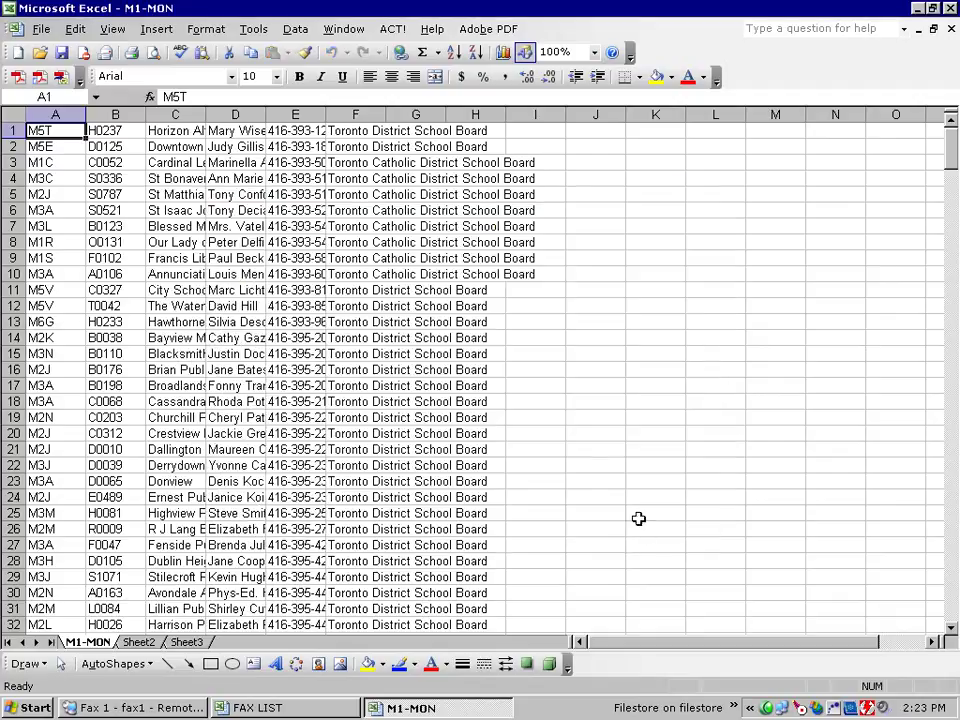
left_click(950, 30)
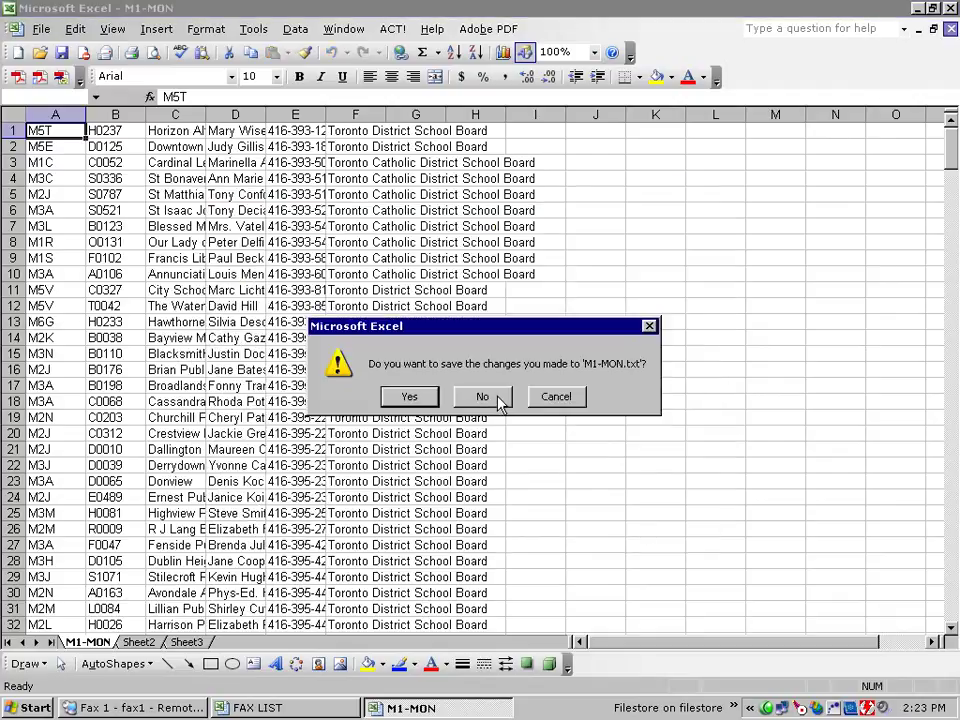
Close without saving again, then look over the M1 Tuesday, Wednesday and Friday sheets
left_click(481, 397)
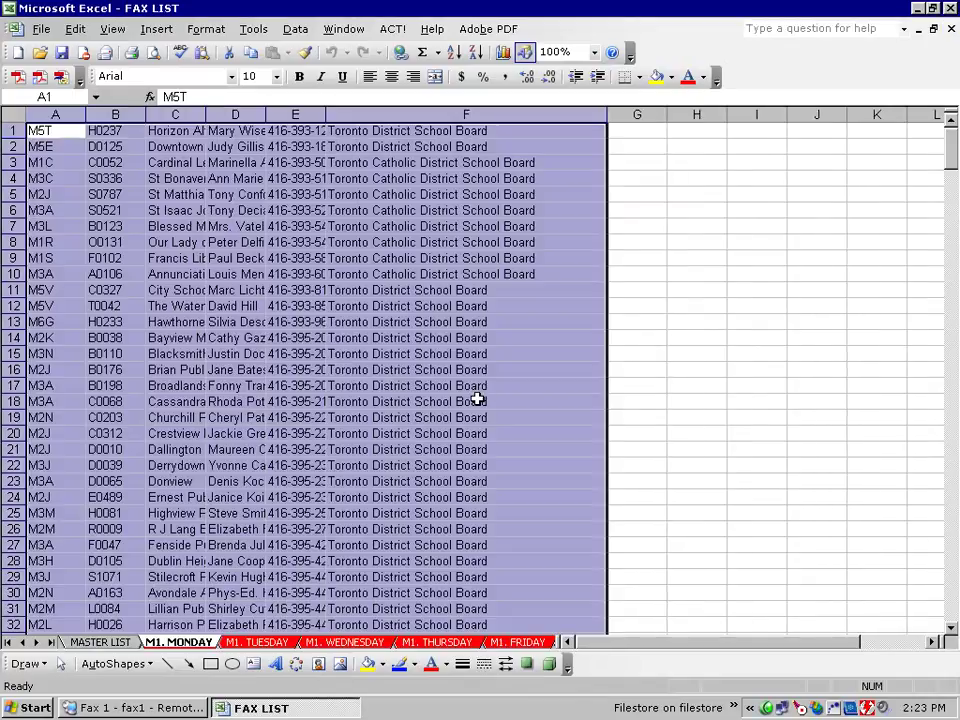
left_click(243, 316)
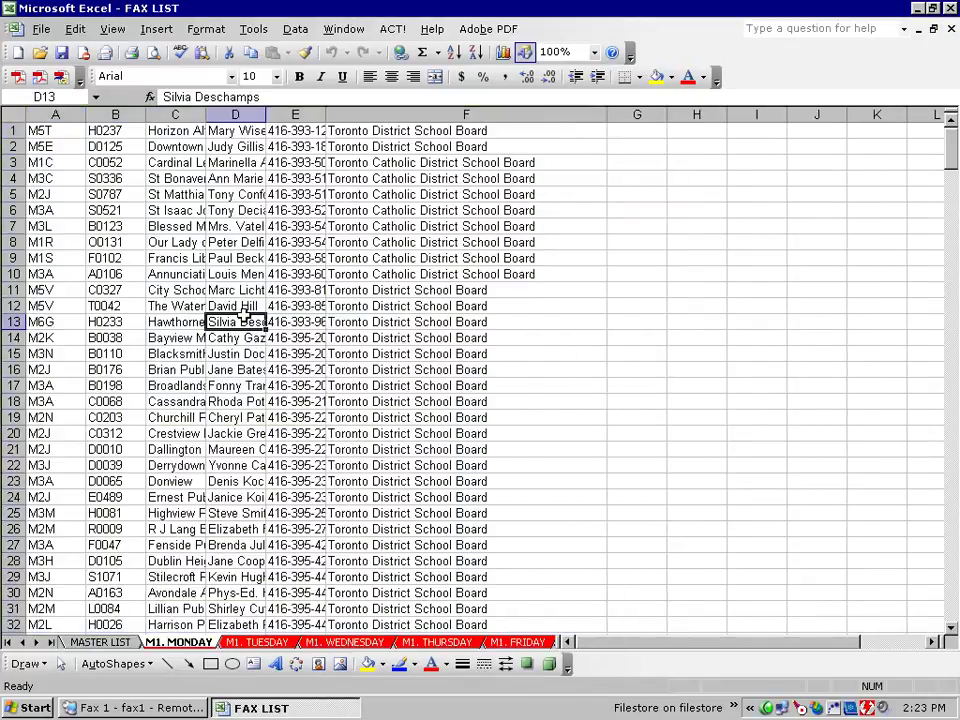
left_click(256, 644)
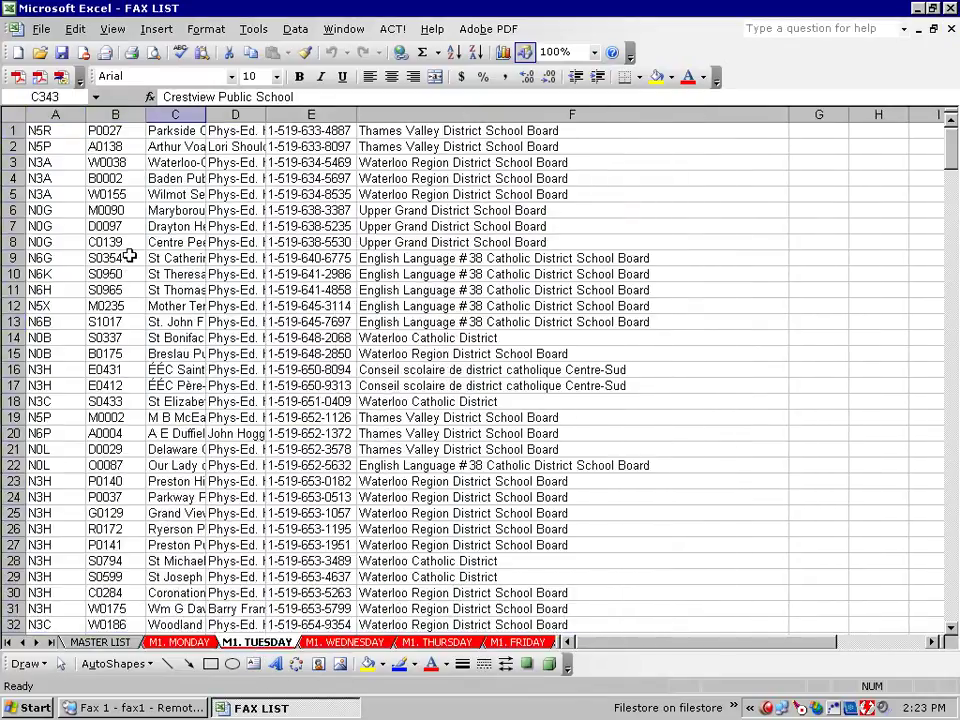
left_click(107, 212)
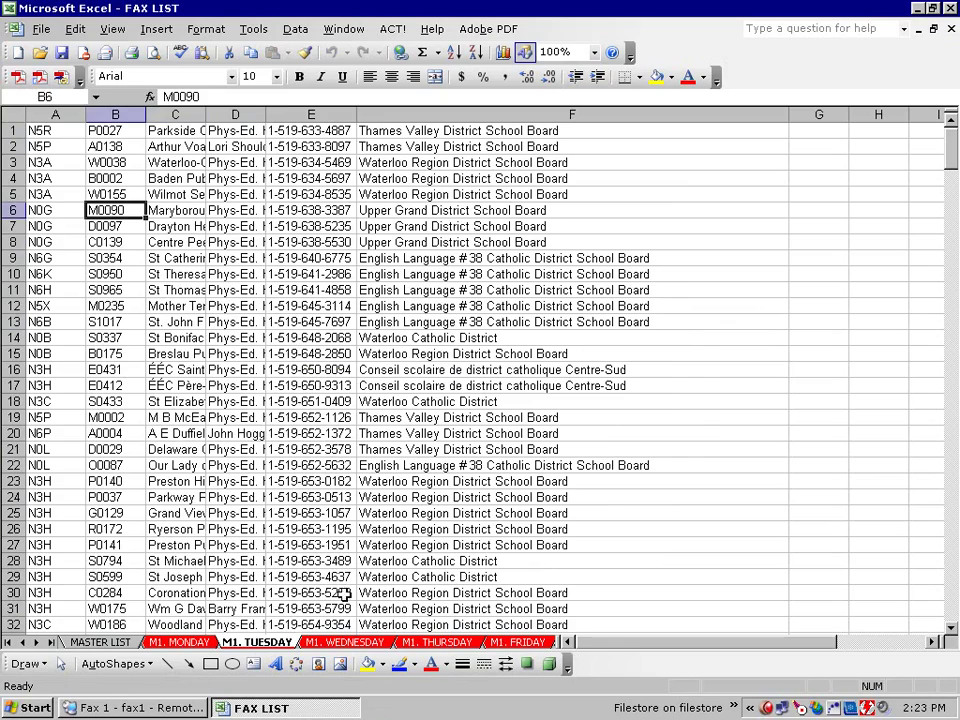
left_click(345, 642)
left_click(230, 386)
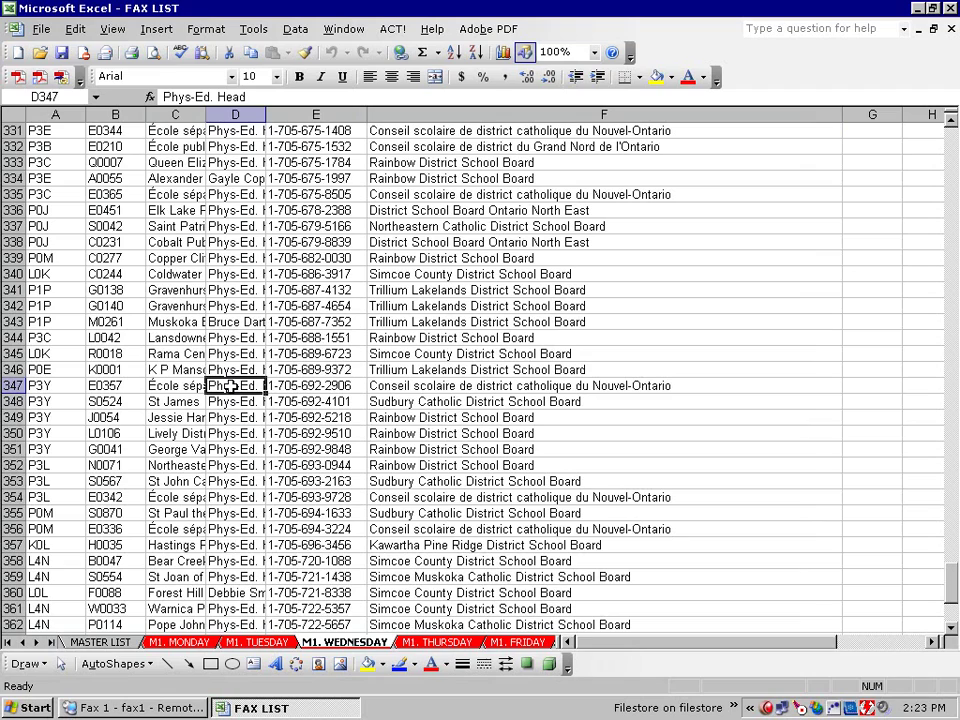
left_click(500, 643)
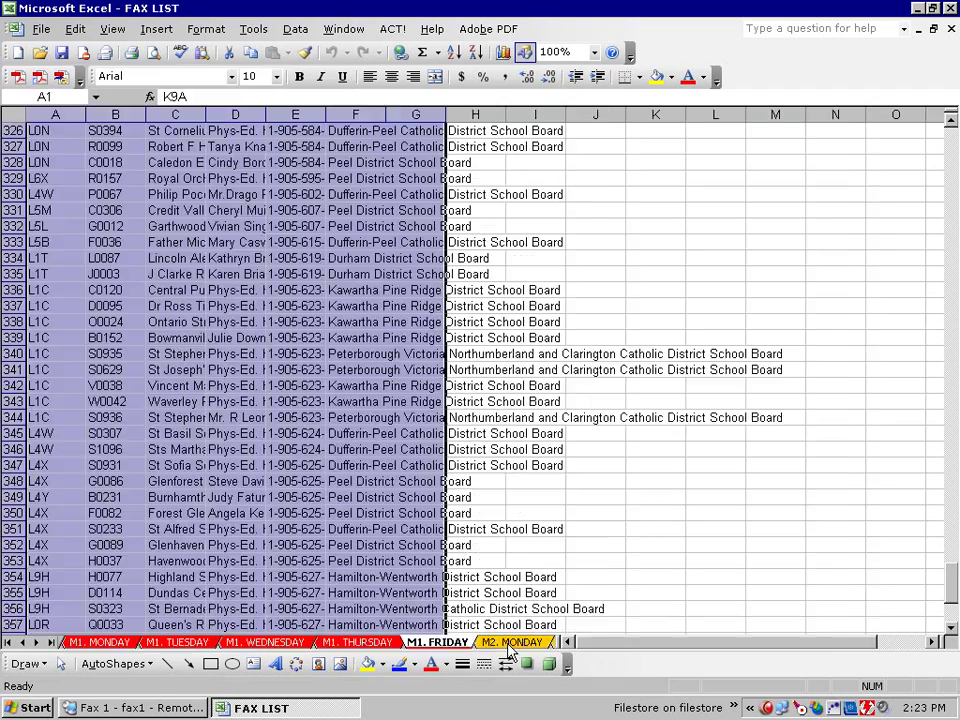
Check the M2. MONDAY and M3 Friday, Thursday, Wednesday sheets, then minimize Excel
left_click(505, 642)
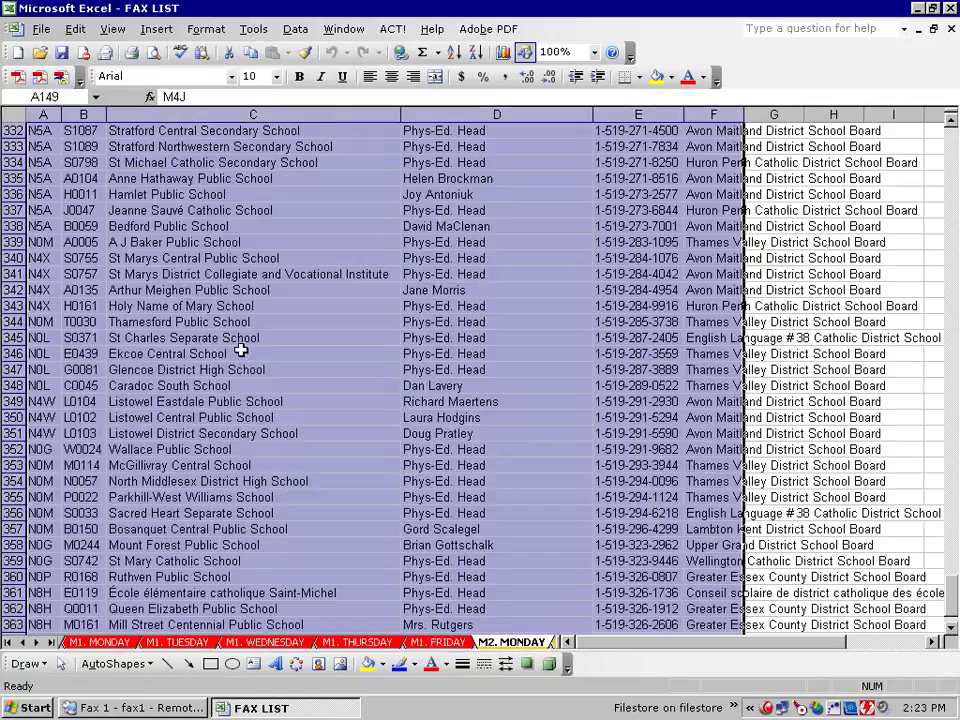
left_click(165, 290)
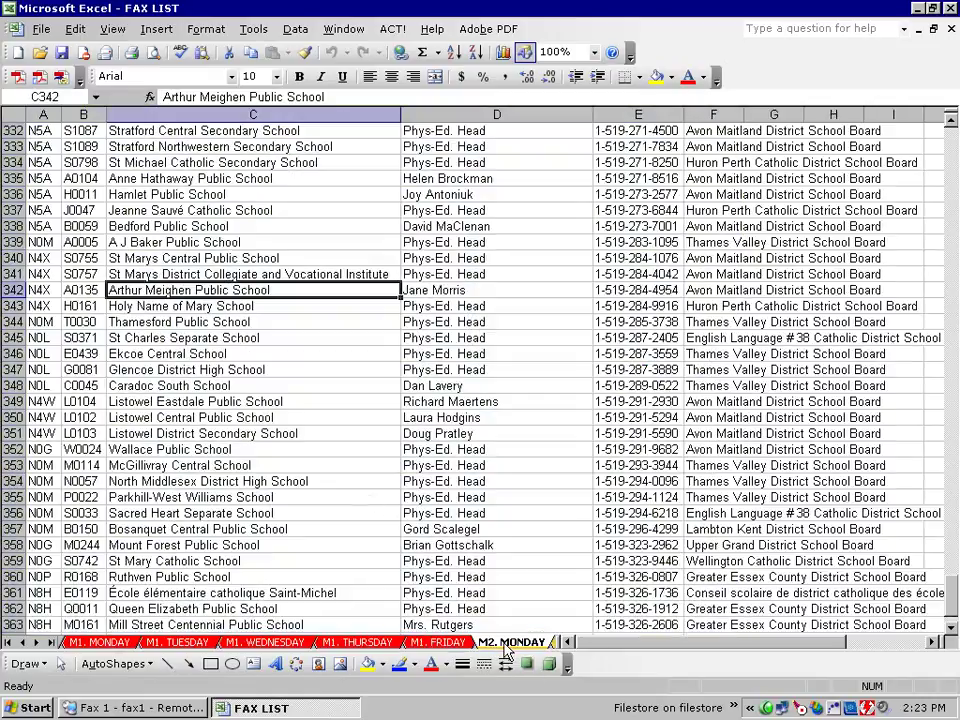
left_click(48, 642)
left_click(495, 643)
left_click(428, 642)
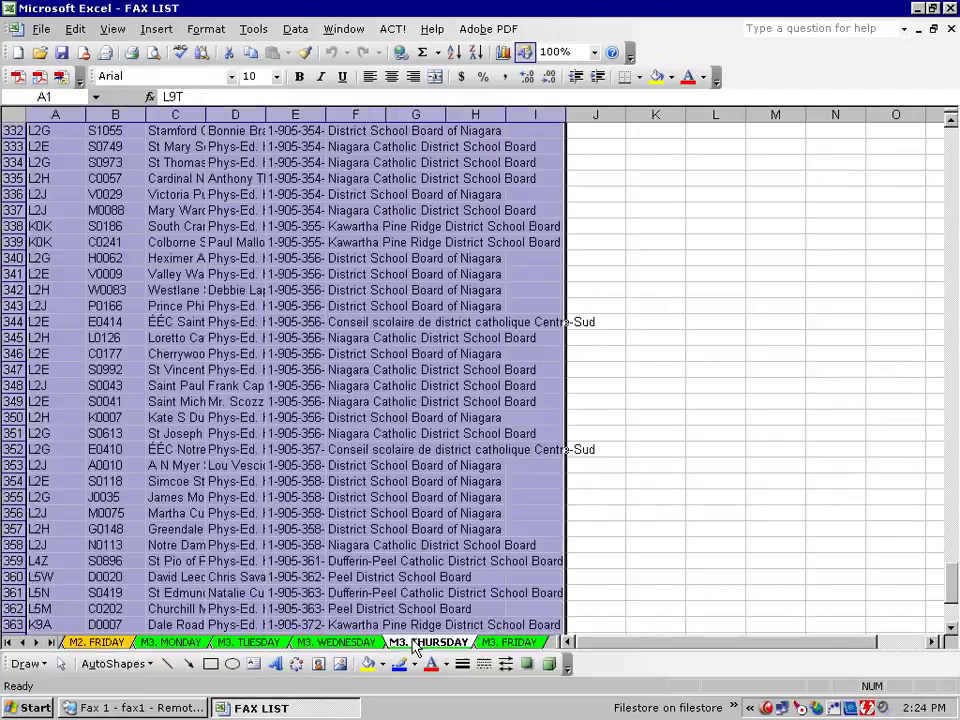
left_click(355, 643)
left_click(305, 712)
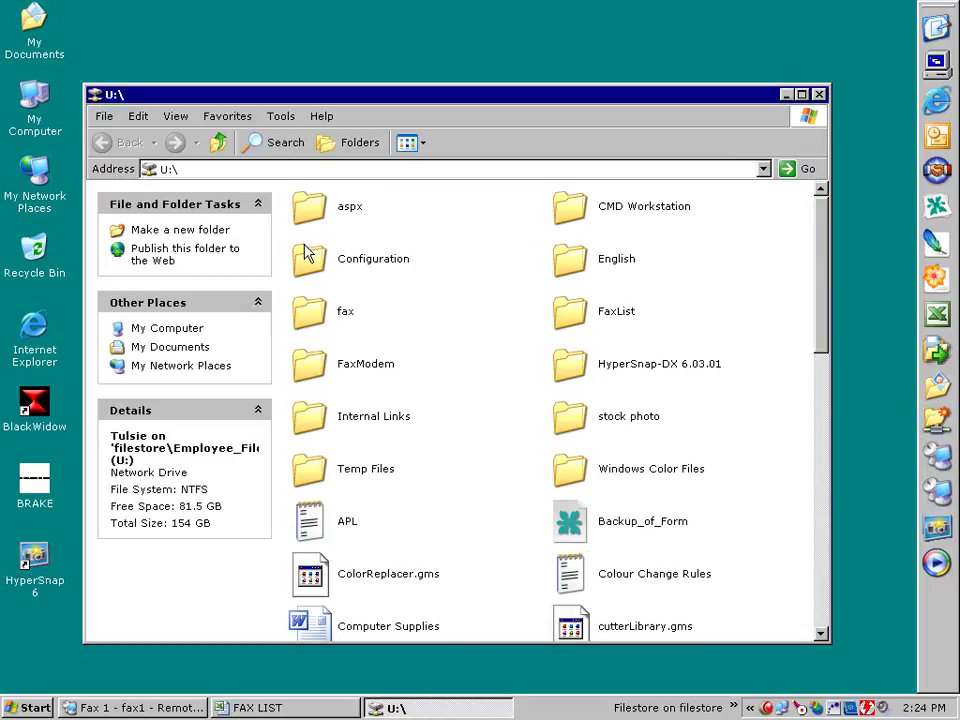
Maximize the U: drive window and open FaxList to show the M1 and M2 list files
double_click(412, 97)
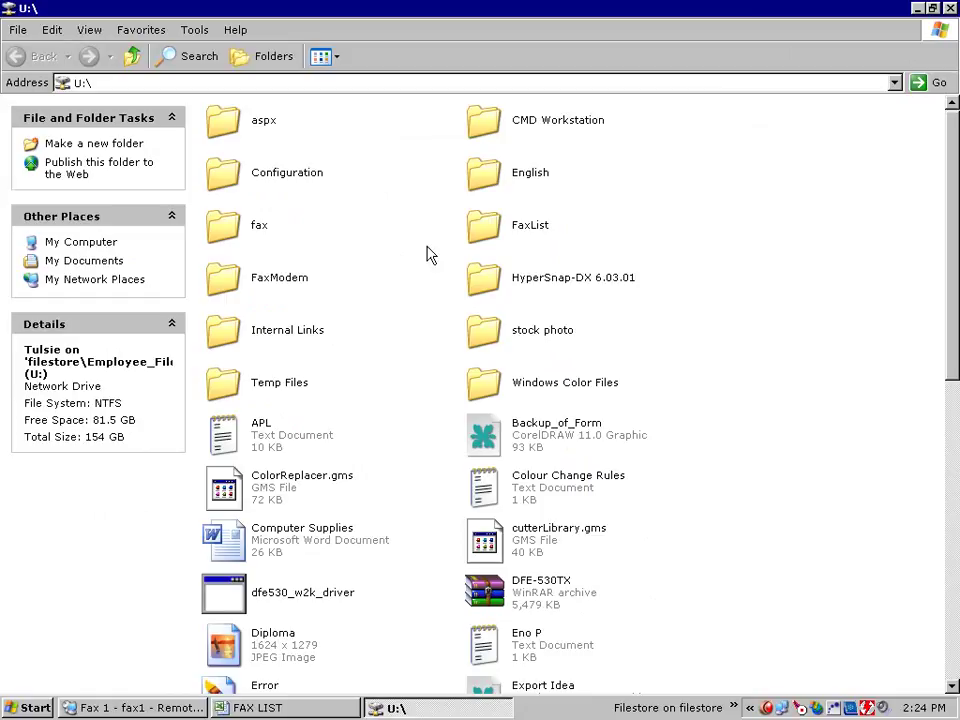
double_click(513, 224)
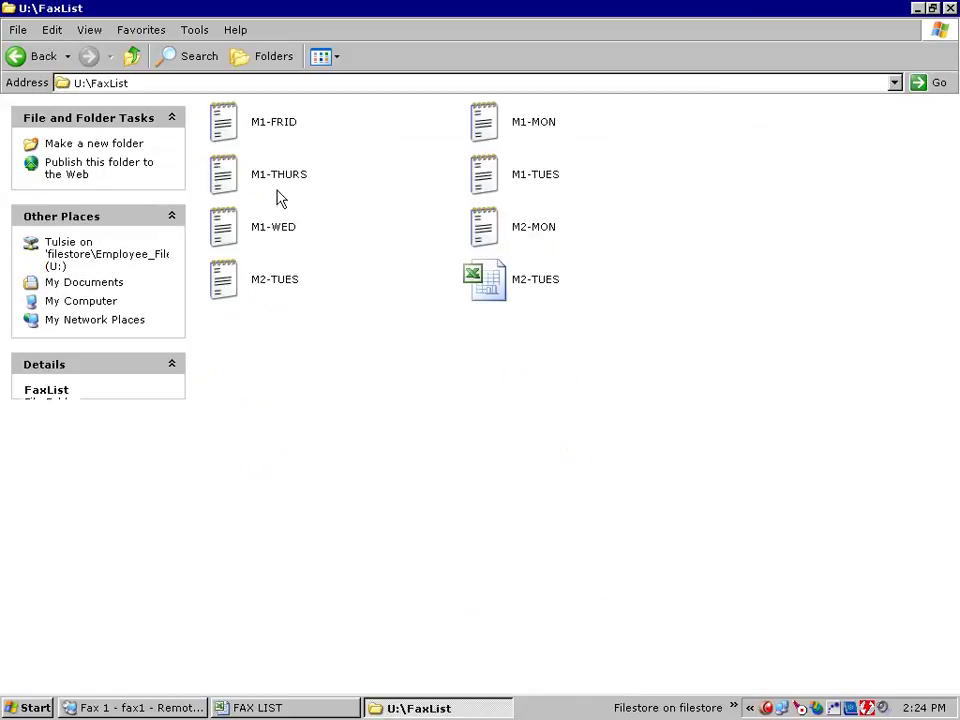
left_click(500, 126)
right_click(501, 122)
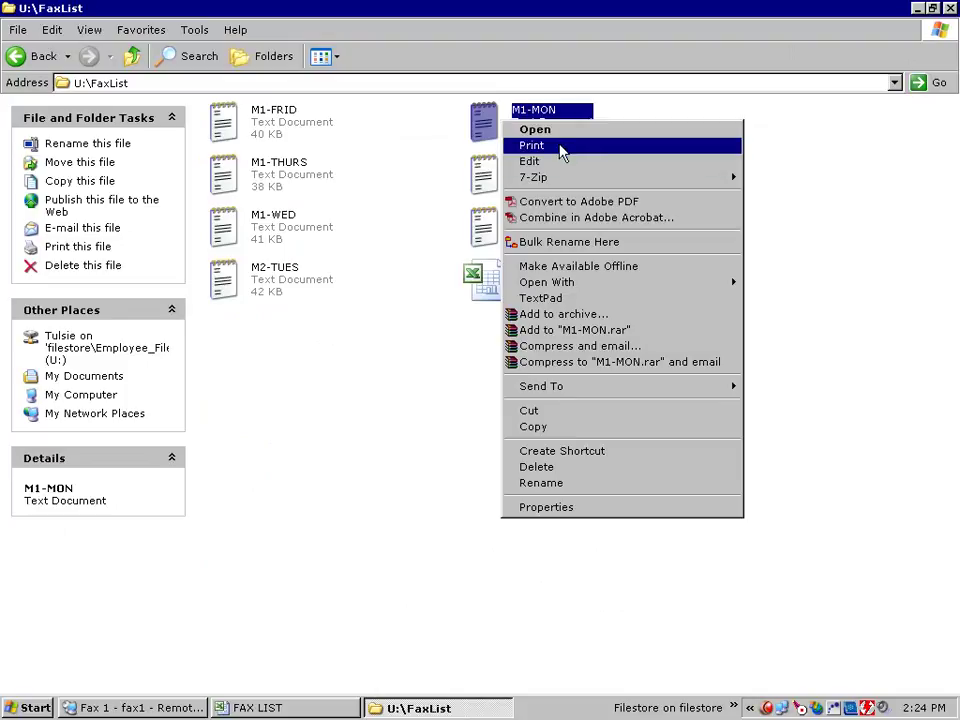
left_click(568, 162)
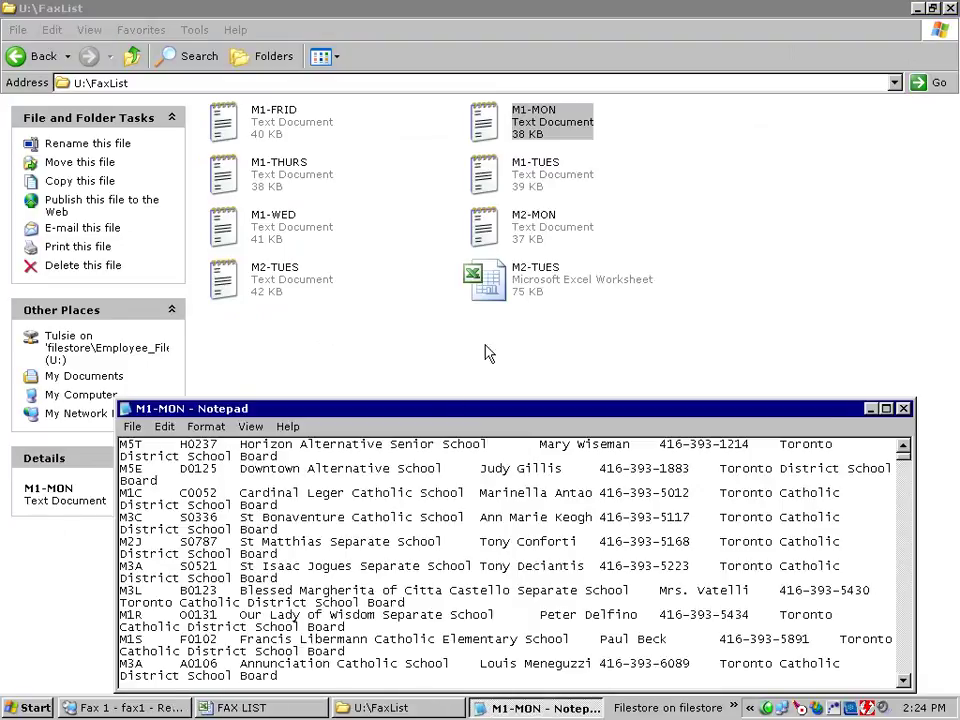
double_click(453, 410)
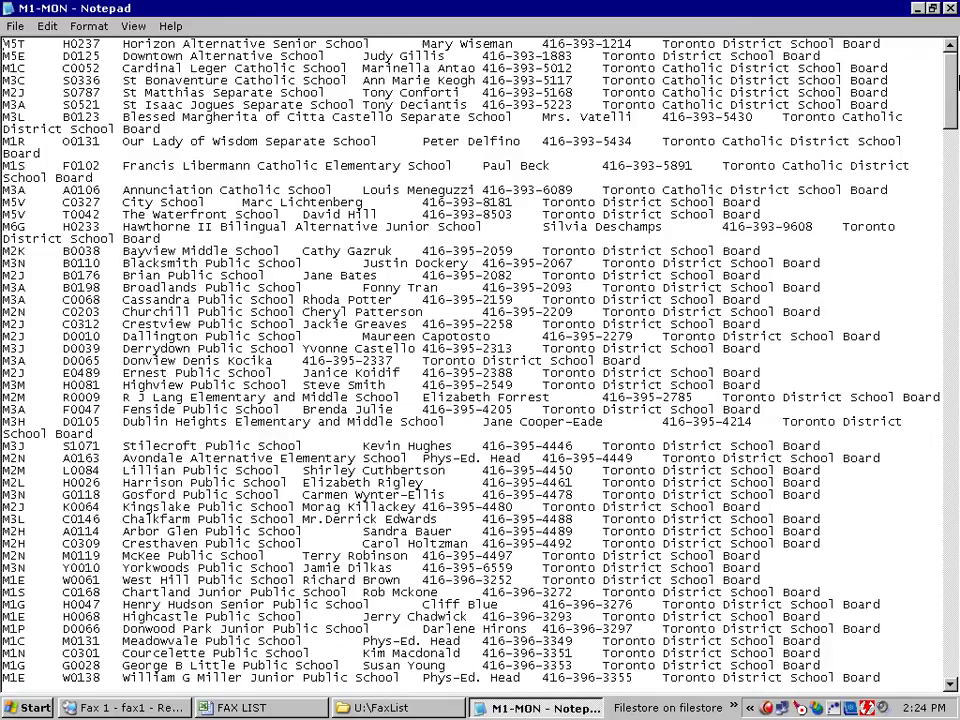
mouse_move(952, 107)
left_mouse_down()
mouse_move(957, 655)
mouse_move(957, 90)
left_mouse_up()
left_click(950, 8)
left_click(754, 414)
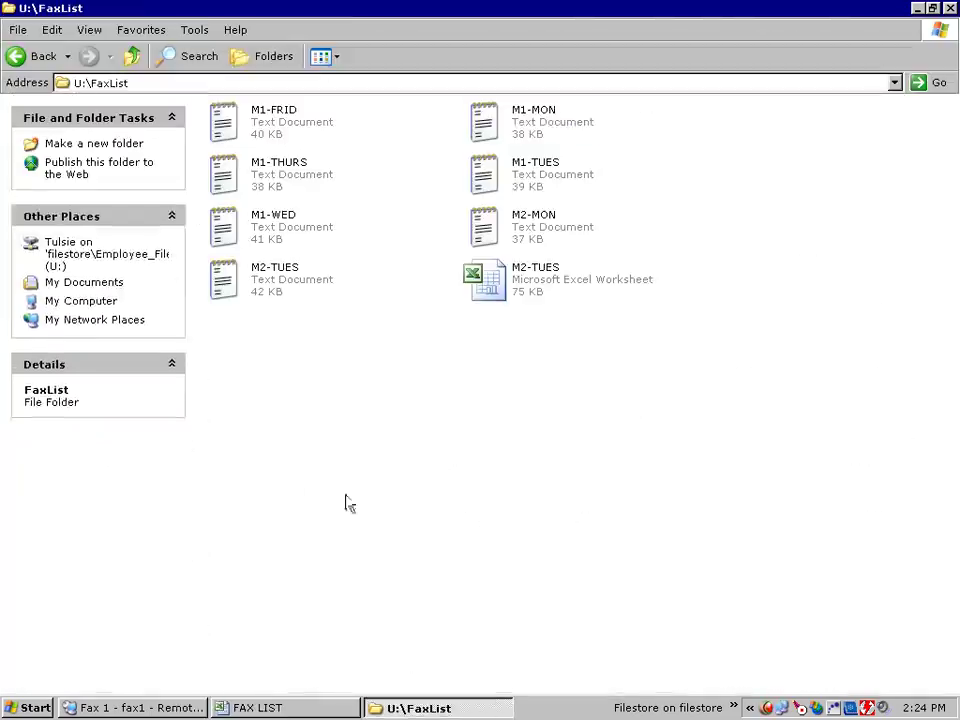
Hide the FaxList window and open the Run prompt in the Fax 1 remote session
left_click(447, 710)
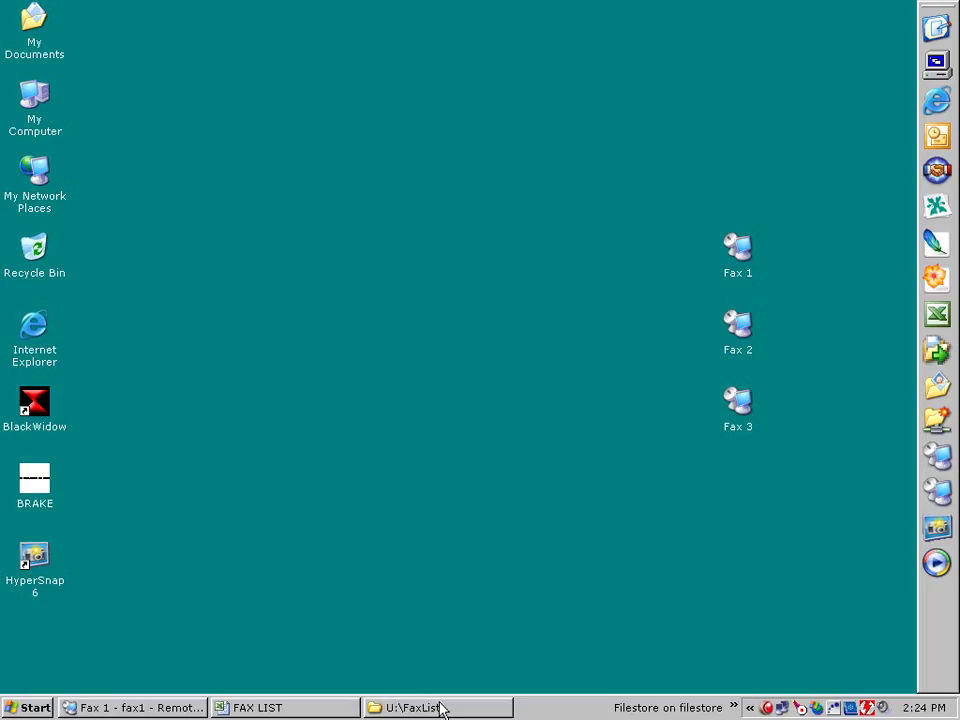
left_click(134, 708)
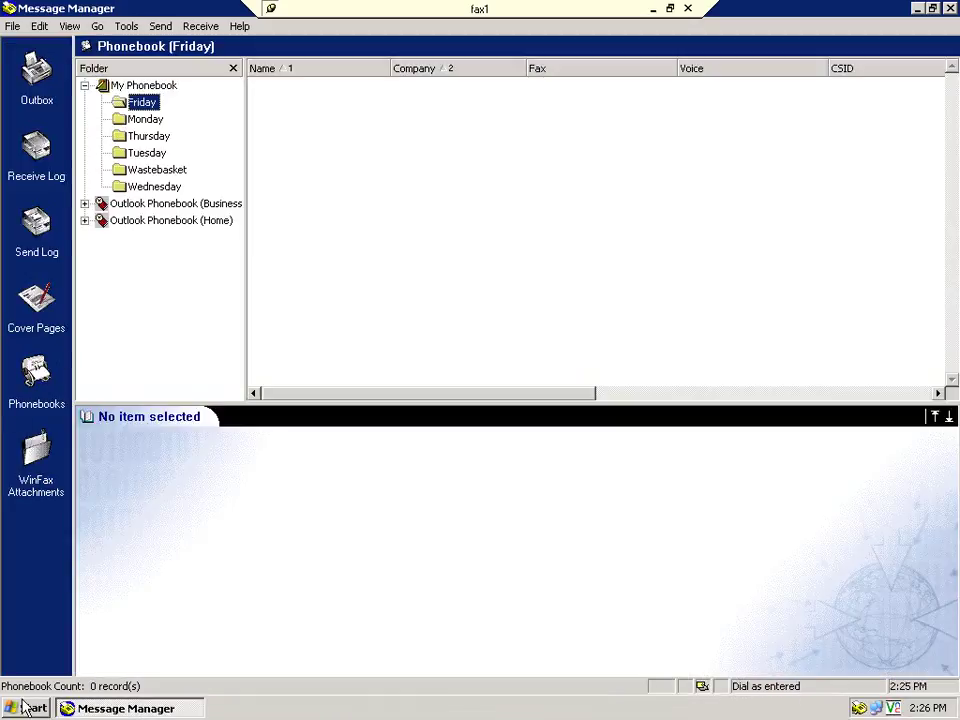
left_click(22, 707)
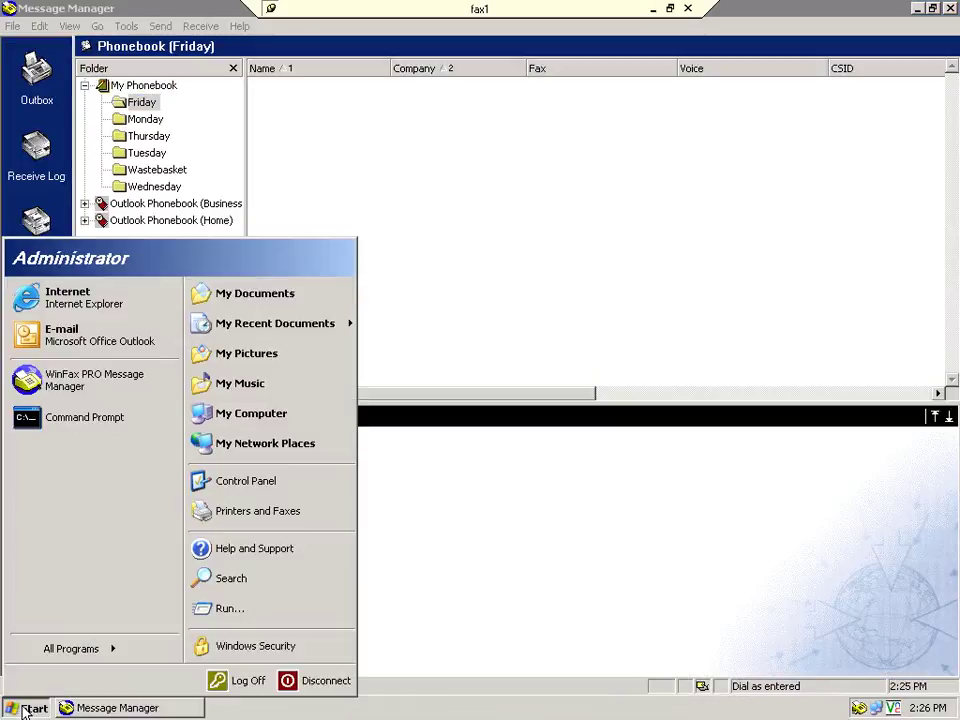
left_click(222, 612)
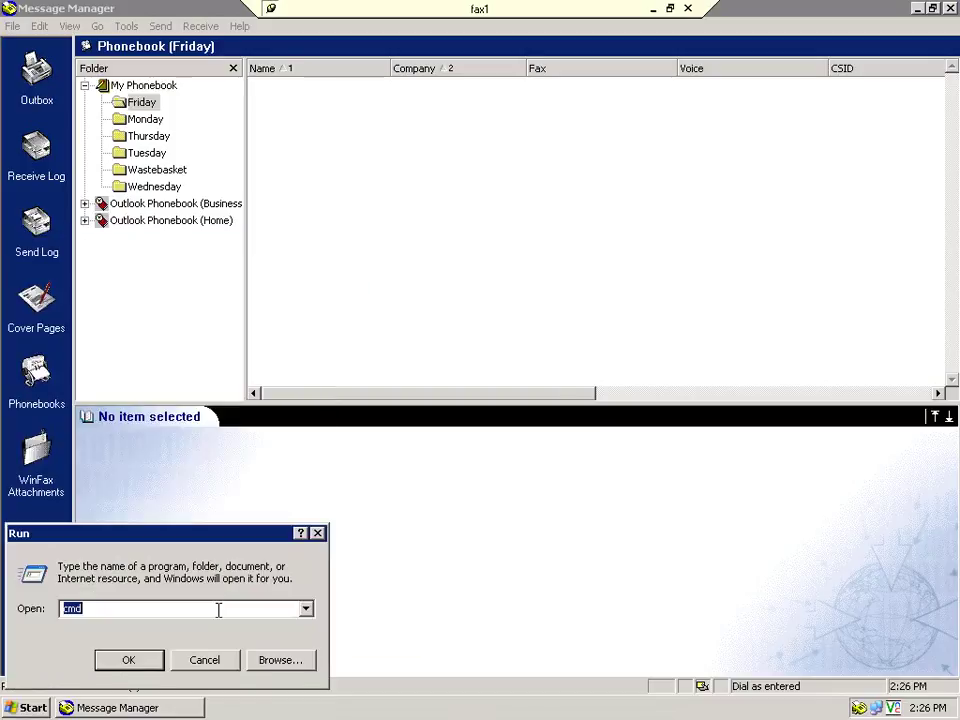
Connect to \\filestore\ and enter the login user name
key("BackSpace")
type("\\\\")
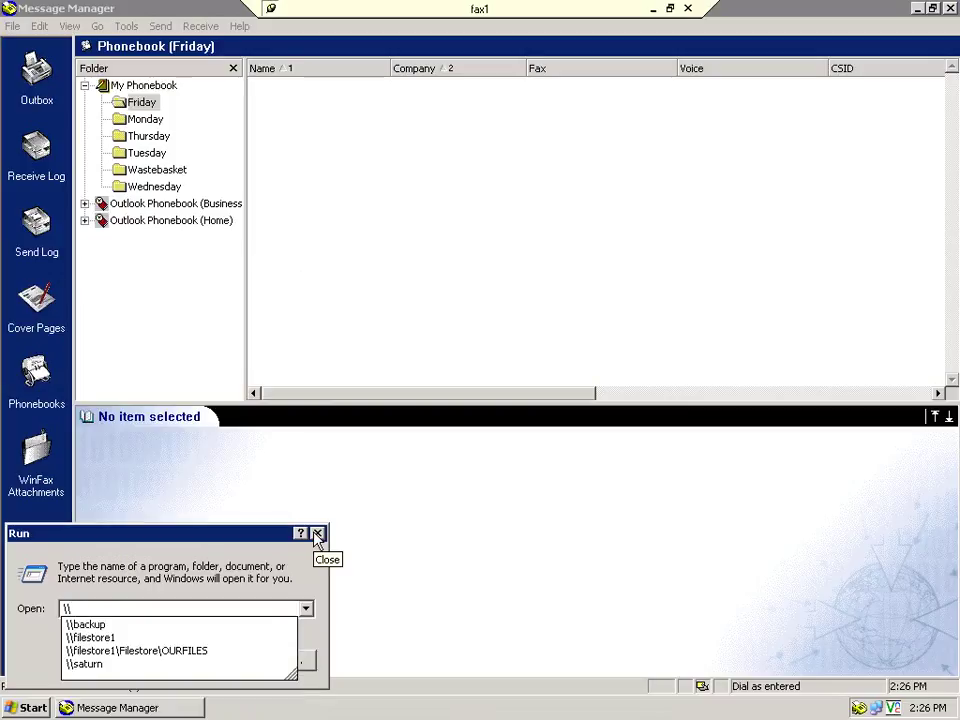
type("file")
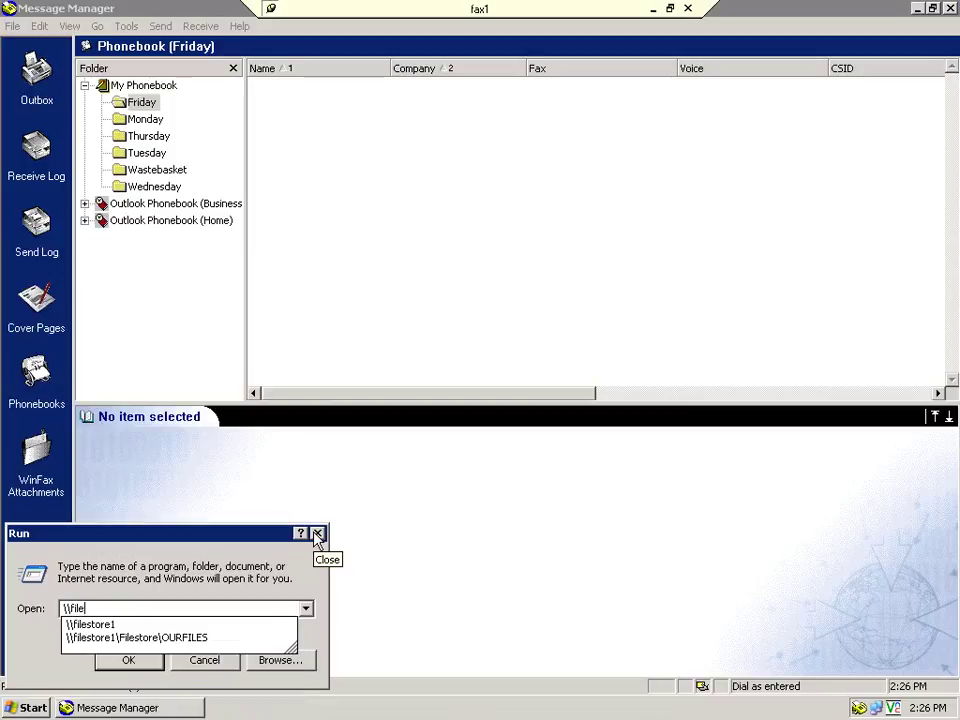
type("store\\")
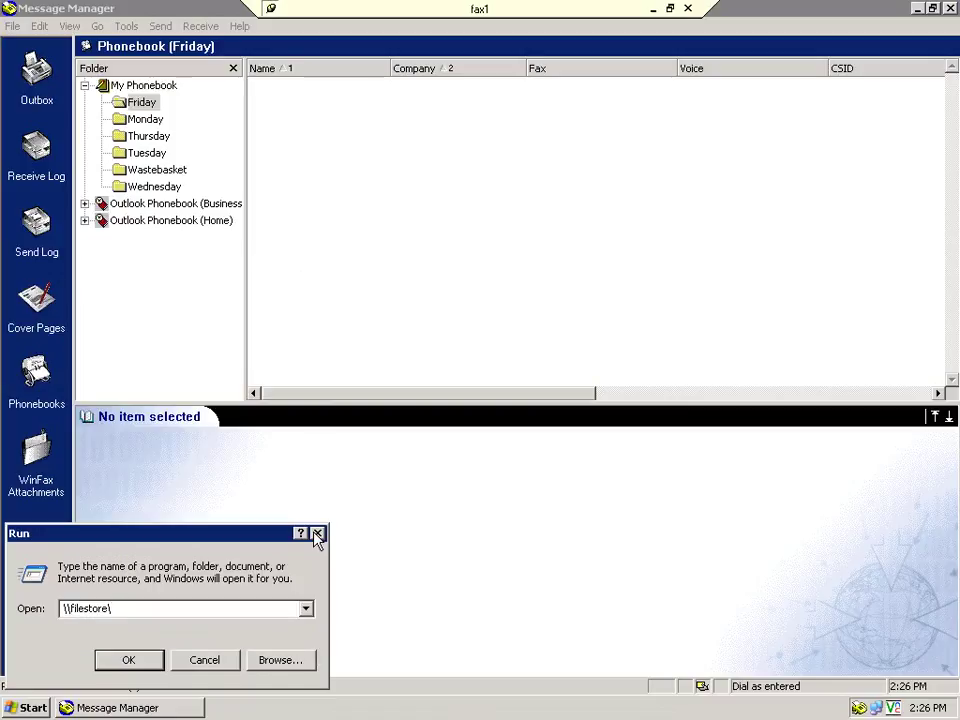
left_click(317, 535)
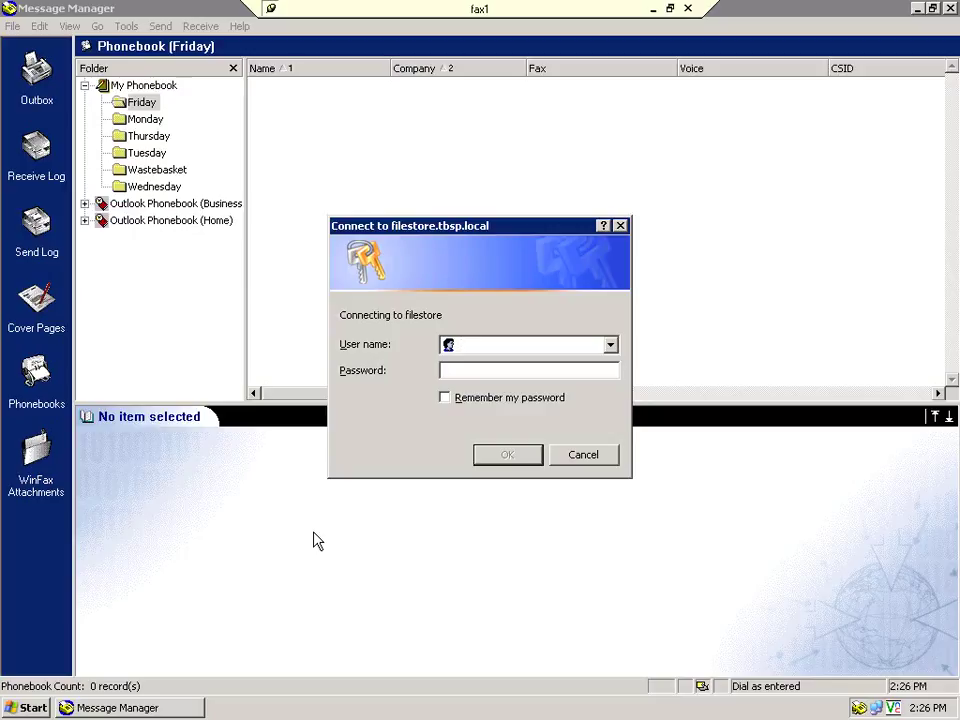
type("tulsie")
Sign in and open the FaxList folder under Employee_Files in the user's folder
key("Return")
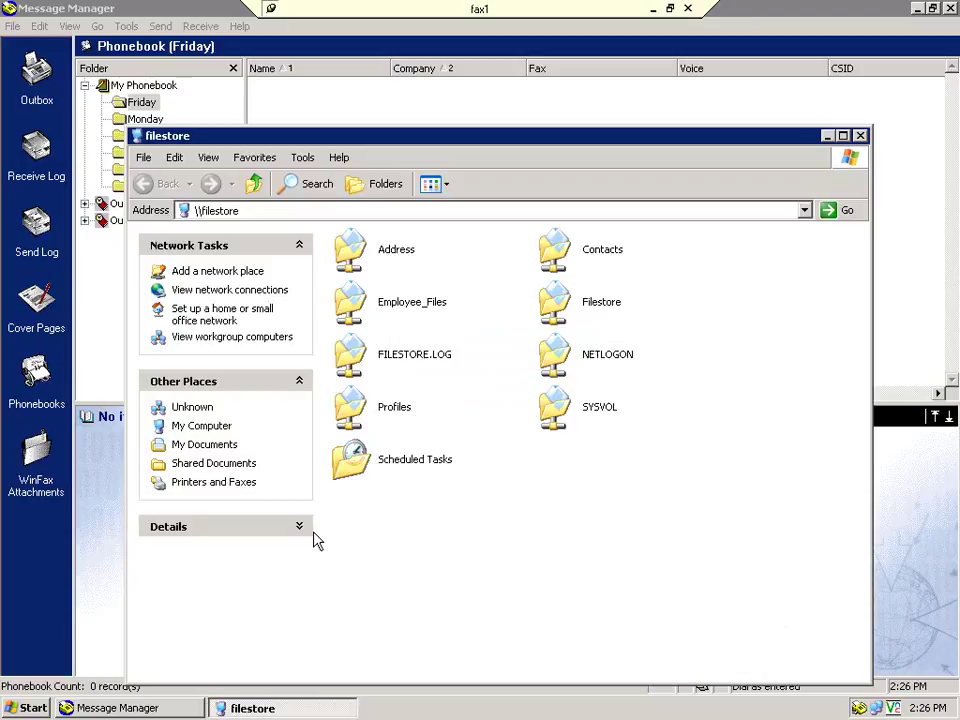
key("e")
key("Return")
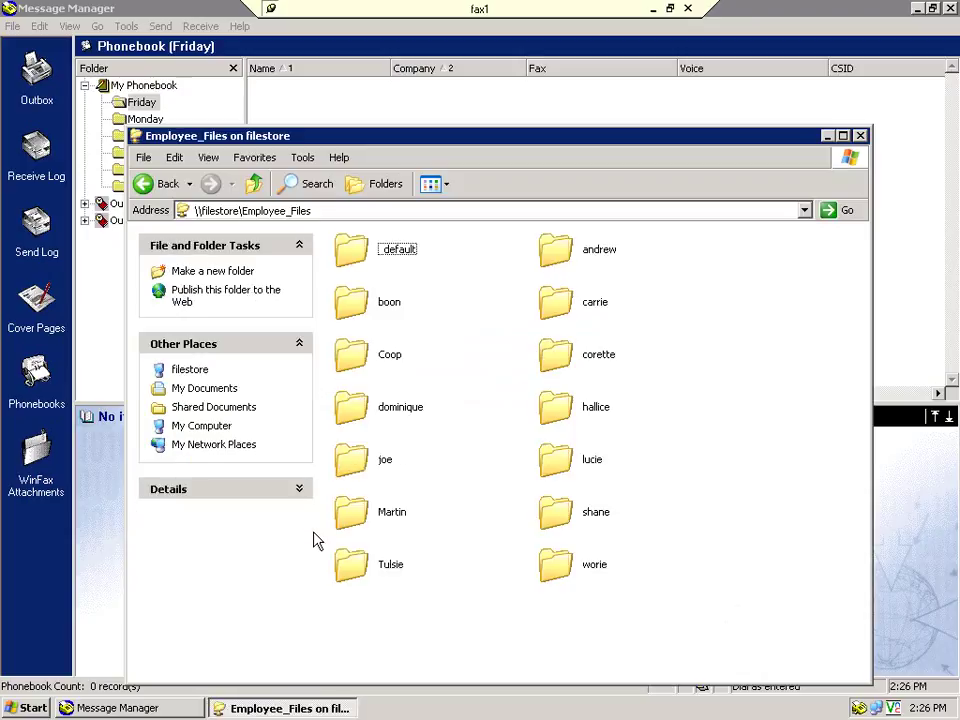
double_click(350, 572)
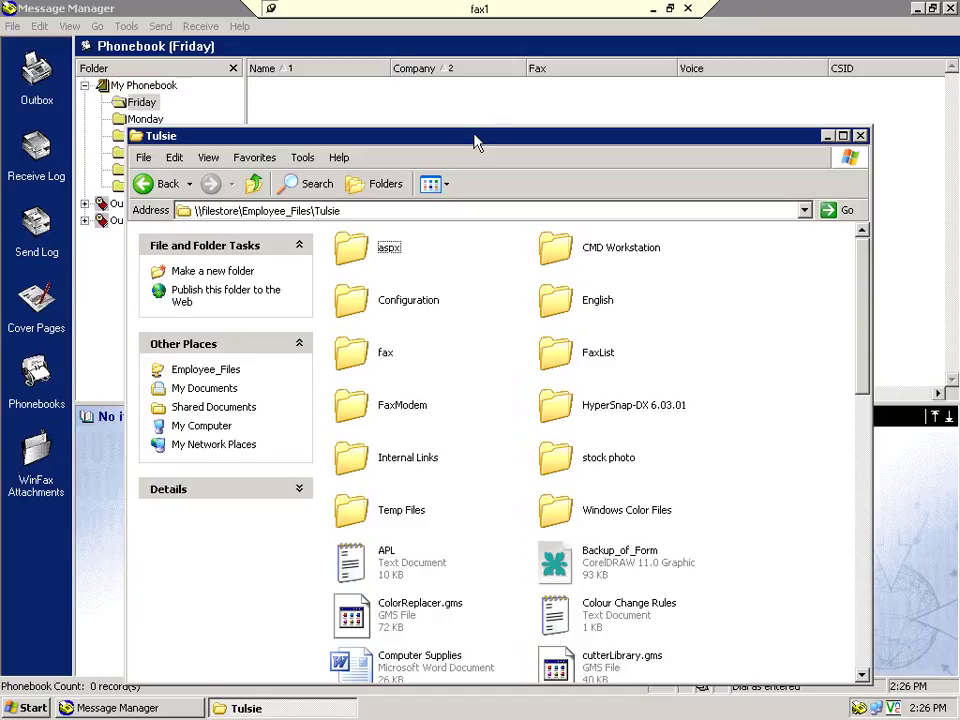
left_click_drag(476, 137, 478, 97)
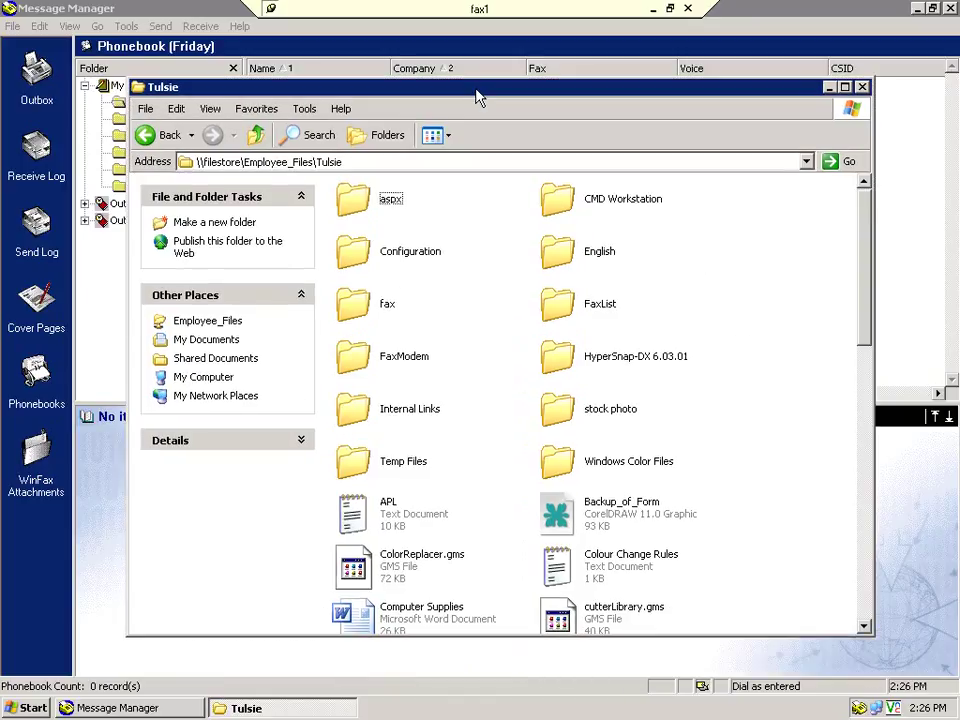
double_click(574, 313)
Copy the FaxList folder's network path and minimize the Explorer window
left_click(321, 165)
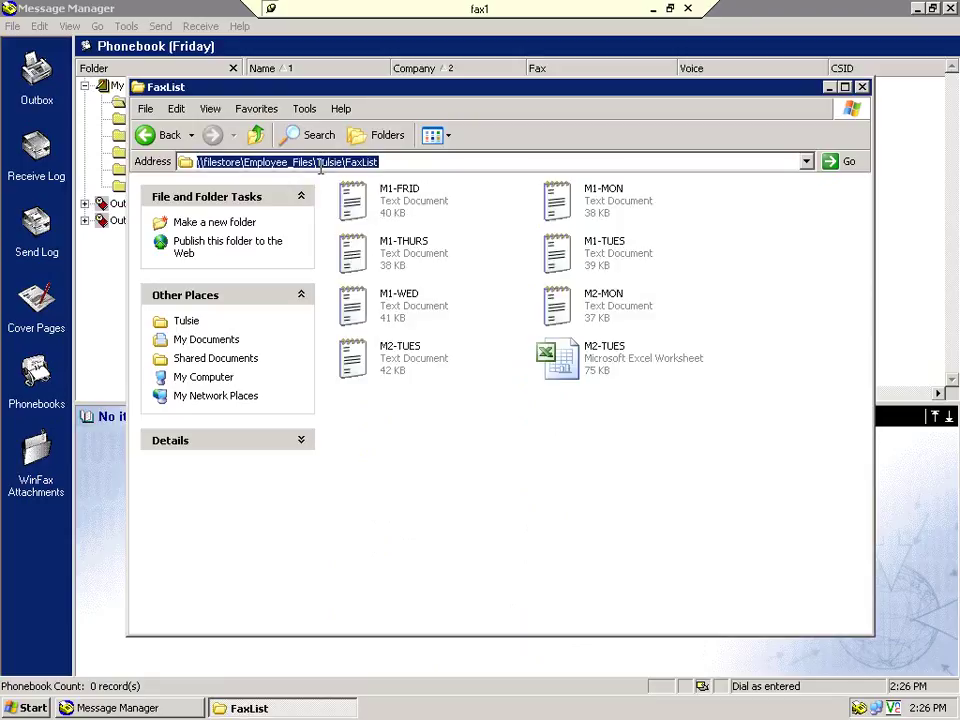
right_click(325, 170)
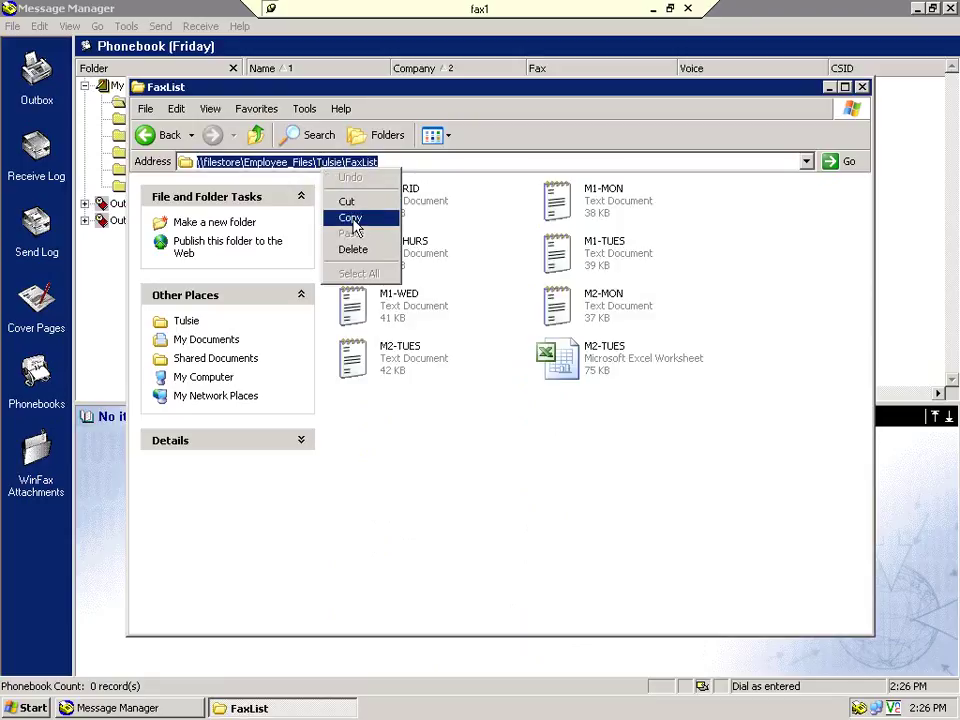
left_click(355, 229)
left_click(829, 87)
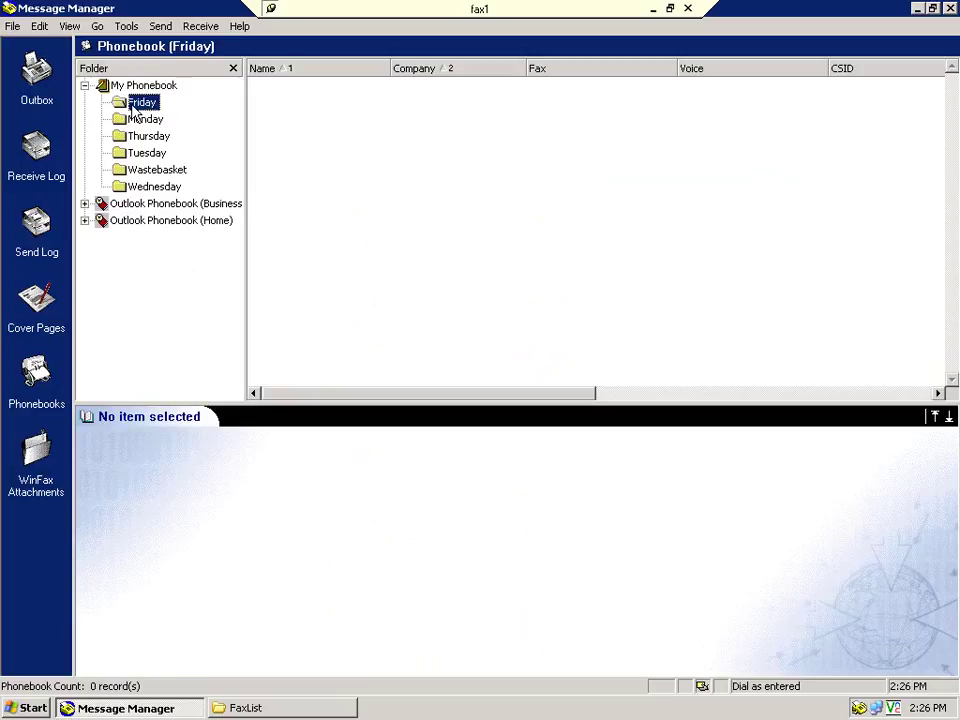
Start importing a phonebook into the Friday folder in ASCII text format
right_click(141, 109)
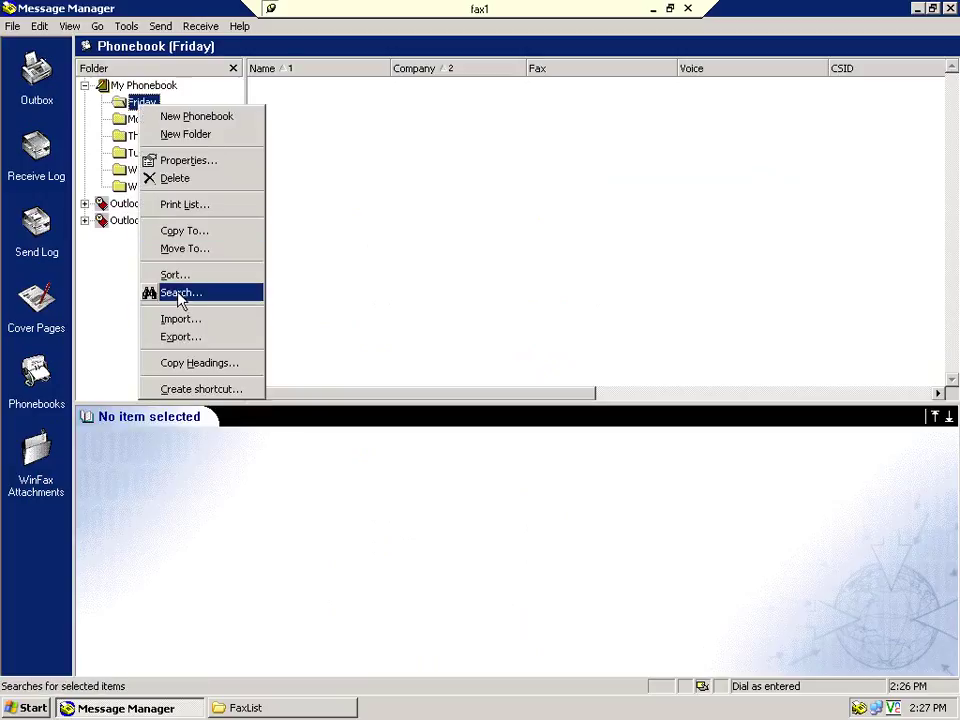
left_click(199, 318)
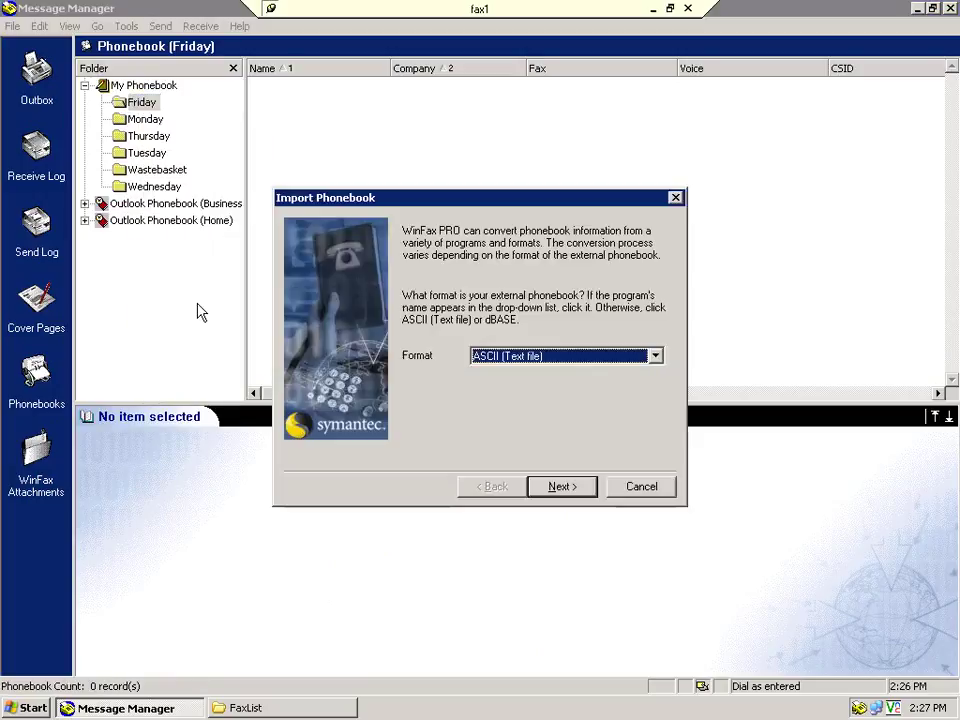
left_click(527, 362)
left_click(527, 371)
left_click(558, 487)
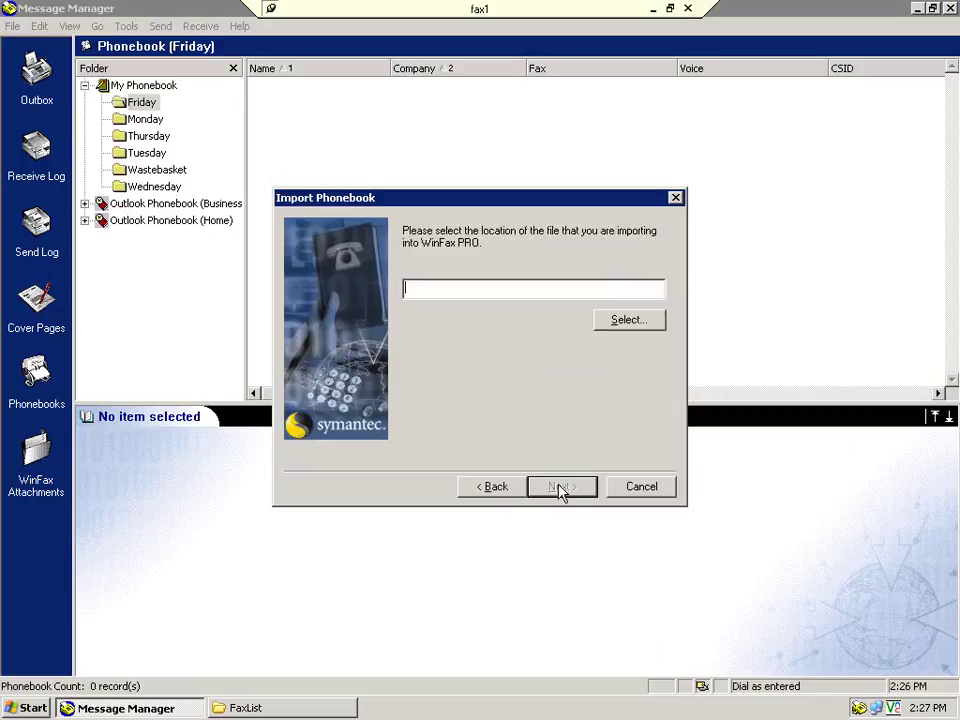
Choose M1-MON from the pasted FaxList path as the import file
left_click(474, 284)
key("ctrl+v")
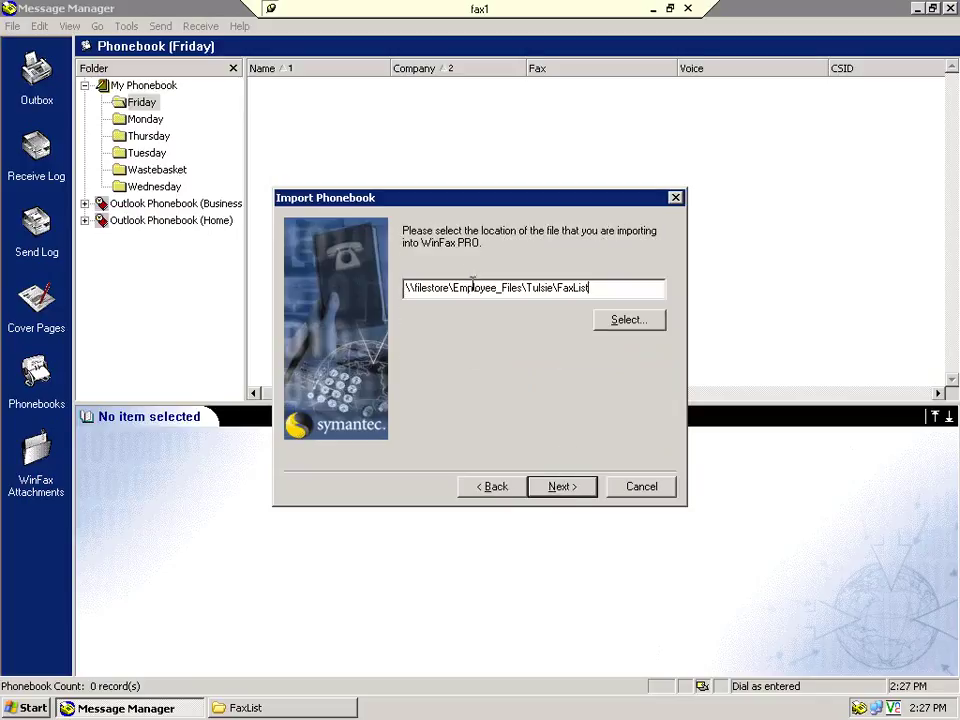
left_click(622, 323)
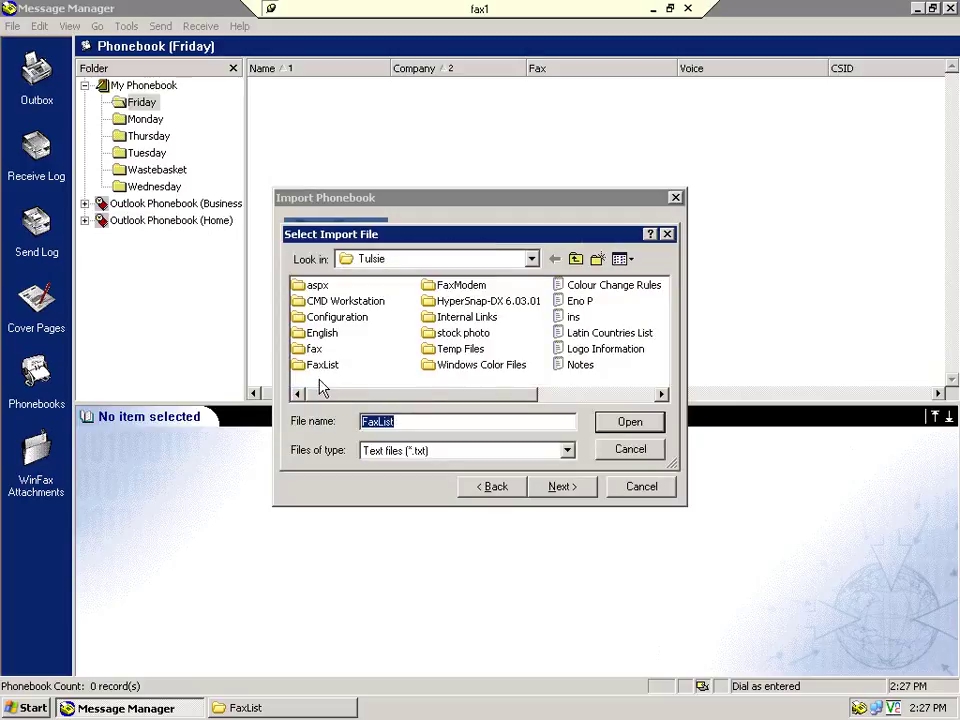
double_click(320, 366)
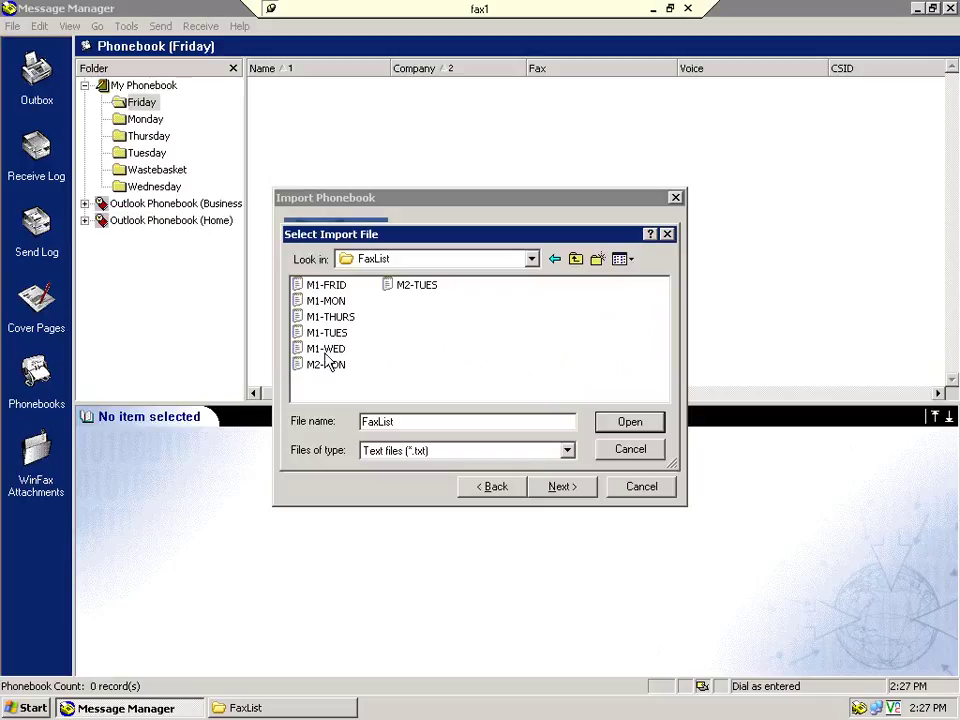
left_click(326, 302)
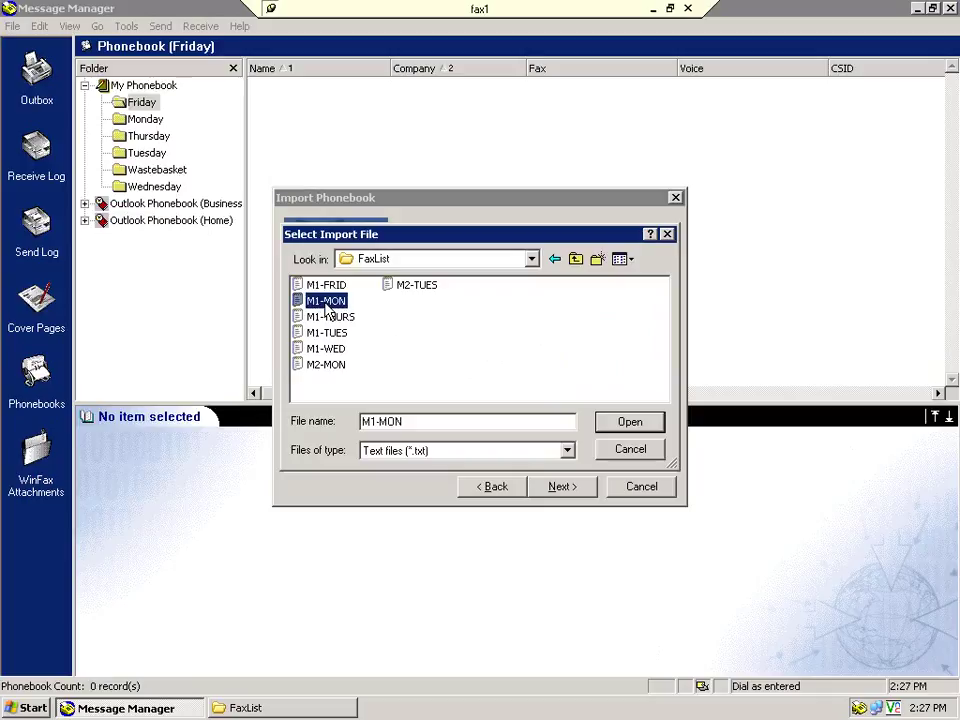
double_click(326, 303)
left_click(568, 487)
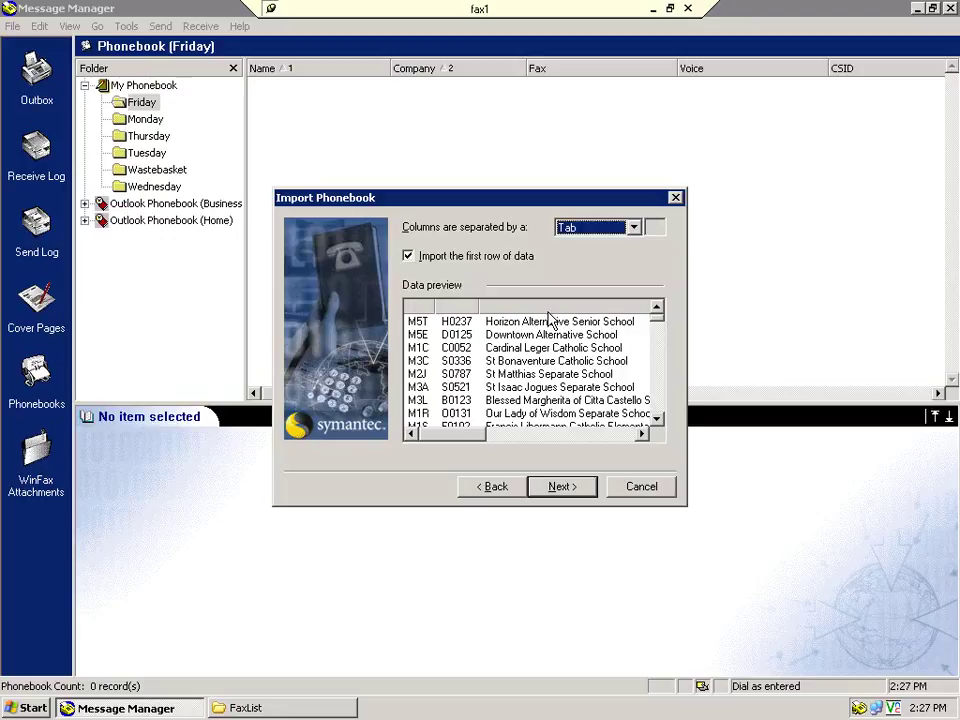
Keep Tab as the column separator with the first row imported as data
left_click_drag(482, 437, 429, 440)
left_click(563, 440)
left_click(447, 260)
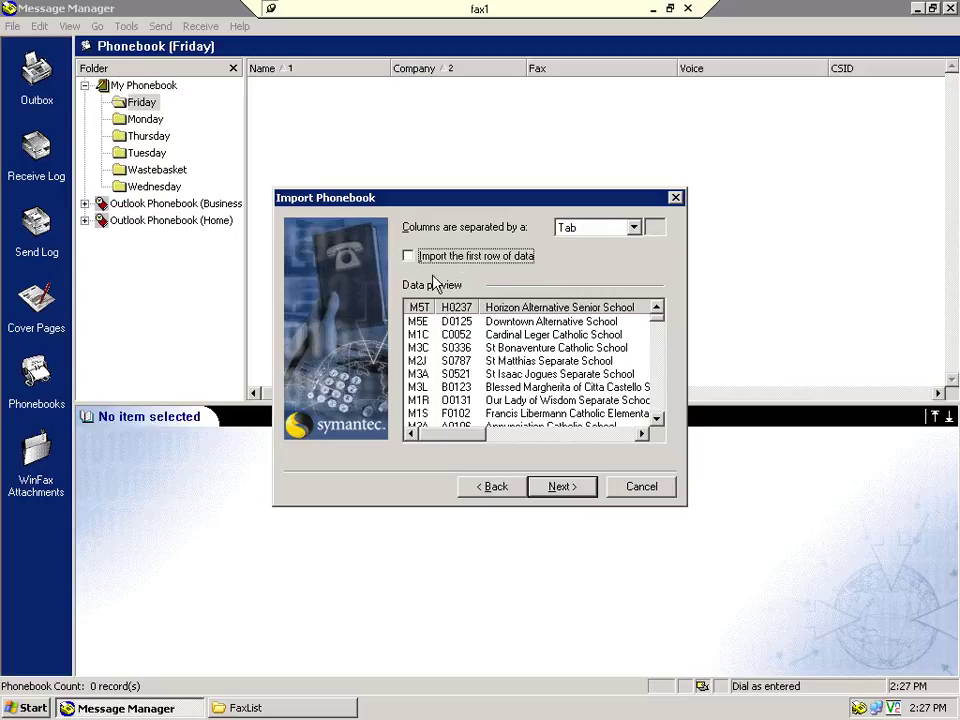
left_click(422, 259)
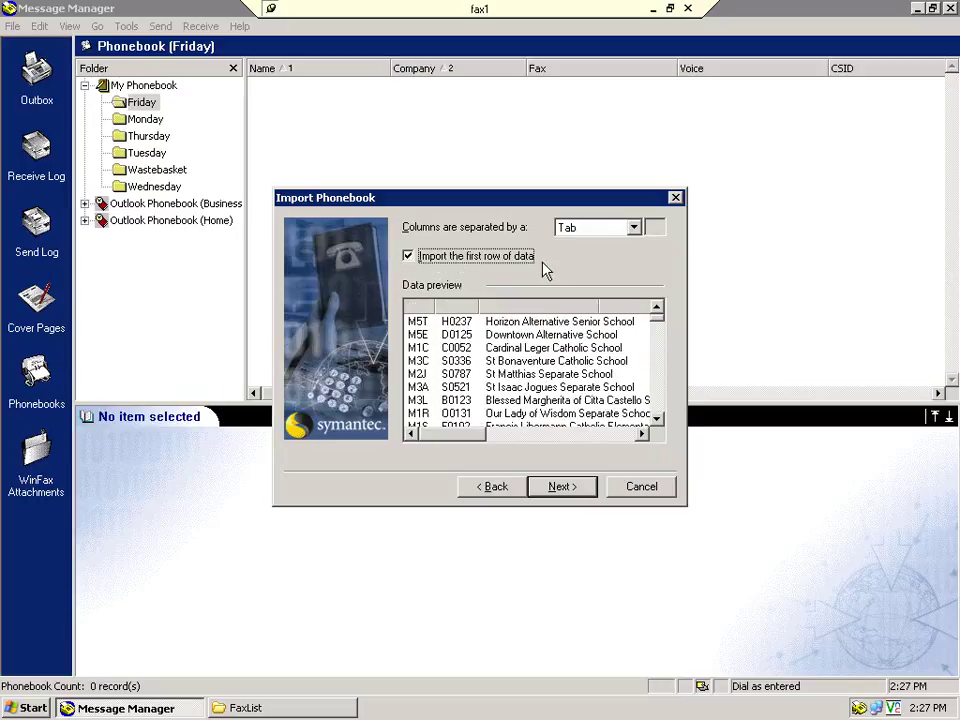
Map the school name column to Company and the contact name column to First Name
left_click(561, 487)
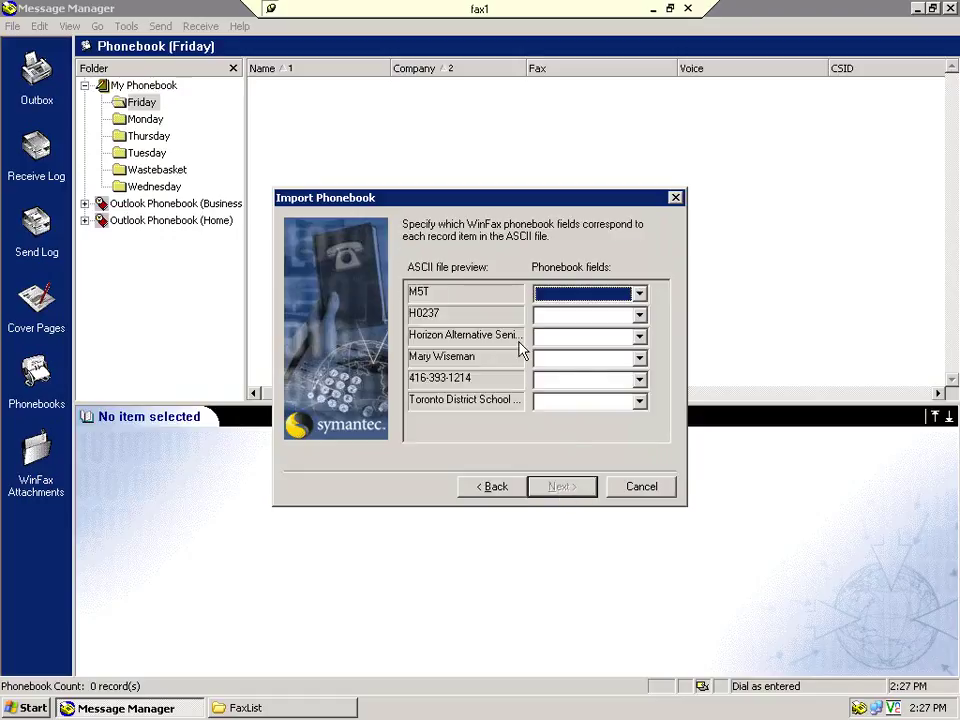
left_click(583, 340)
left_click(583, 342)
key("c")
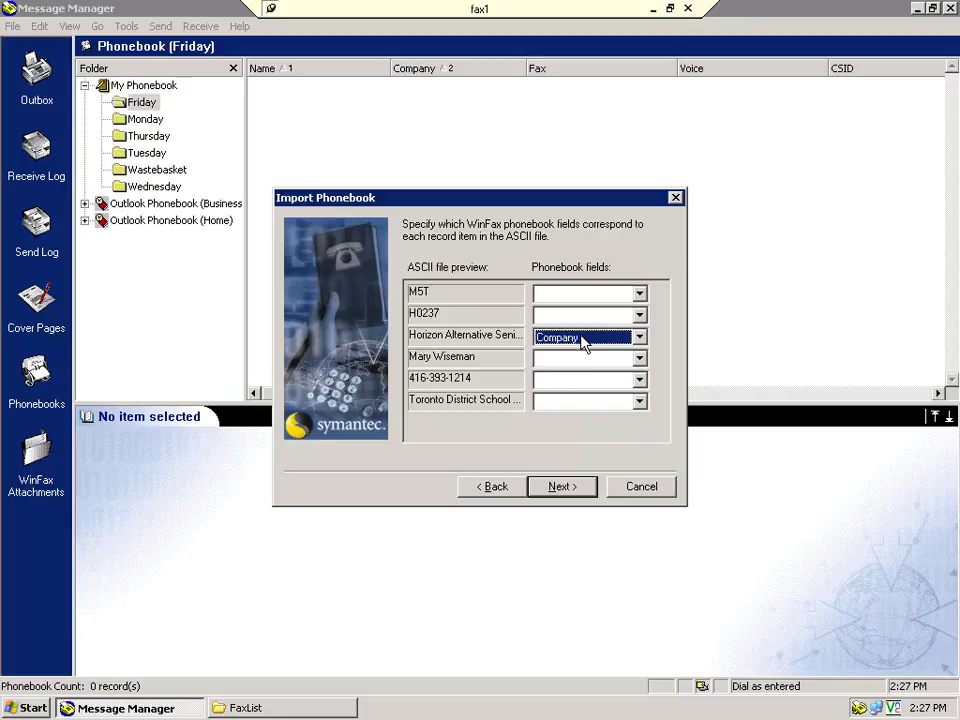
left_click(555, 361)
left_click(555, 372)
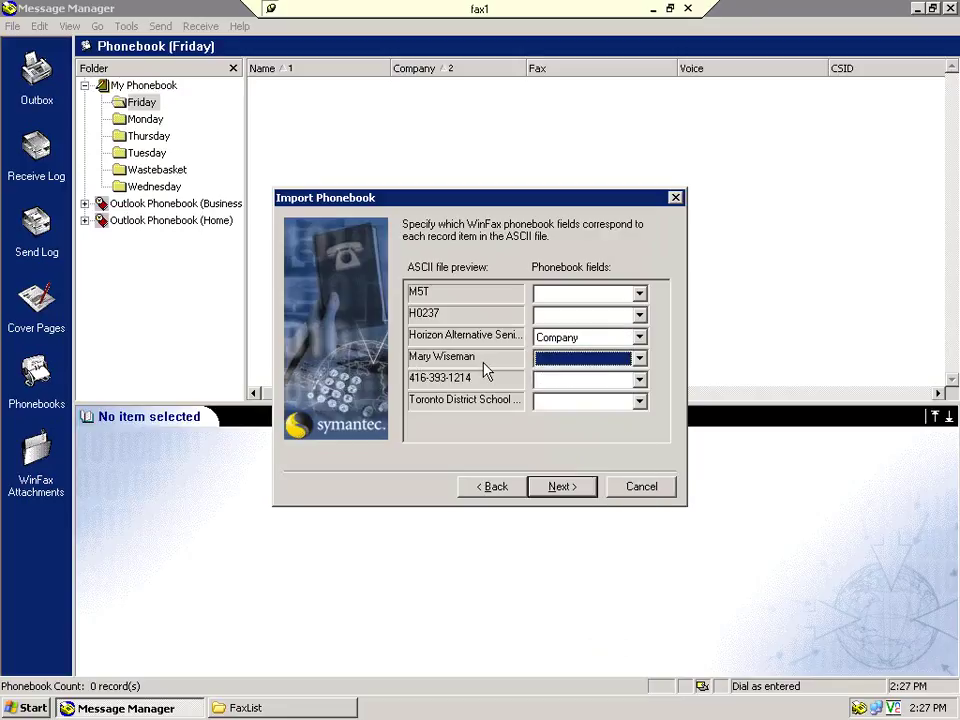
key("f")
key("f")
Map phone number to Fax Number and school board to CSID, then expand My Phonebook
left_click(567, 386)
left_click(573, 388)
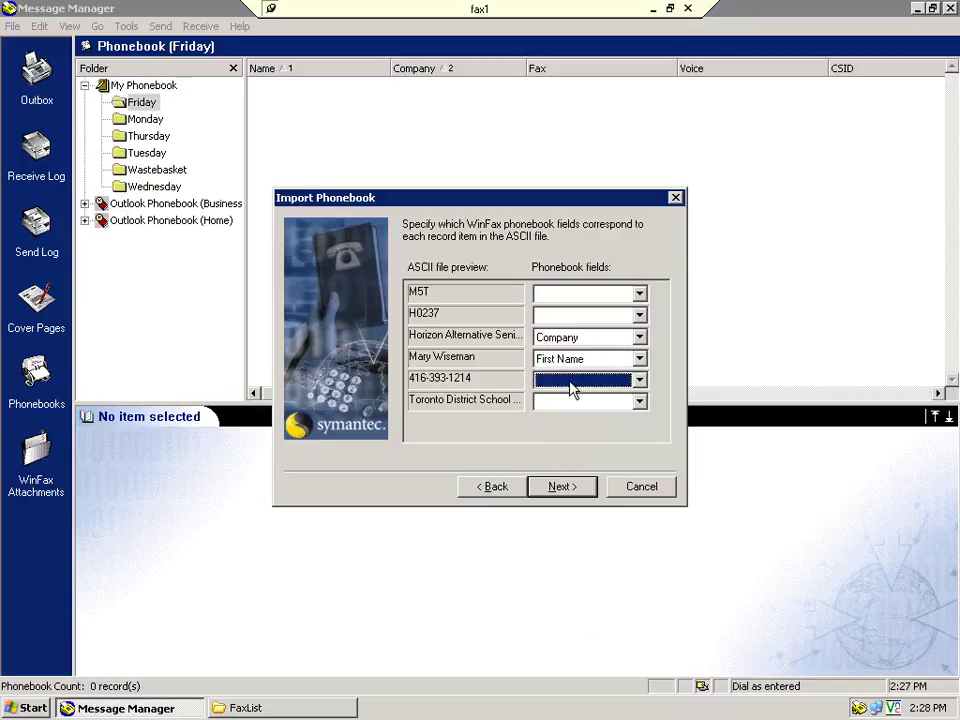
key("f")
left_click(577, 402)
left_click(577, 404)
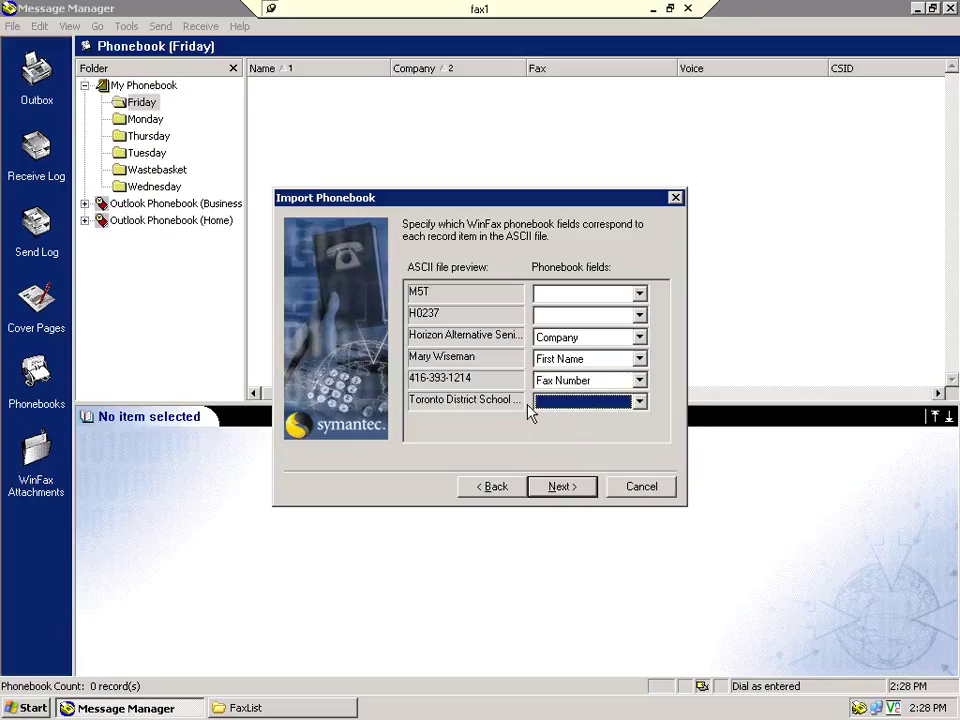
key("c")
left_click(566, 490)
left_click(412, 271)
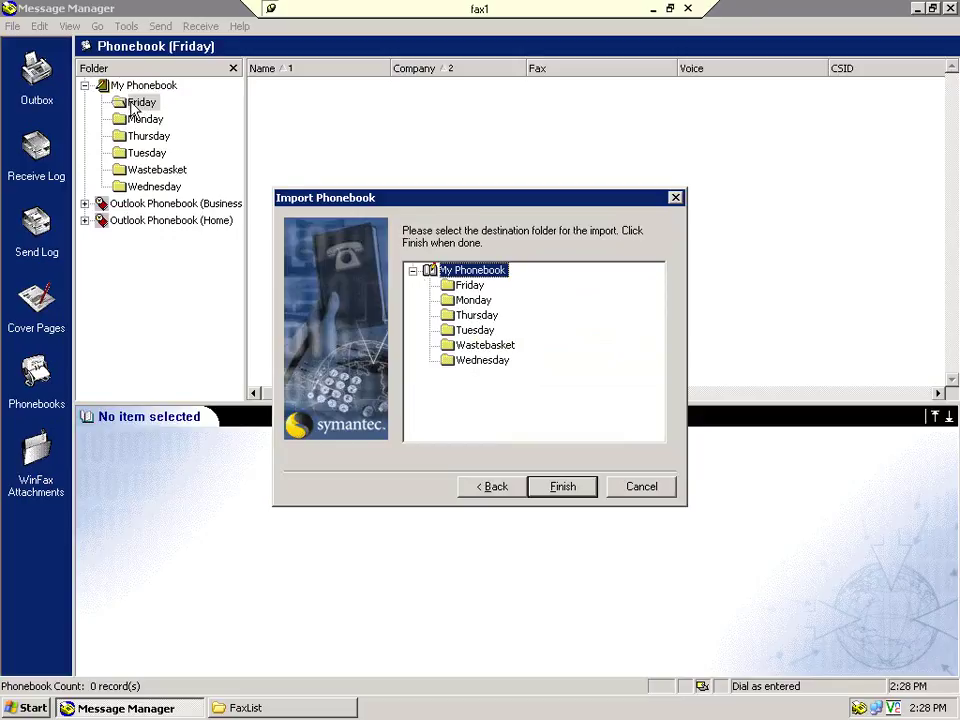
Finish the import into Monday and view its 373 imported school contacts
left_click(473, 300)
left_click(560, 490)
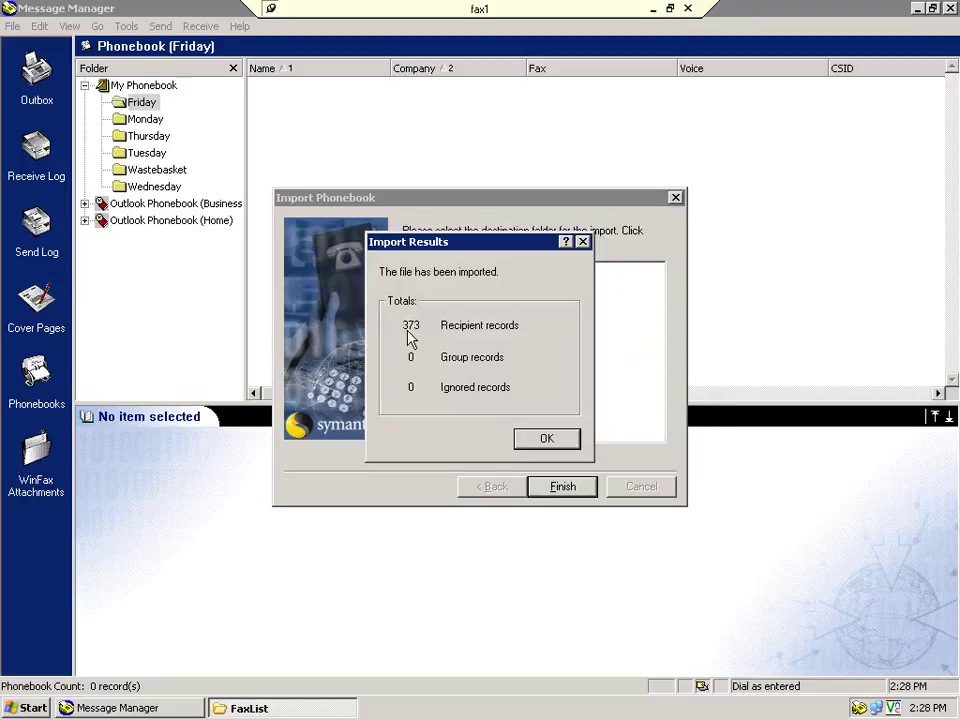
left_click(546, 438)
left_click(140, 122)
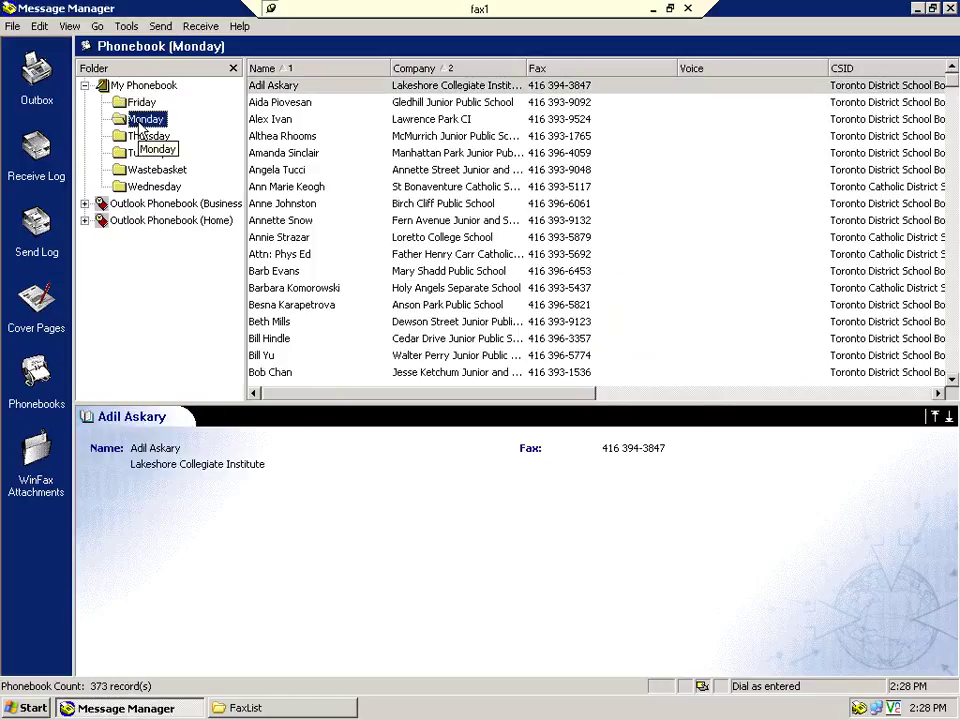
left_click_drag(953, 176, 953, 375)
left_click_drag(953, 68, 953, 68)
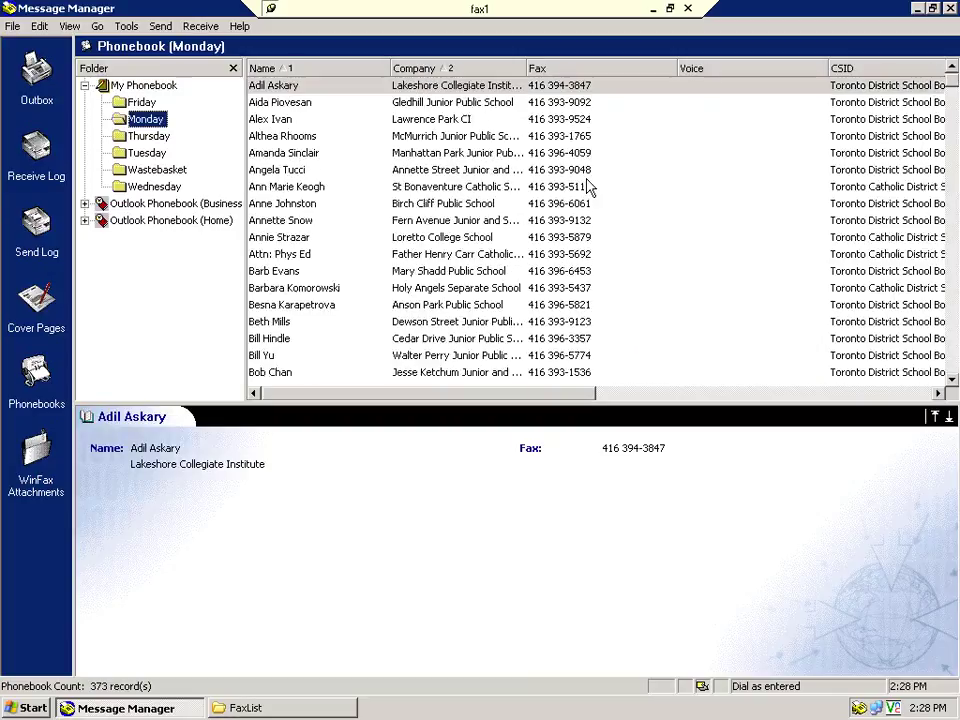
Start another ASCII import using M1-TUES.txt as the file
right_click(137, 102)
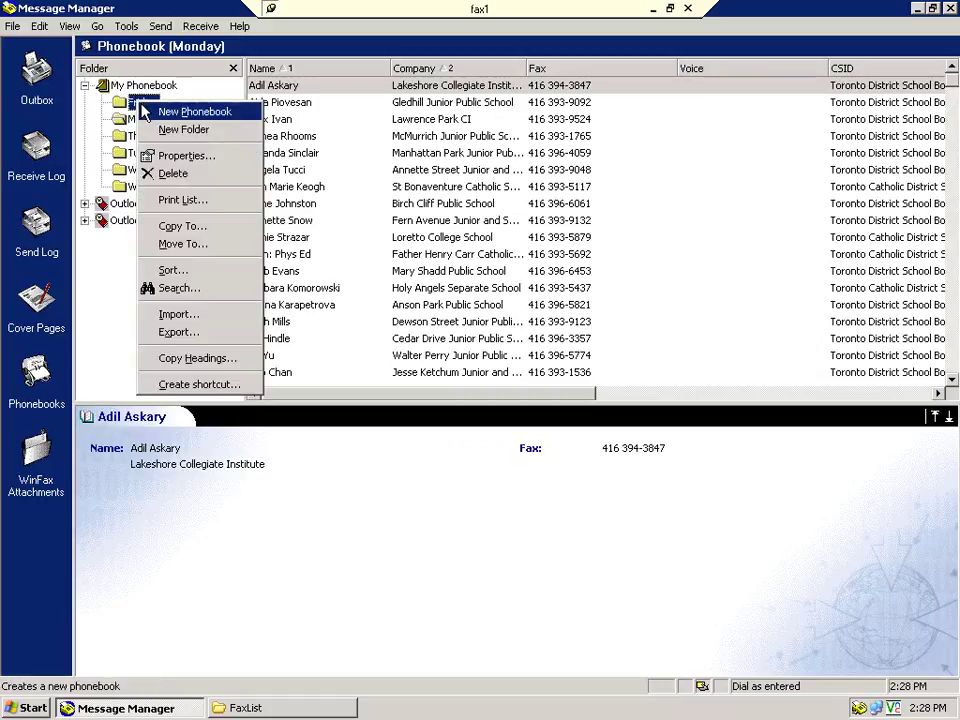
left_click(205, 318)
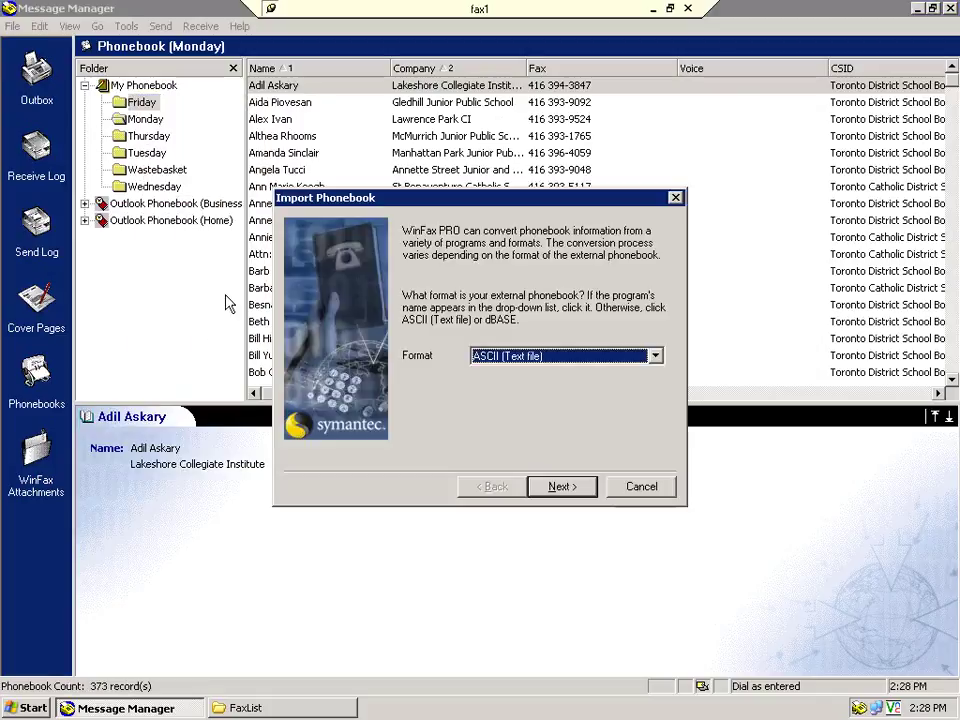
left_click(562, 487)
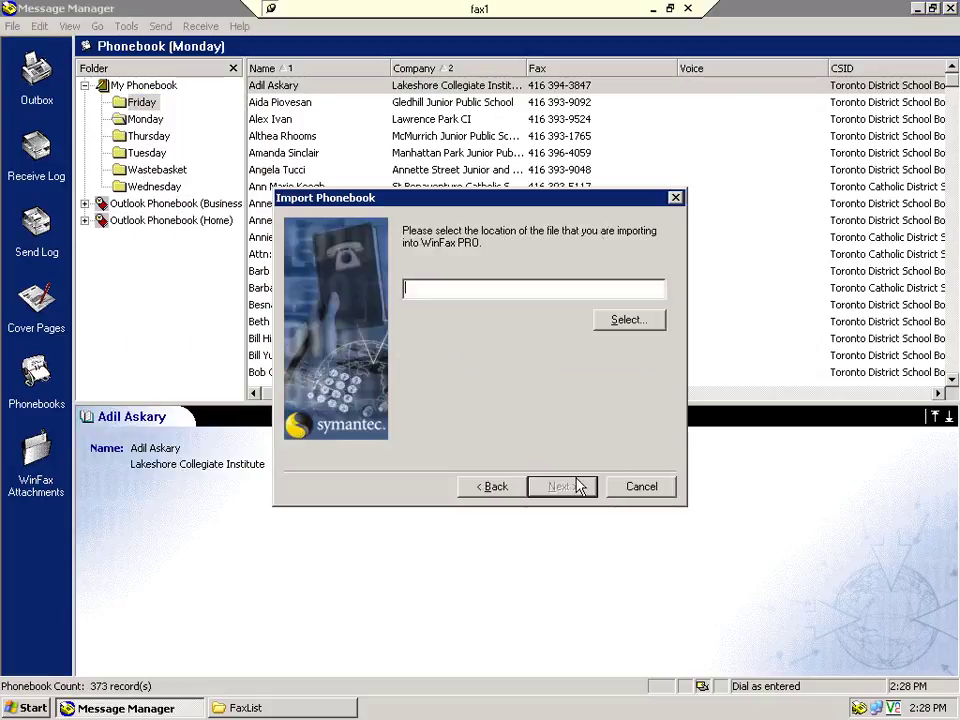
left_click(606, 318)
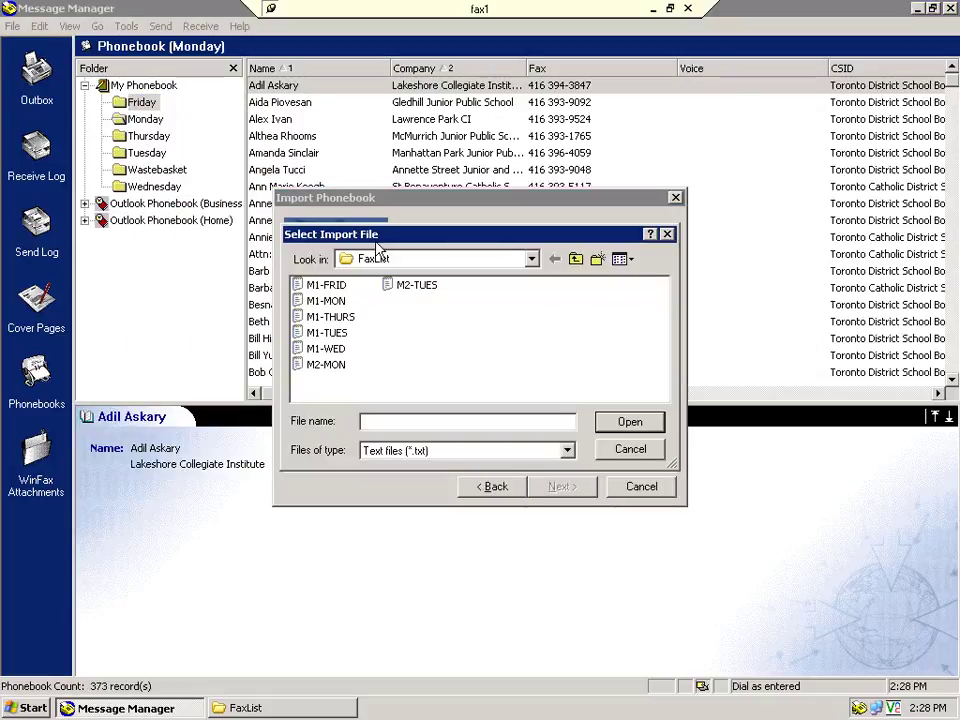
double_click(338, 333)
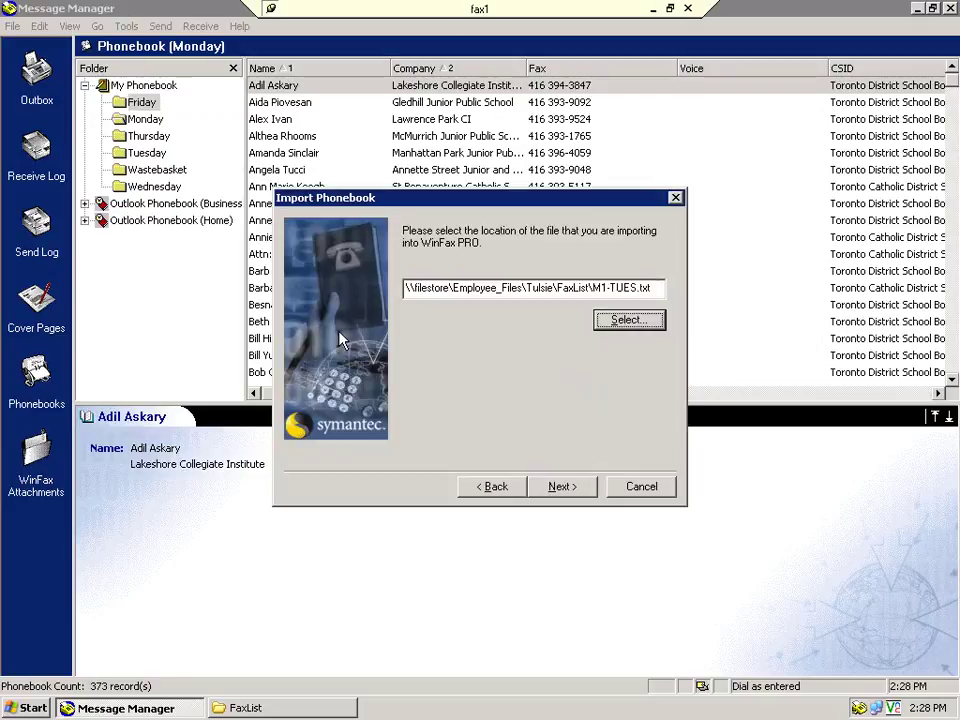
left_click(561, 489)
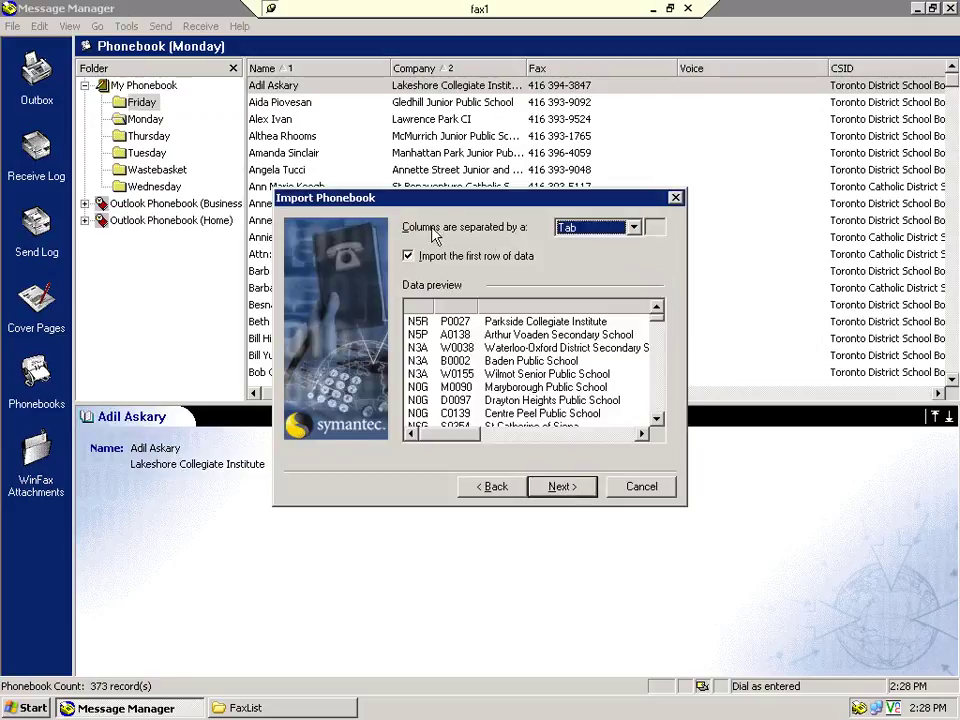
left_click(556, 489)
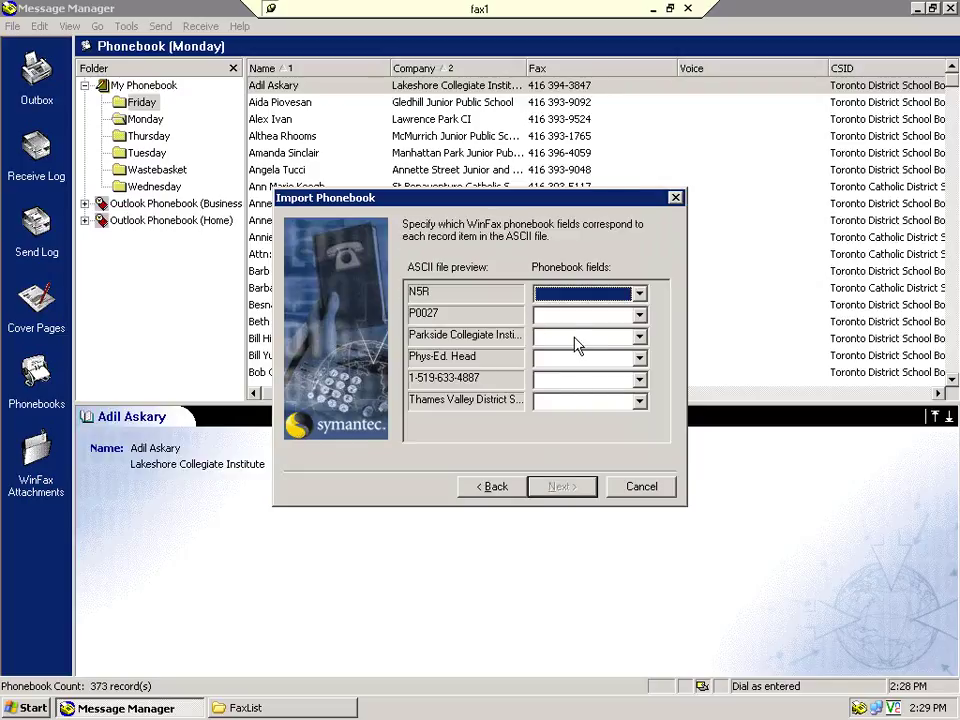
Map the columns to Company, First Name, Fax Number and CSID
left_click(576, 343)
key("c")
left_click(580, 369)
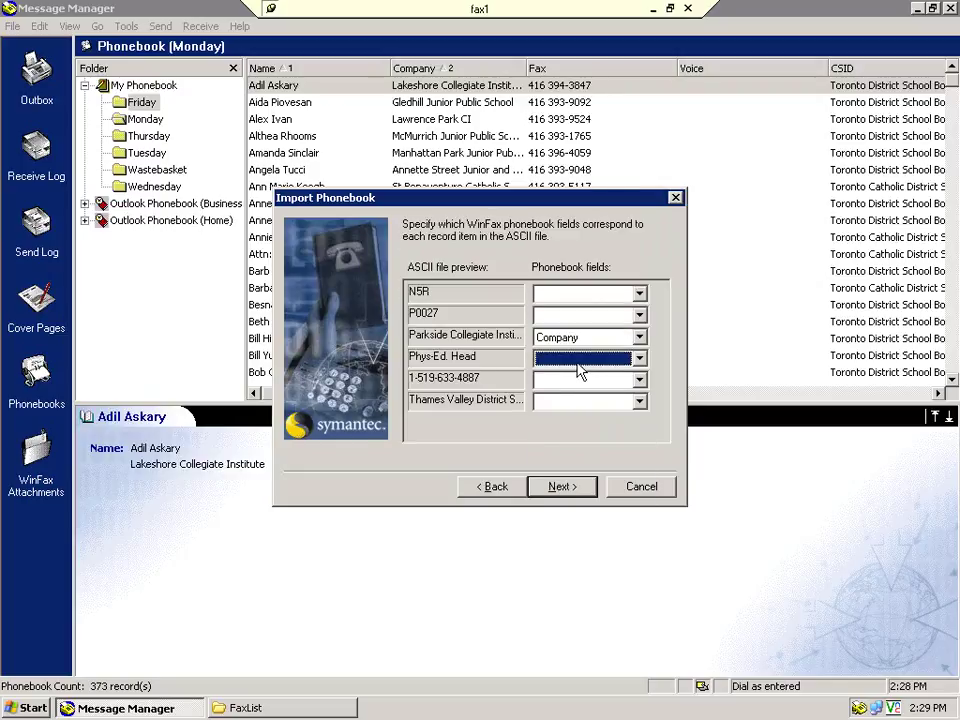
key("f")
key("f")
left_click(580, 380)
key("f")
left_click(580, 403)
left_click(582, 408)
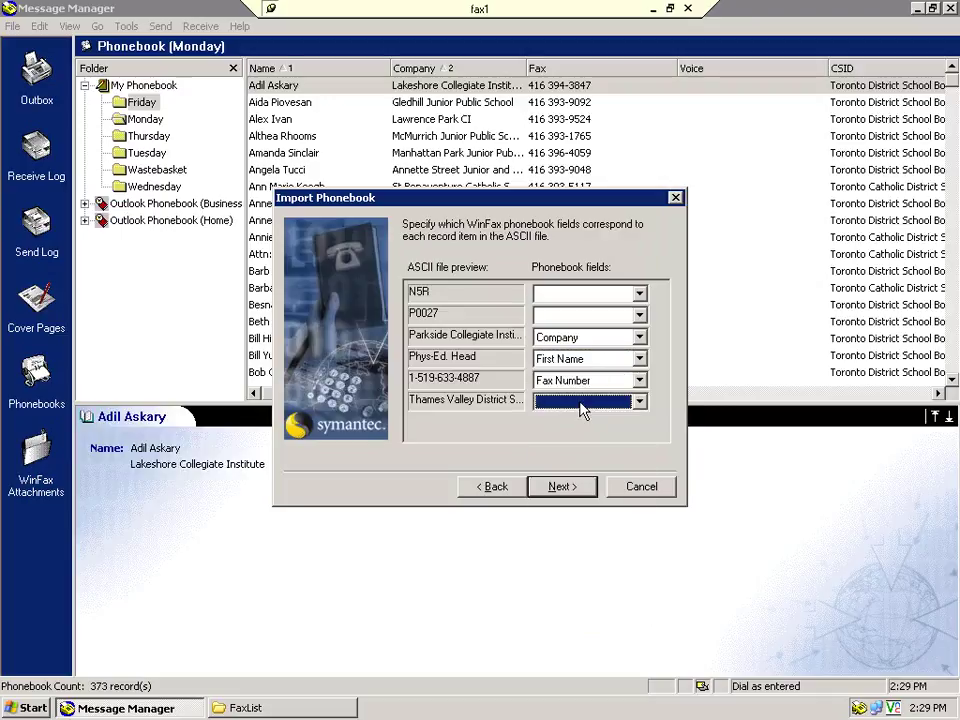
Import into the Tuesday folder and dismiss the import results
left_click(559, 489)
left_click(474, 330)
left_click(565, 488)
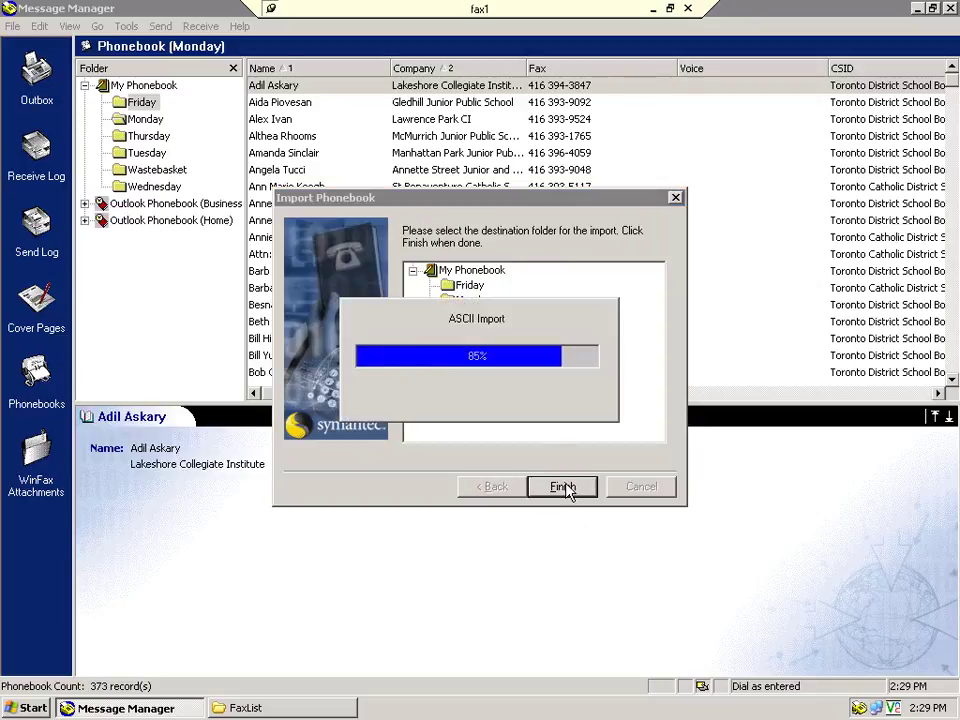
left_click(561, 443)
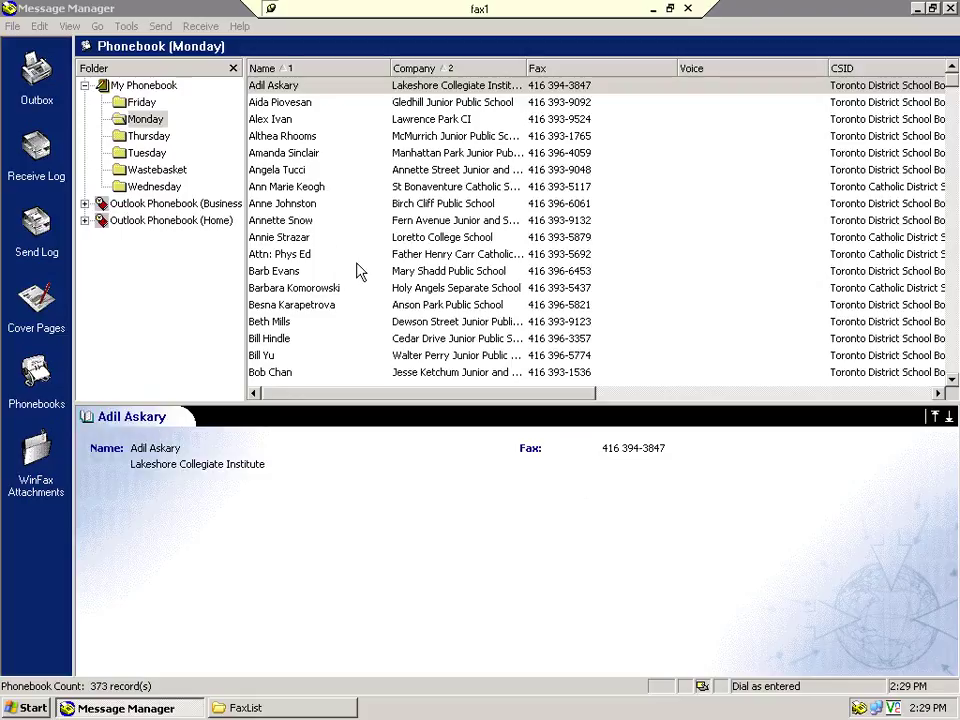
Minimize the remote session to the local desktop, then bring it back
left_click(652, 16)
right_click(765, 708)
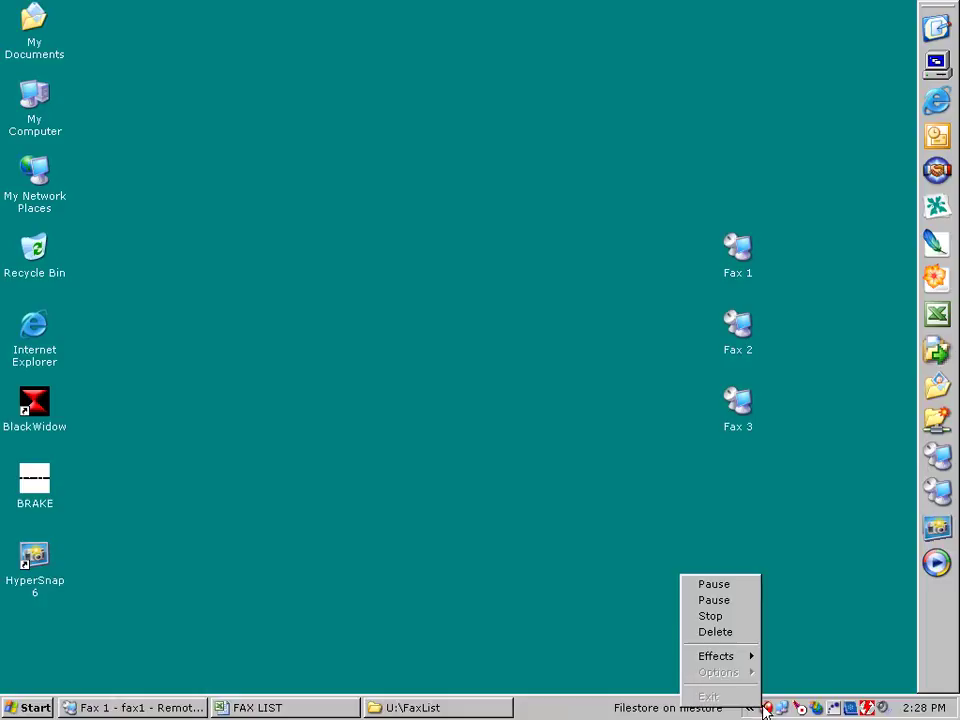
left_click(729, 602)
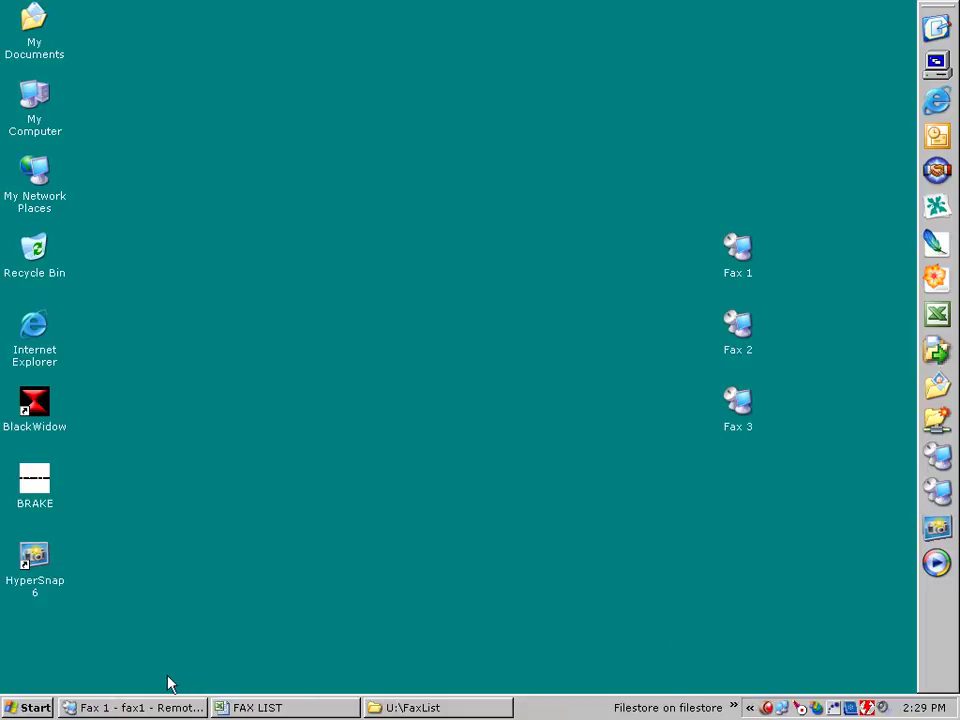
left_click(141, 708)
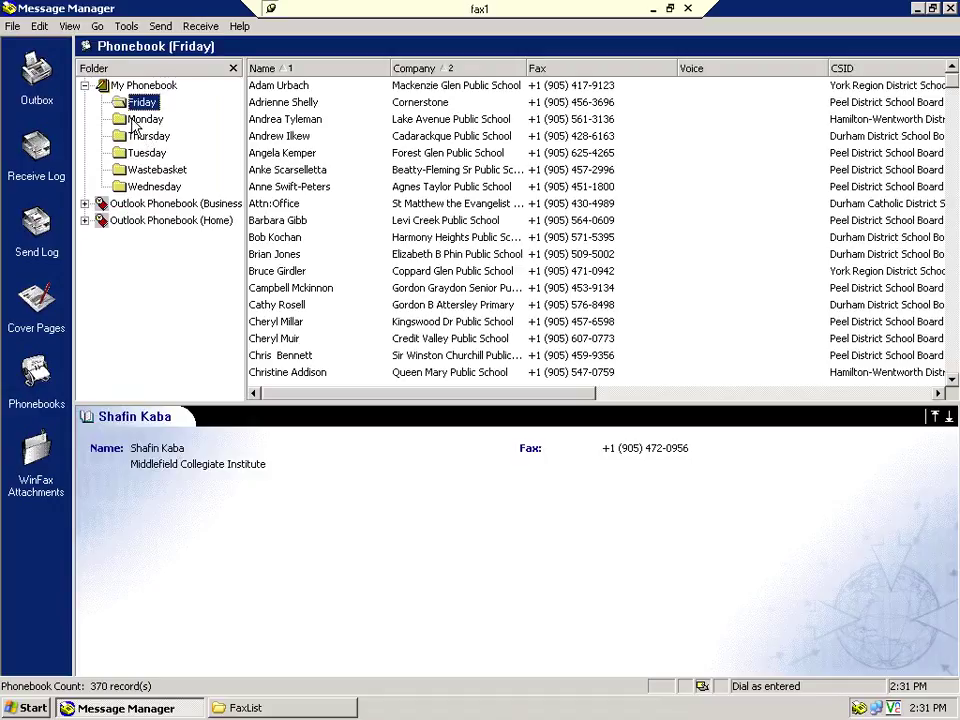
Browse the Monday, Thursday, Tuesday, Wastebasket and Wednesday phonebook folders
left_click(135, 121)
left_click(135, 137)
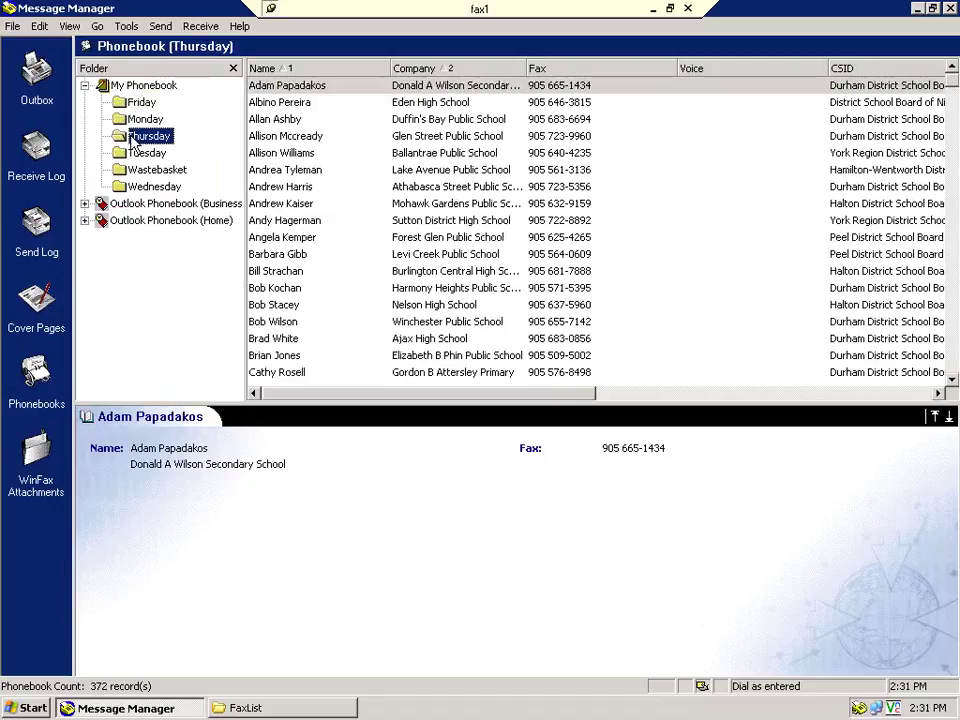
left_click(135, 154)
left_click(140, 171)
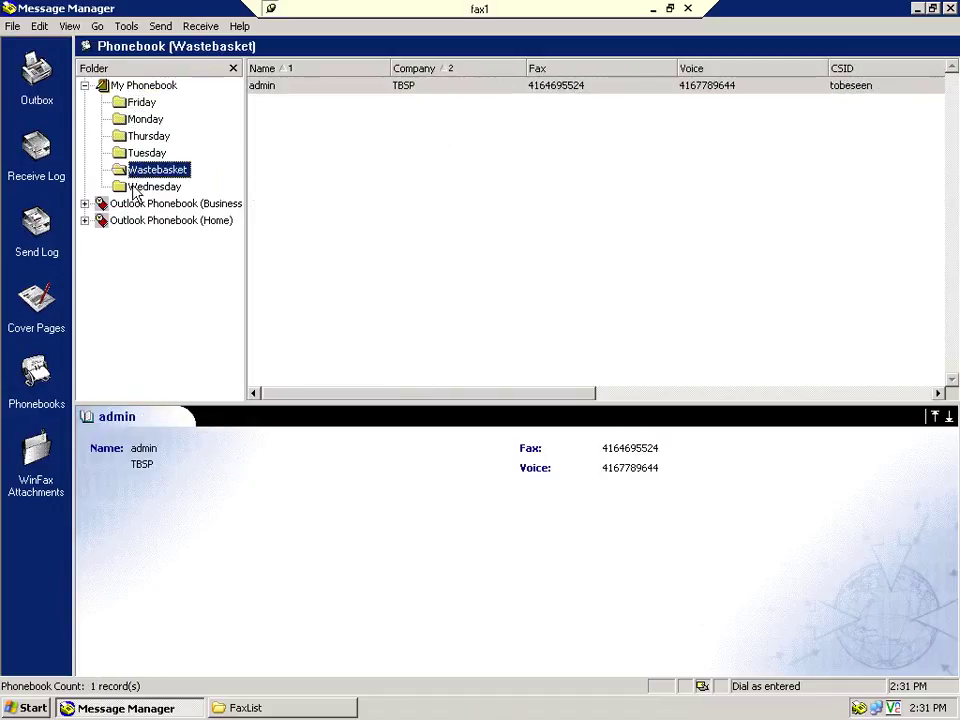
left_click(138, 189)
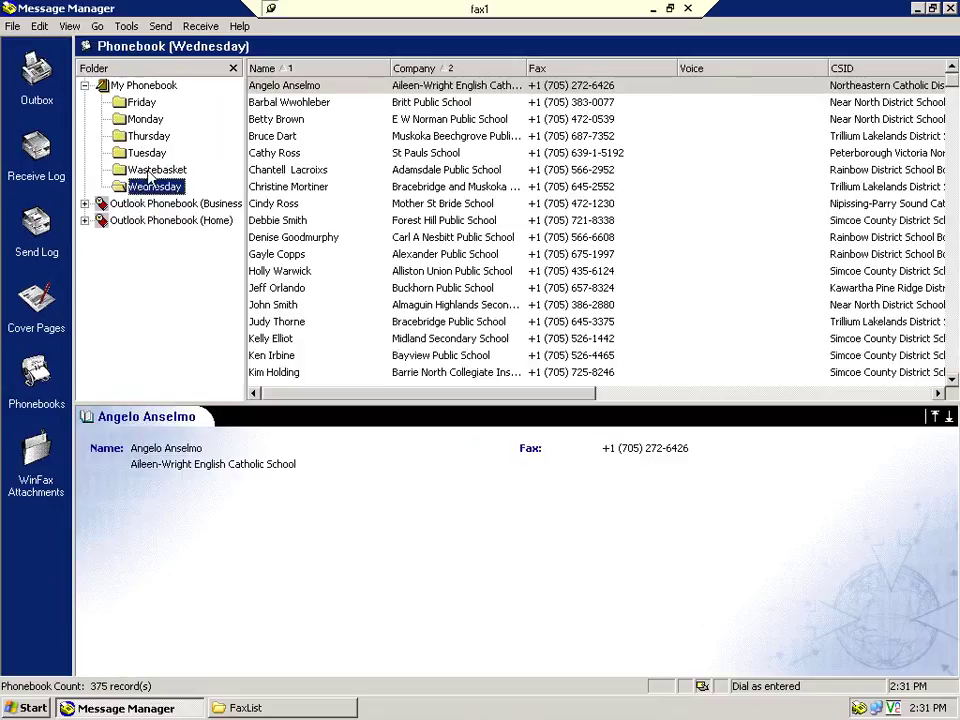
left_click(150, 170)
left_click(158, 189)
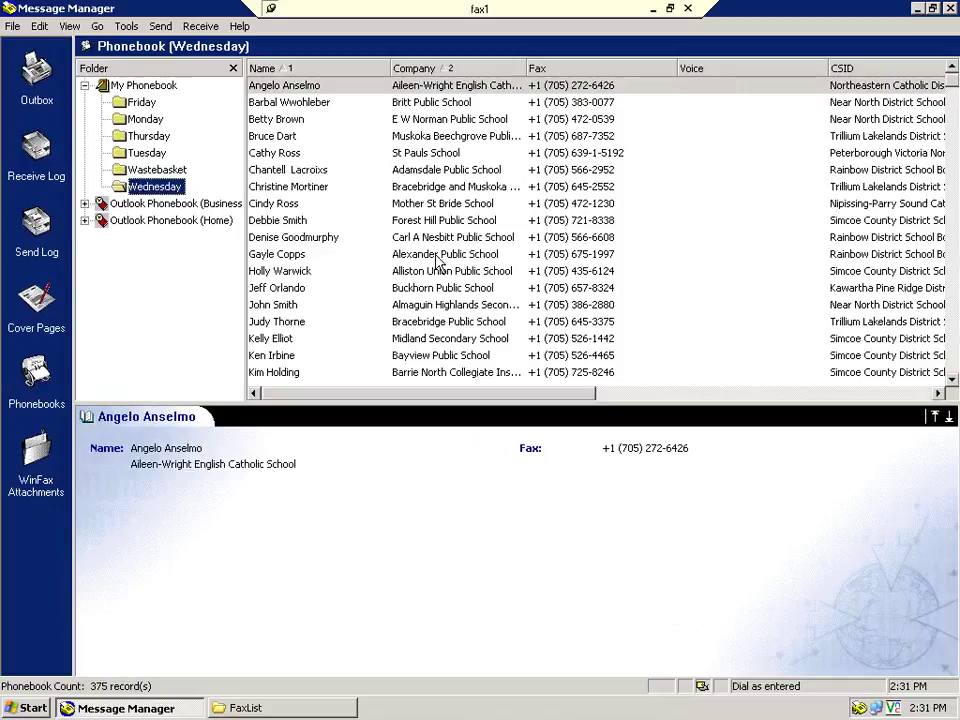
left_click(156, 170)
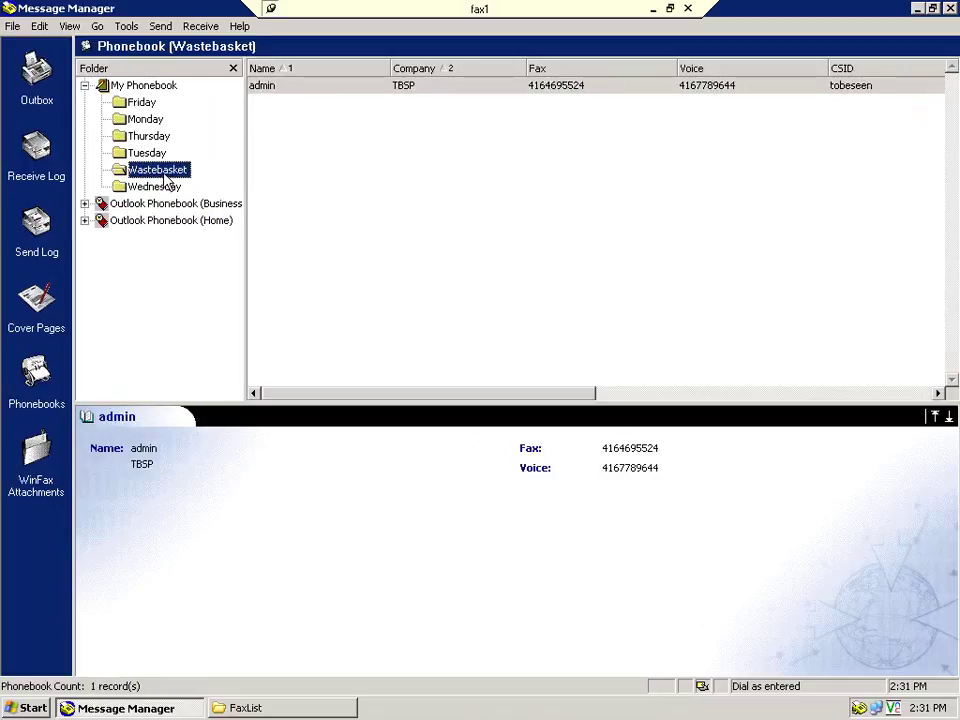
left_click(156, 189)
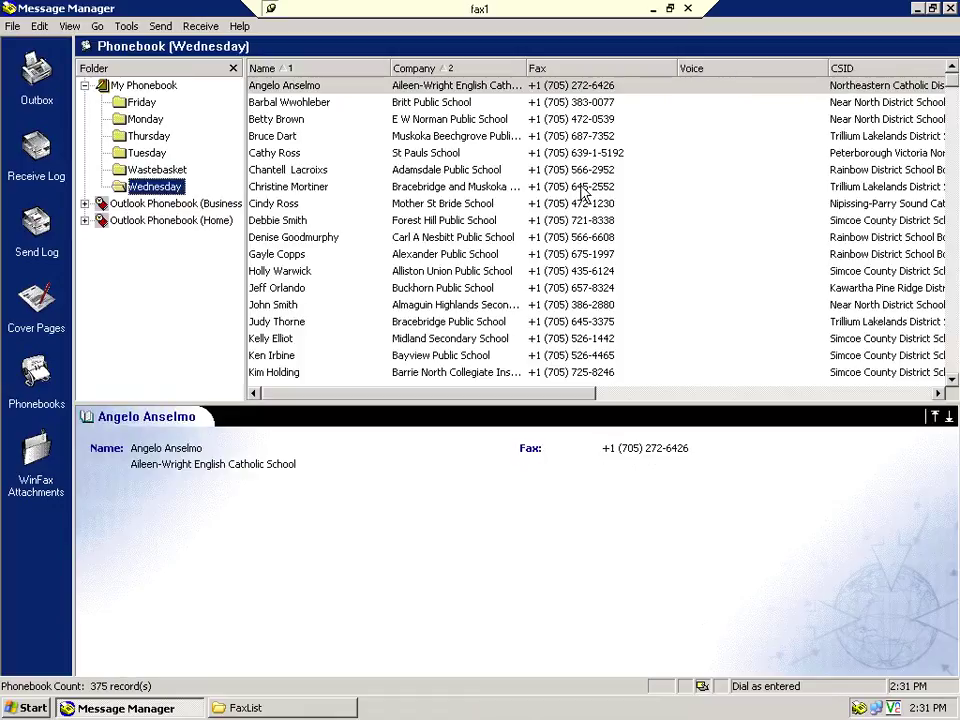
Select the Fenelon Twp Public School recipient, dismiss the admin's actions, and open Friday
left_click(955, 203)
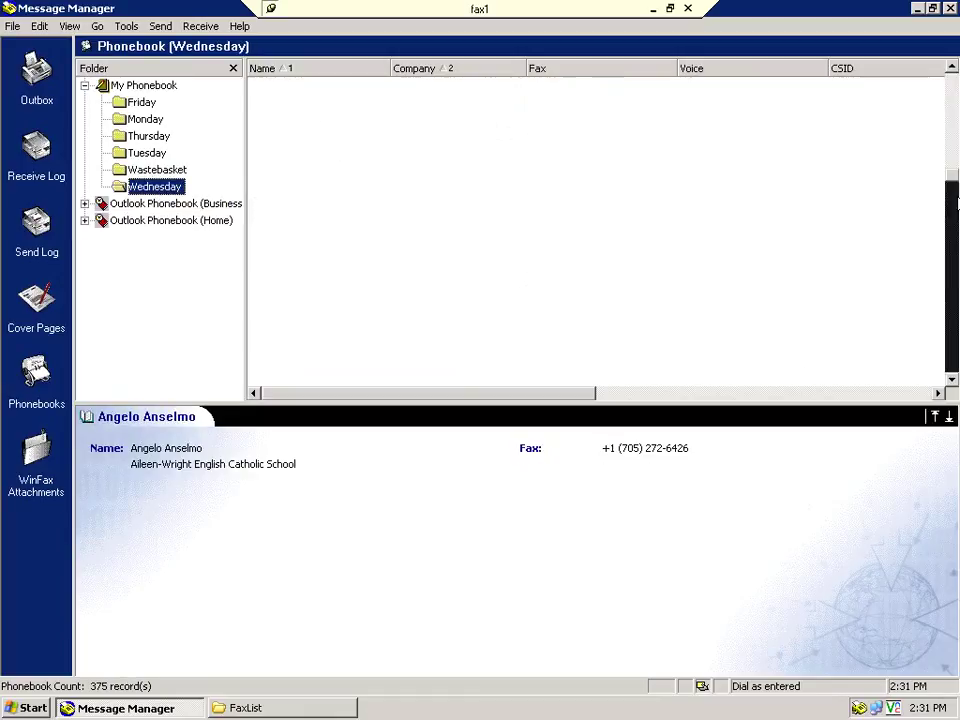
left_click(398, 155)
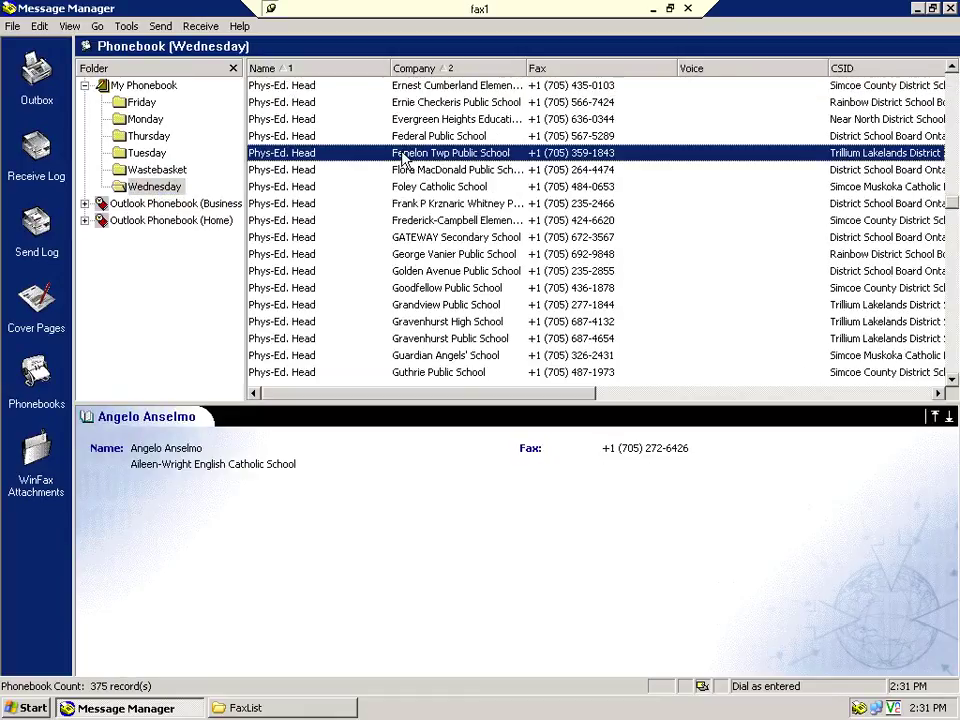
left_click(165, 170)
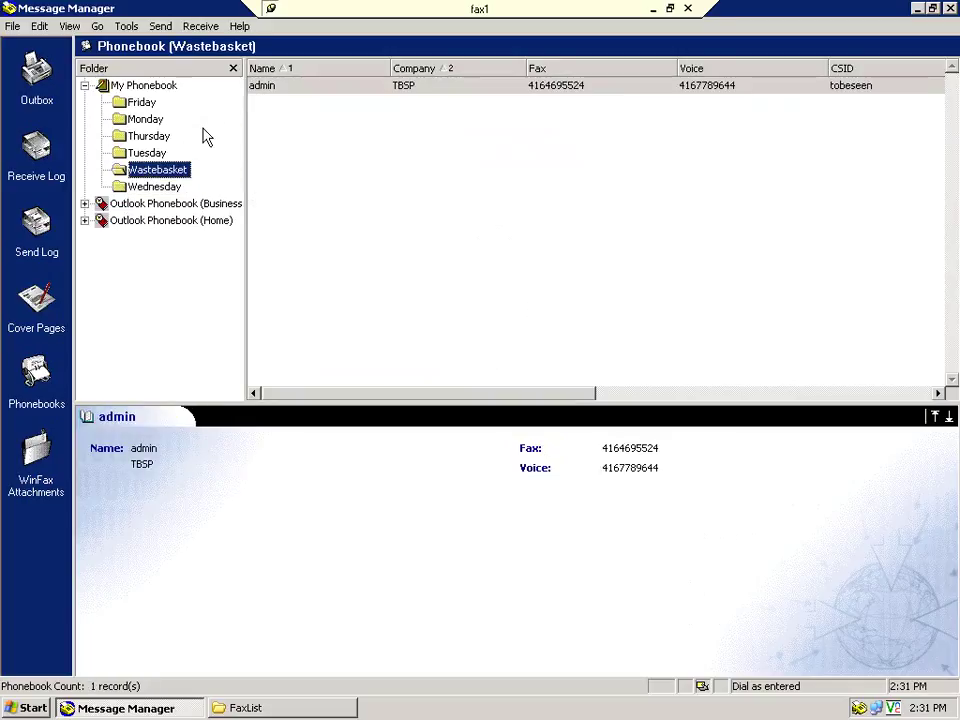
key("Down")
key("Up")
right_click(297, 89)
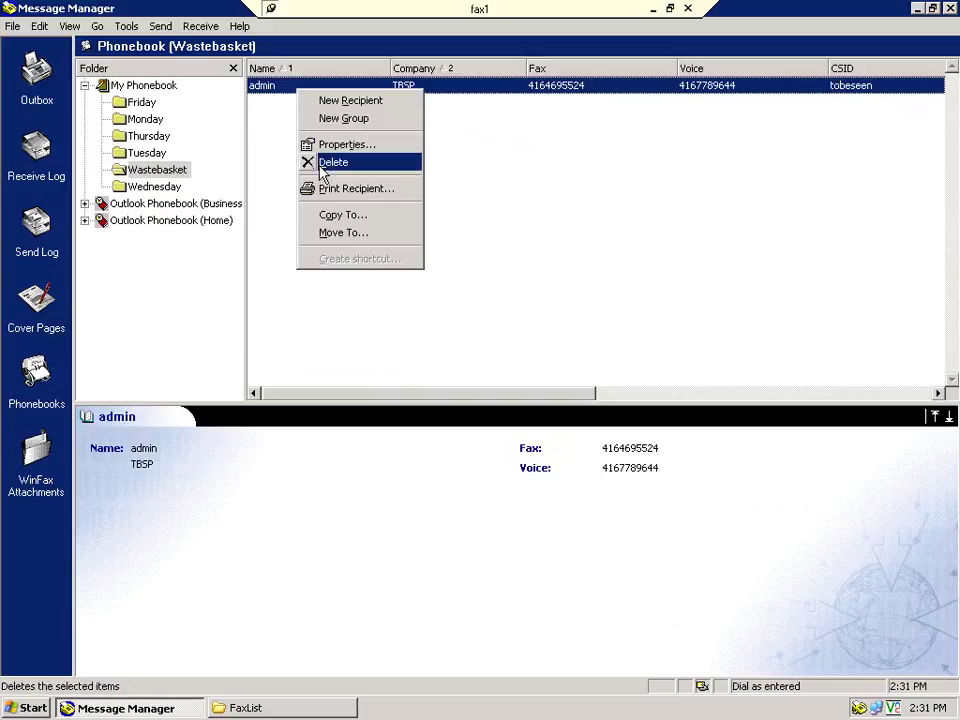
left_click(120, 108)
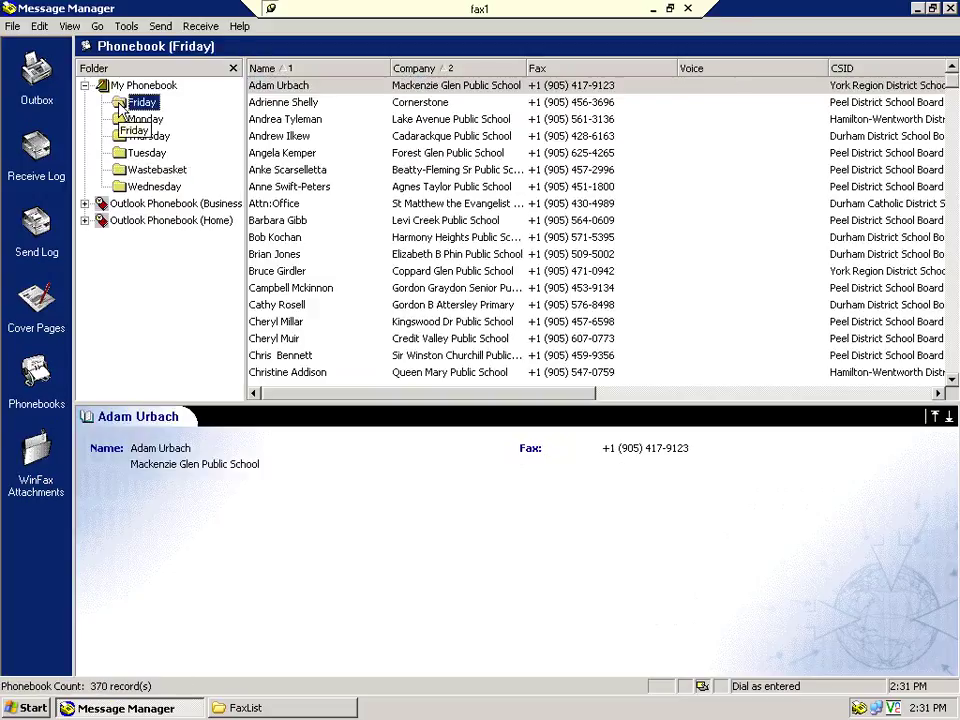
left_click_drag(120, 107, 140, 140)
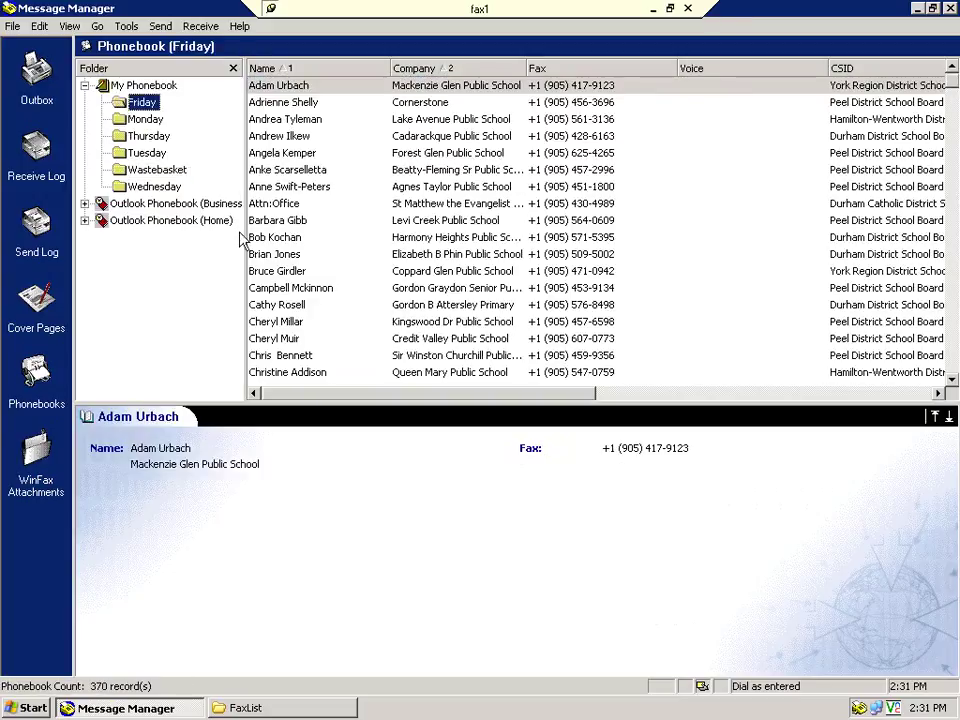
left_click(34, 310)
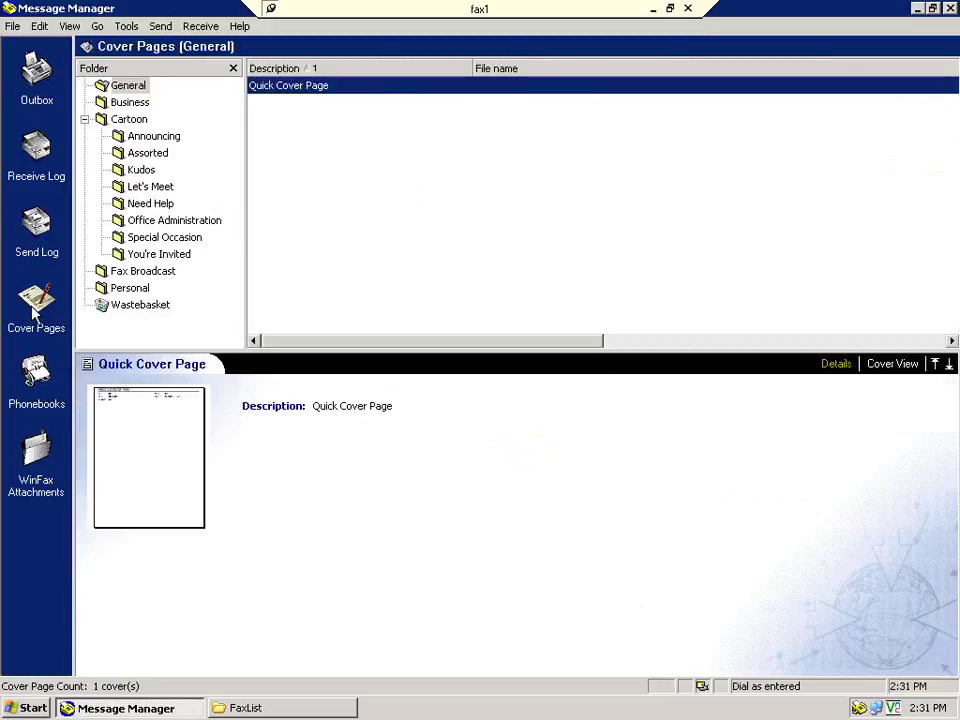
left_click(119, 87)
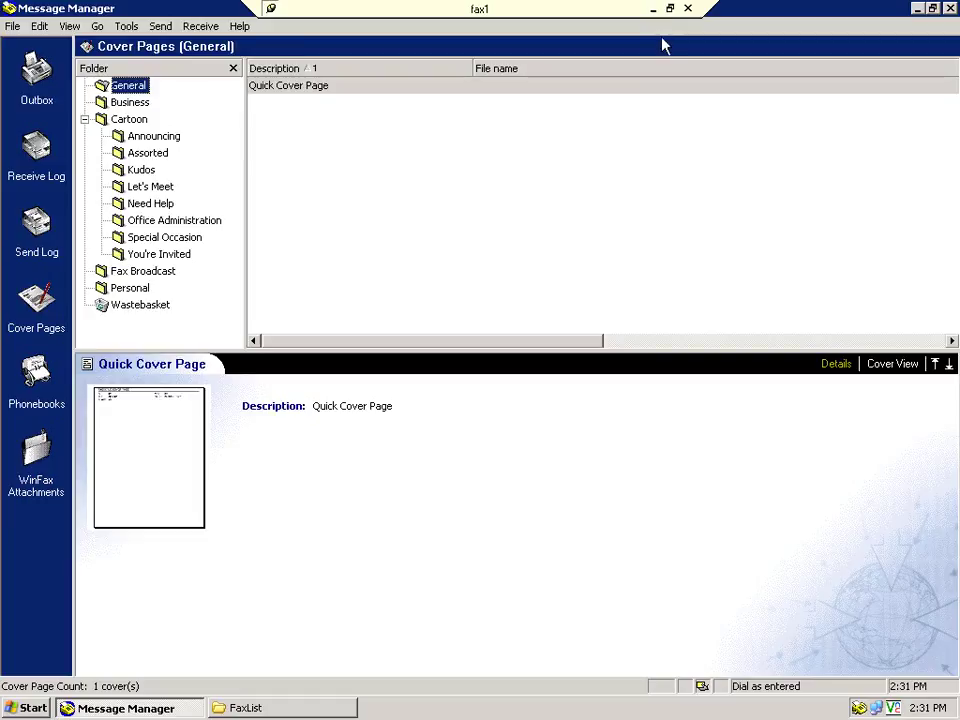
Minimize the fax1 remote session and launch CorelDRAW 11 from the Start menu
left_click(653, 9)
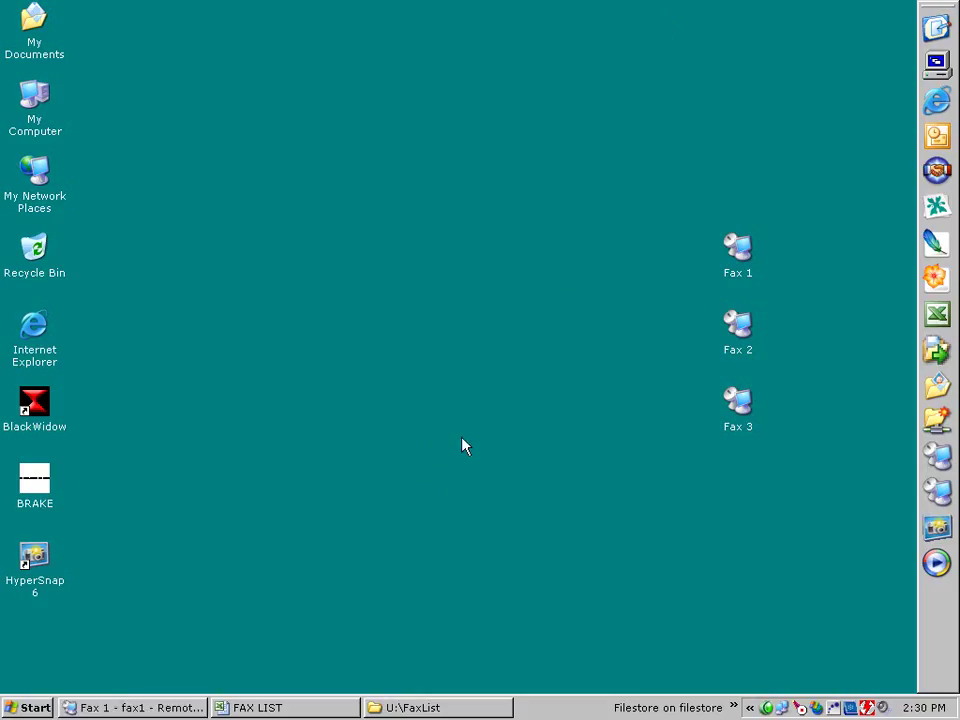
left_click(28, 707)
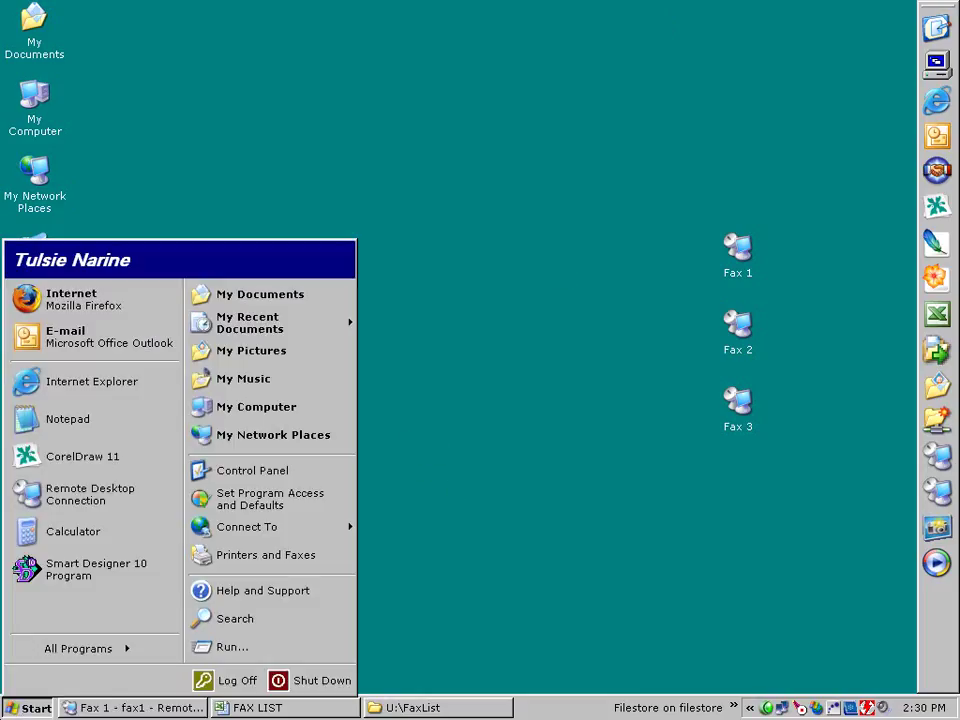
left_click(72, 466)
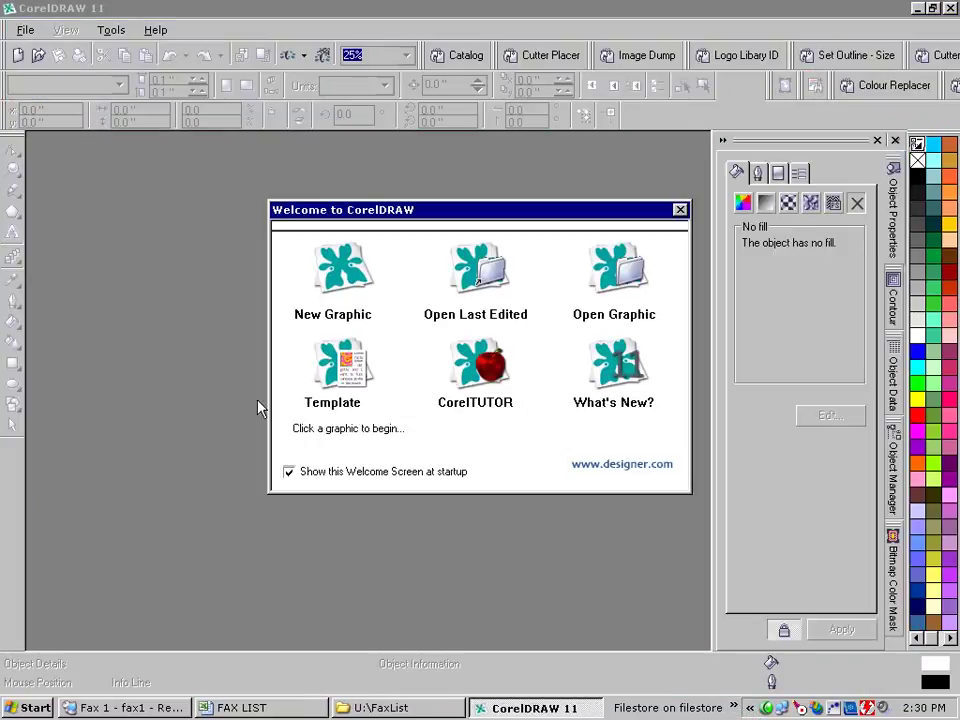
Start a new blank graphic and zoom in on the page
left_click(334, 277)
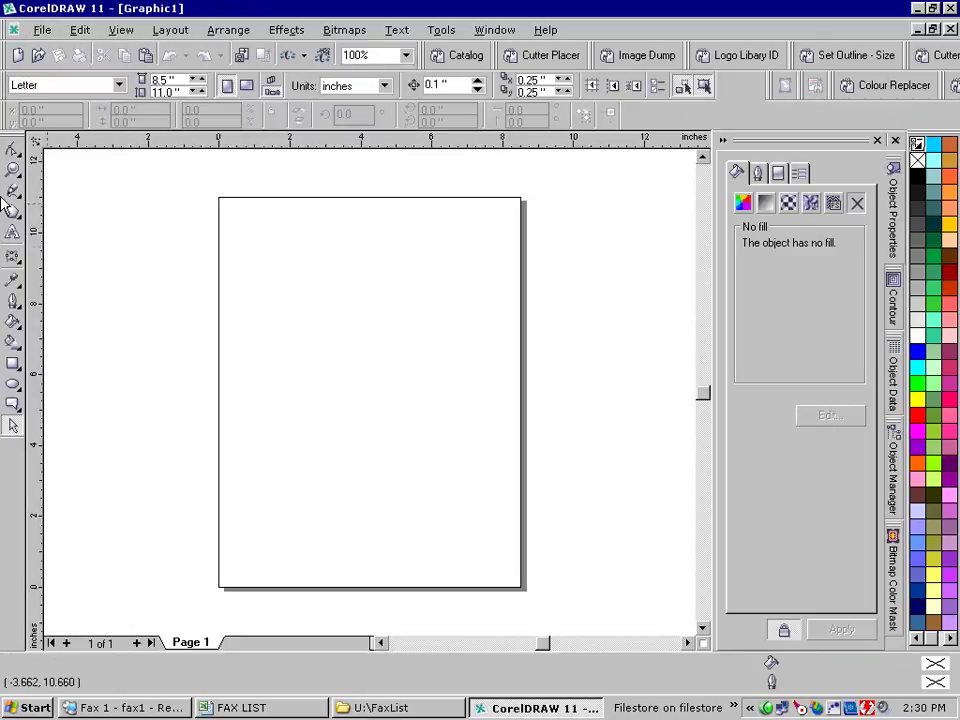
left_click(13, 170)
left_click_drag(173, 175, 579, 615)
Open Faxout Gym Uniform from Filestore's Templates > FRG MANUFACTURING - MATERIALS folder
left_click(735, 708)
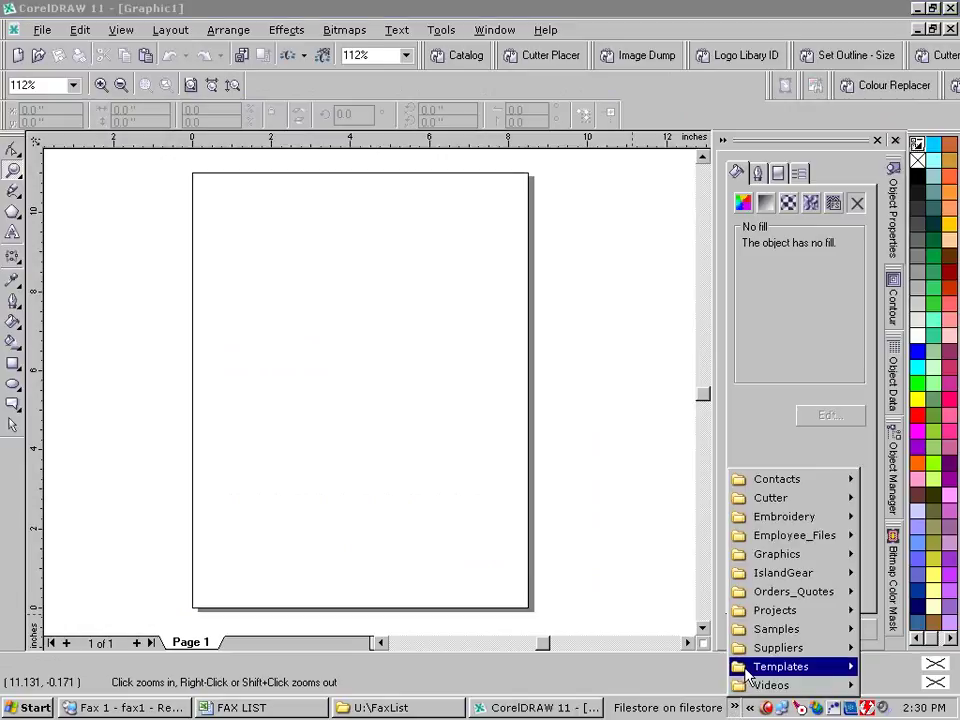
mouse_move(745, 677)
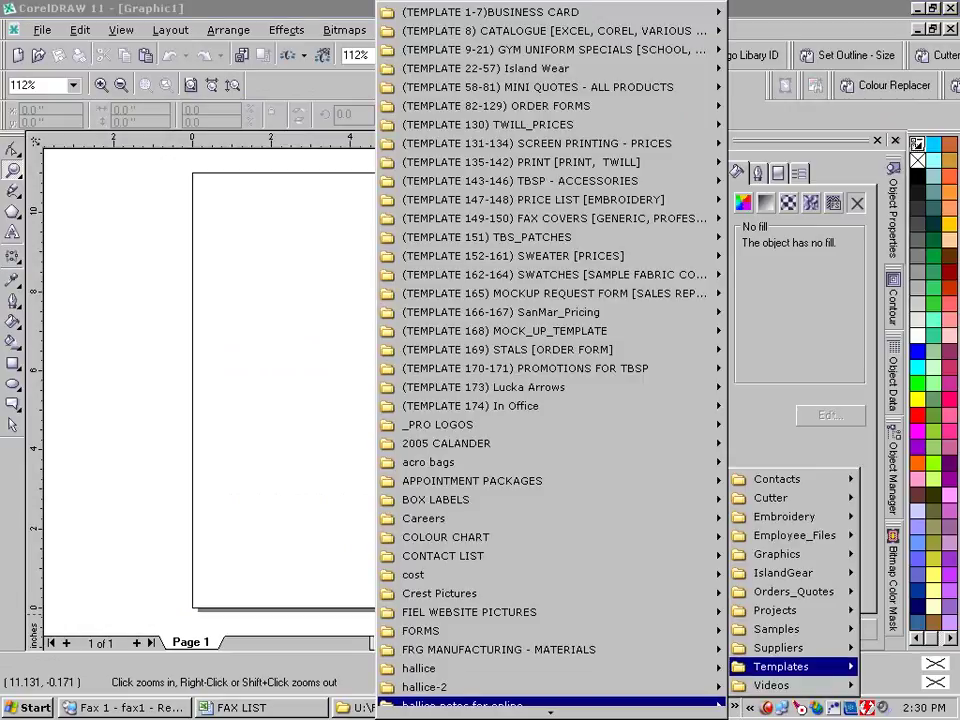
scroll(560, 640, "down", 5)
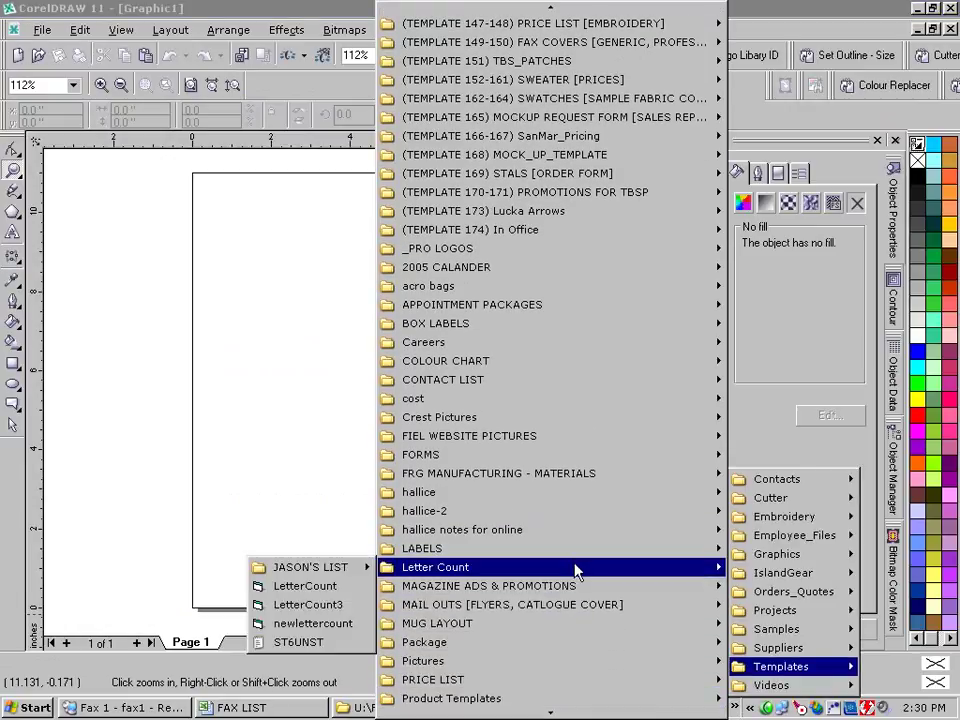
mouse_move(497, 481)
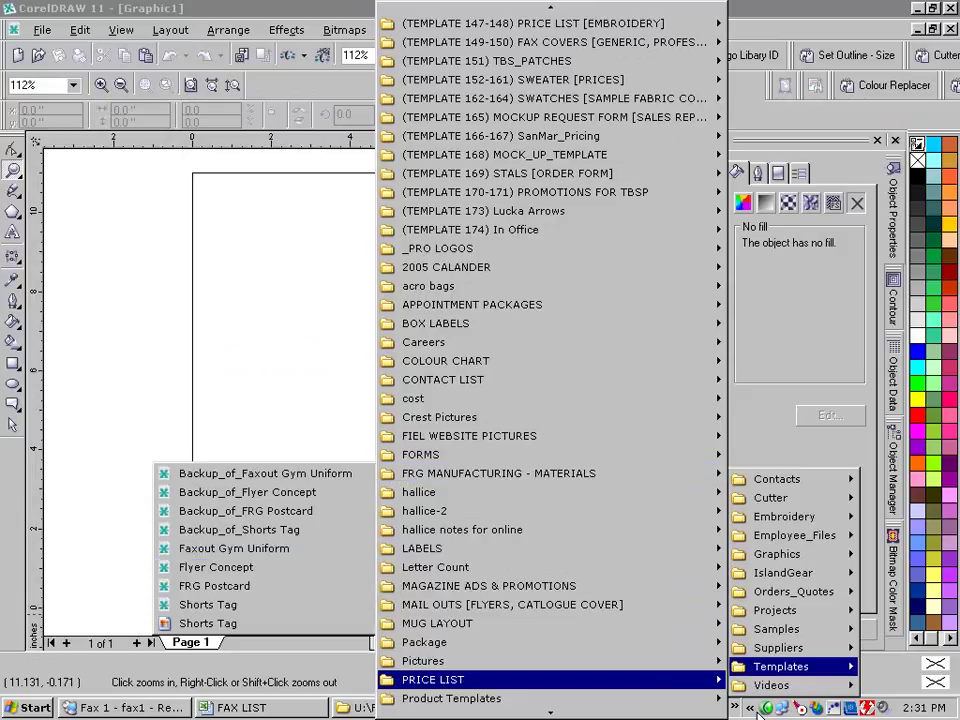
left_click(150, 681)
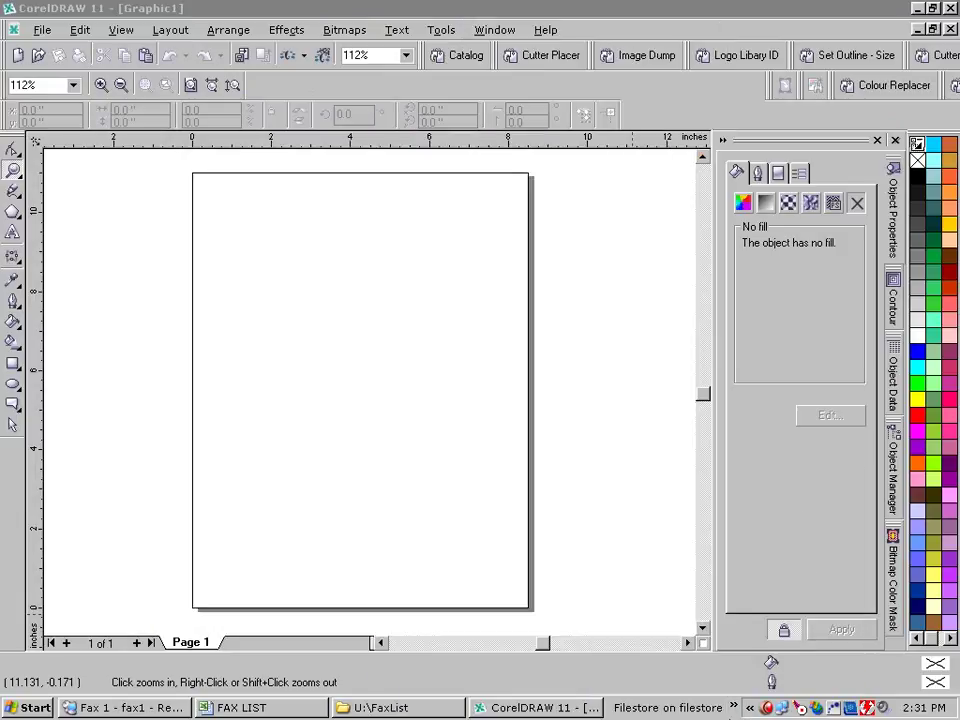
left_click(733, 708)
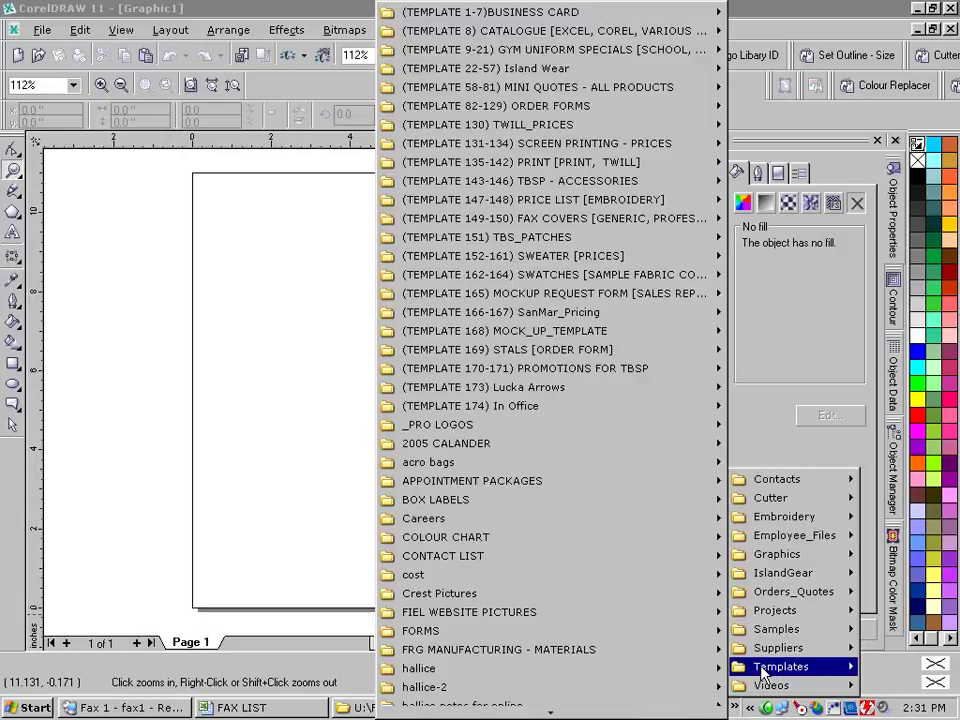
mouse_move(624, 658)
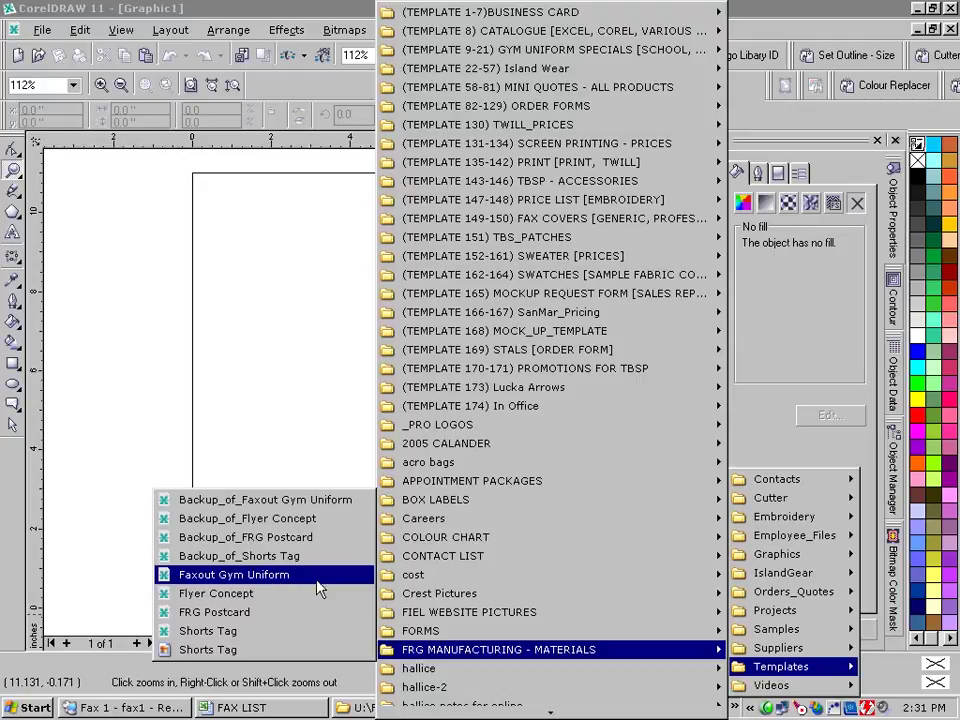
left_click(276, 586)
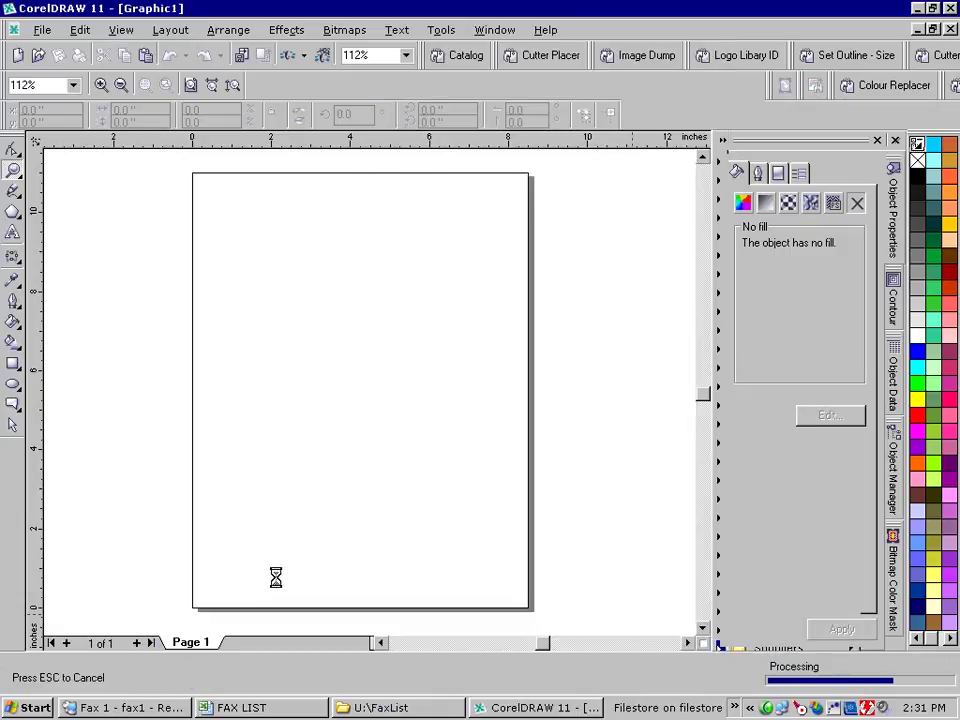
left_click(733, 708)
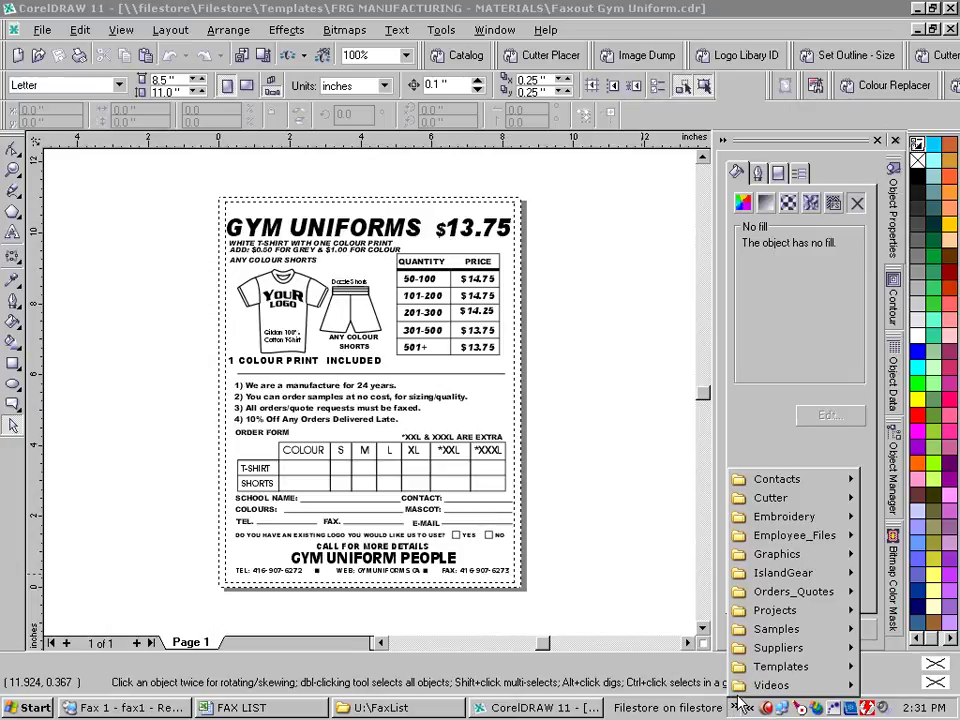
mouse_move(579, 713)
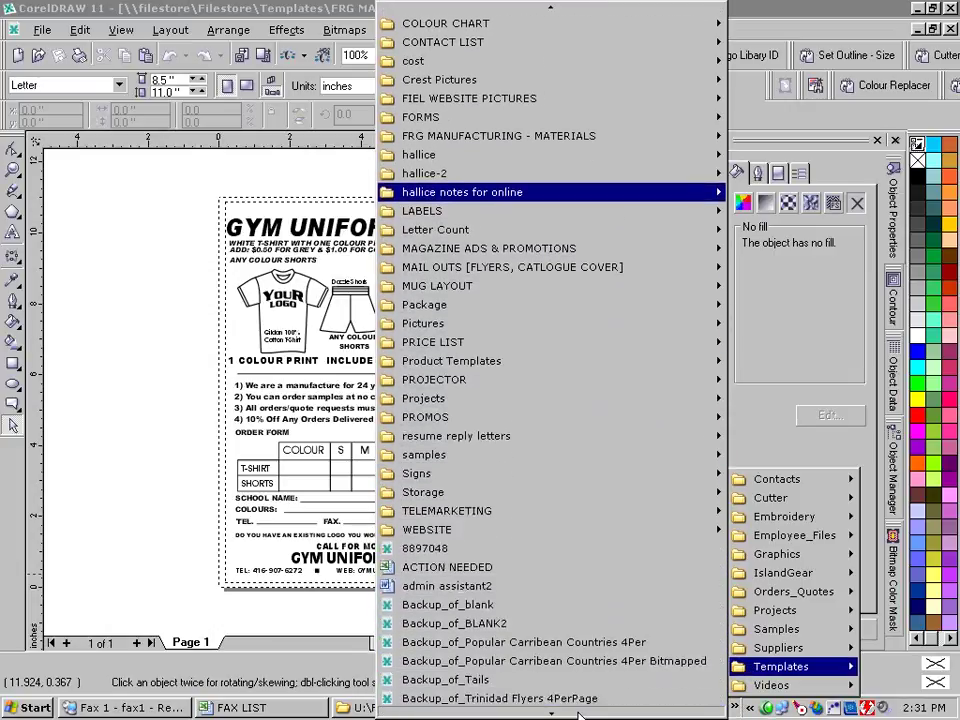
mouse_move(497, 425)
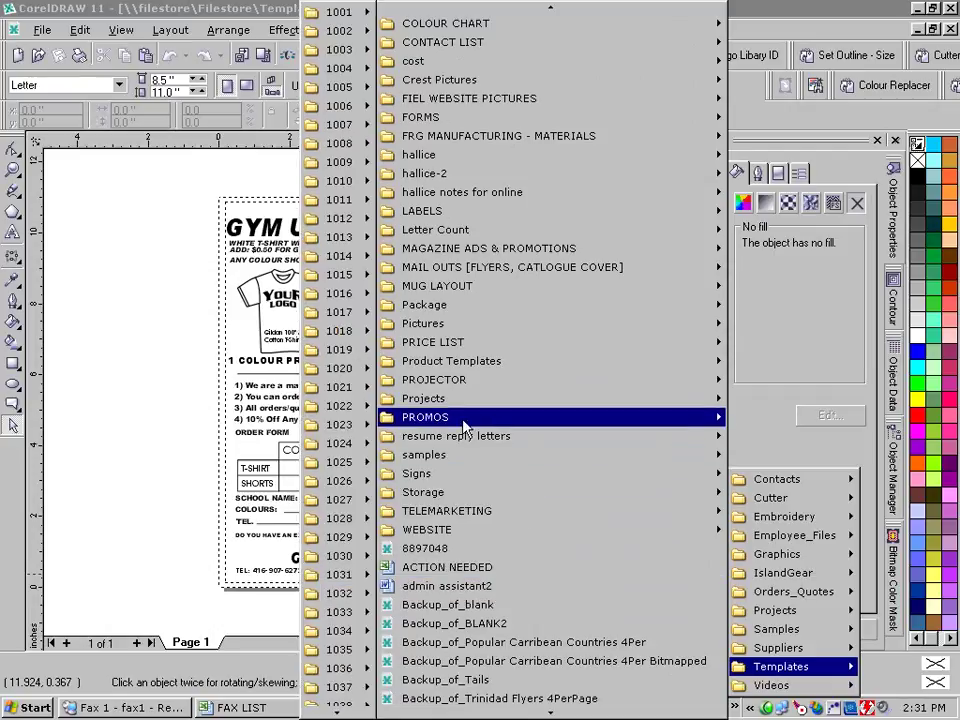
mouse_move(328, 18)
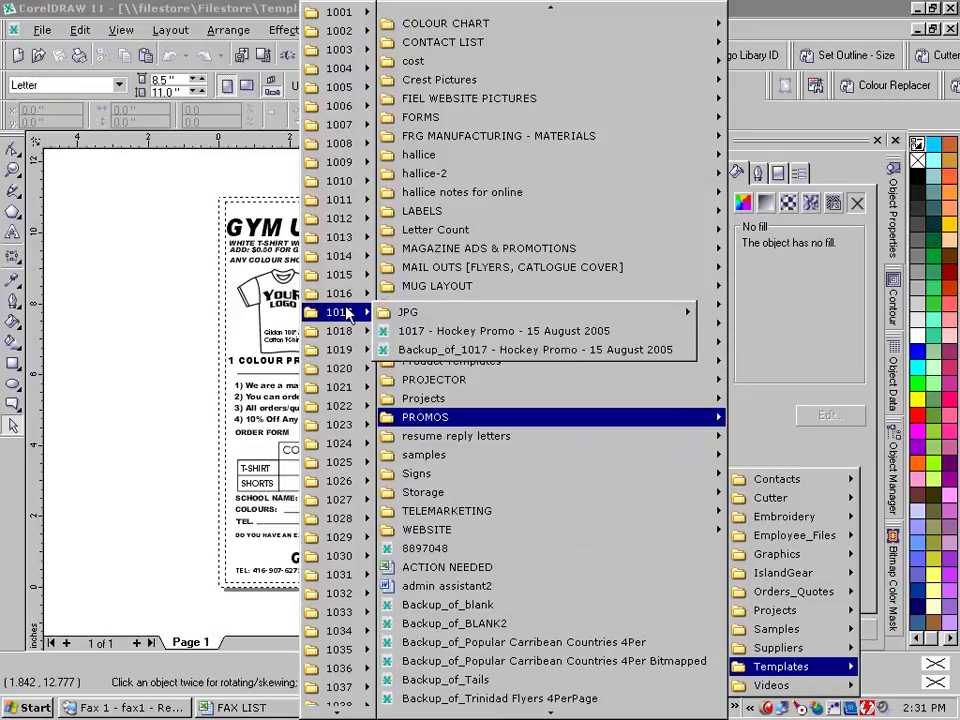
mouse_move(341, 394)
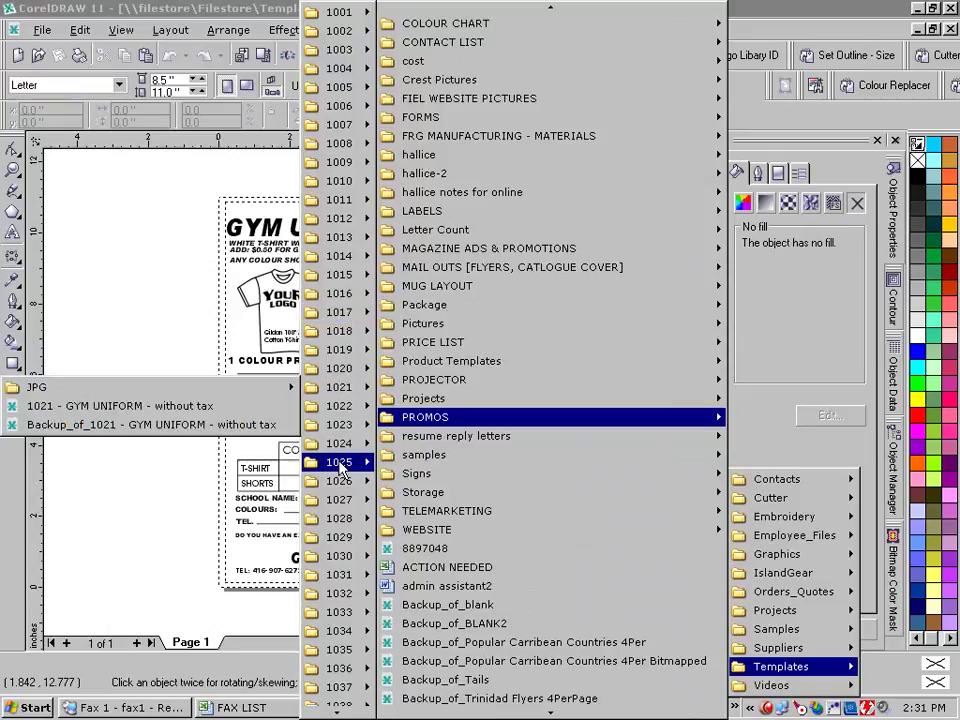
mouse_move(338, 597)
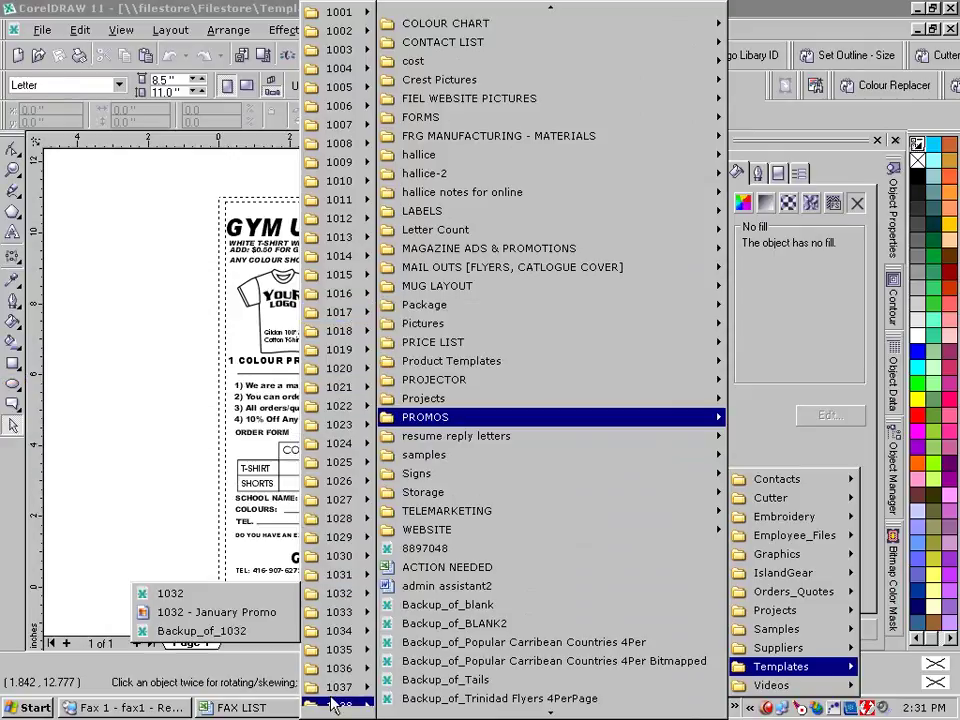
mouse_move(339, 712)
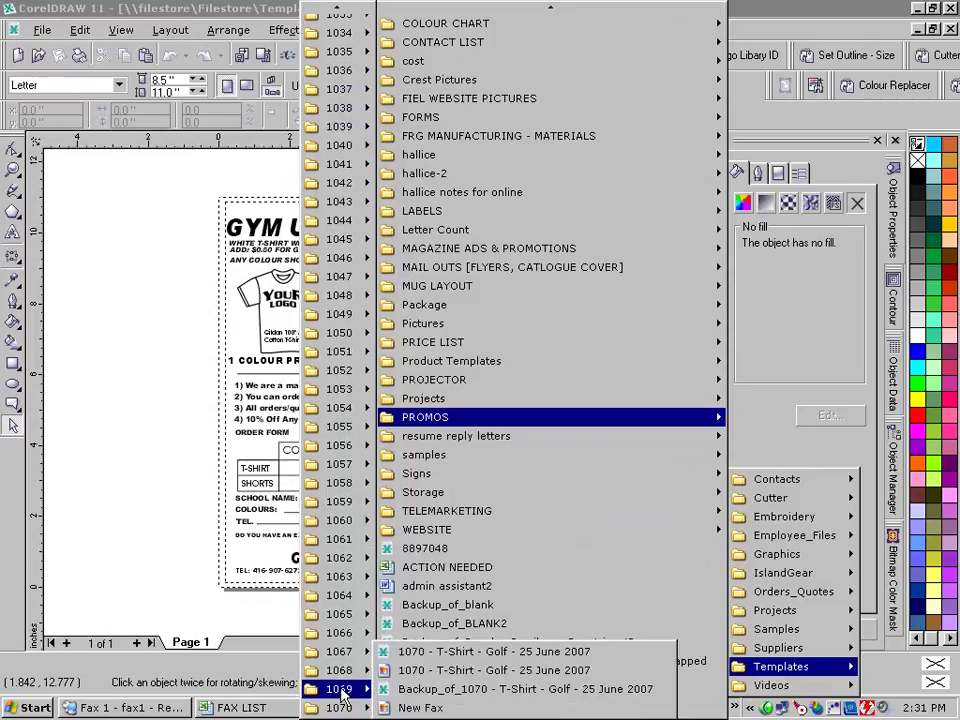
mouse_move(338, 678)
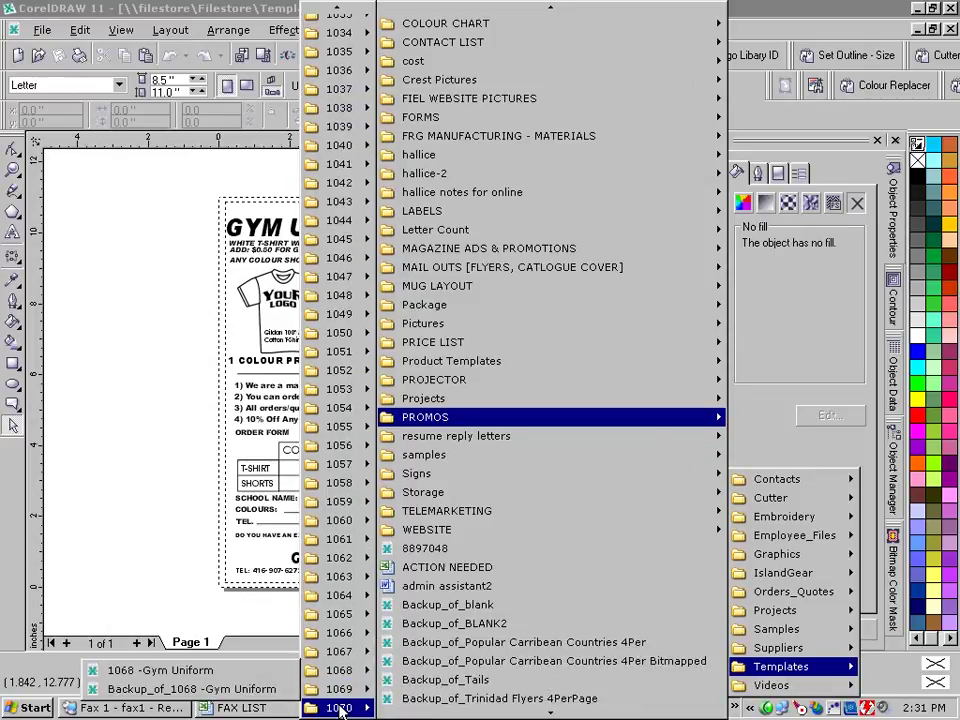
left_click(116, 440)
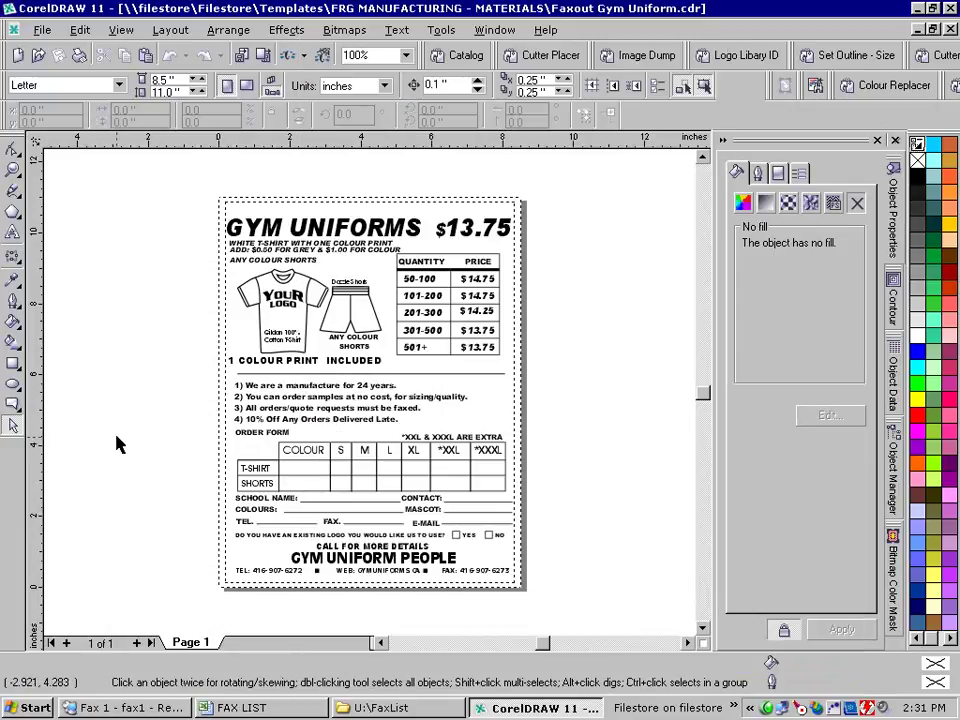
Zoom in on the Gym Uniforms flyer and draw a rectangle framing the whole page
left_click(13, 172)
left_click_drag(203, 175, 554, 605)
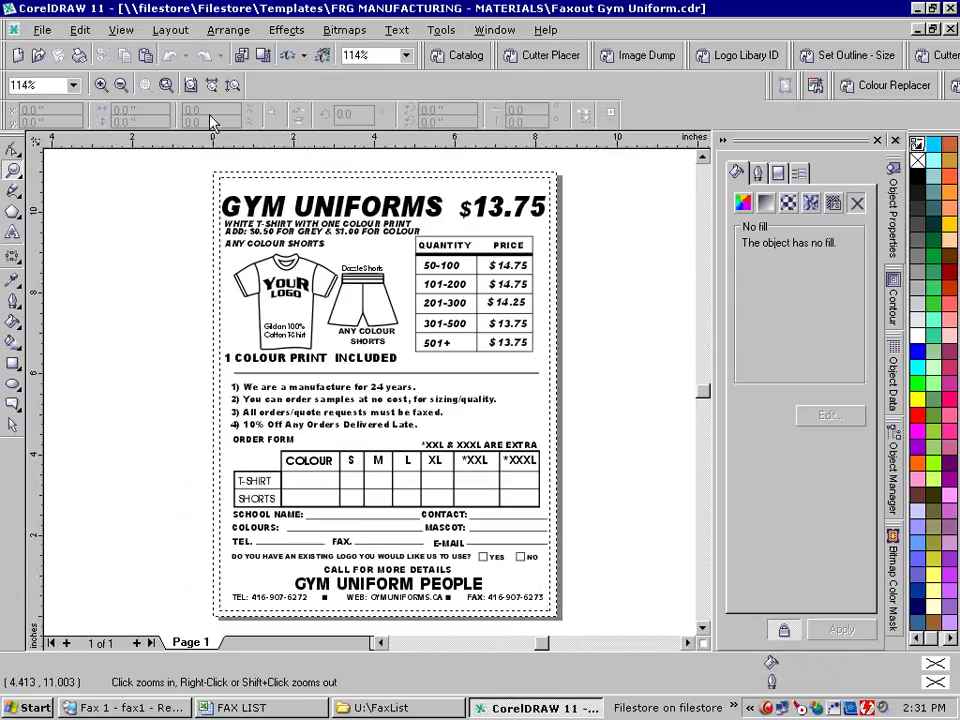
left_click(13, 211)
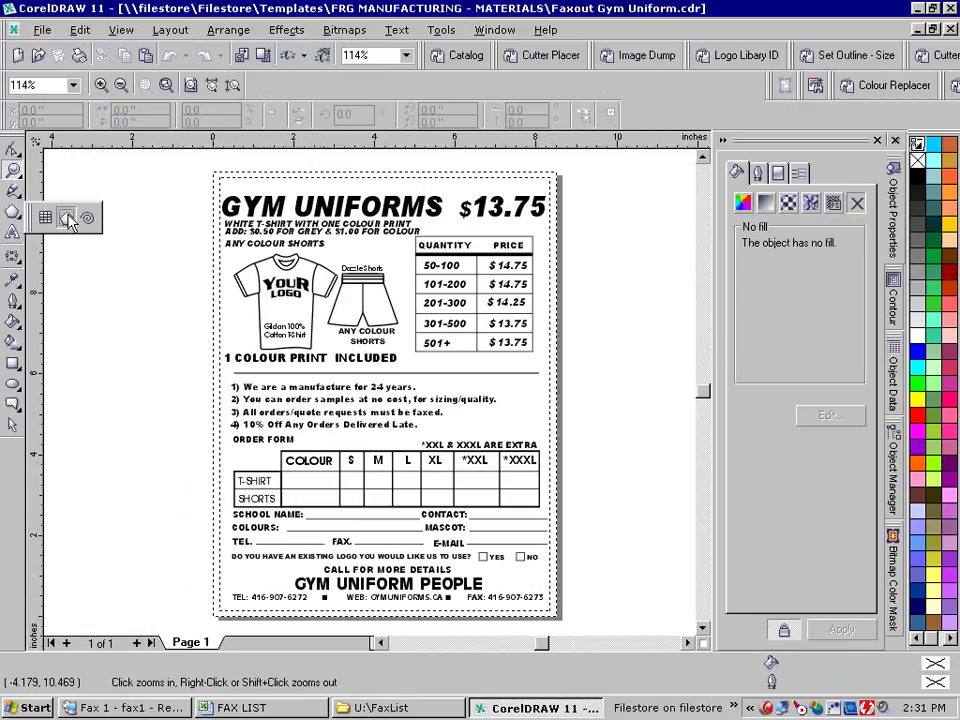
left_click(13, 363)
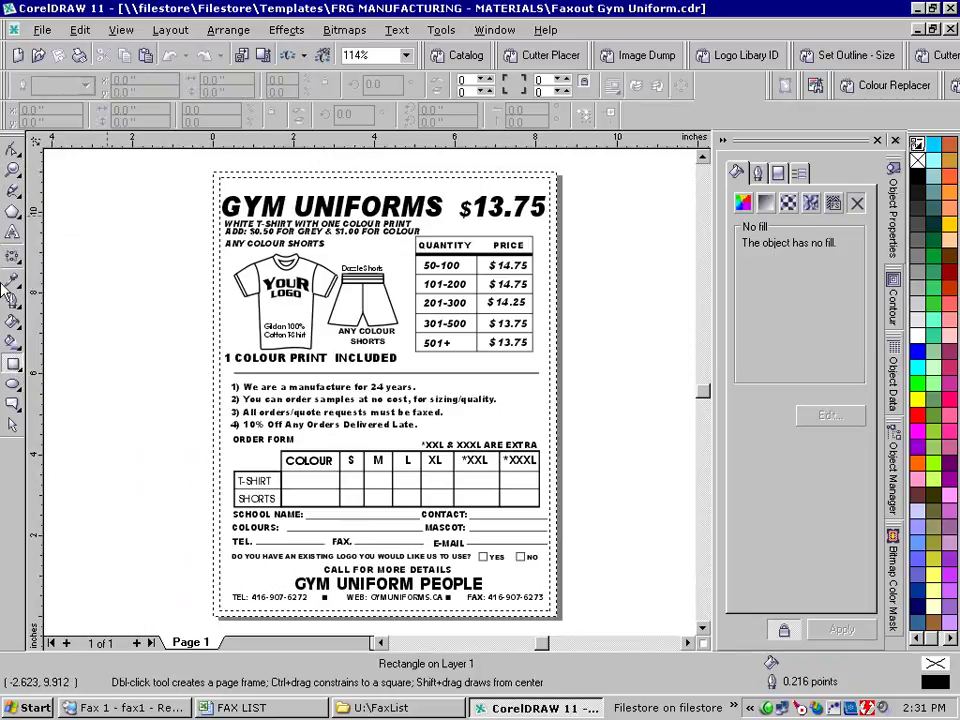
double_click(13, 363)
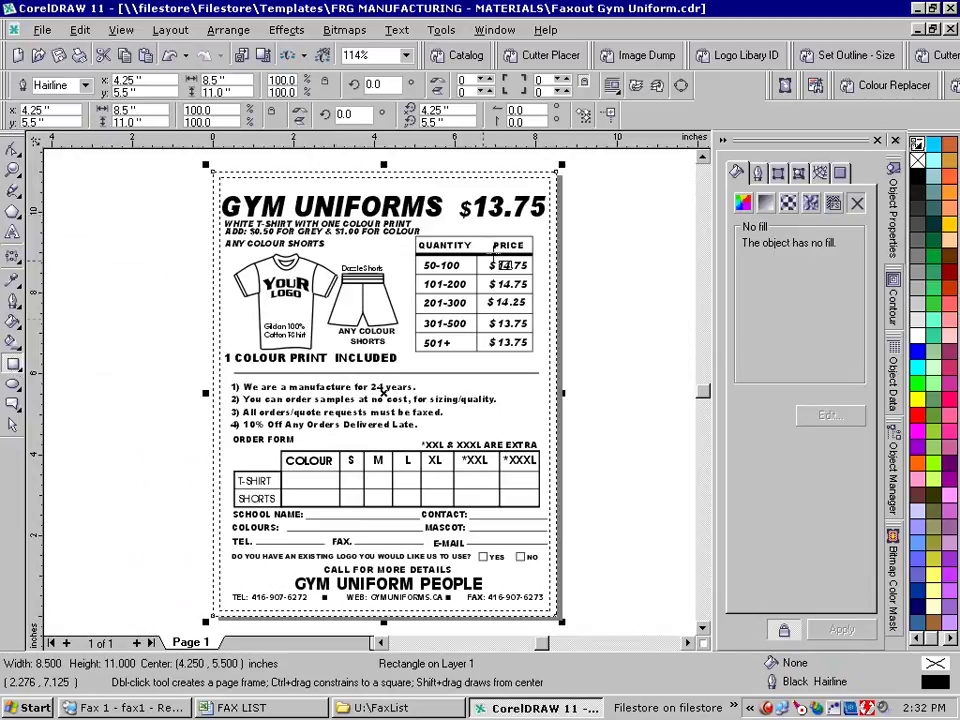
Give the page rectangle a white fill and no outline, then zoom into the top-left corner
left_click(933, 368)
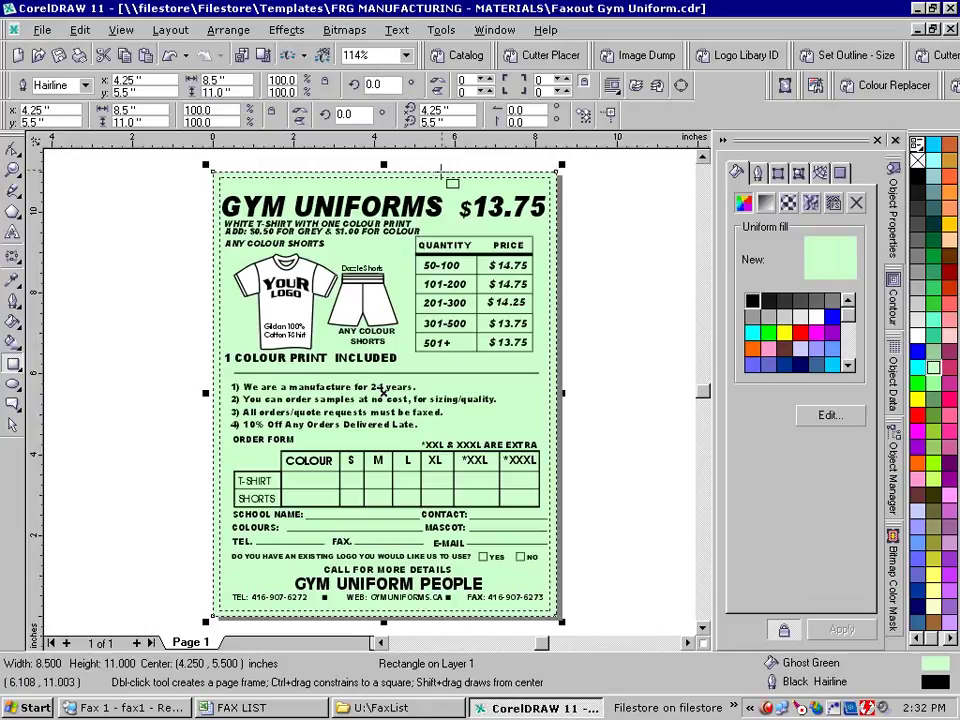
left_click(915, 337)
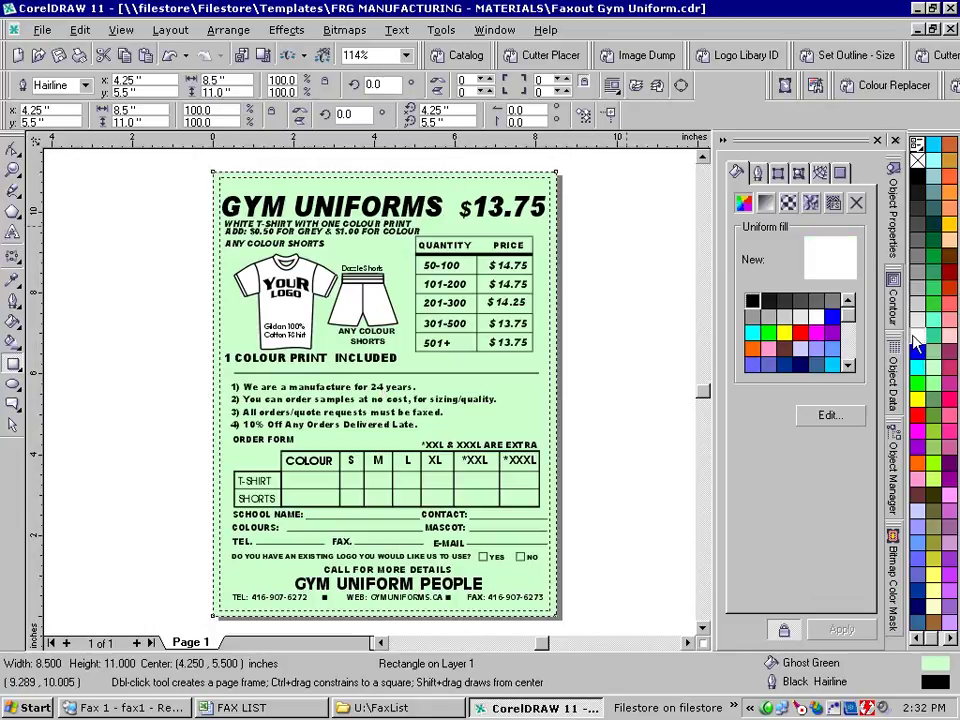
left_click(918, 160)
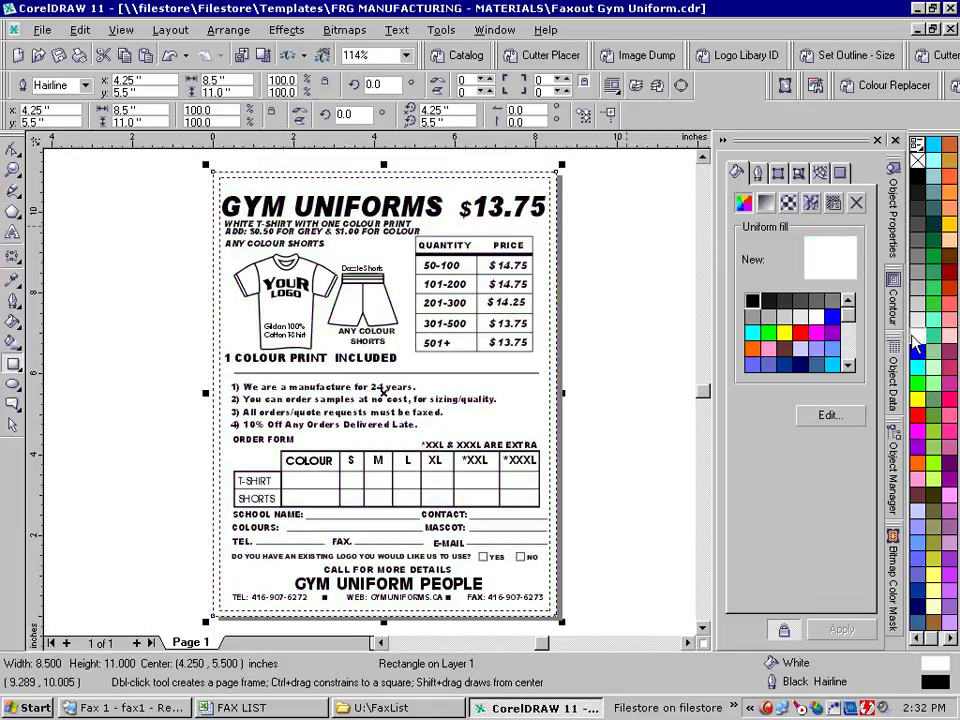
right_click(918, 160)
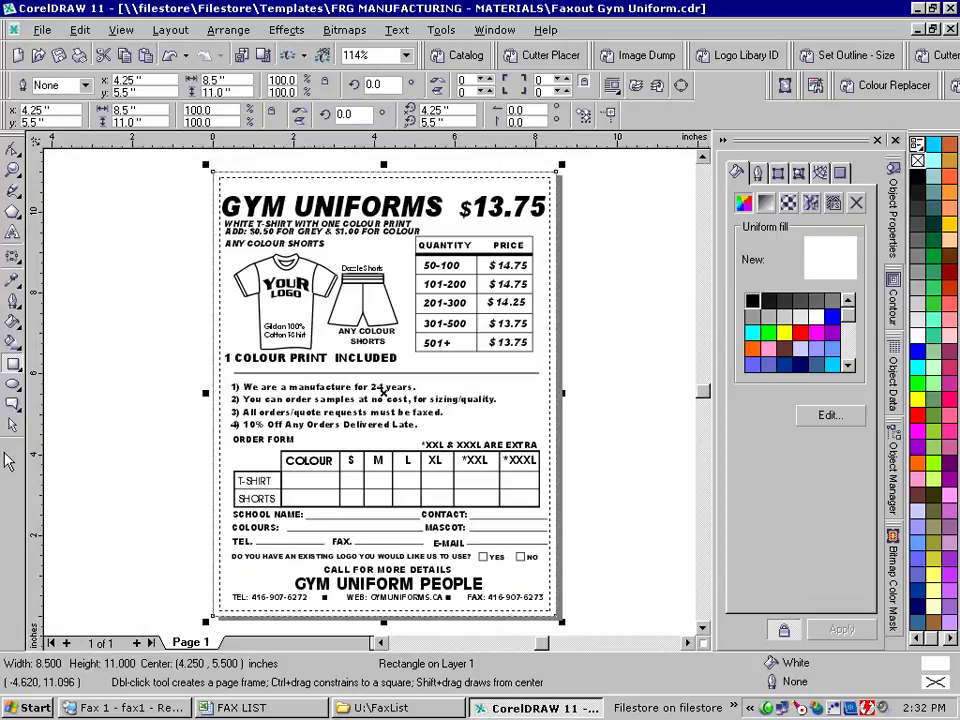
left_click(75, 418)
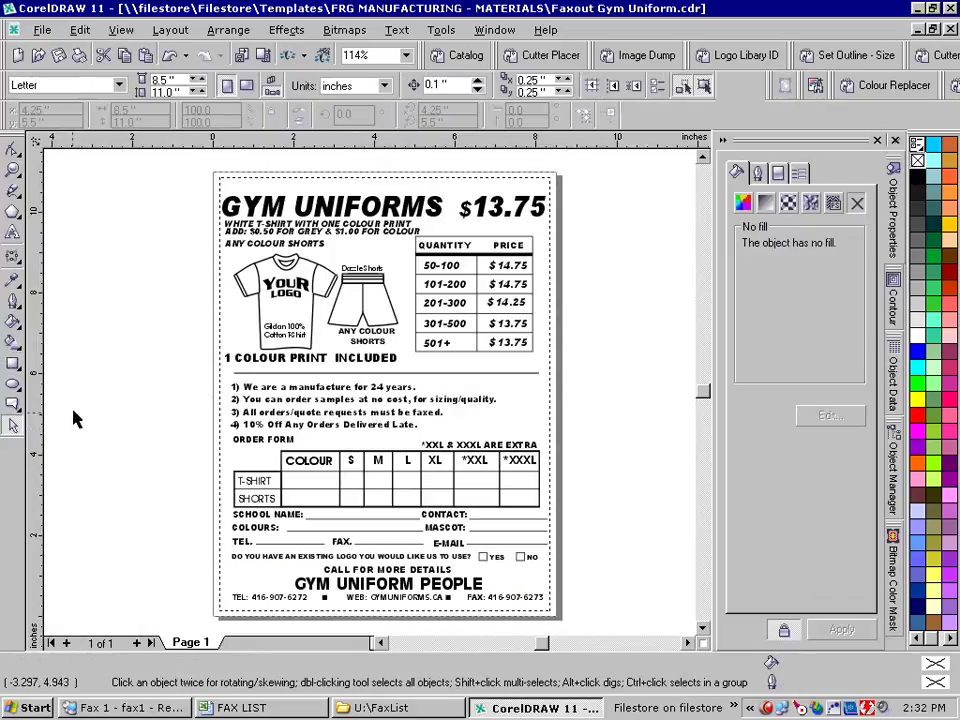
left_click(12, 169)
left_click_drag(144, 157, 463, 263)
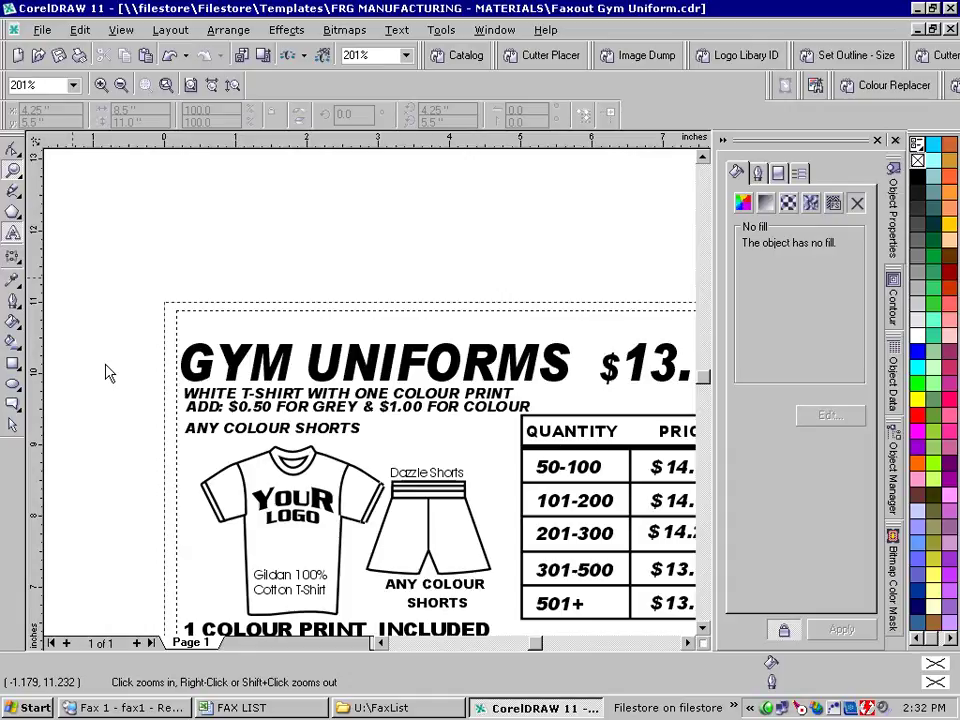
Type an "Attn:" text object near the page's top-left
key("F8")
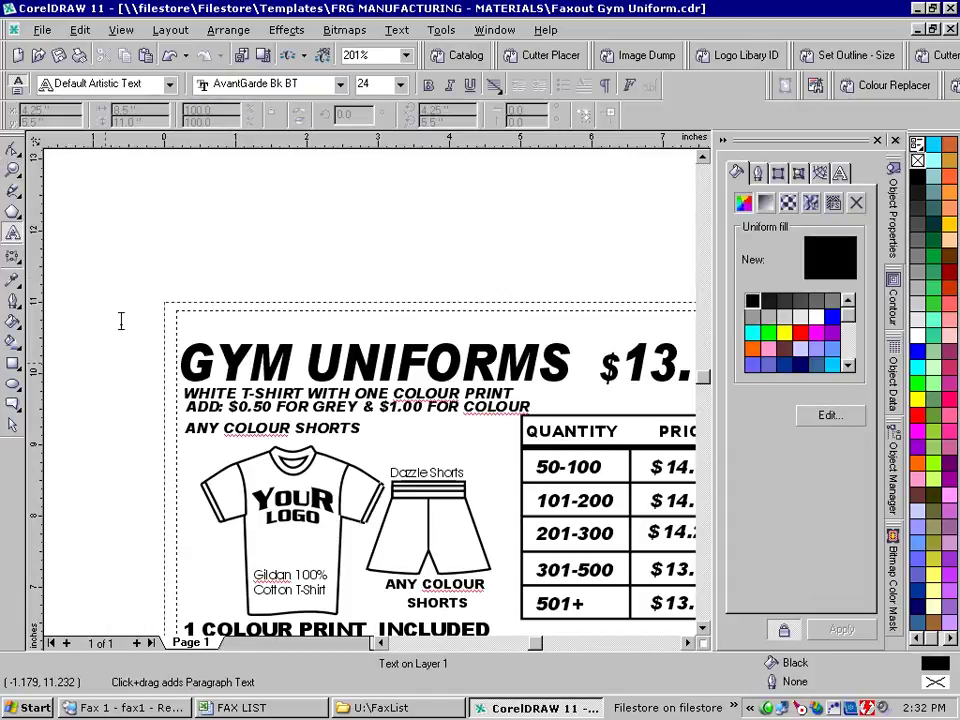
left_click(120, 330)
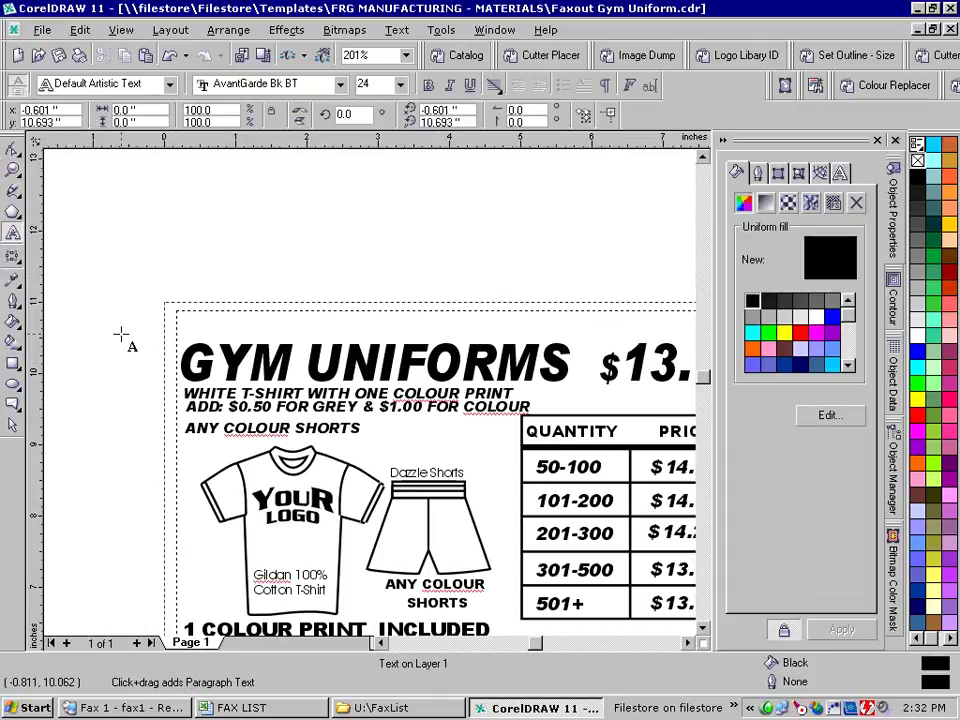
type("Attn")
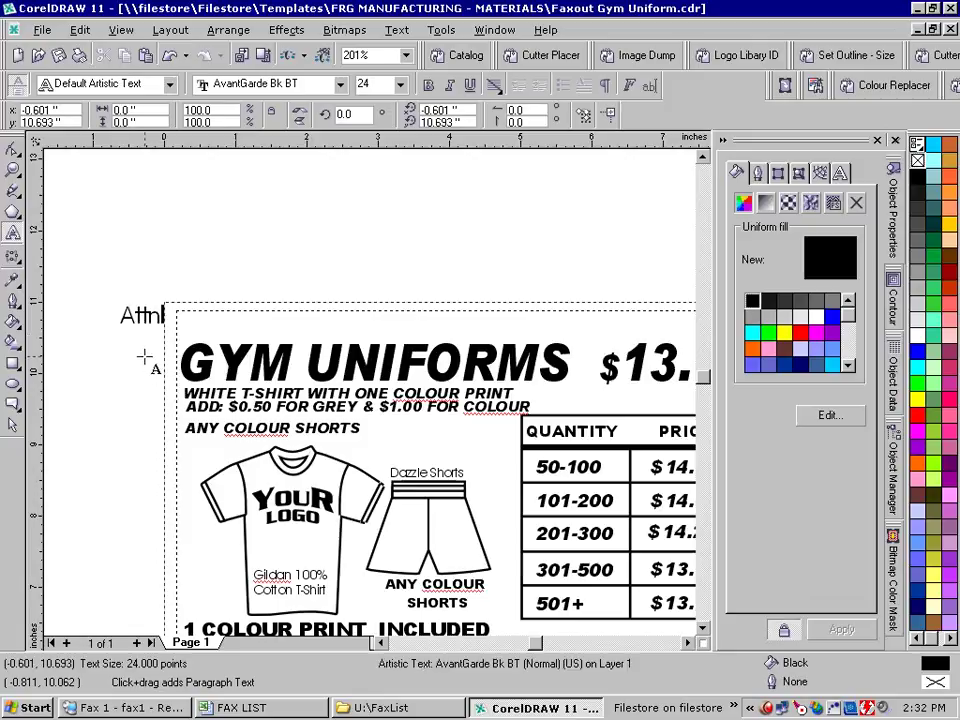
type(":")
key("ctrl+space")
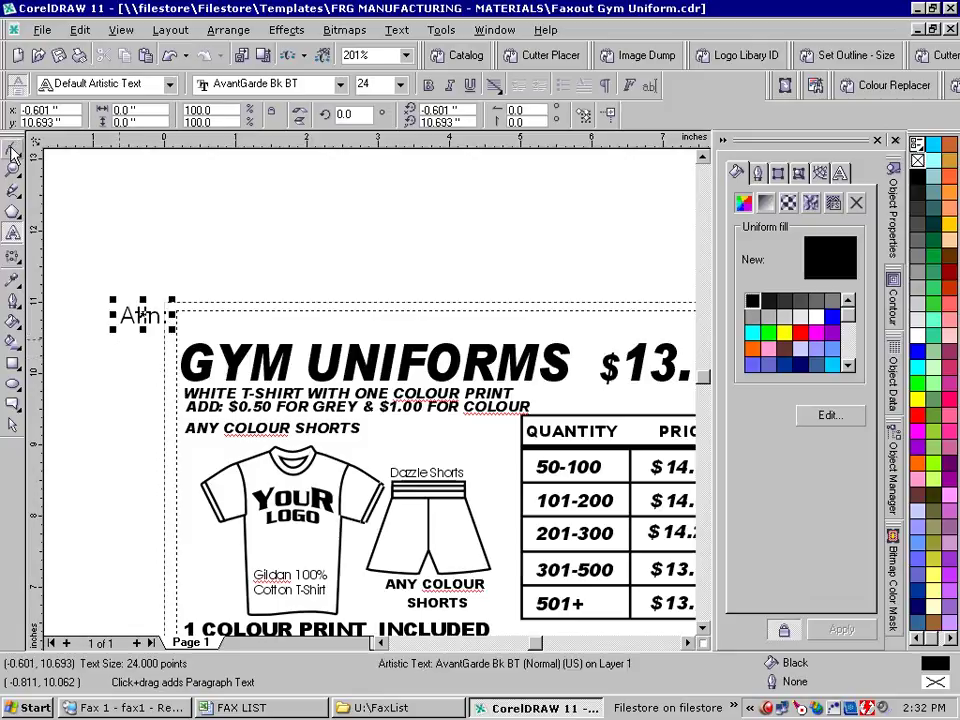
left_click(13, 168)
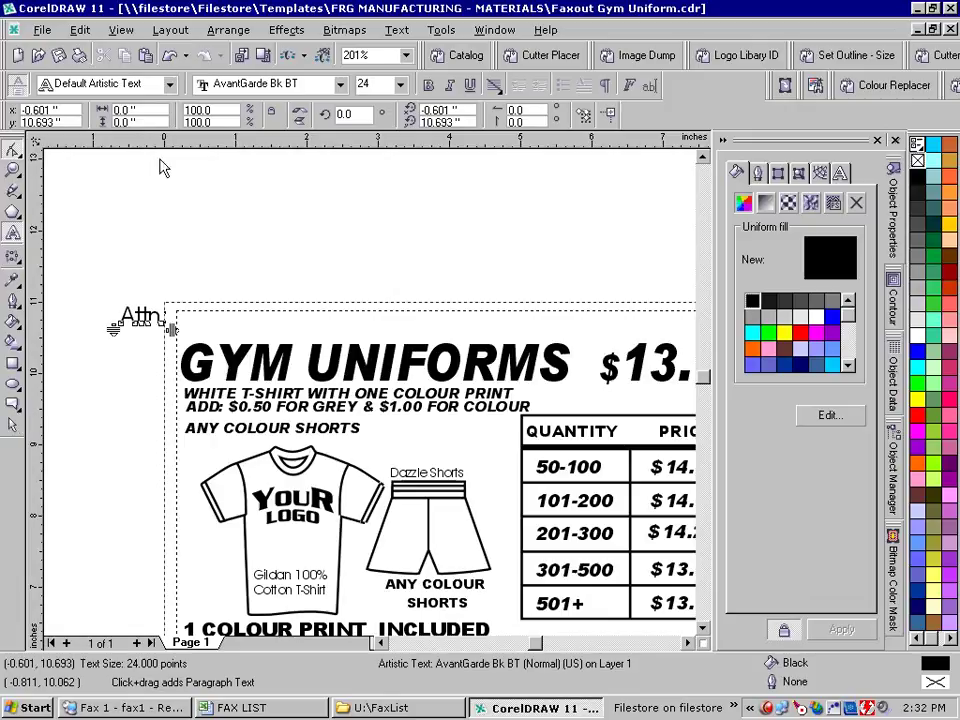
key("ctrl+space")
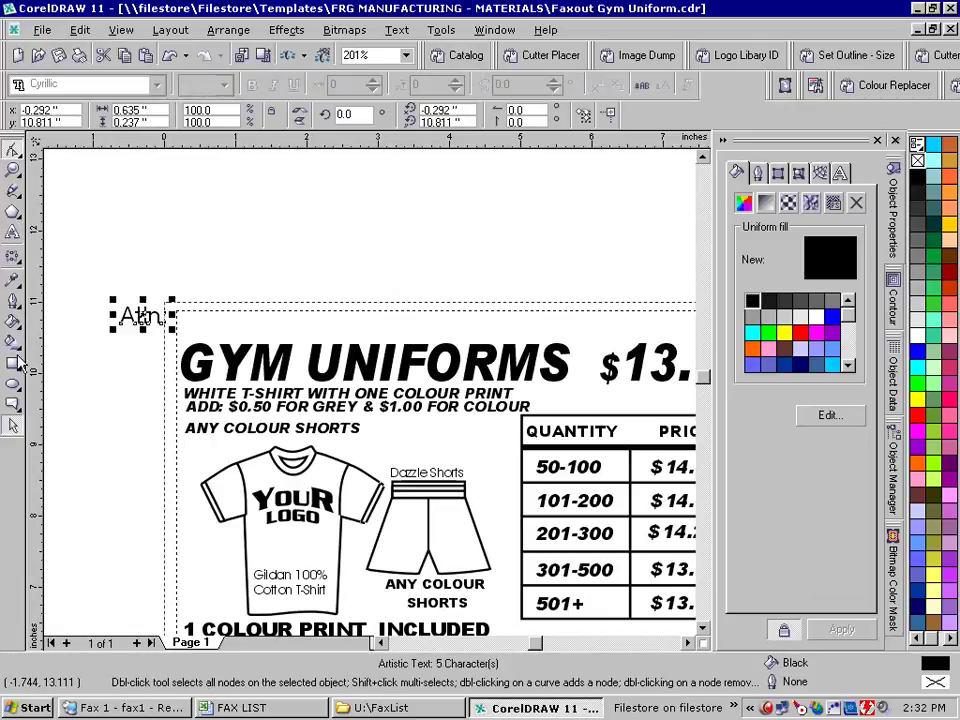
left_click(124, 266)
left_click(166, 298)
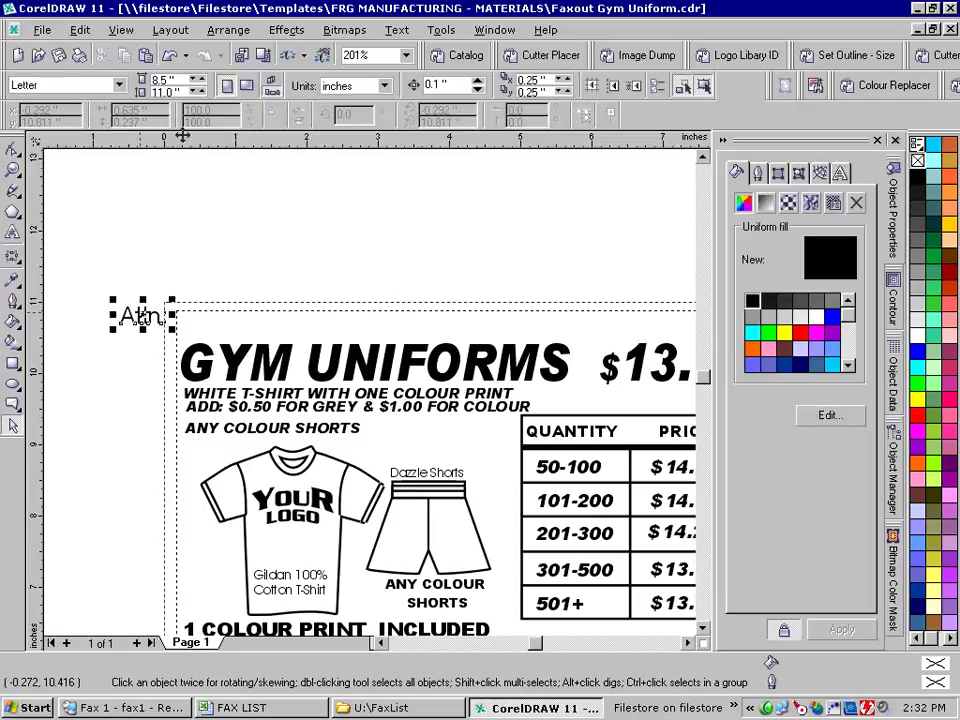
left_click(12, 234)
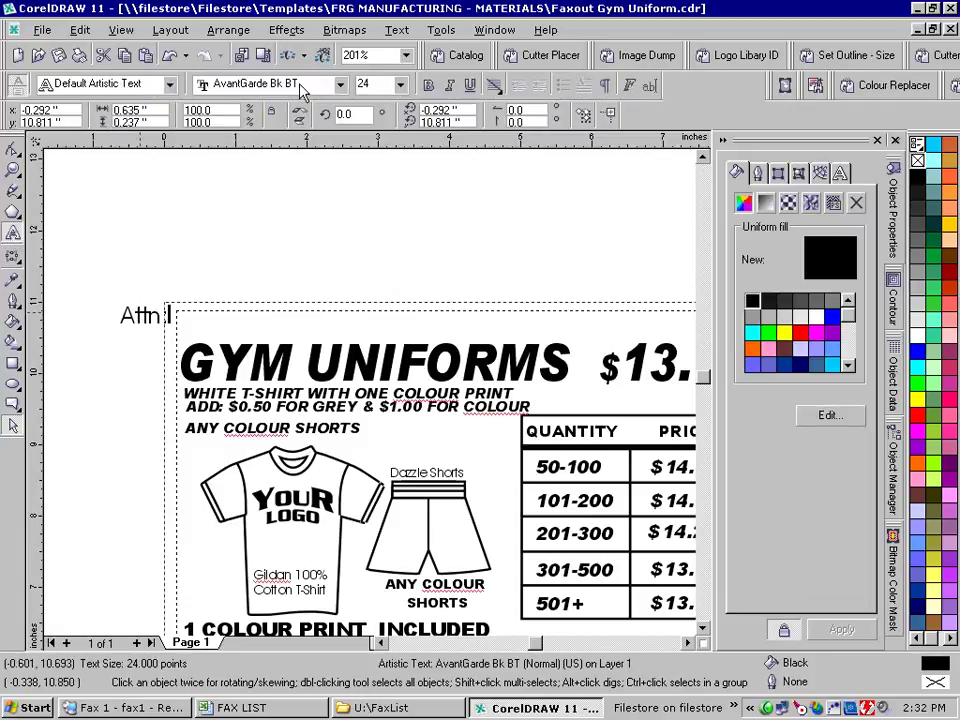
Change the Attn: text to Arial Black and move it into the top-left corner
left_click(305, 89)
left_click(278, 122)
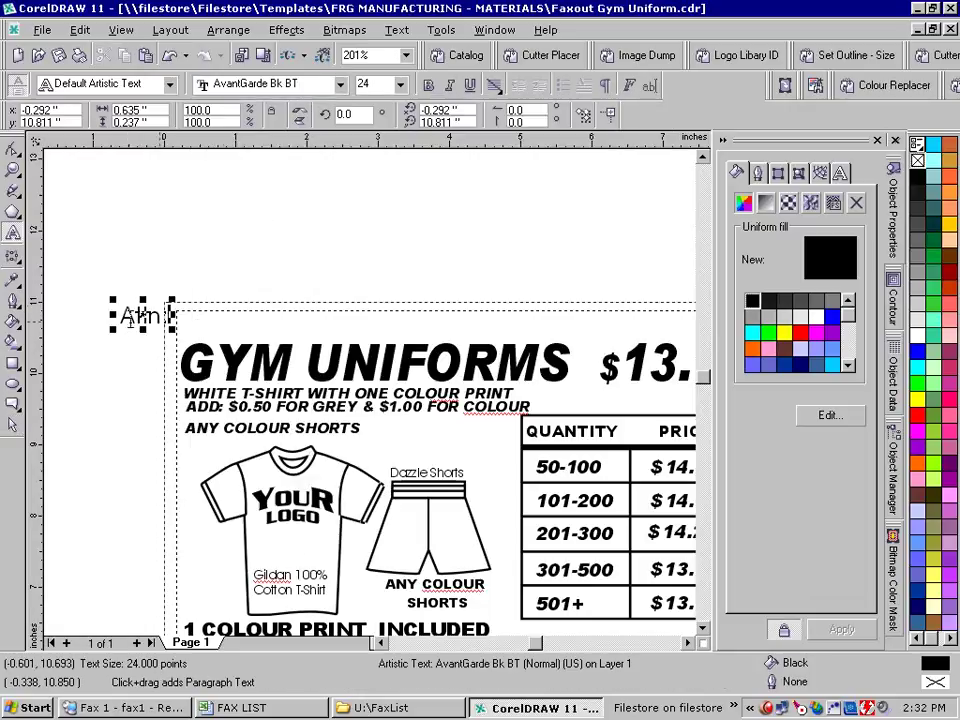
left_click_drag(118, 315, 172, 316)
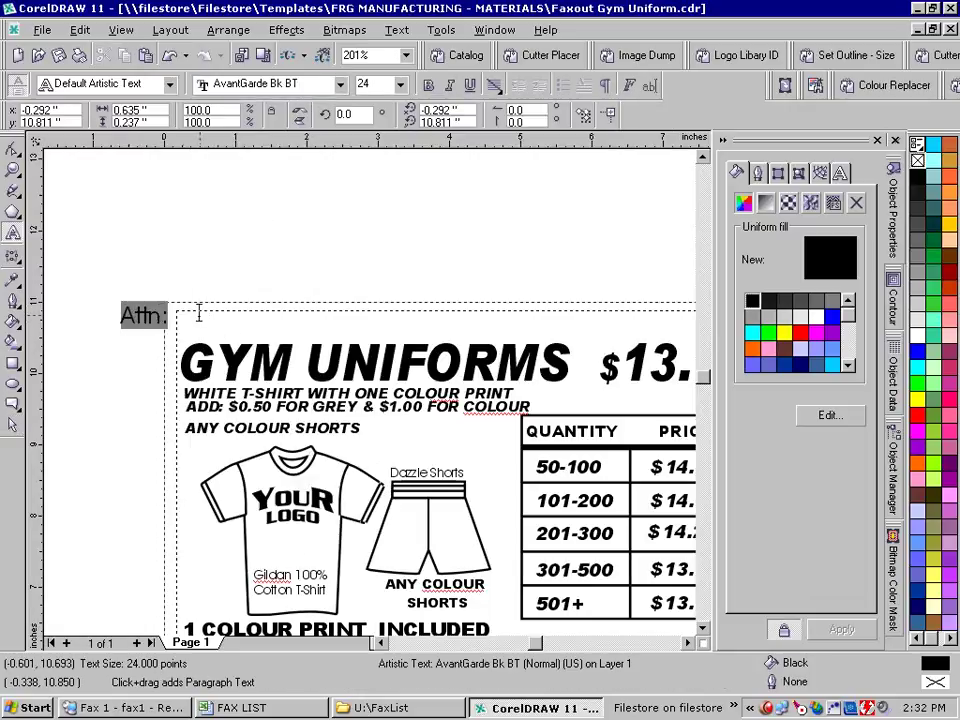
left_click(341, 85)
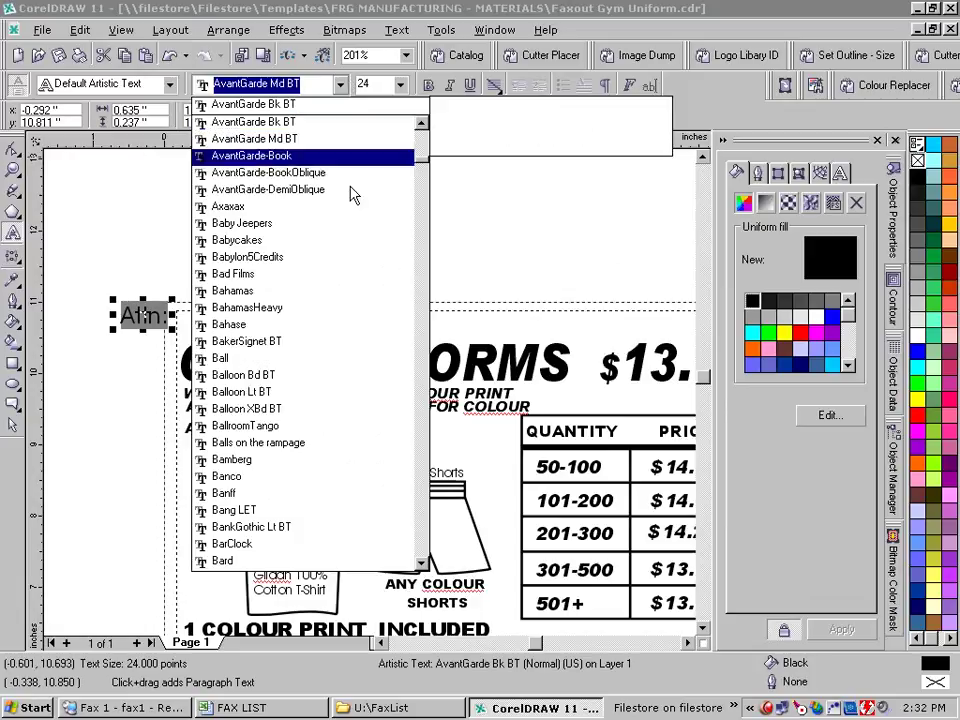
type("Arial Black")
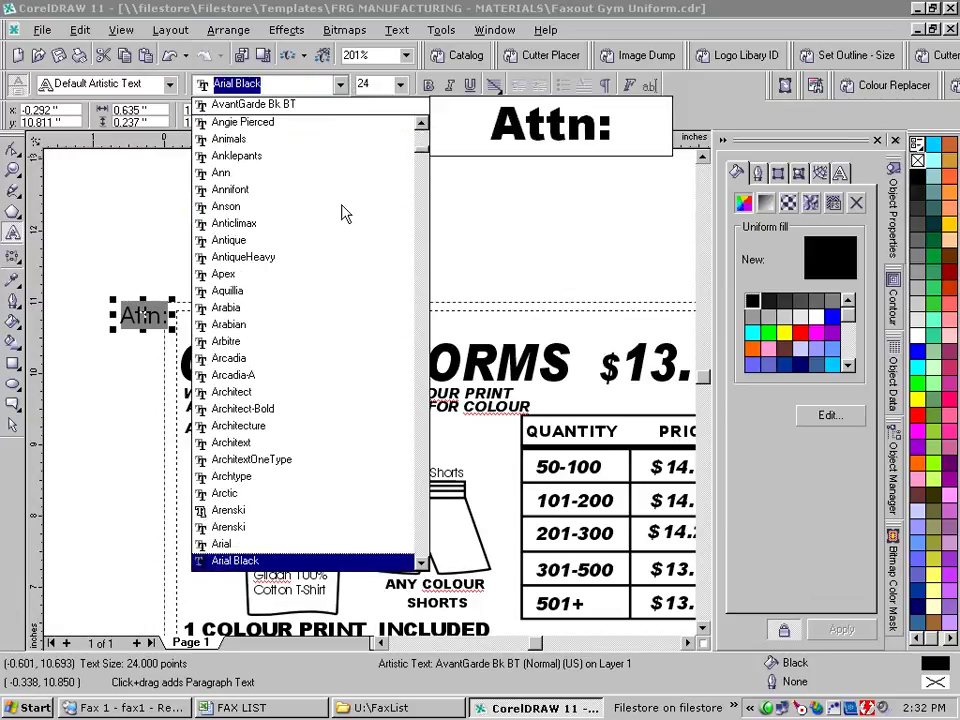
key("Return")
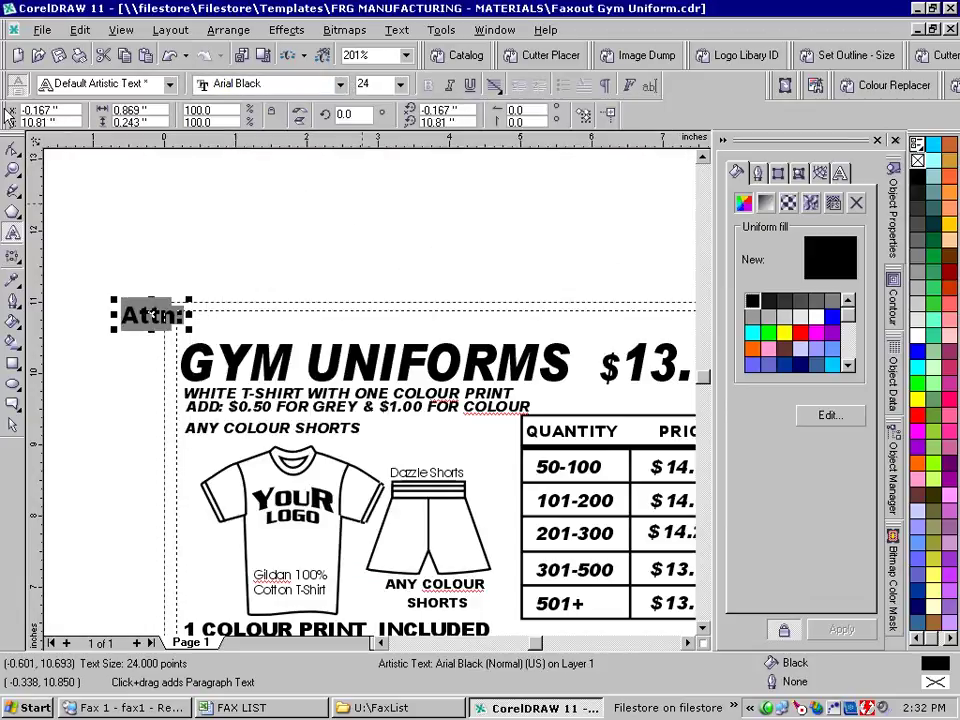
key("Escape")
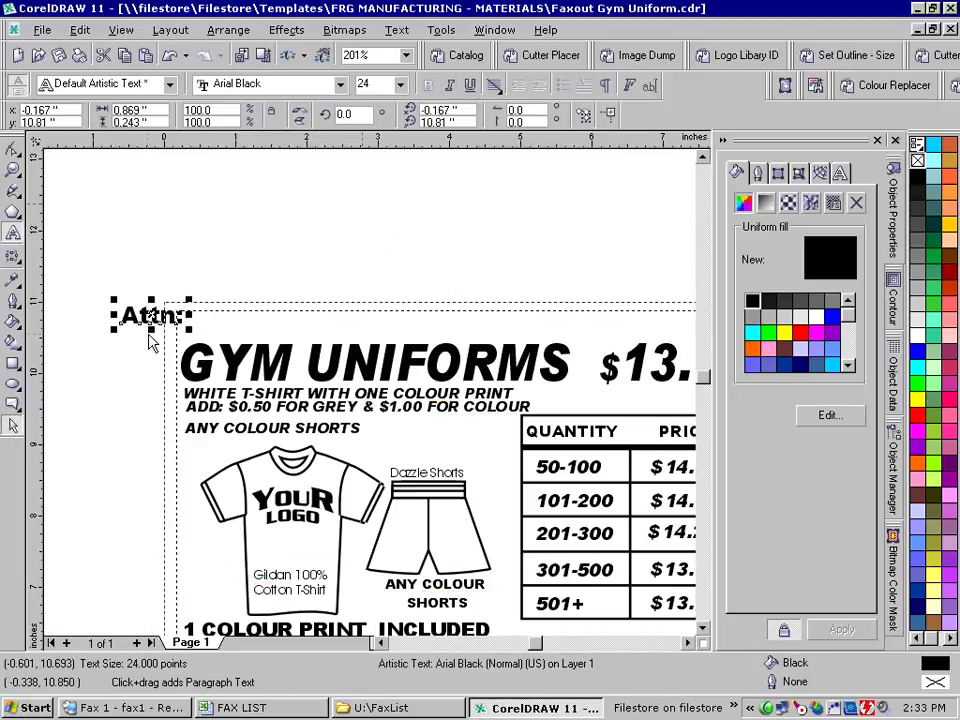
key("space")
left_click_drag(148, 316, 216, 324)
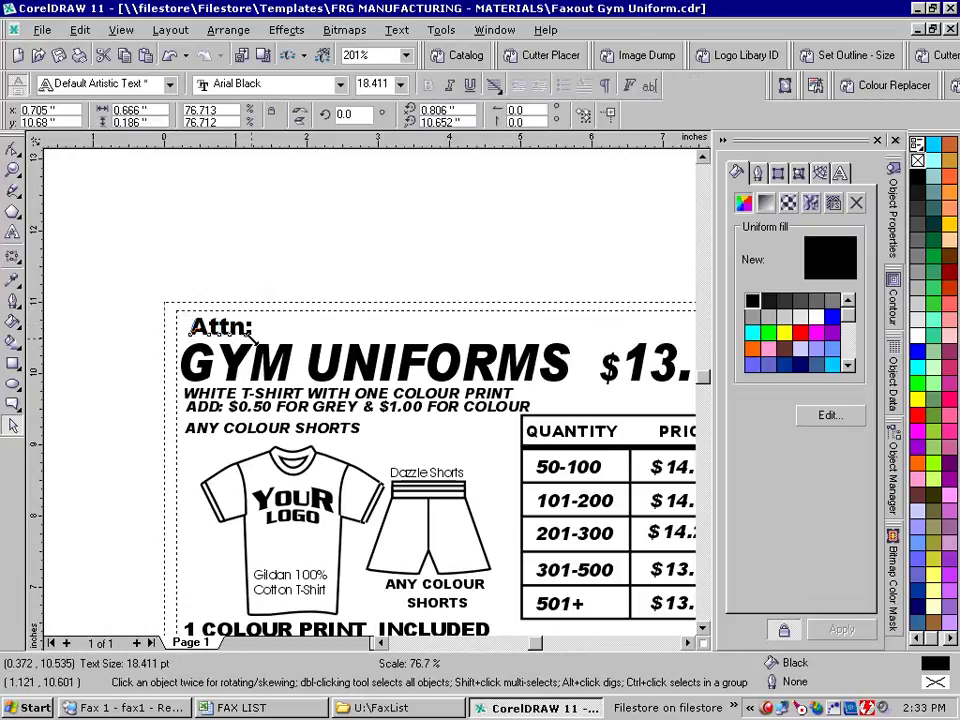
Deselect the Attn: text and zoom out to view the whole page
left_click(306, 311)
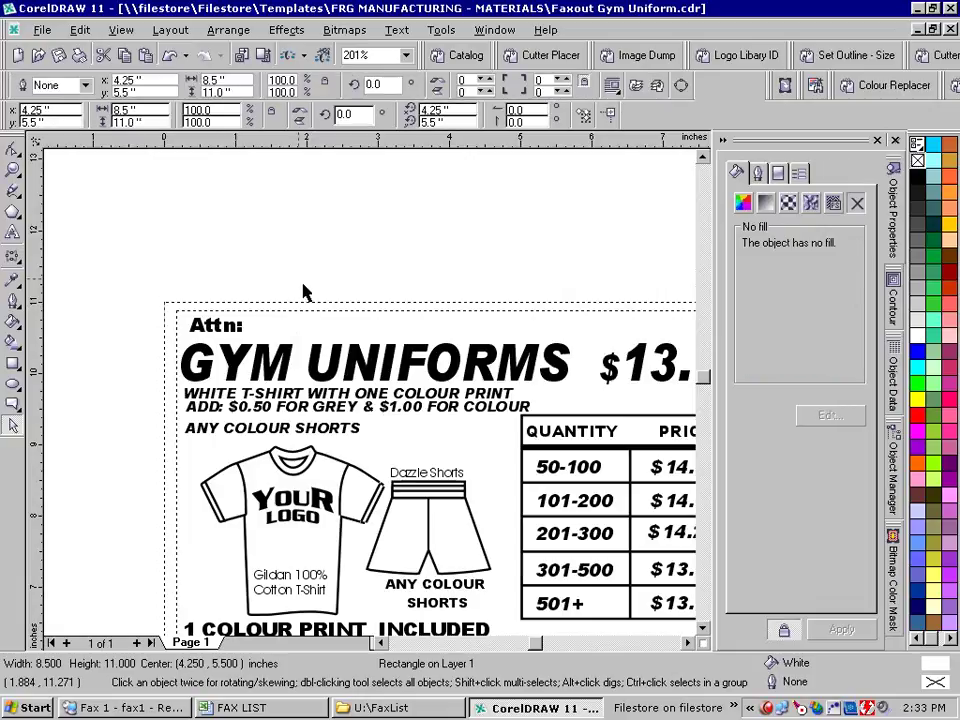
left_click(308, 295)
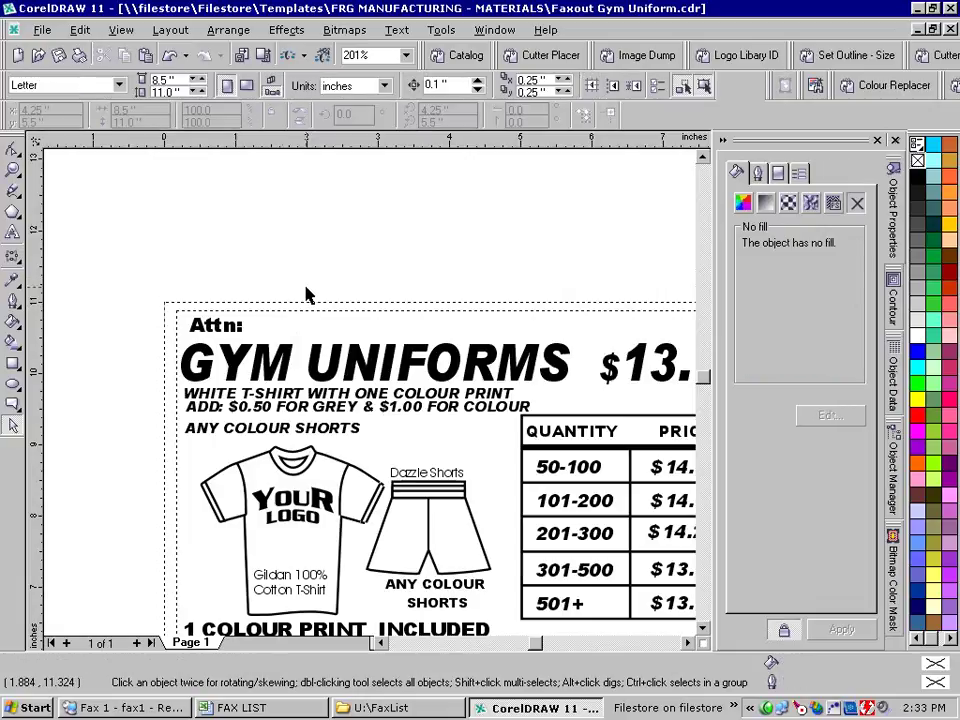
left_click(13, 170)
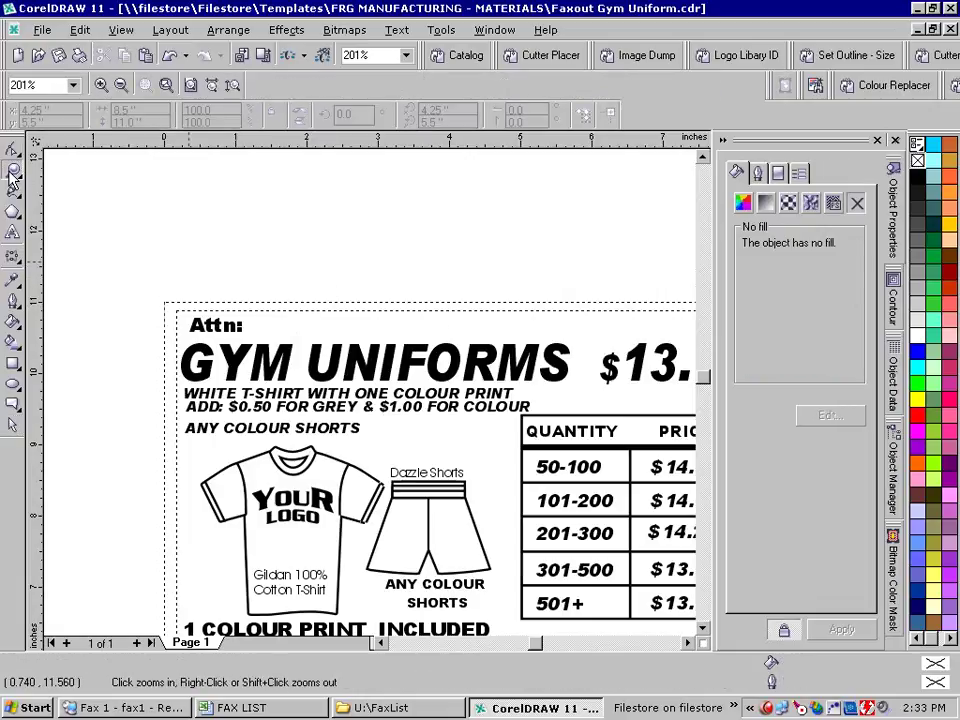
right_click(354, 374)
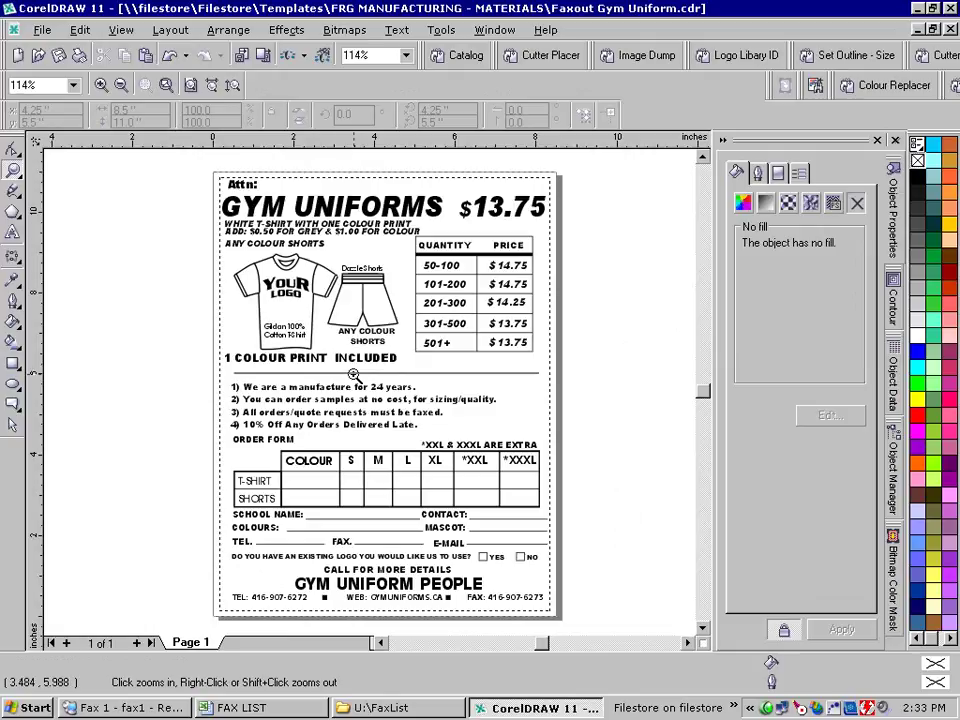
left_click(13, 148)
key("space")
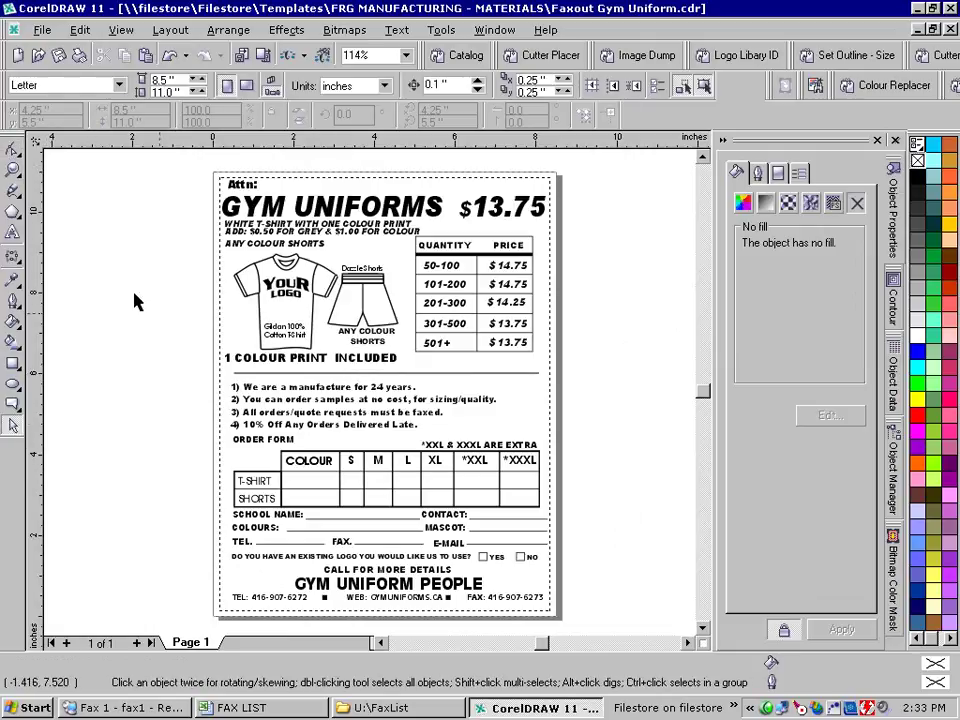
Export the flyer as JPG 'Faxout Gym Uniform' to Templates\FRG MANUFACTURING - MATERIALS
left_click(43, 31)
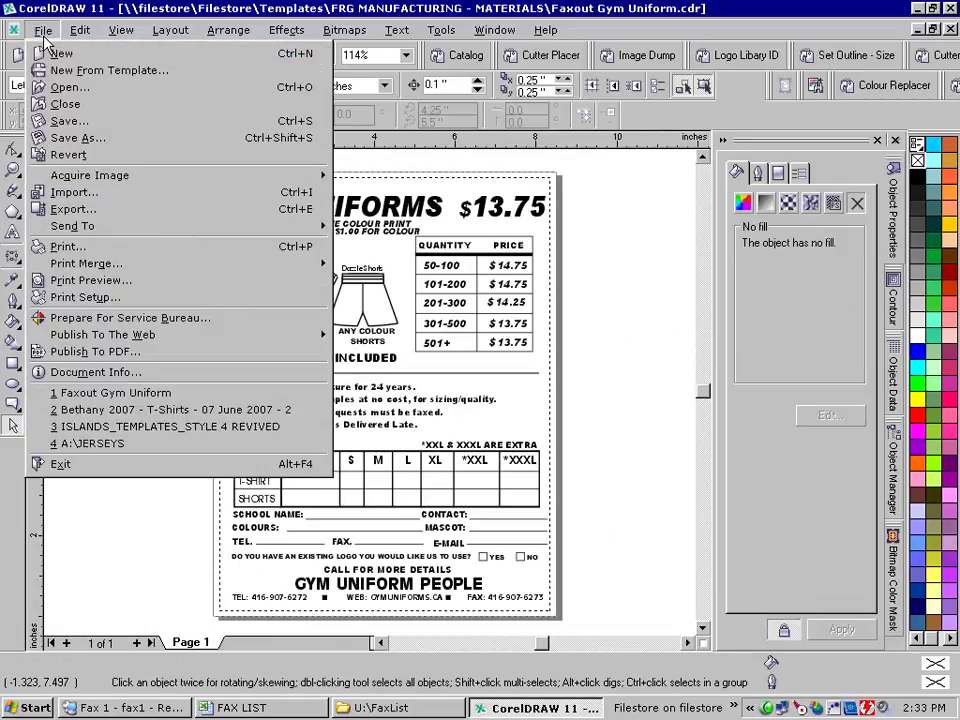
left_click(57, 210)
left_click(374, 207)
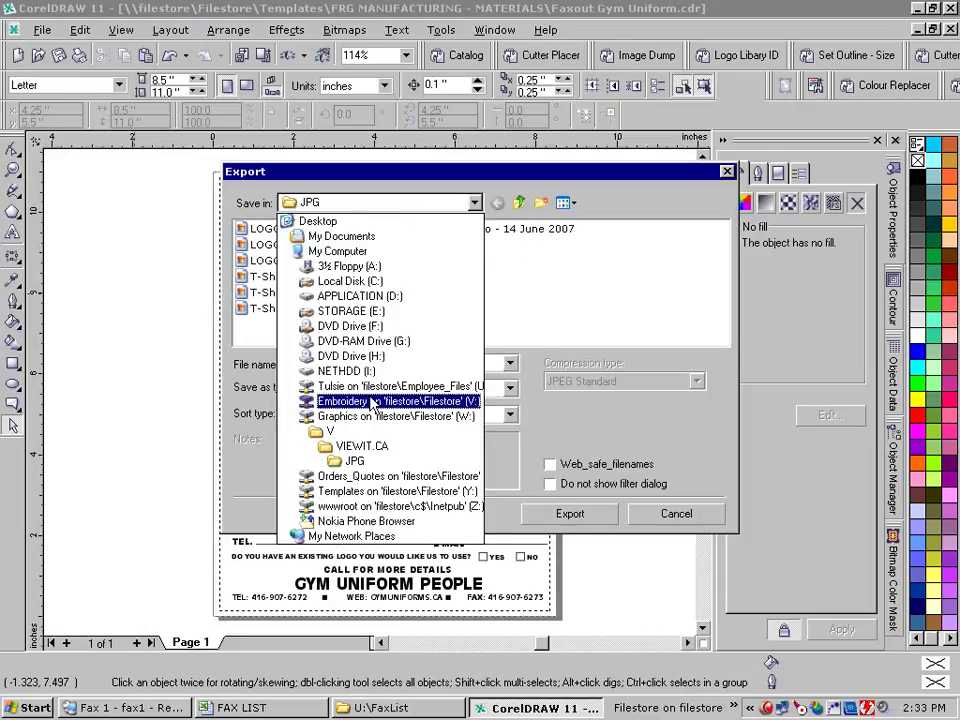
left_click(385, 491)
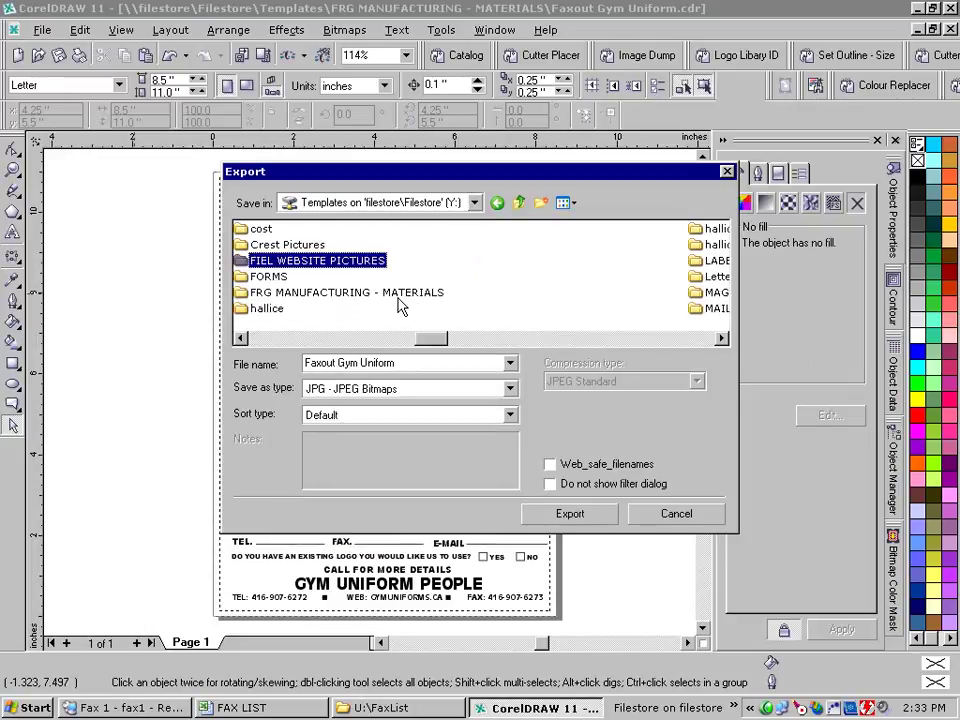
double_click(360, 296)
left_click(360, 366)
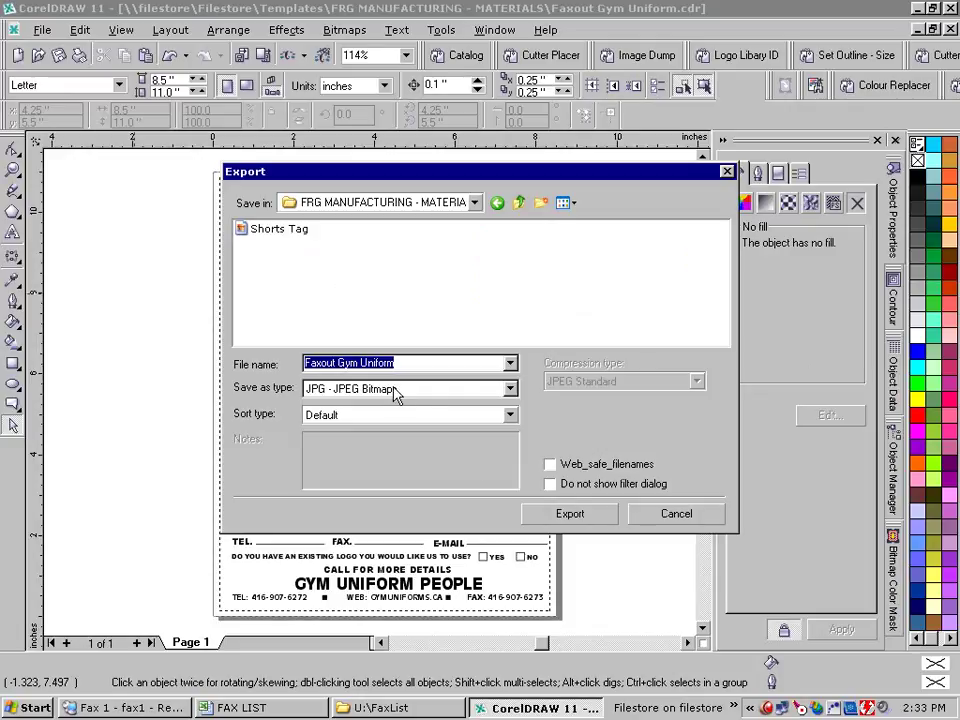
left_click(574, 518)
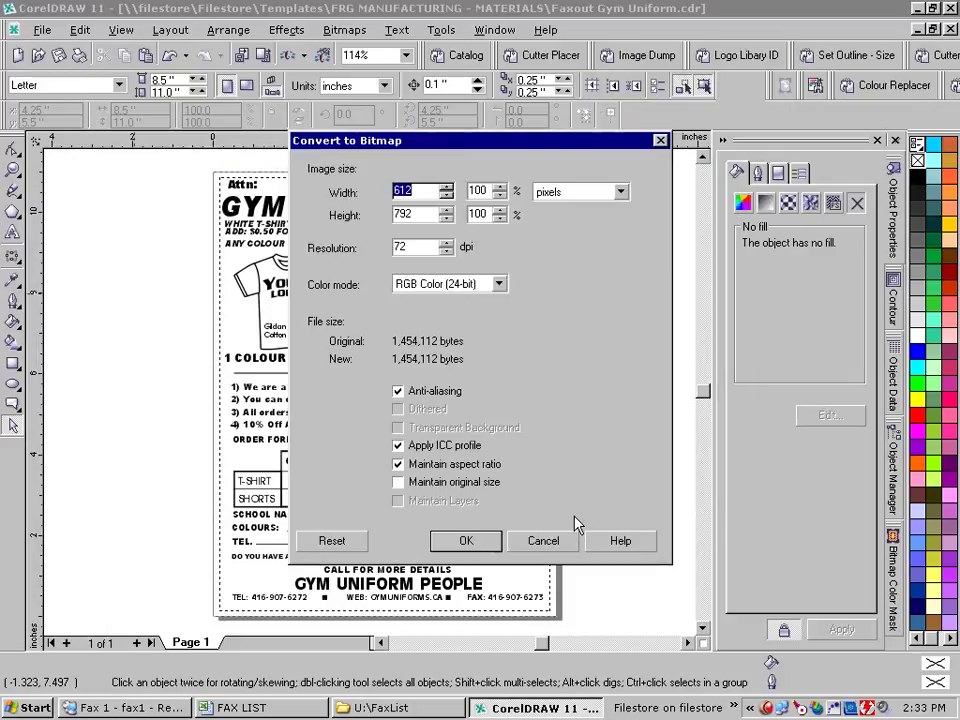
Set the bitmap resolution to 300 dpi, accept the JPEG settings, then save and close the flyer
double_click(406, 246)
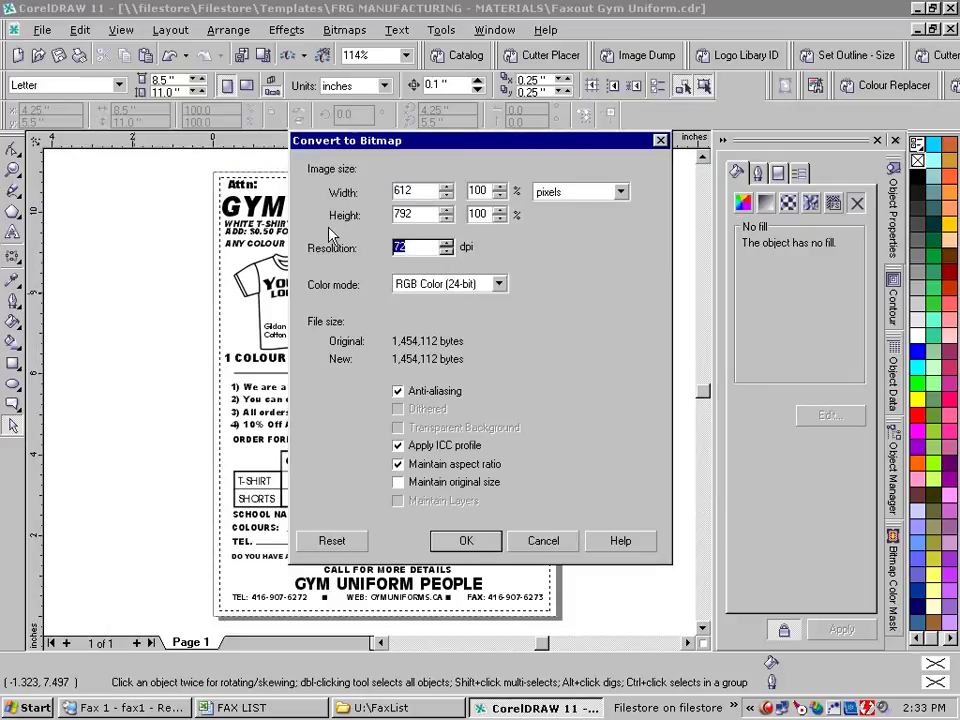
type("300")
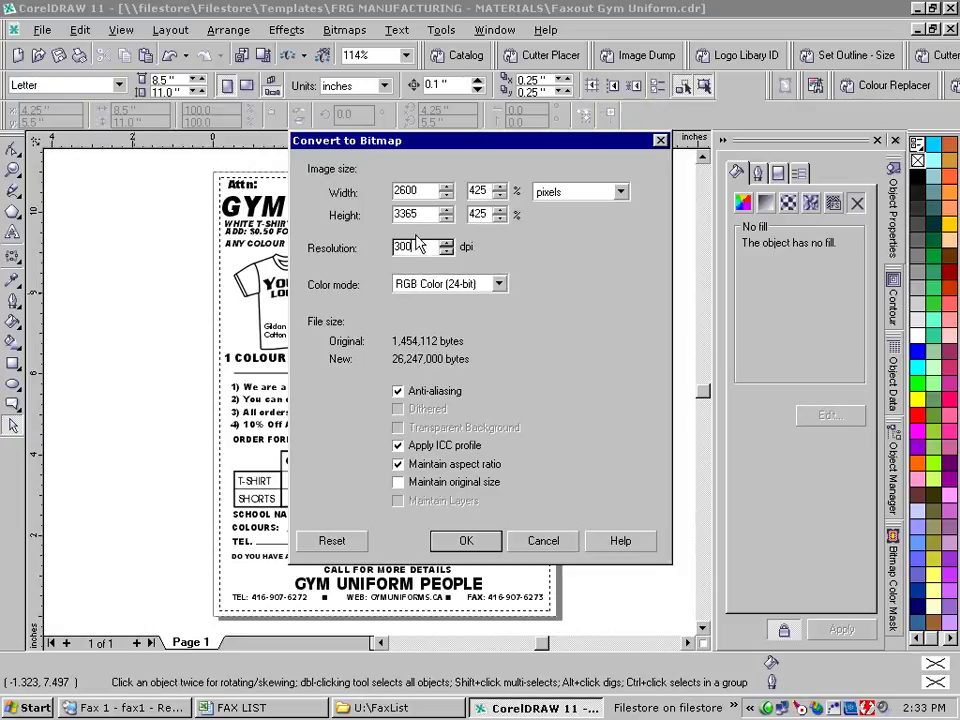
left_click(432, 191)
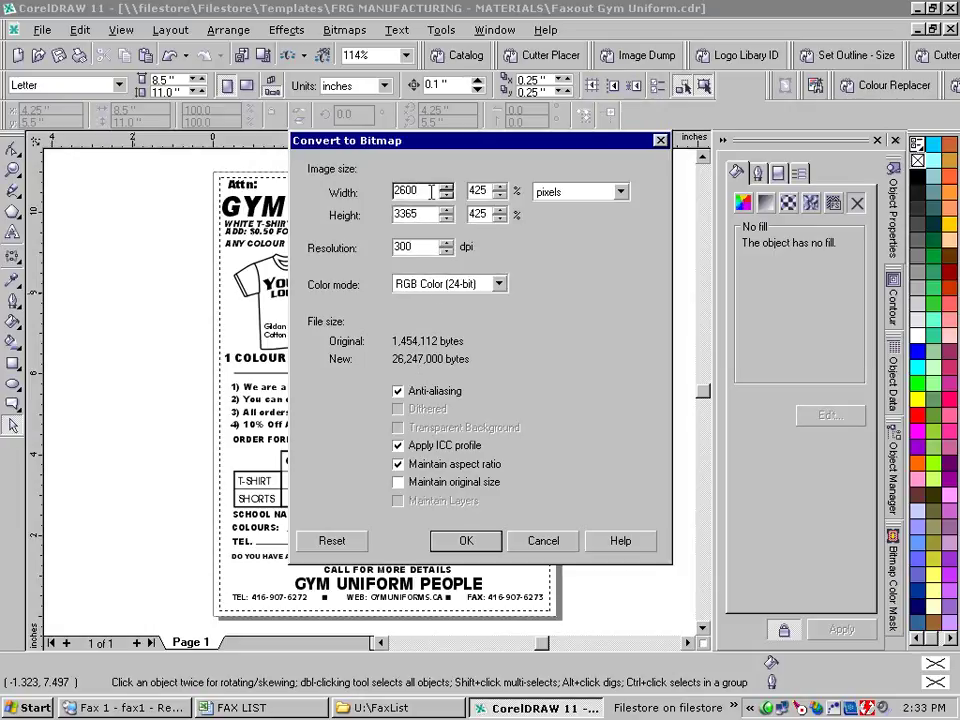
left_click(402, 248)
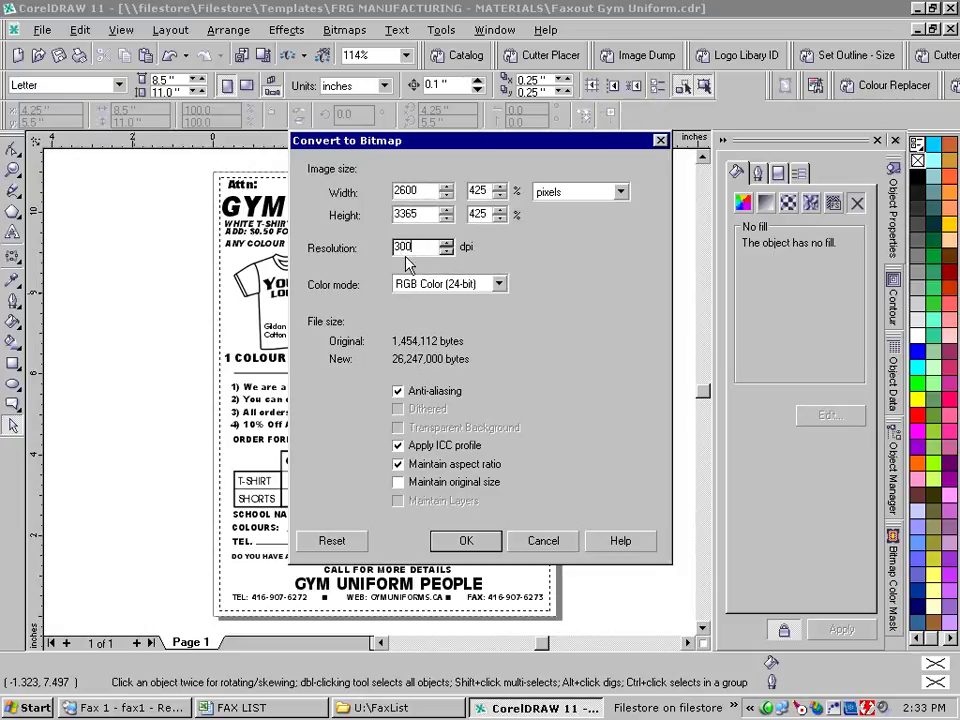
left_click(398, 398)
left_click(450, 541)
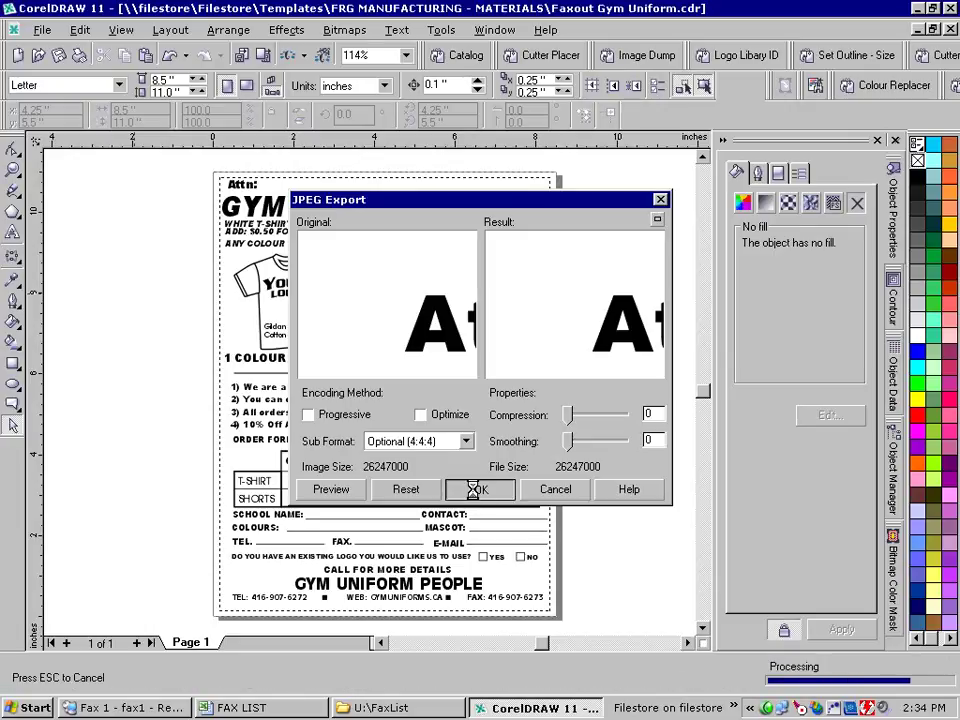
left_click(475, 489)
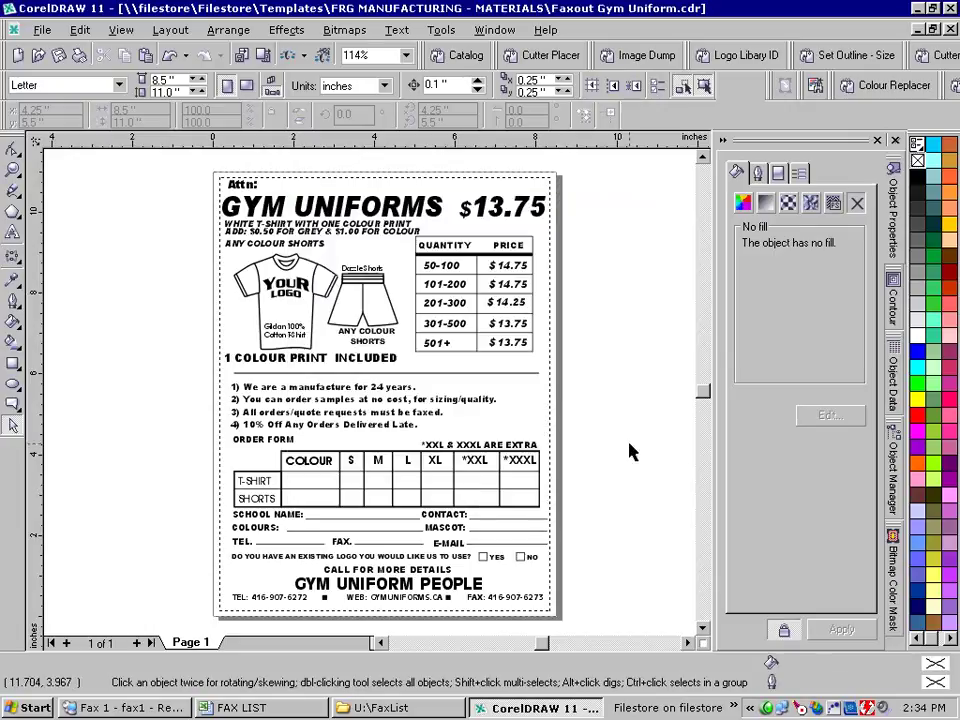
left_click(950, 31)
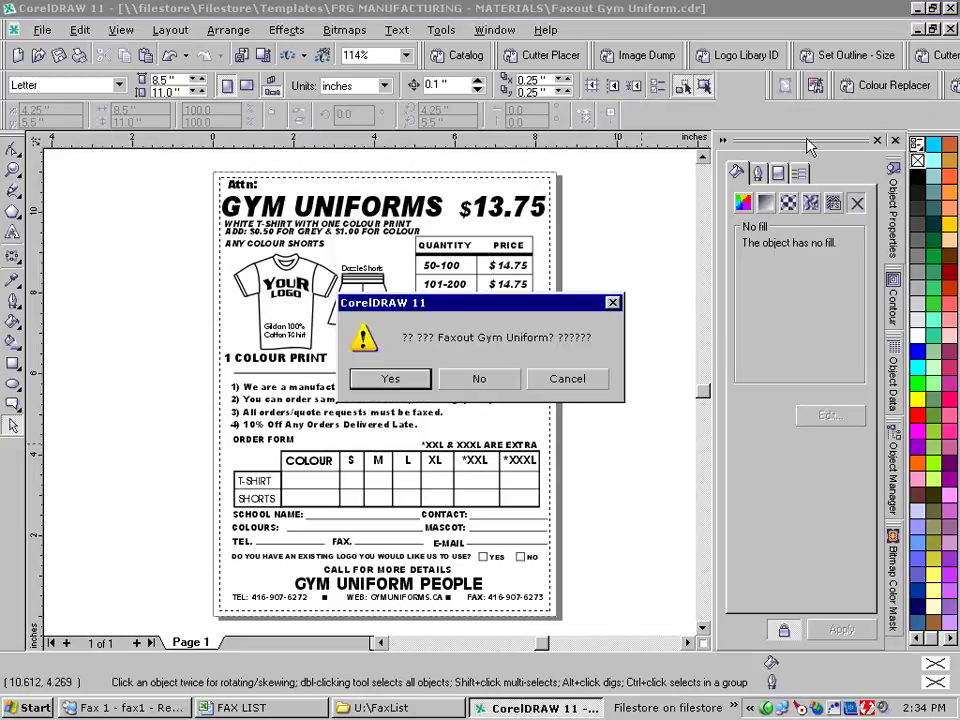
left_click(378, 380)
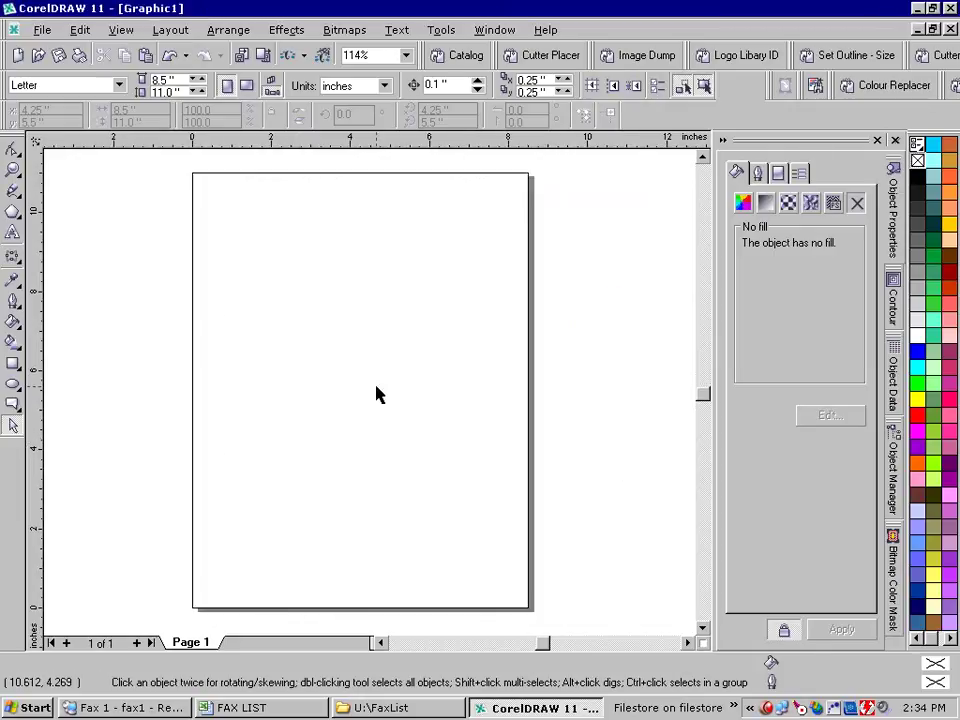
Minimise CorelDRAW, restore Message Manager, and create a new cover page in Cover Pages (General)
left_click(480, 707)
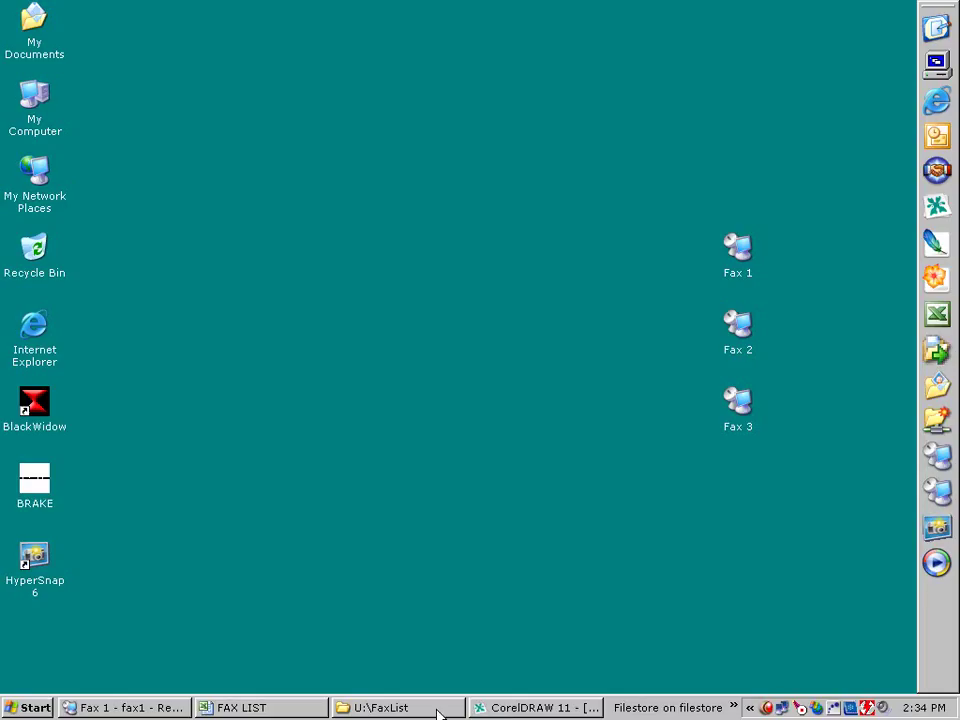
left_click(130, 708)
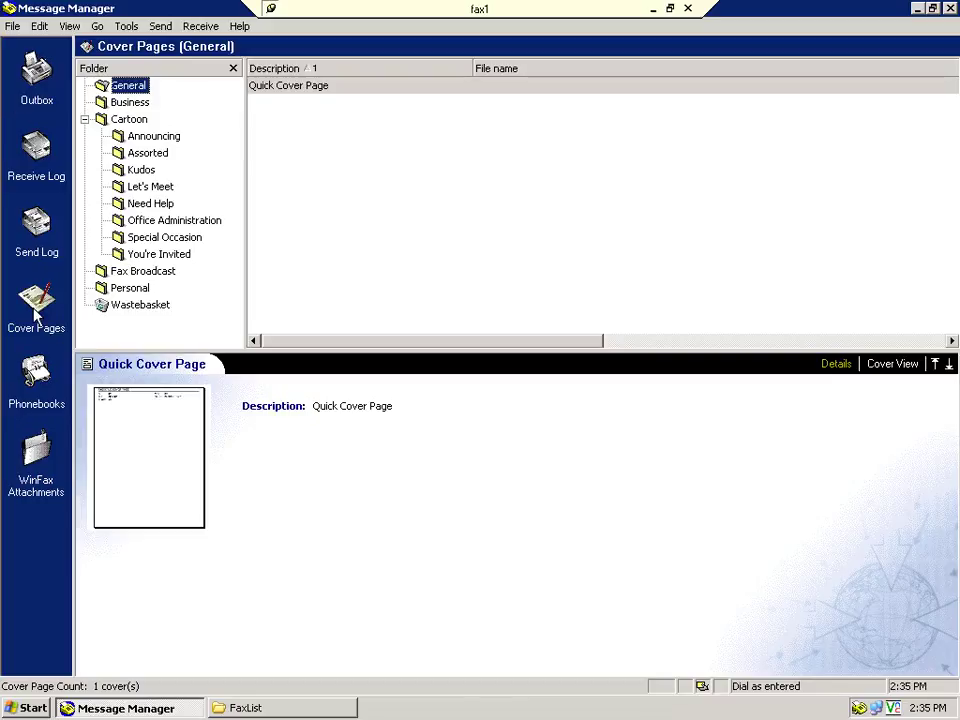
right_click(344, 175)
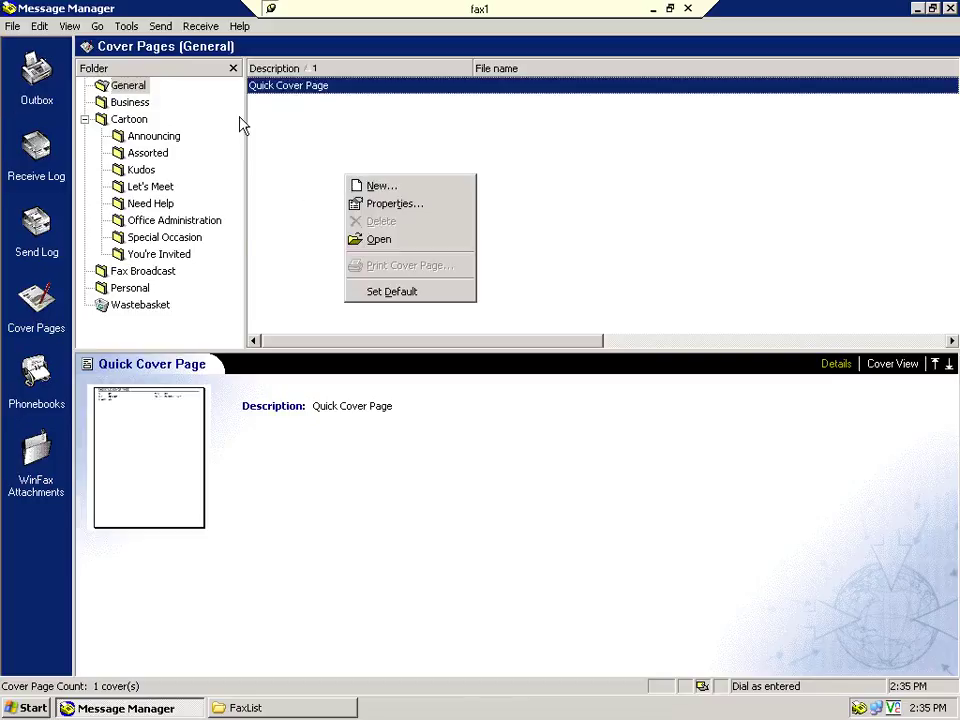
left_click(370, 186)
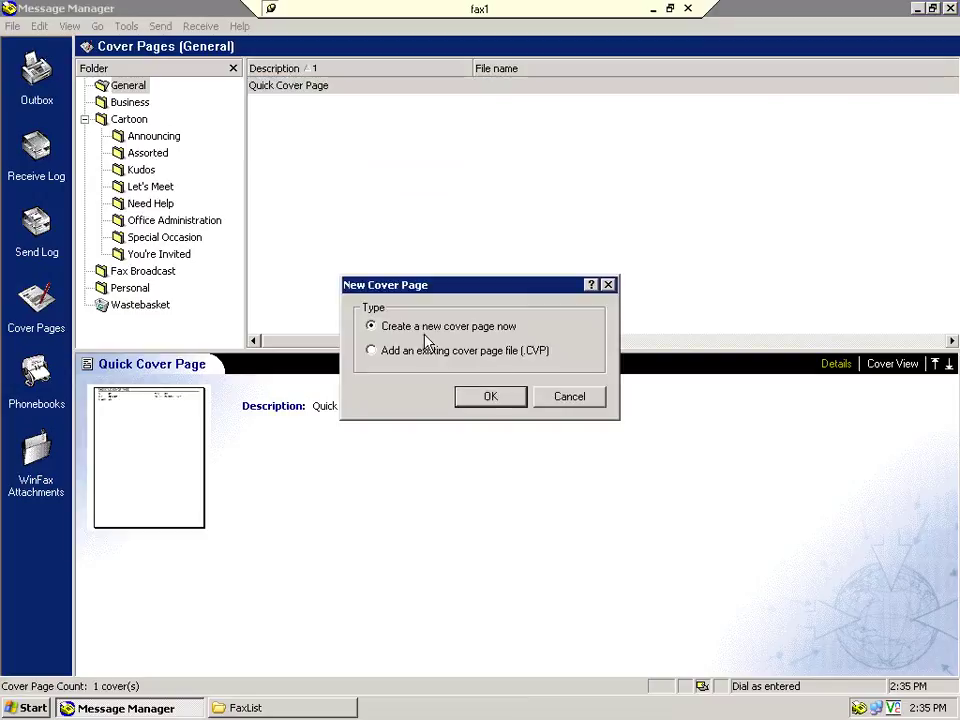
left_click(511, 401)
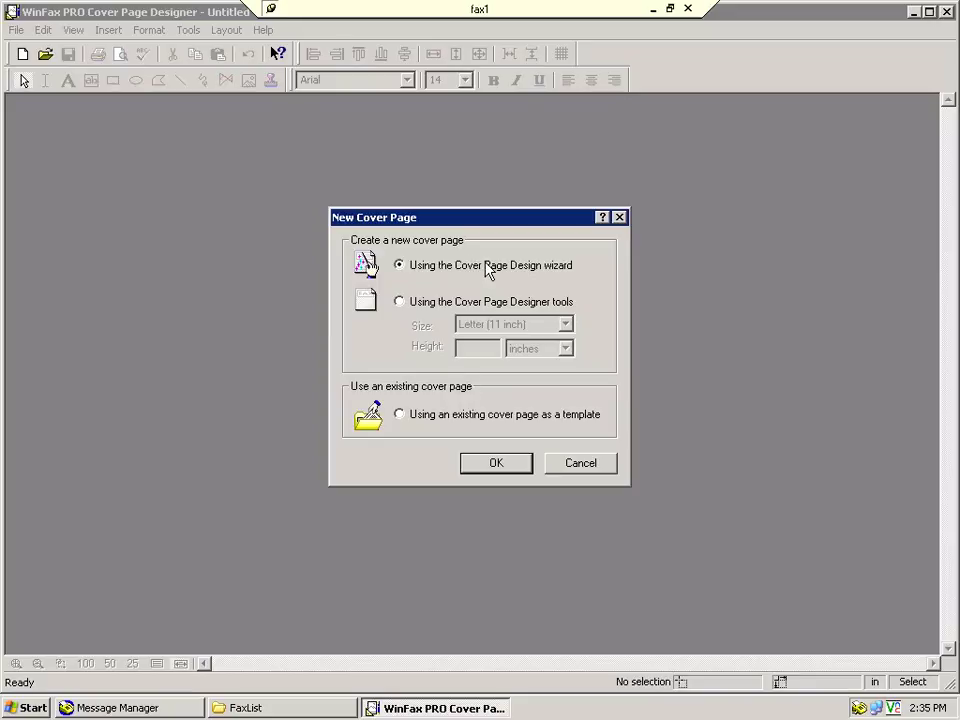
Choose to design with the Cover Page Designer tools on a Letter (11 inch) page
left_click(476, 303)
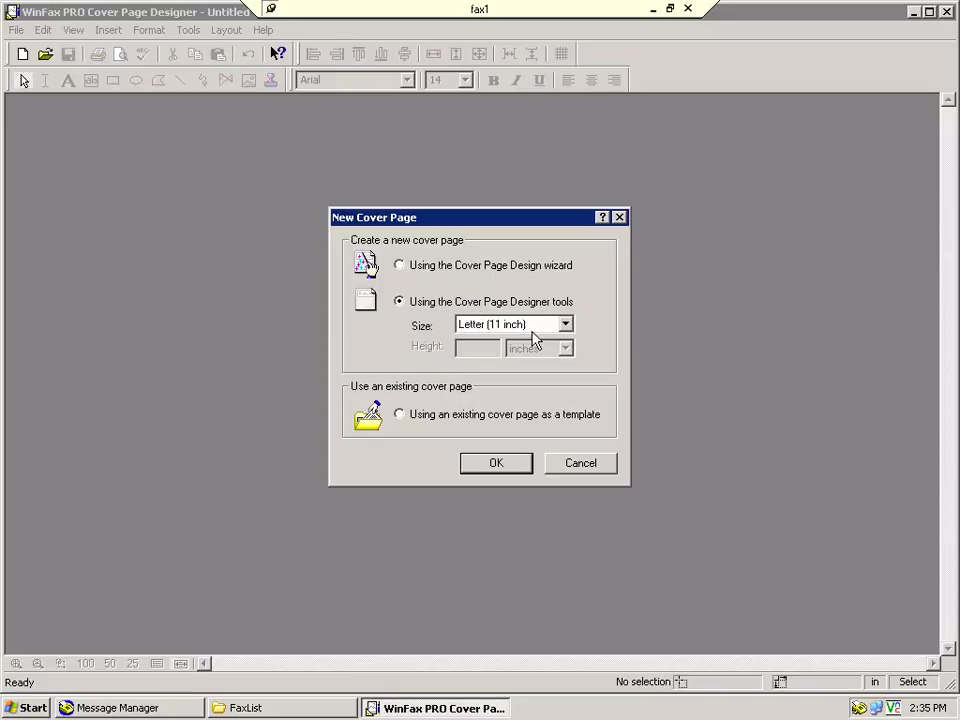
left_click(536, 328)
left_click(502, 341)
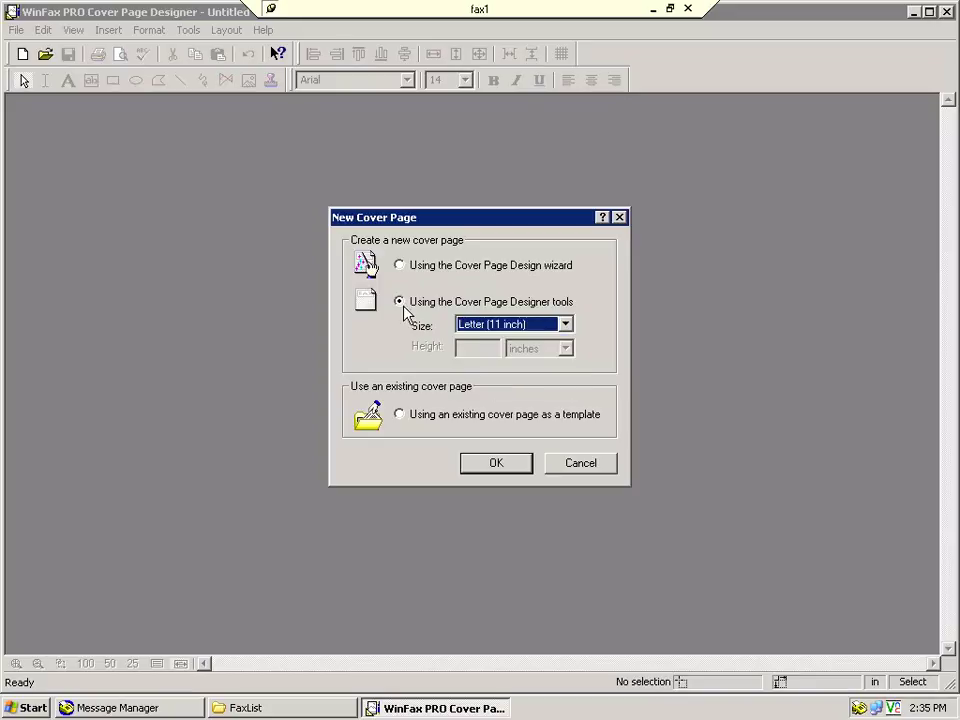
left_click(489, 466)
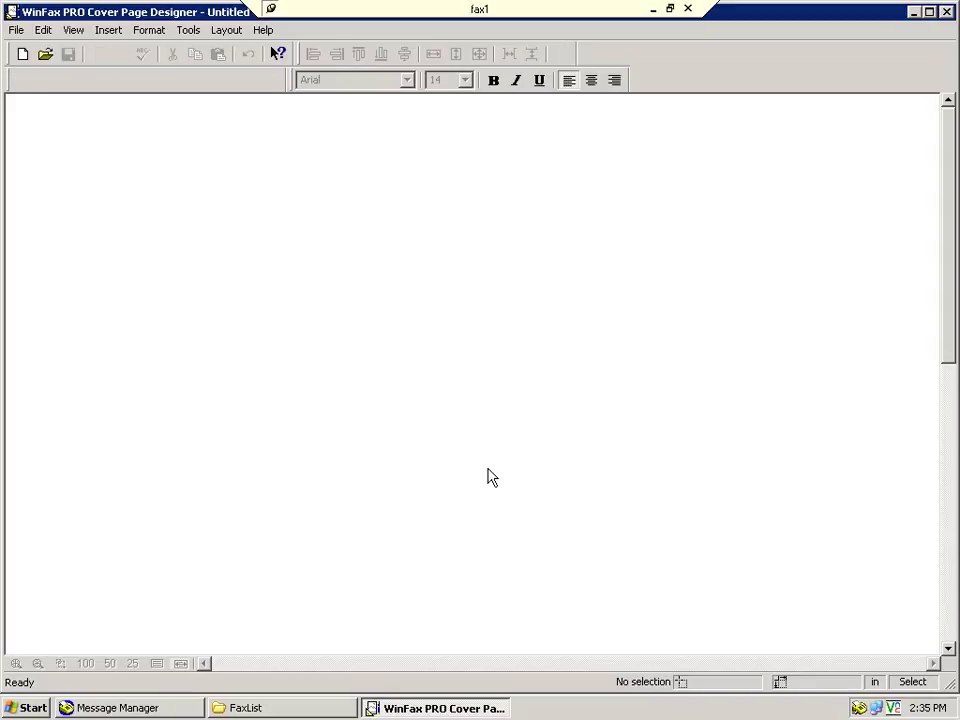
left_click_drag(941, 296, 953, 168)
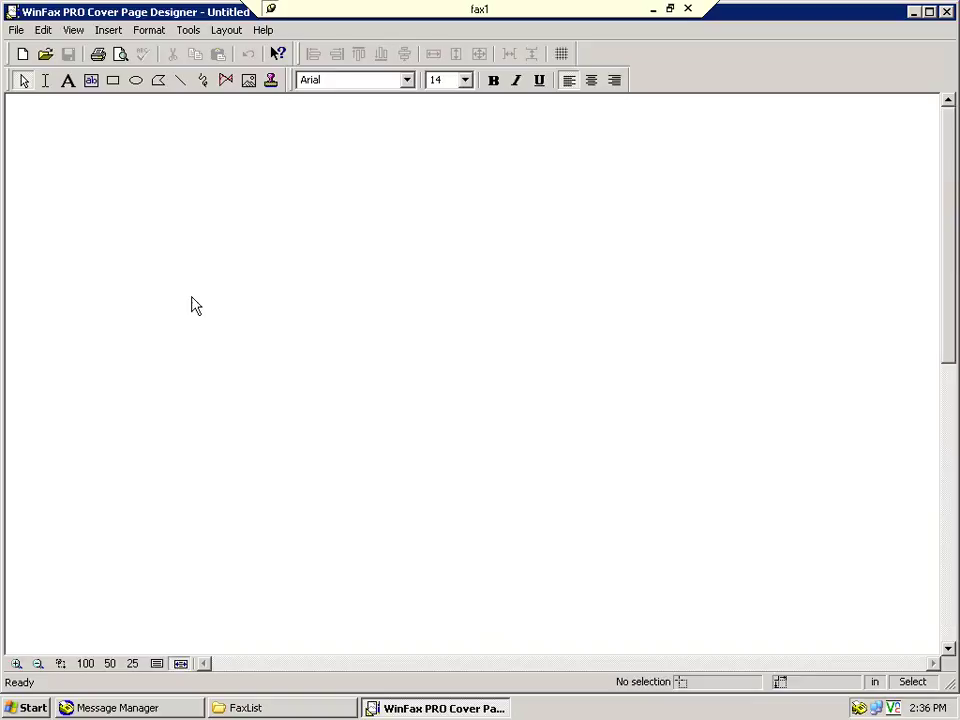
left_click(20, 708)
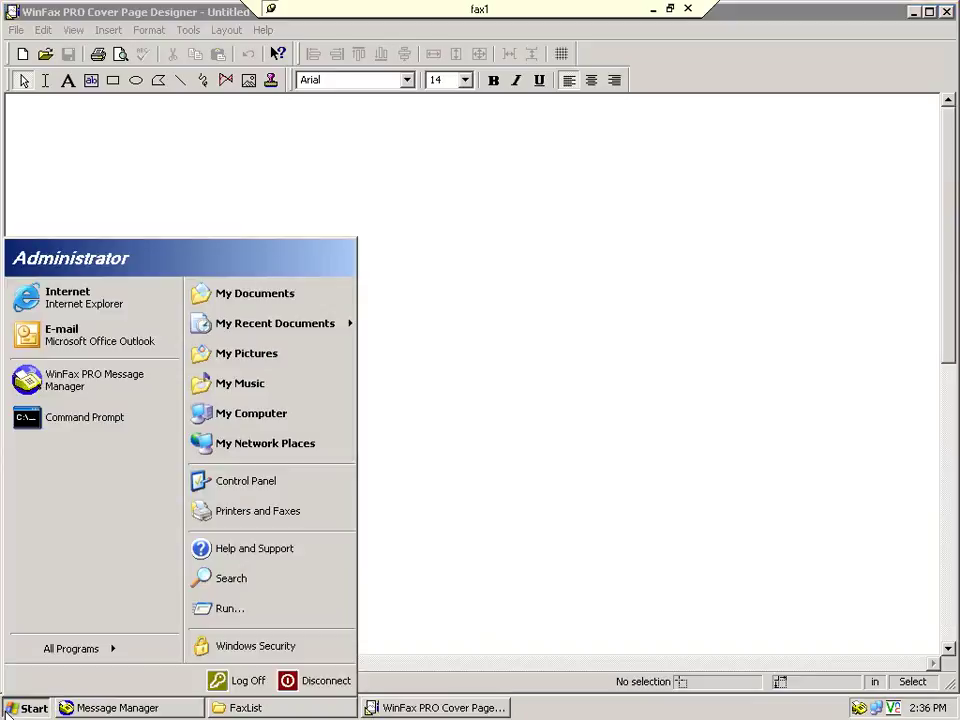
left_click(293, 610)
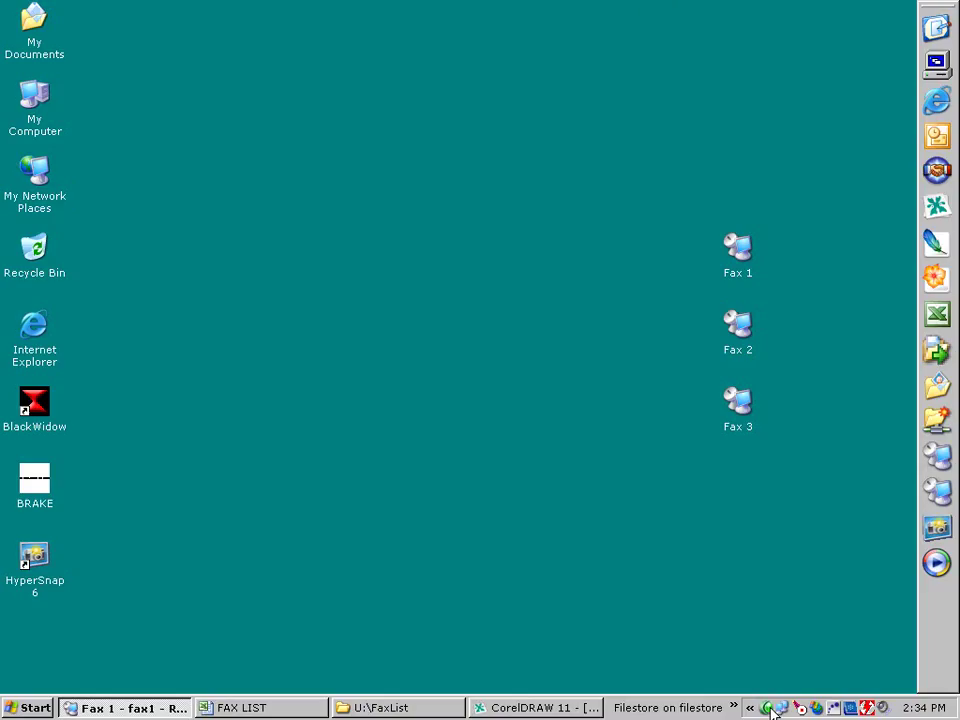
right_click(772, 710)
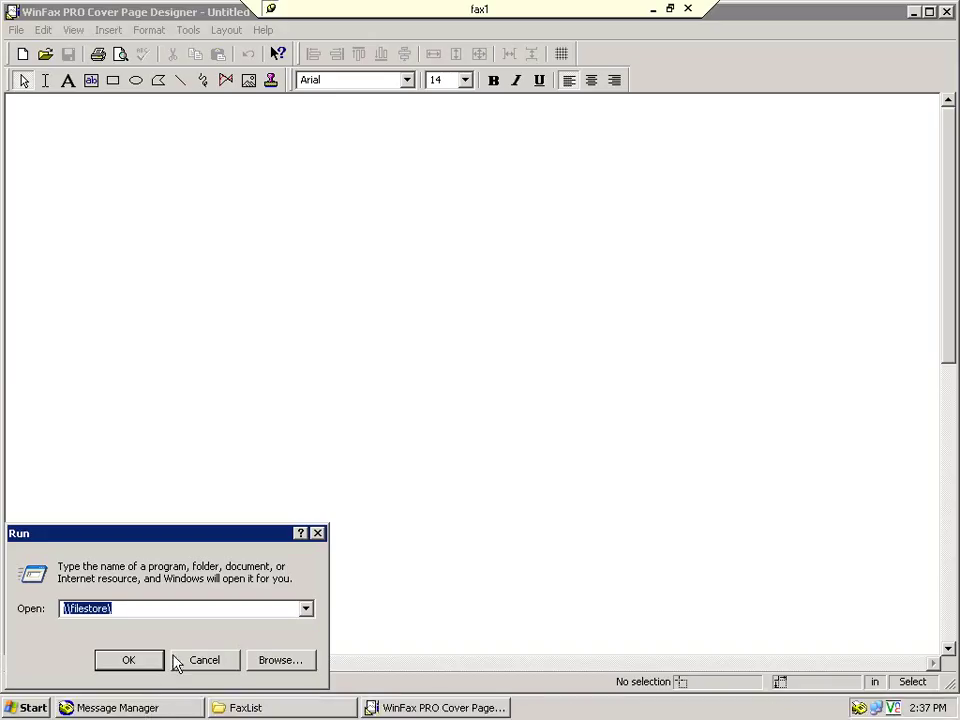
left_click_drag(228, 545, 324, 471)
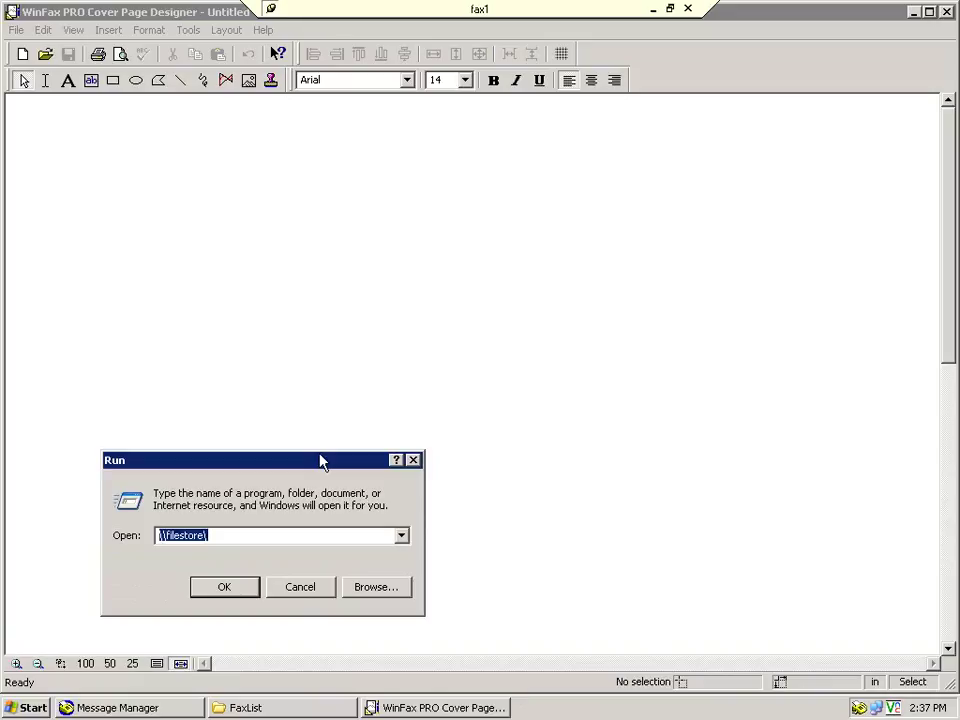
key("End")
key("Return")
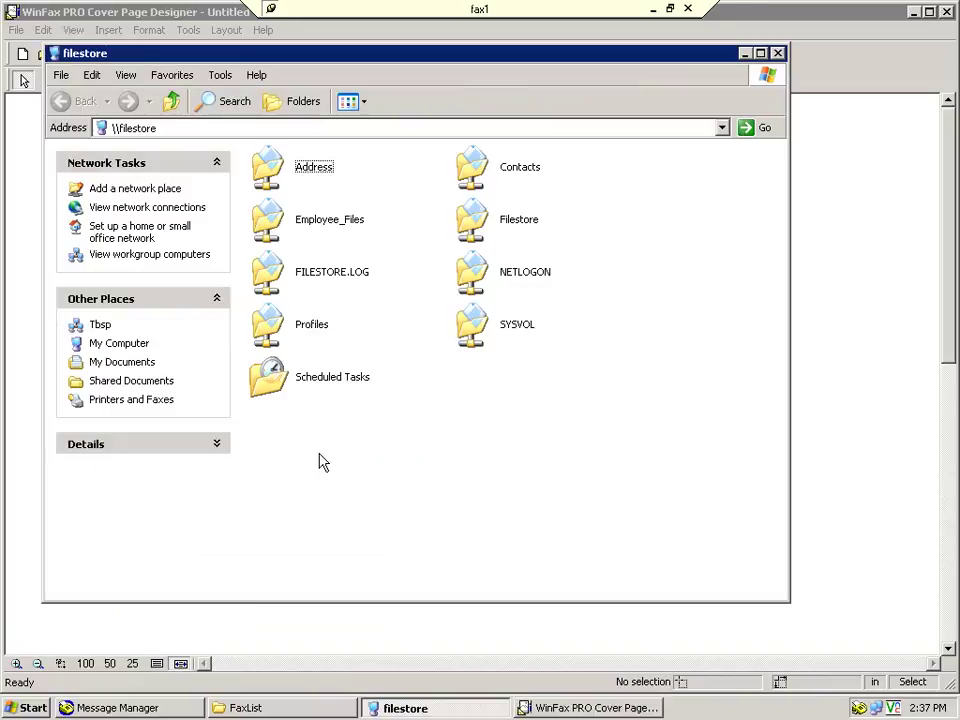
key("Down")
key("Down")
key("Right")
key("Up")
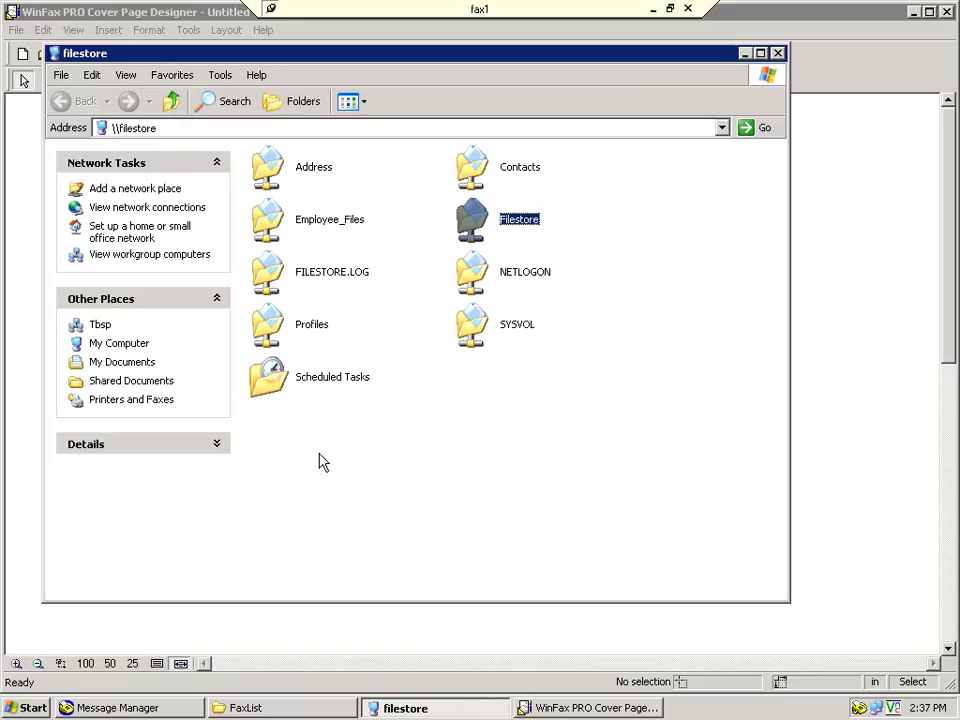
key("Return")
key("t")
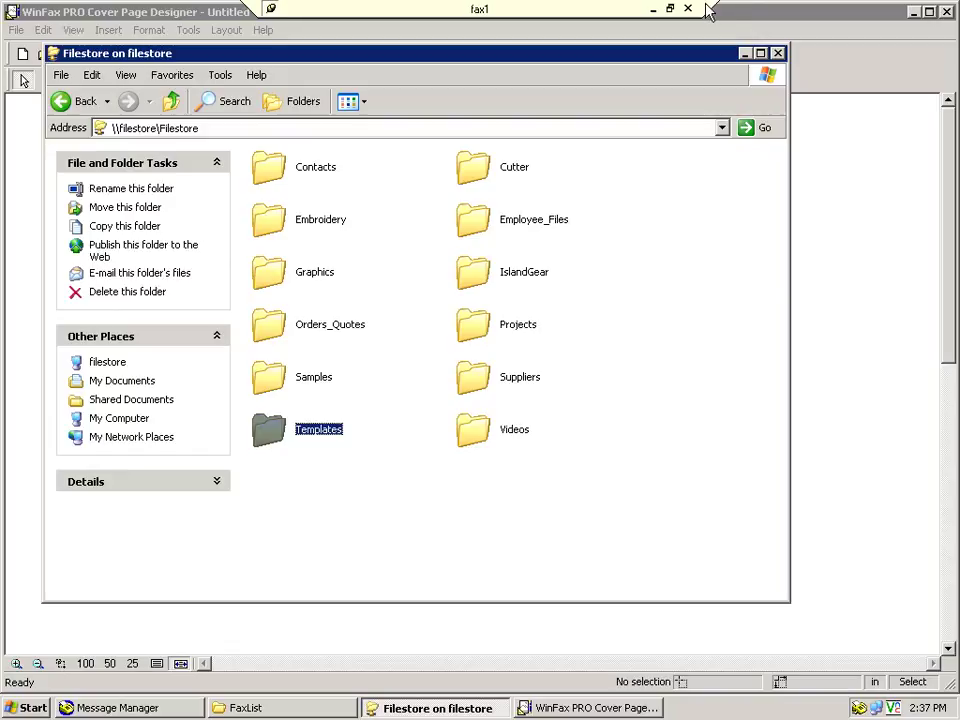
left_click(670, 8)
key("super+d")
right_click(767, 710)
left_click(729, 604)
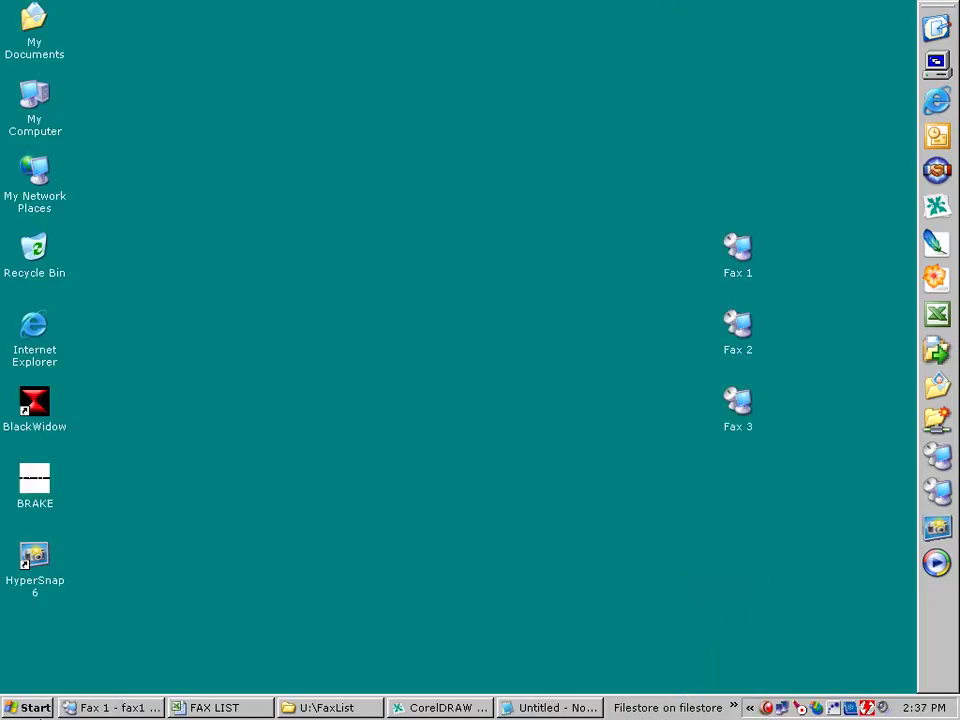
left_click(95, 707)
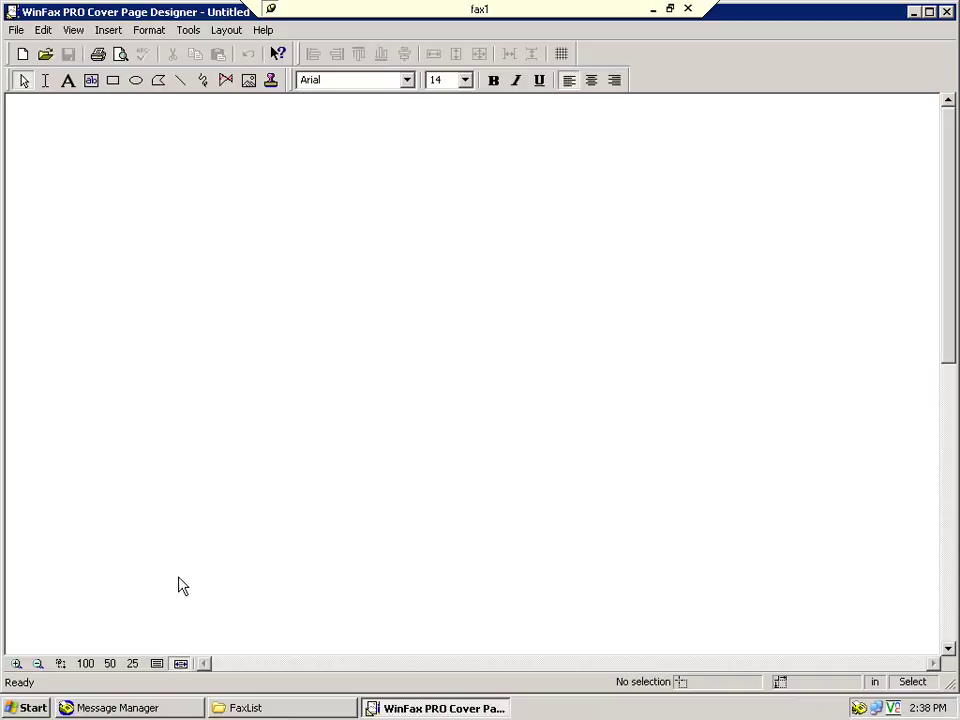
Open the \\filestore network share through Start > Run
left_click(24, 705)
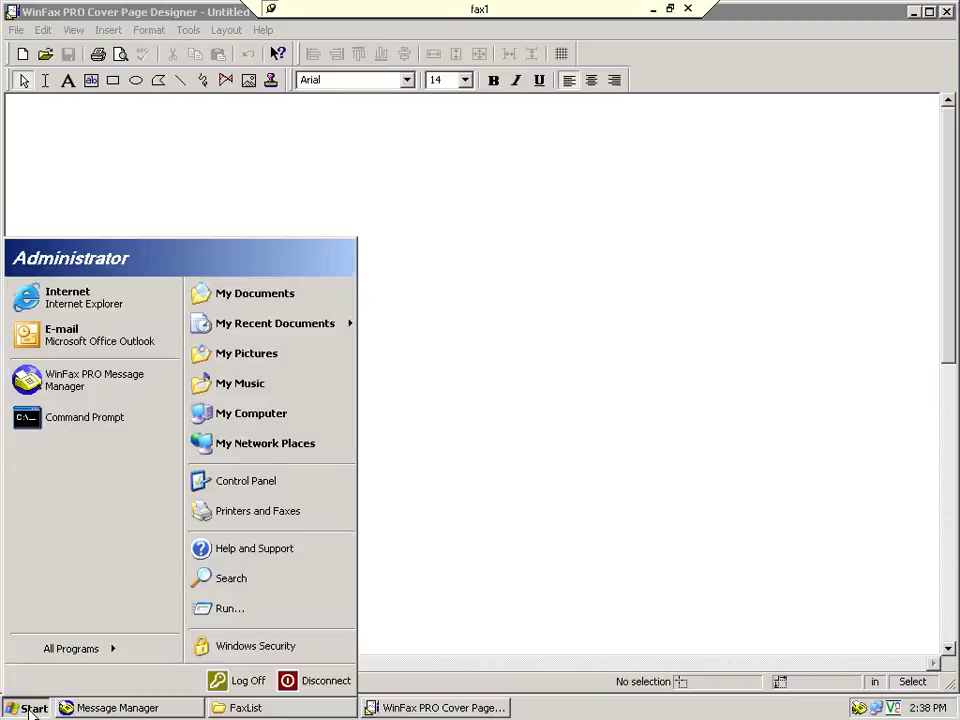
left_click(254, 610)
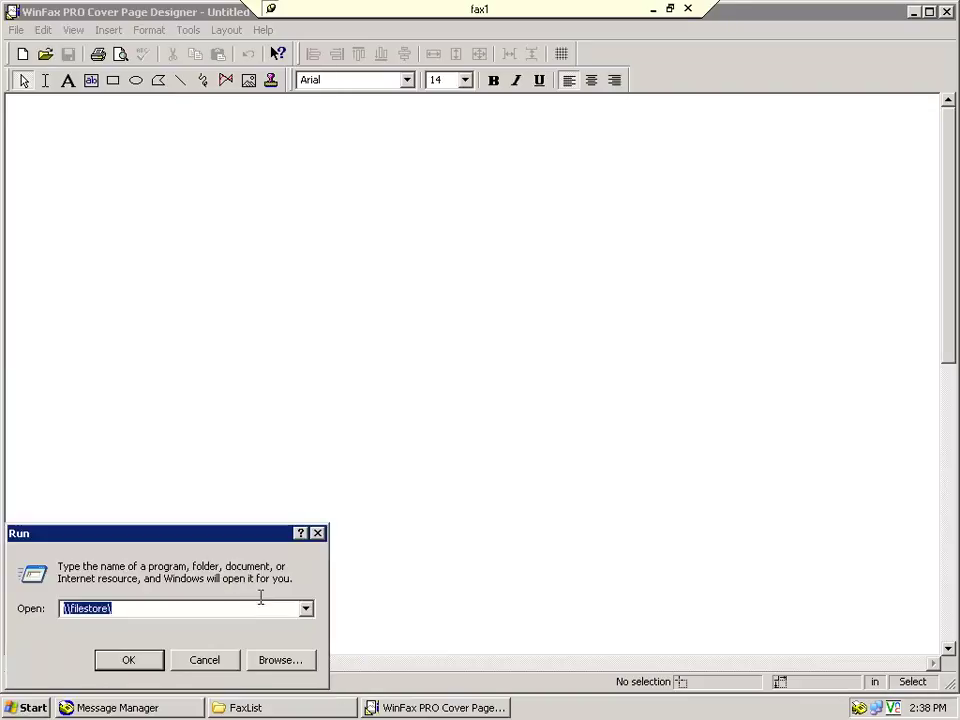
key("Left")
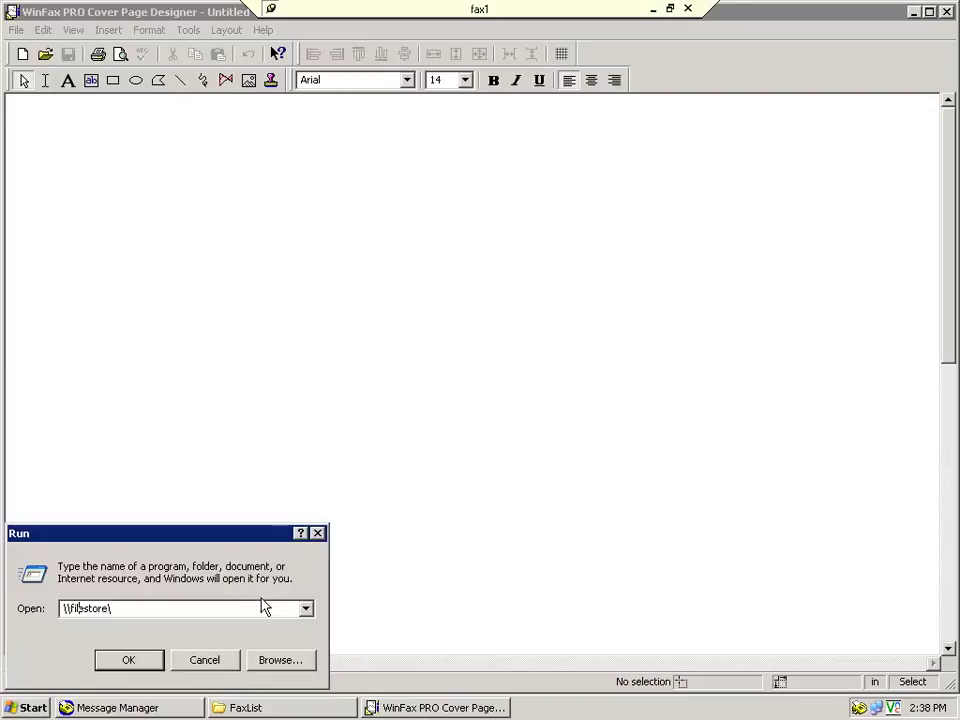
key("shift+Right")
key("Return")
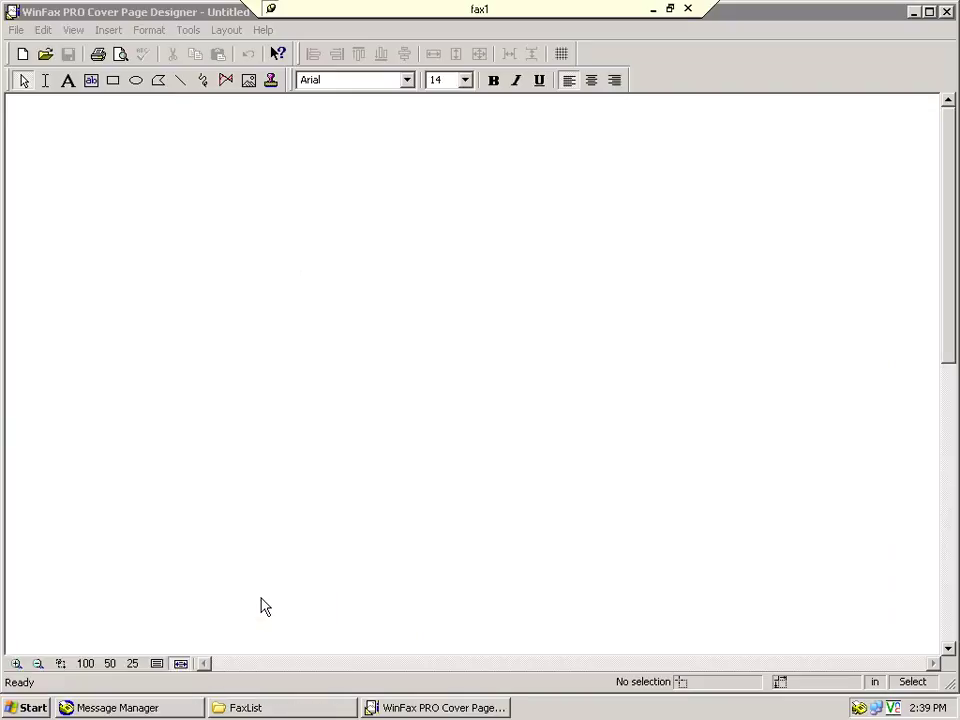
Browse Filestore\Templates\FRG MANUFACTURING - MATERIALS to the Faxout Gym Uniform JPEG, then check My Documents
key("Down")
key("Right")
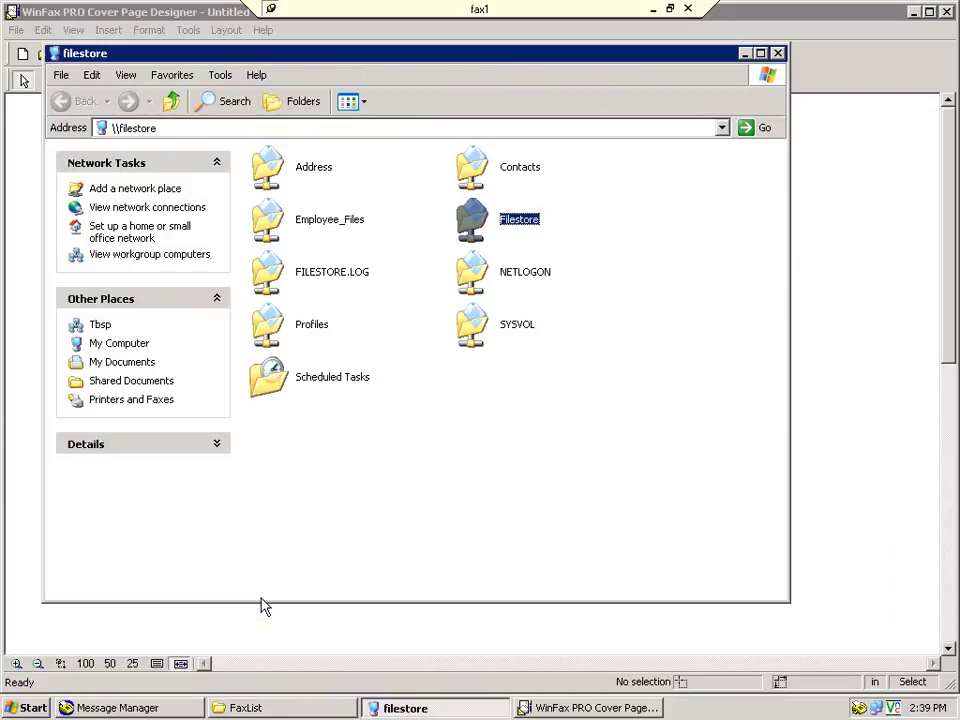
key("Return")
key("Down")
key("Down")
key("Down")
key("Down")
key("Down")
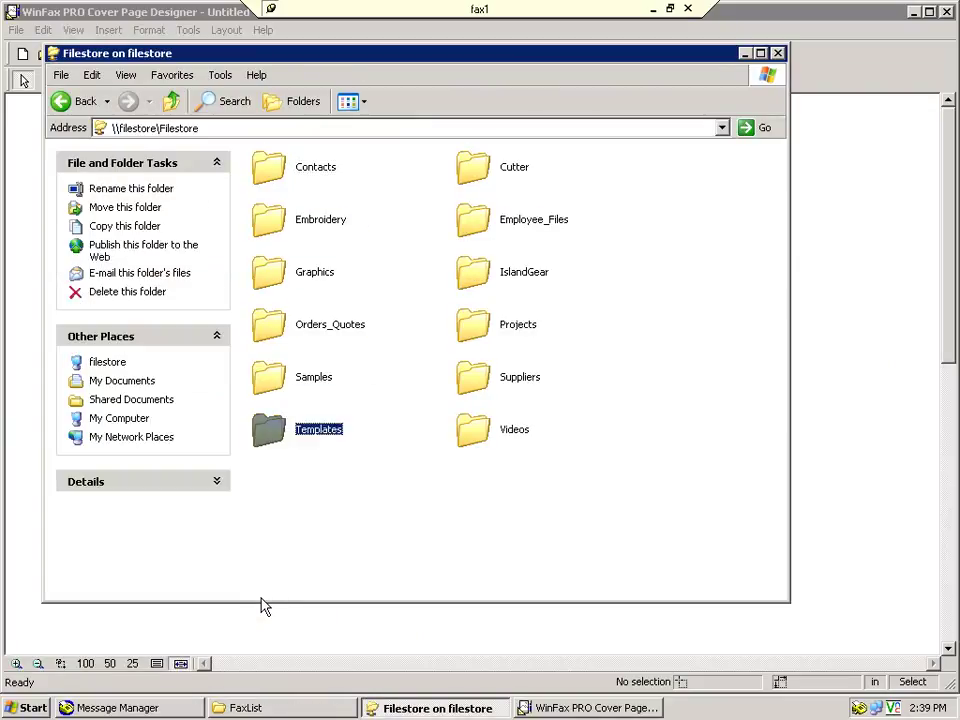
key("Return")
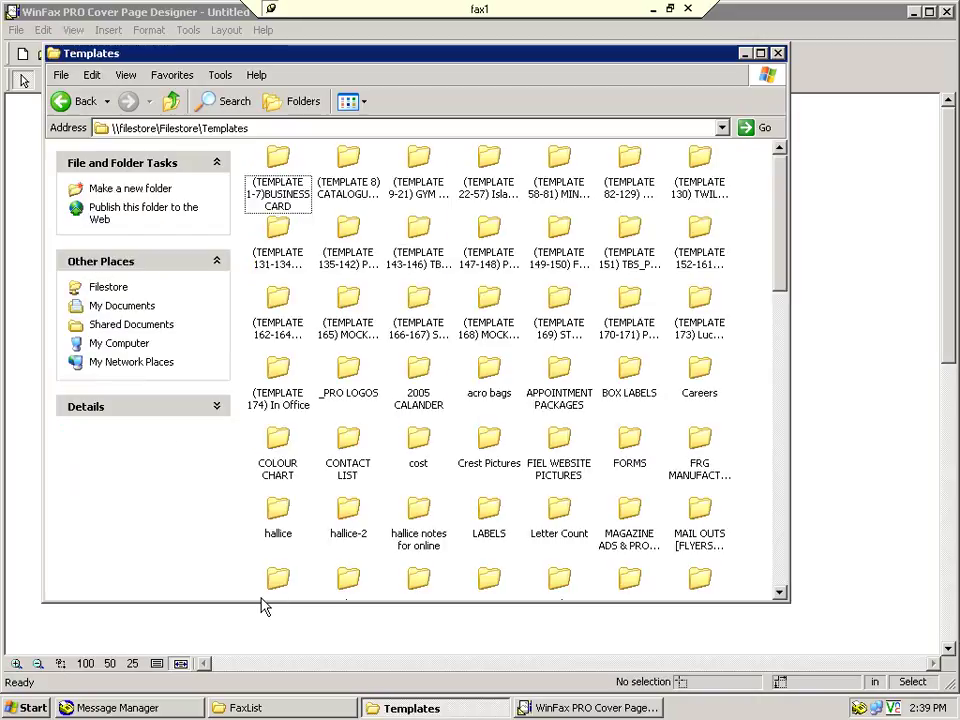
key("f")
key("r")
key("Return")
key("f")
key("f")
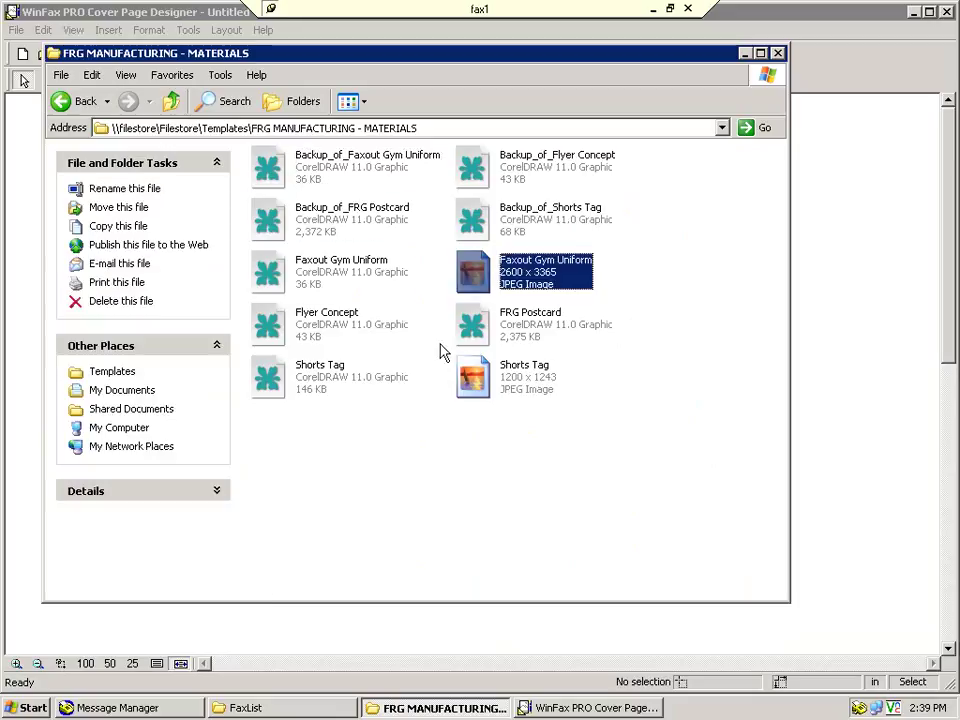
left_click(108, 391)
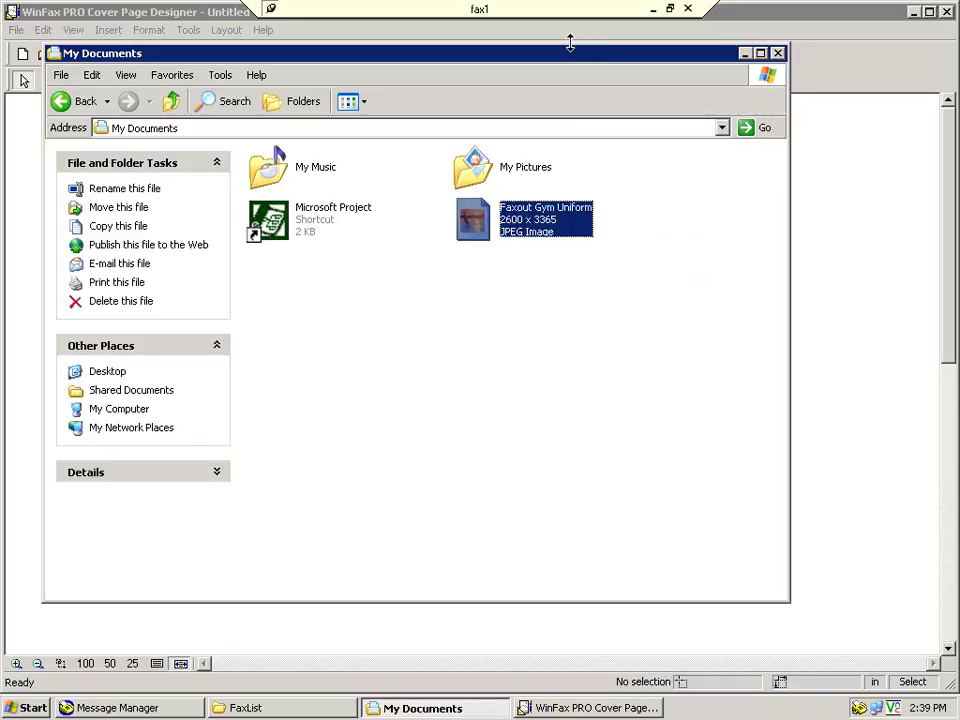
left_click_drag(570, 43, 559, 156)
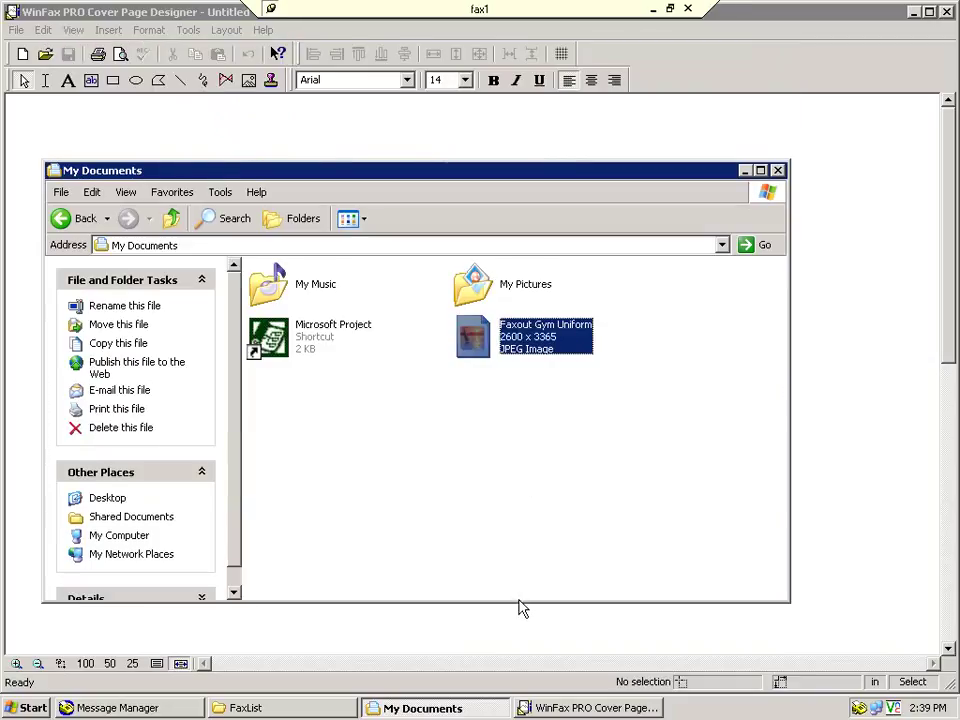
Draw a wide graphic frame across the top of the cover page
left_click(855, 405)
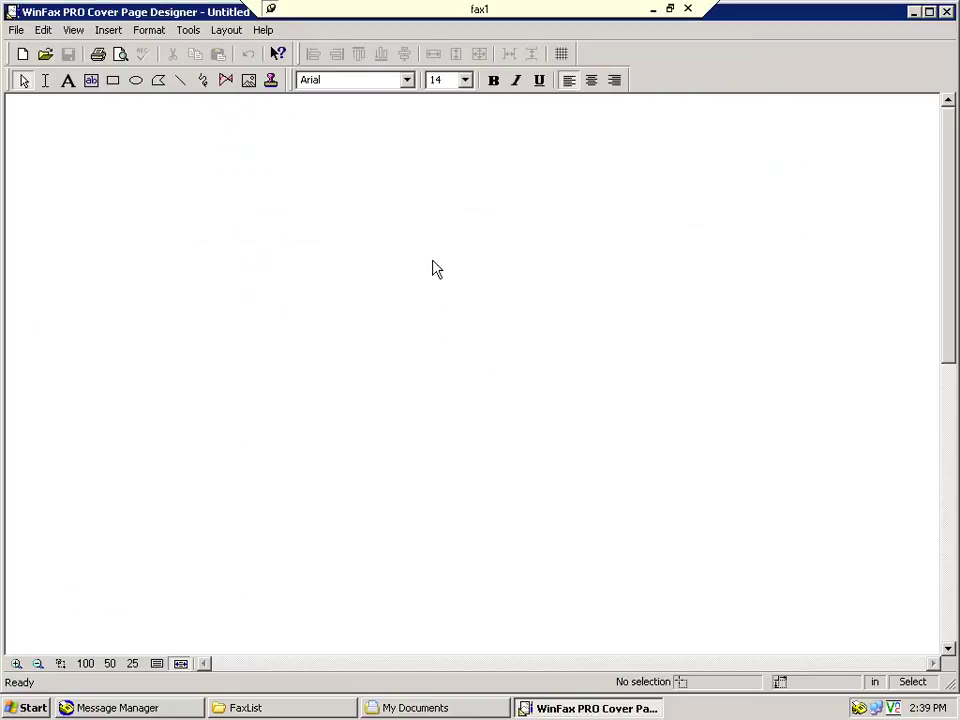
left_click(250, 84)
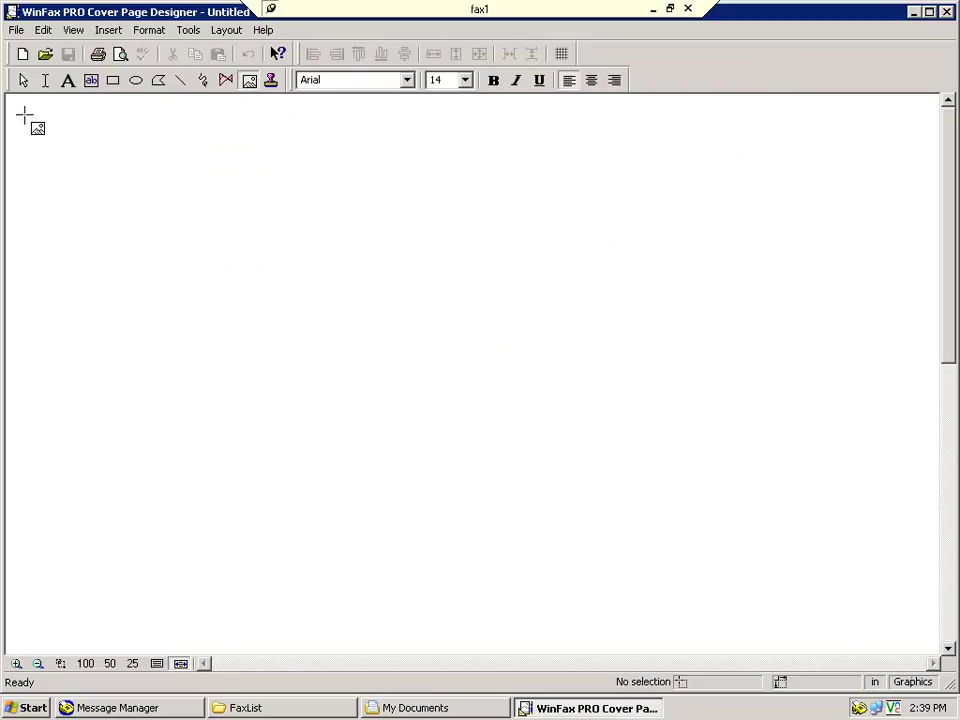
left_click_drag(25, 116, 927, 266)
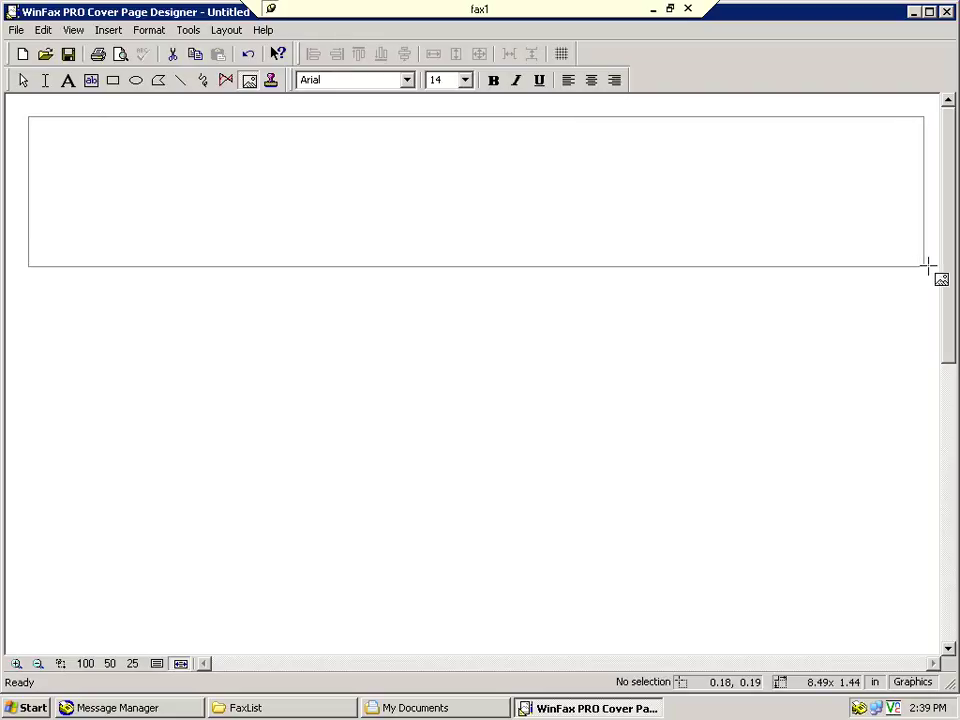
left_click_drag(927, 266, 929, 267)
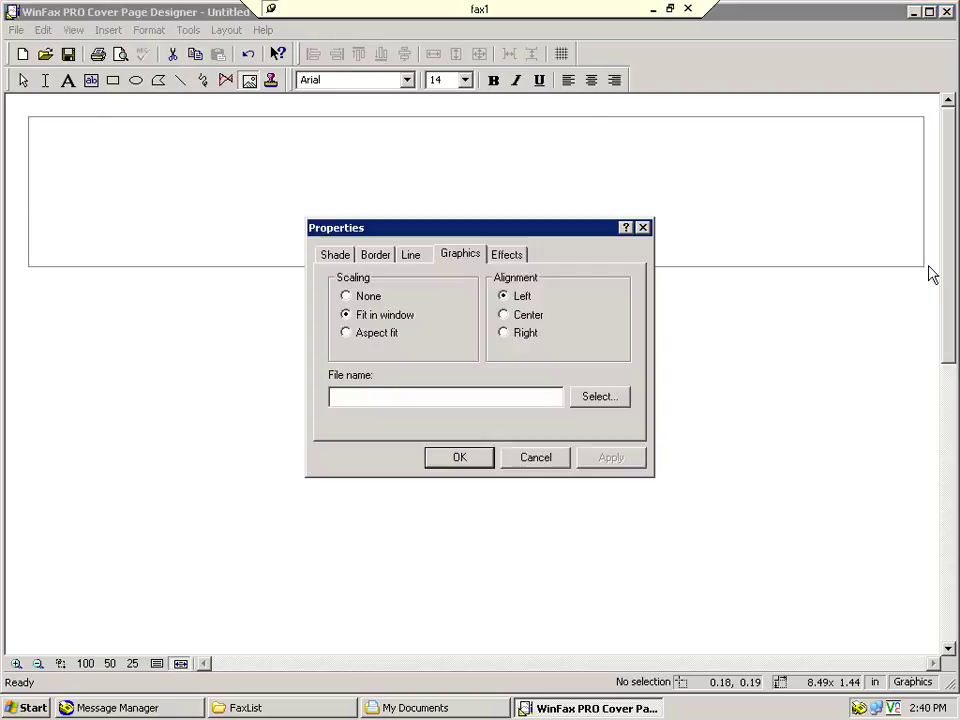
Choose Faxout Gym Uniform from My Documents as the frame's picture
left_click(604, 396)
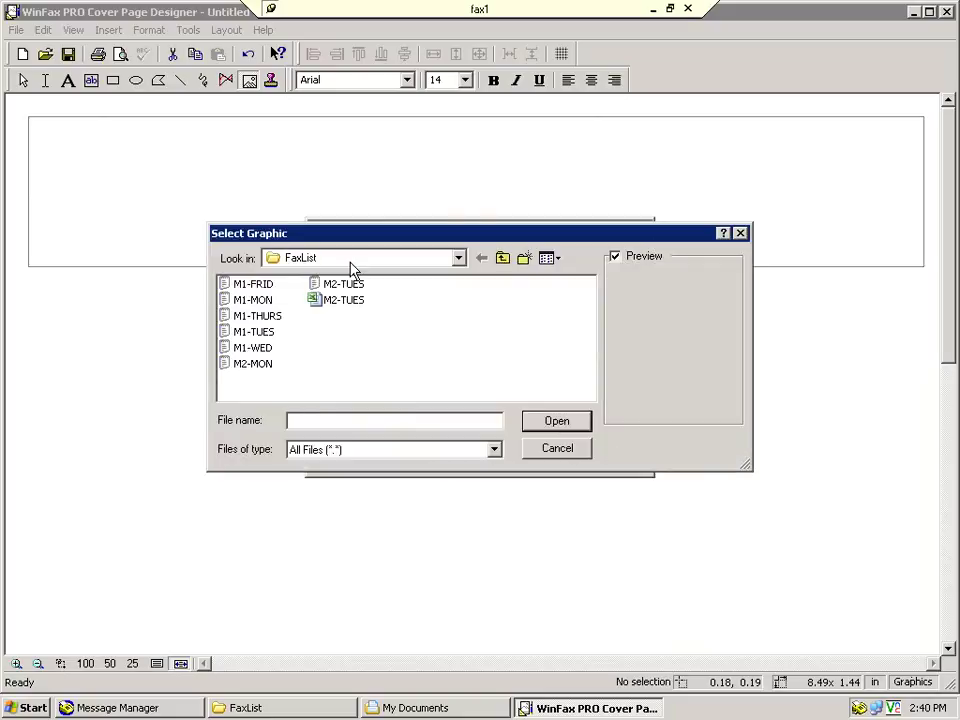
left_click(350, 262)
left_click(332, 297)
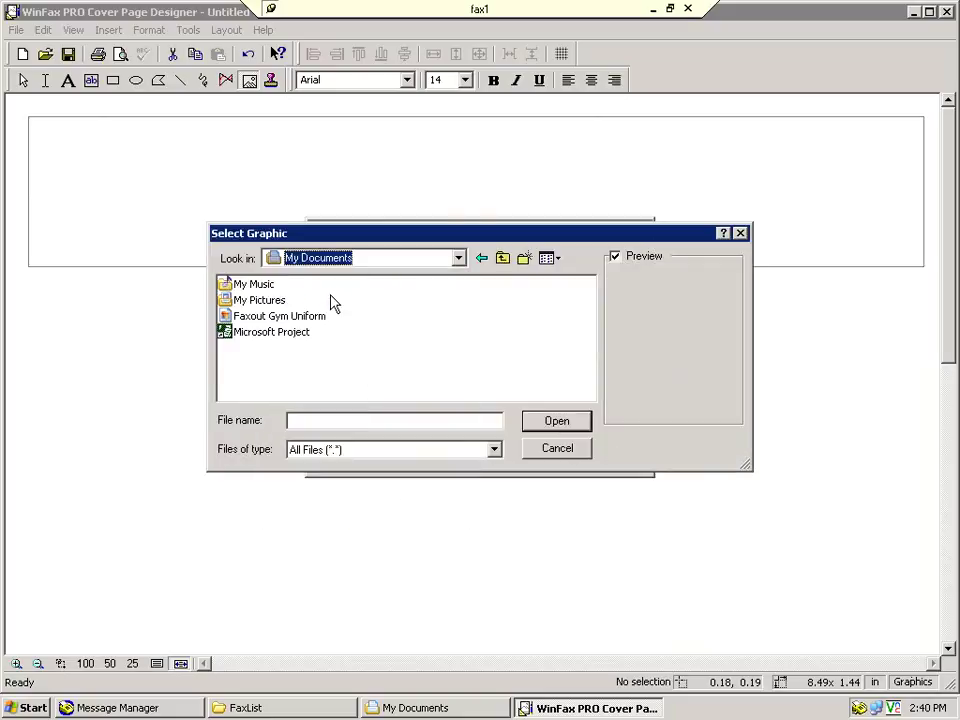
double_click(257, 321)
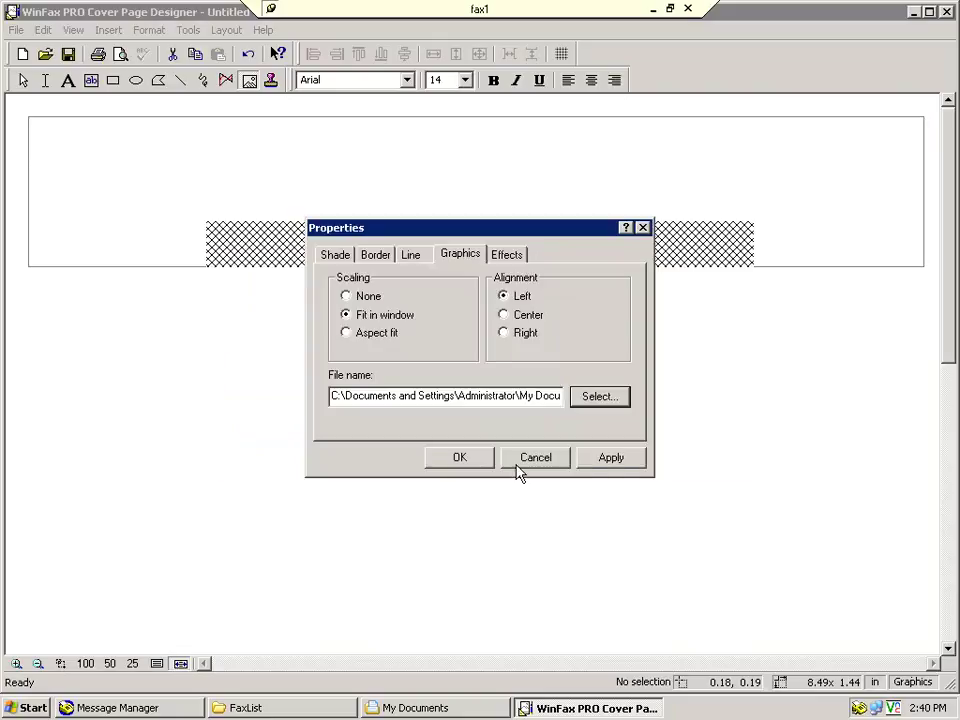
left_click(462, 466)
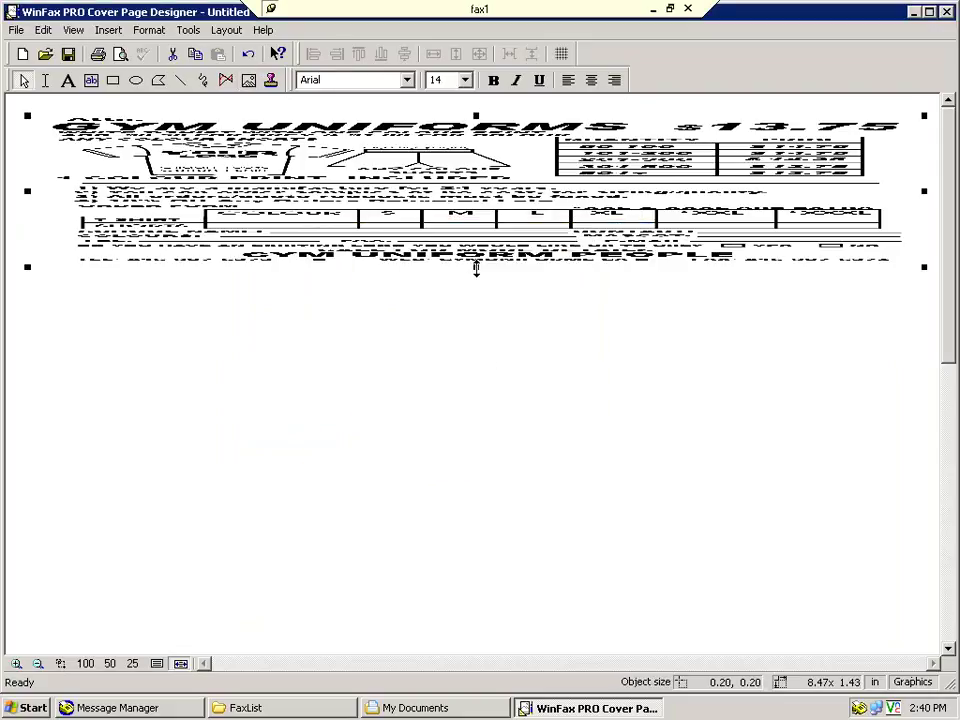
Drag the picture's bottom edge down to about 10.31 inches tall and nudge it slightly lower
left_click_drag(476, 268, 486, 602)
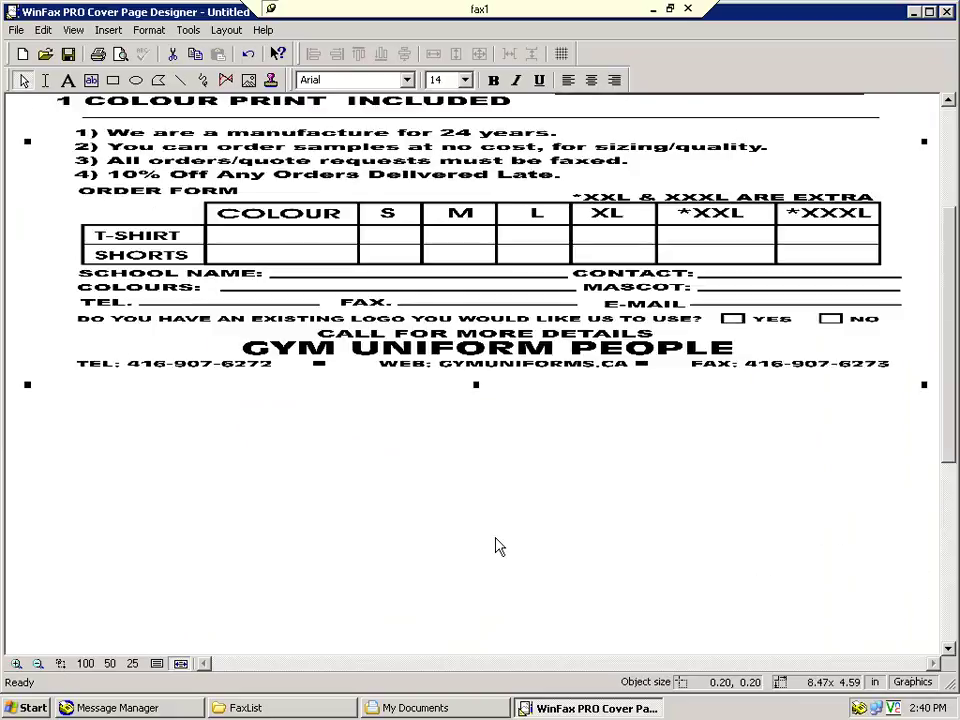
left_click_drag(476, 167, 480, 577)
scroll(482, 541, "down", 3)
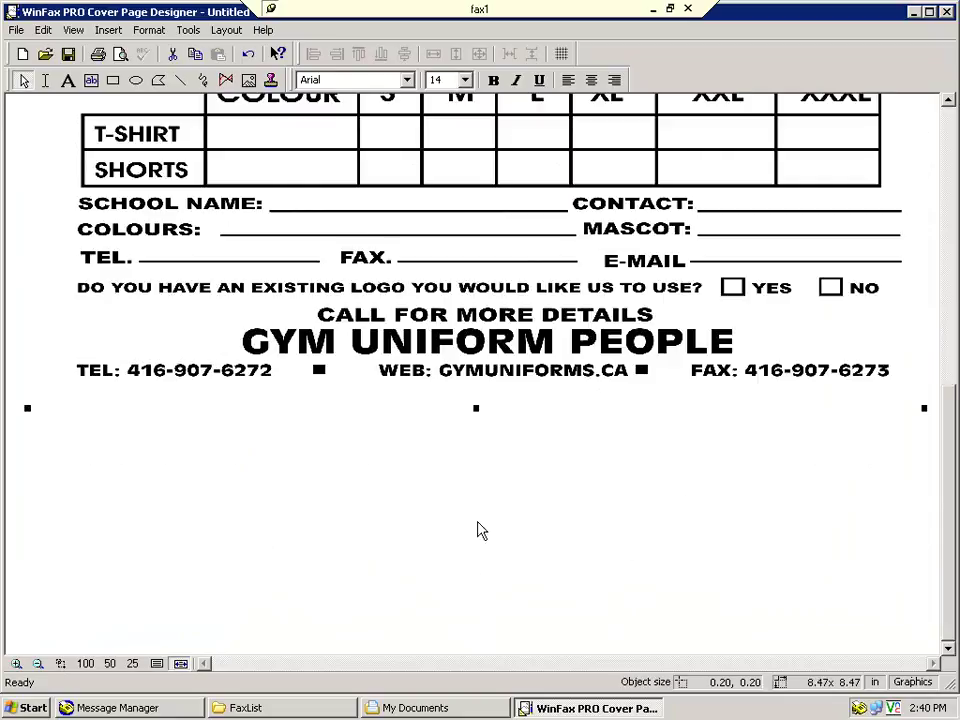
left_click_drag(476, 407, 476, 600)
left_click_drag(480, 515, 480, 536)
scroll(480, 560, "up", 10)
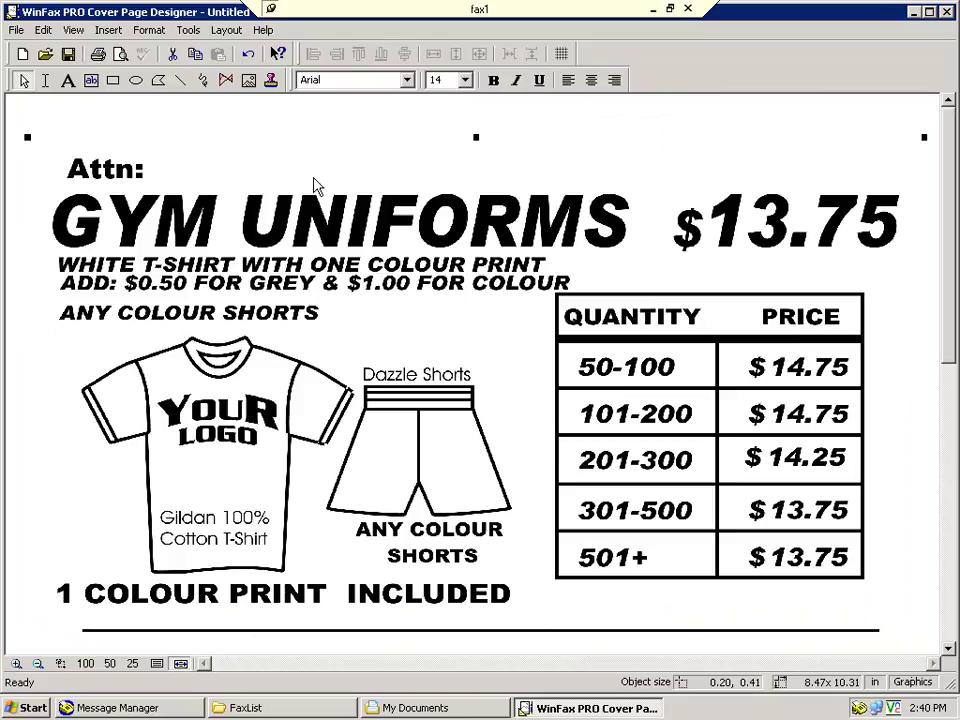
Insert the Recipient First Name field and place it right after Attn:
left_click(206, 116)
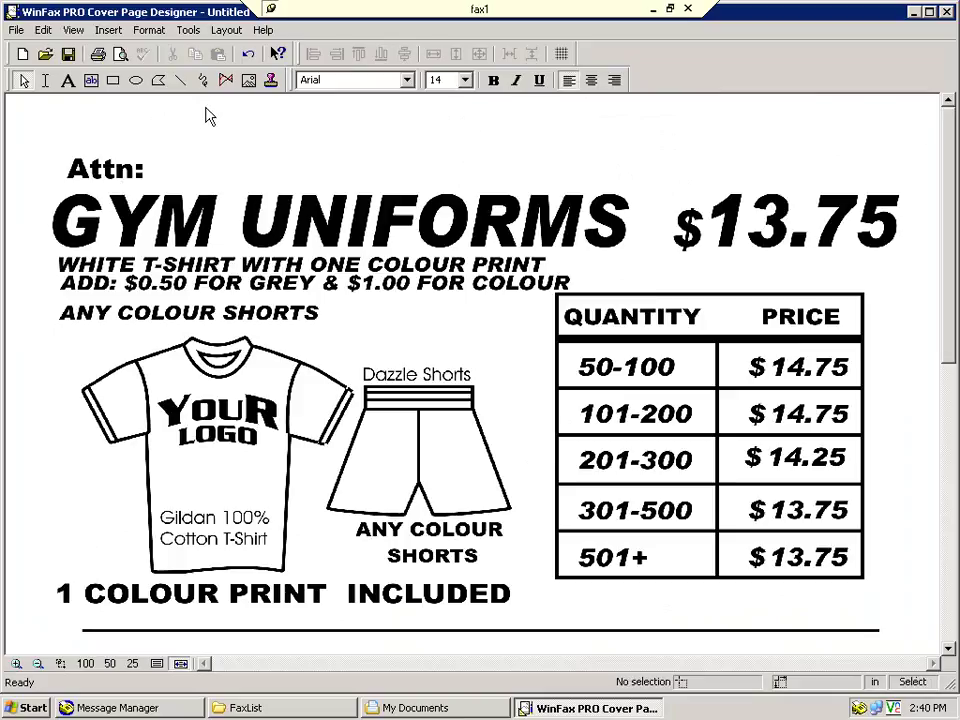
left_click(108, 30)
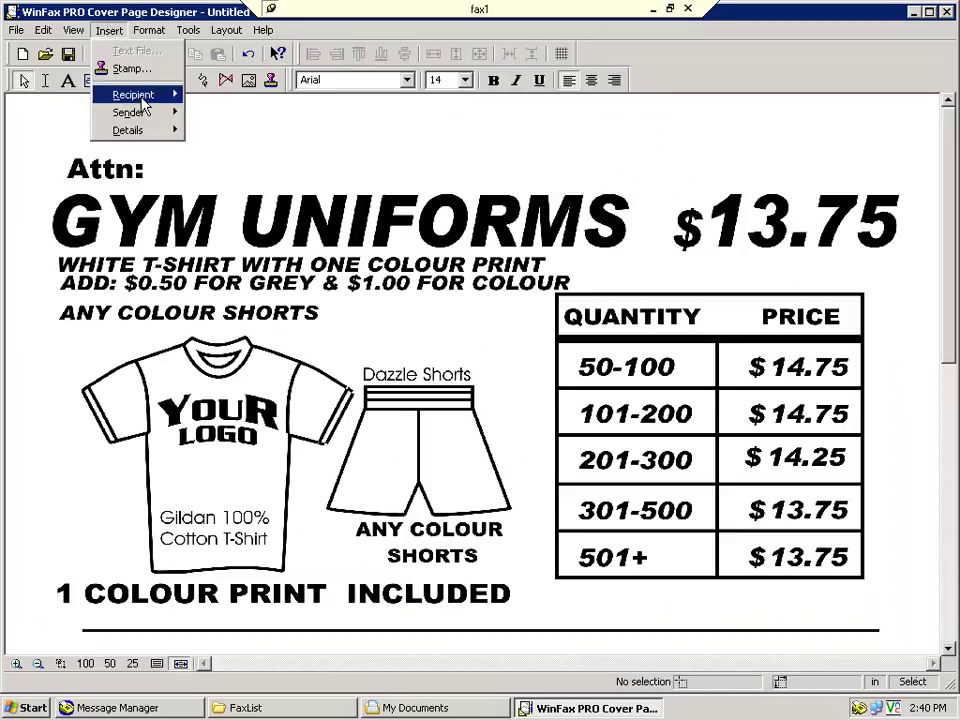
mouse_move(143, 104)
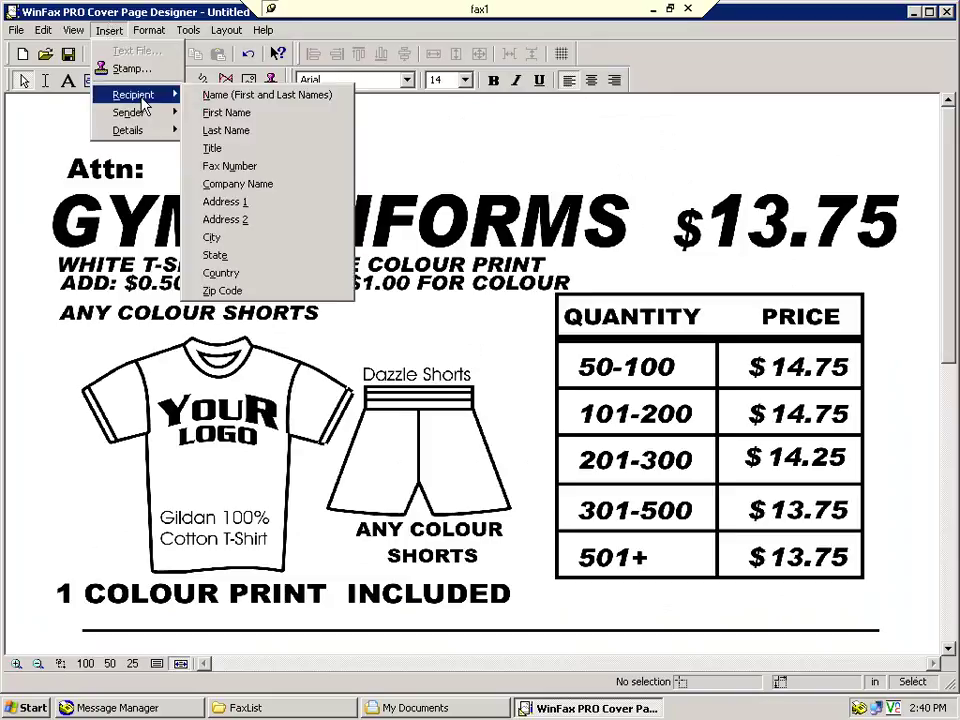
left_click(214, 121)
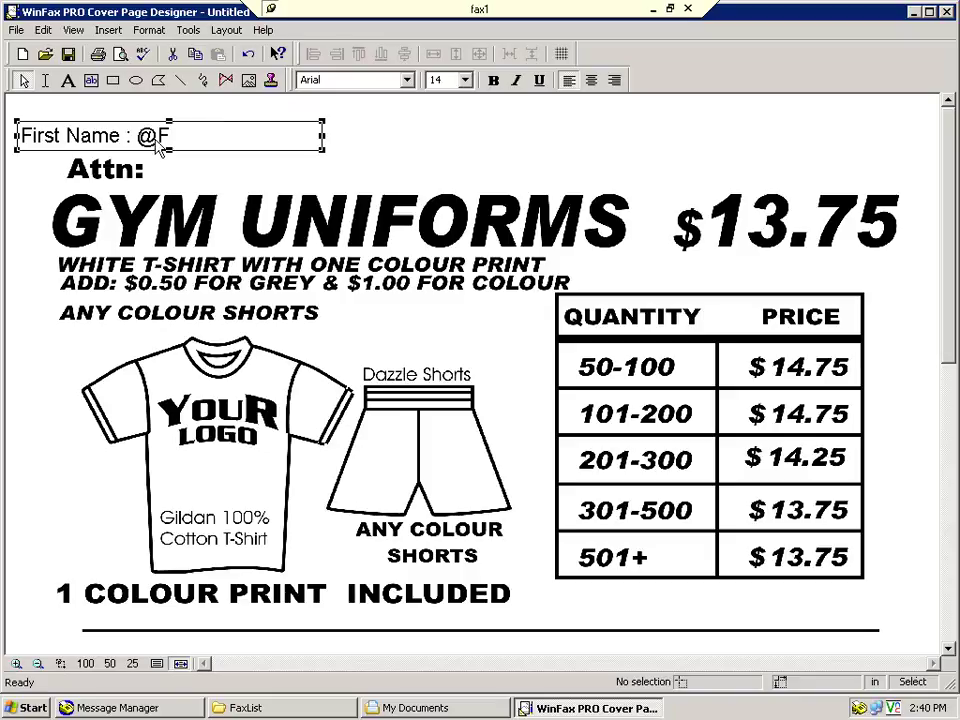
left_click_drag(139, 133, 298, 177)
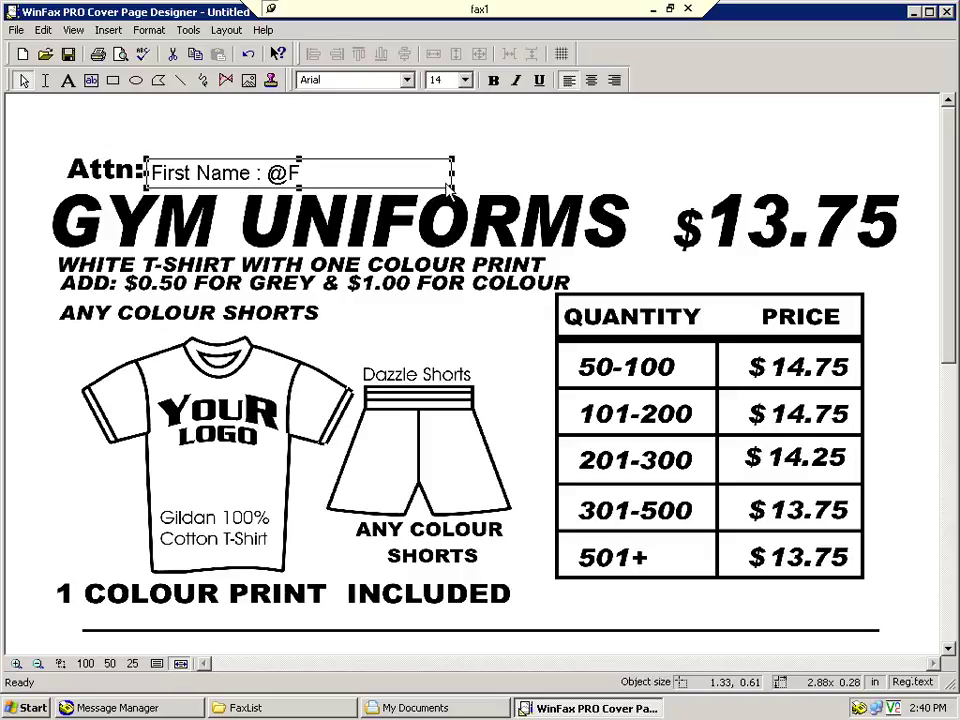
Delete the 'First Name :' label text so only @F remains
left_click(45, 80)
left_click(252, 175)
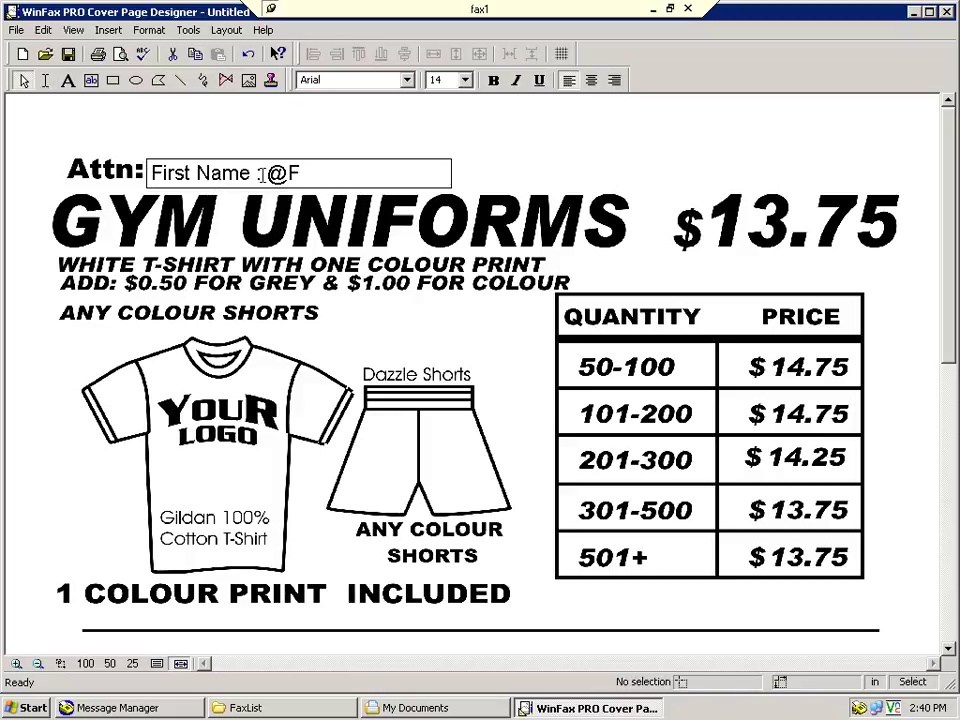
left_click_drag(261, 174, 128, 170)
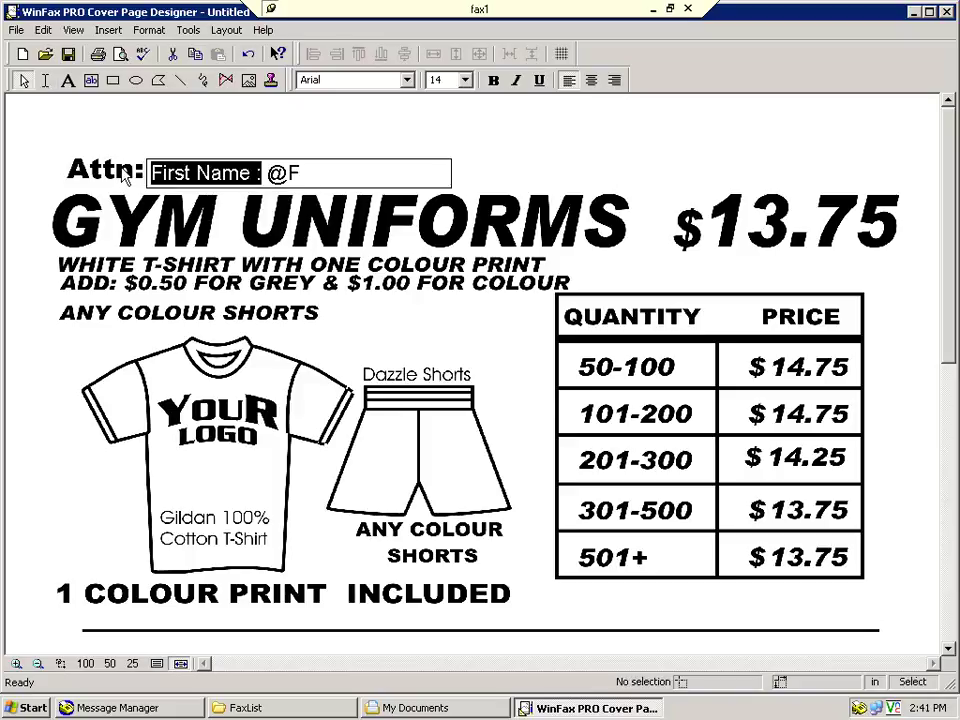
key("Delete")
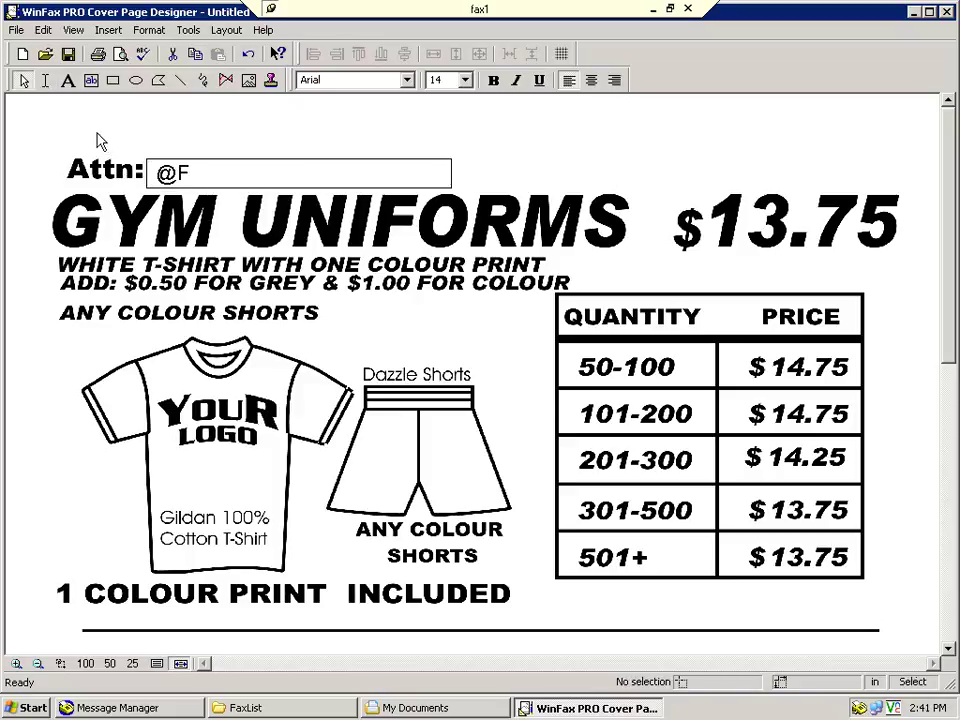
Widen the Attn field across the page and make its first-name placeholder bold Arial Black
left_click(255, 178)
left_click_drag(452, 178, 903, 185)
left_click(405, 84)
left_click(407, 80)
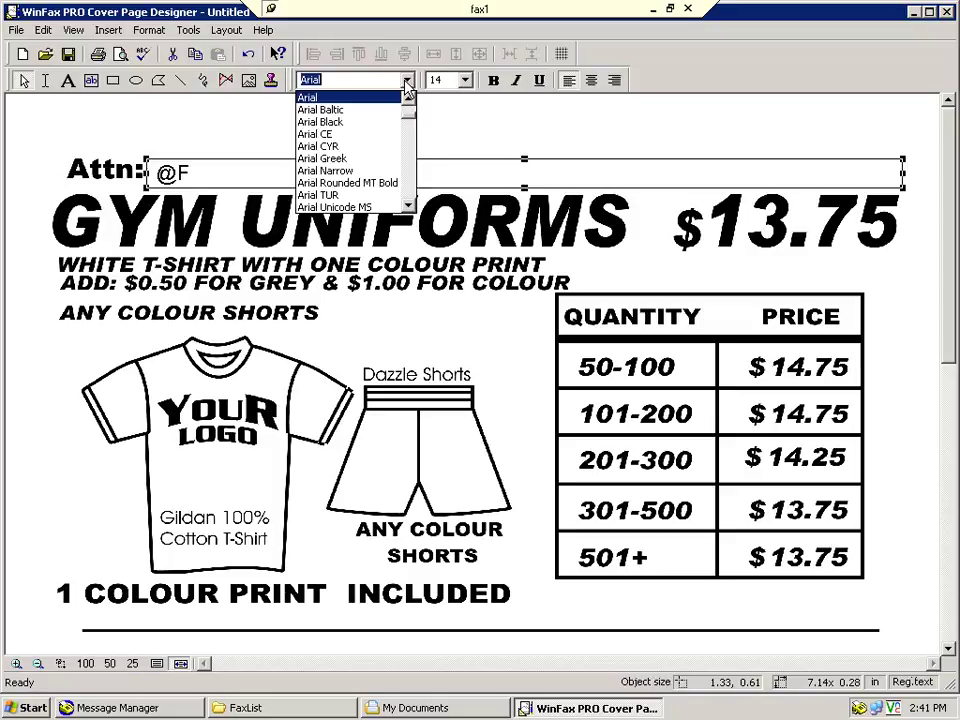
left_click(318, 120)
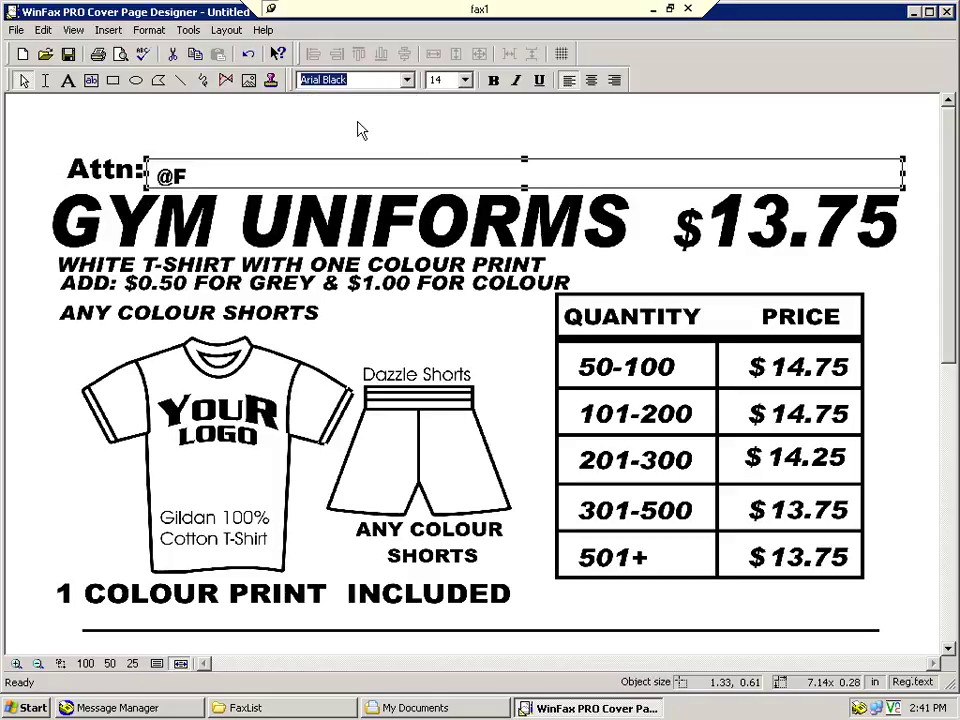
left_click(493, 80)
left_click(430, 145)
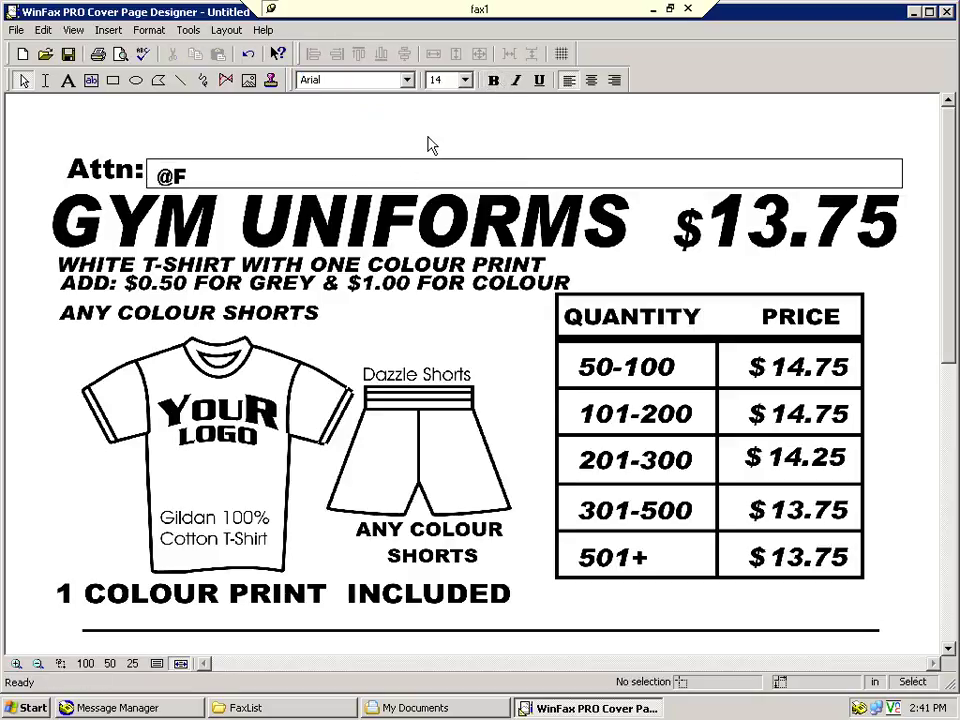
Set the Attn field box to No border in its Properties
left_click(242, 183)
right_click(248, 183)
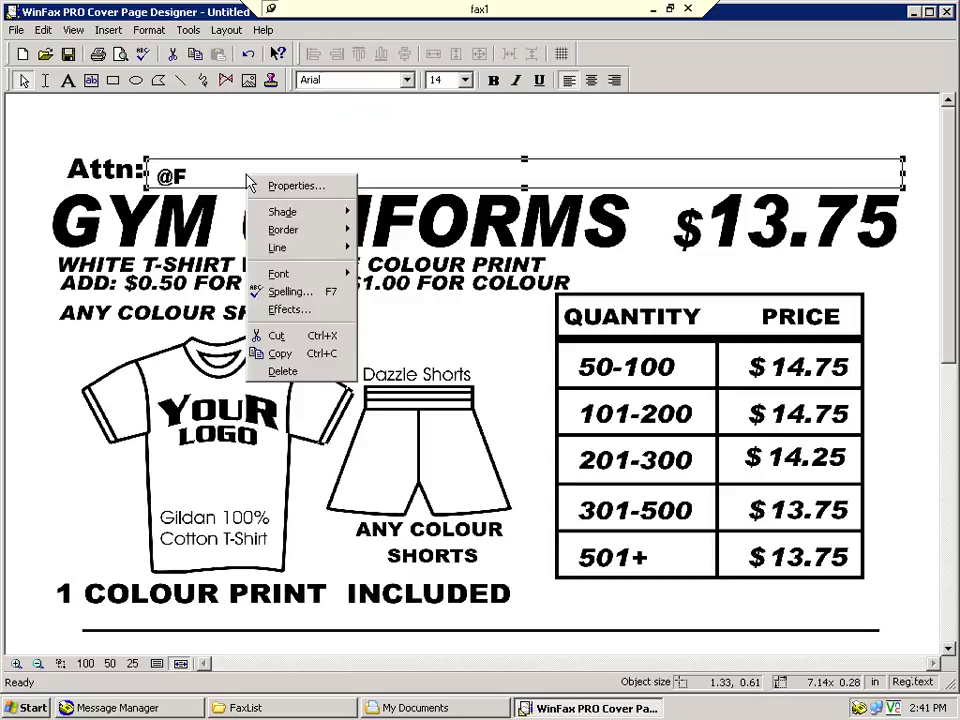
left_click(290, 186)
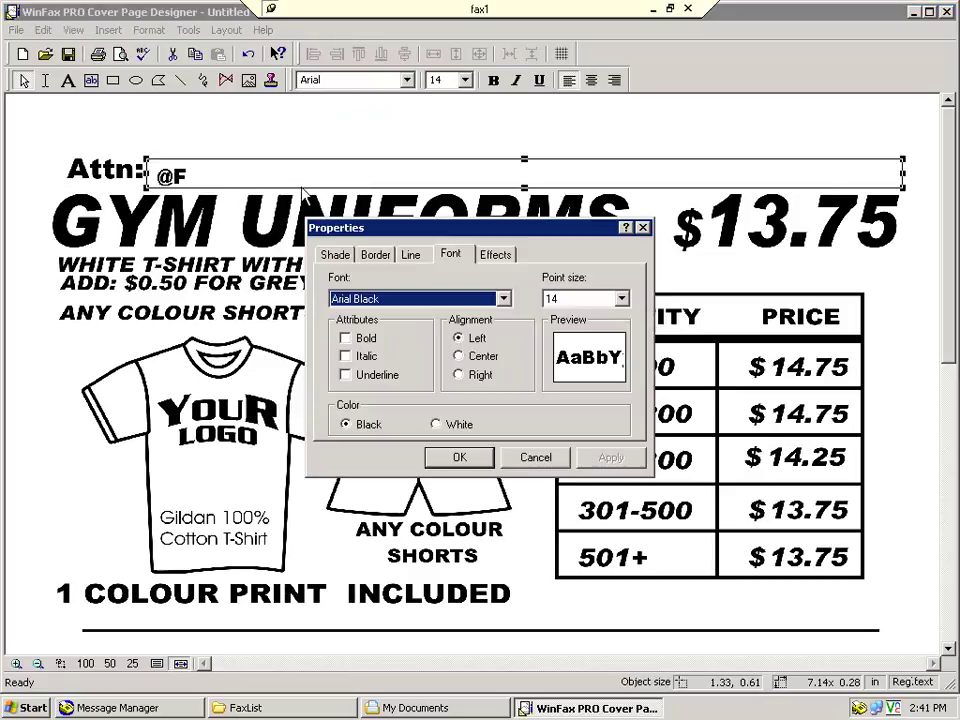
left_click(376, 256)
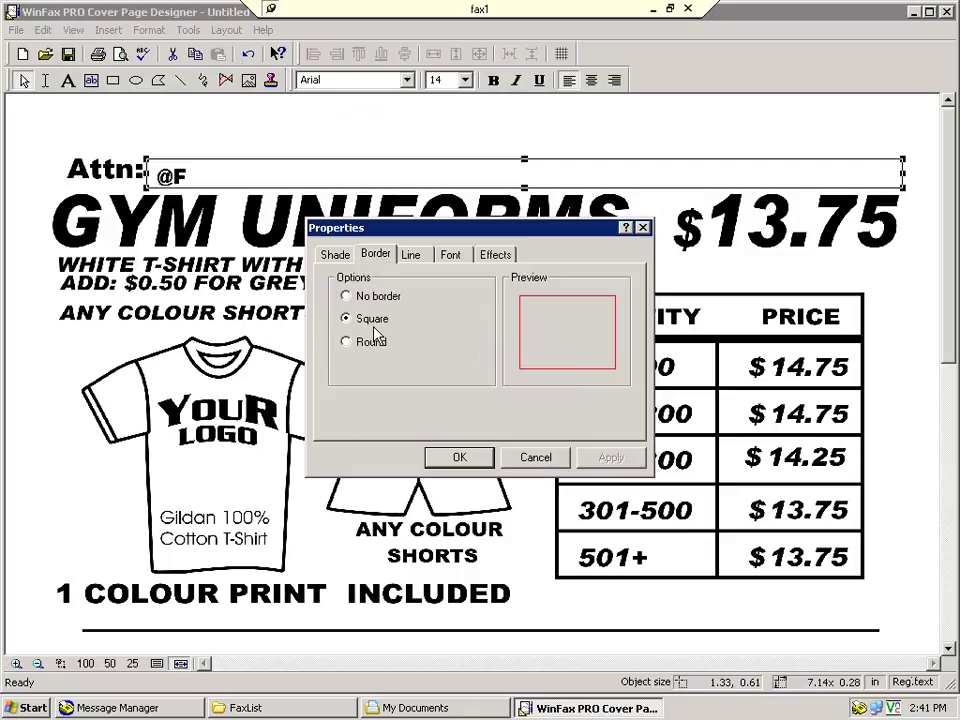
left_click(348, 296)
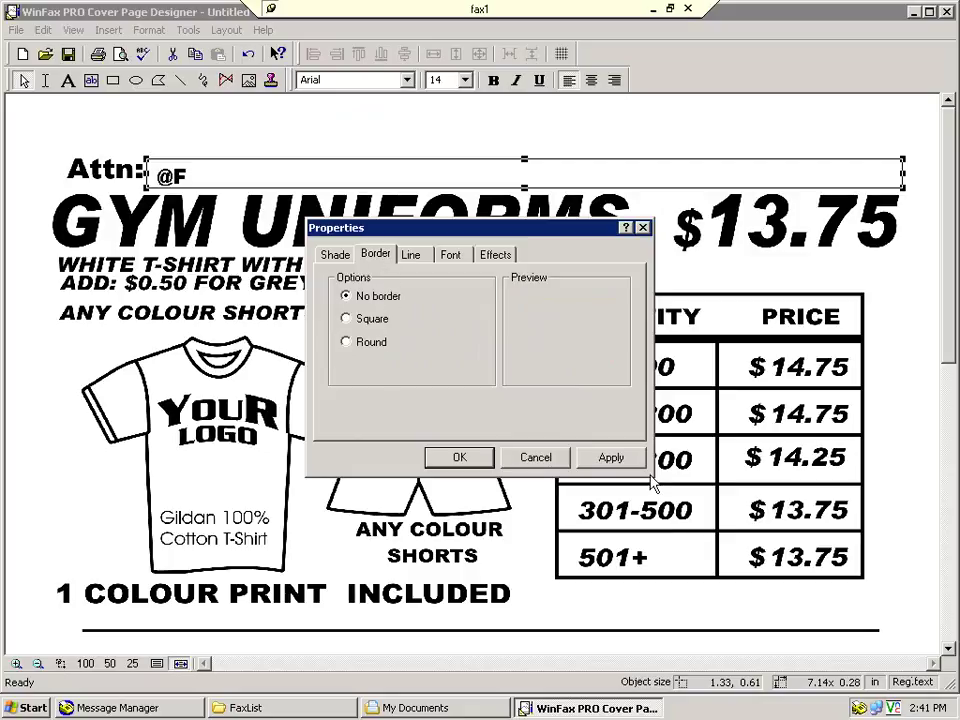
left_click(612, 457)
left_click(459, 457)
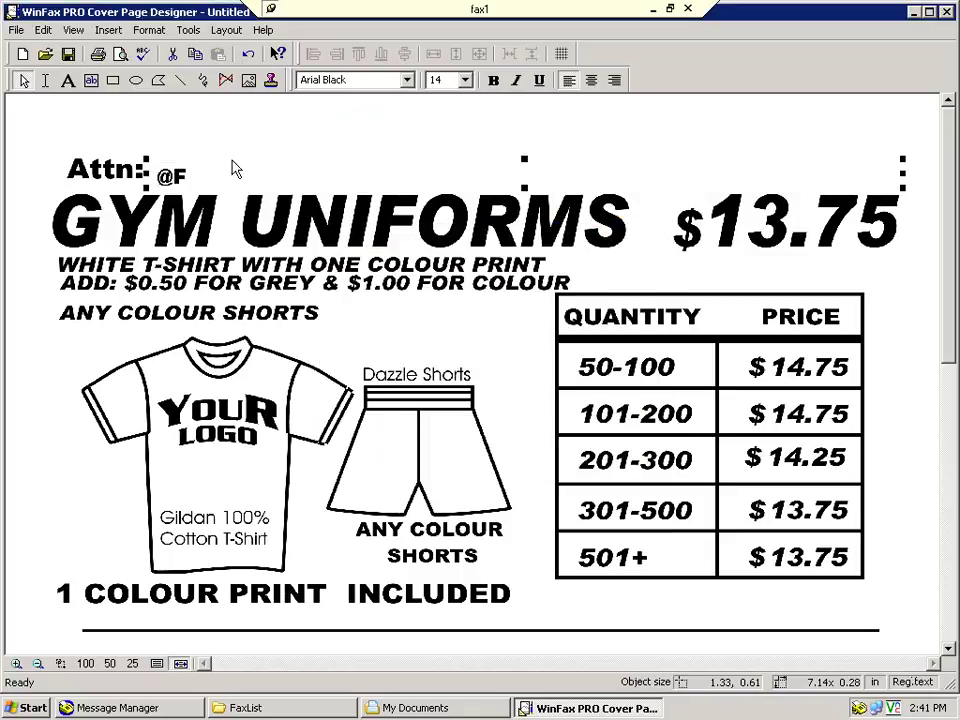
left_click(216, 129)
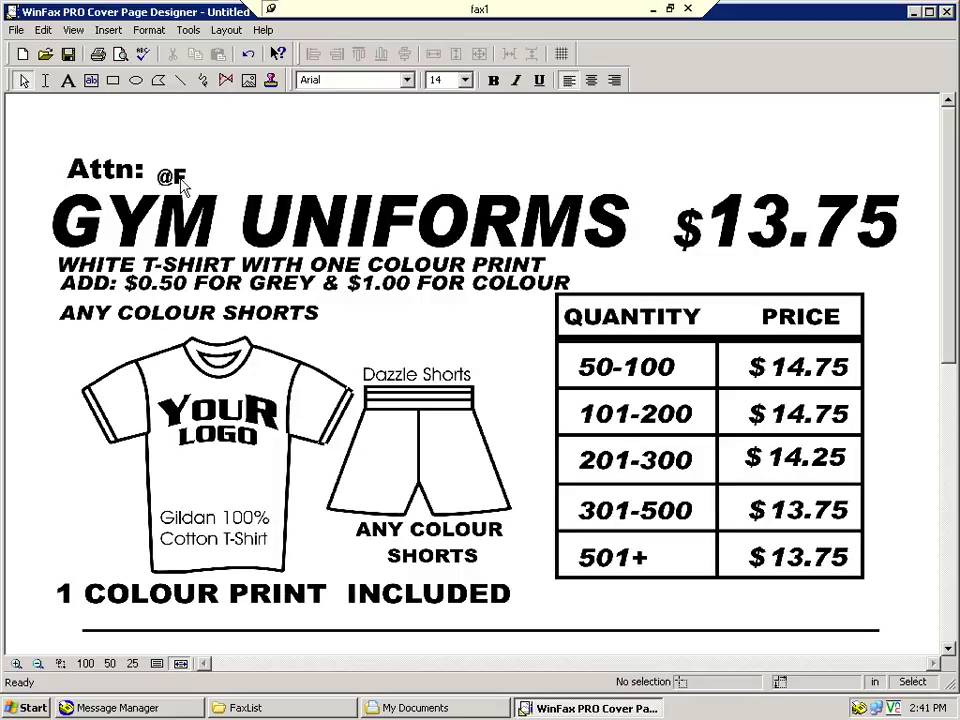
Nudge the @F field slightly lower on the Attn line, then scroll through the whole flyer
left_click(181, 177)
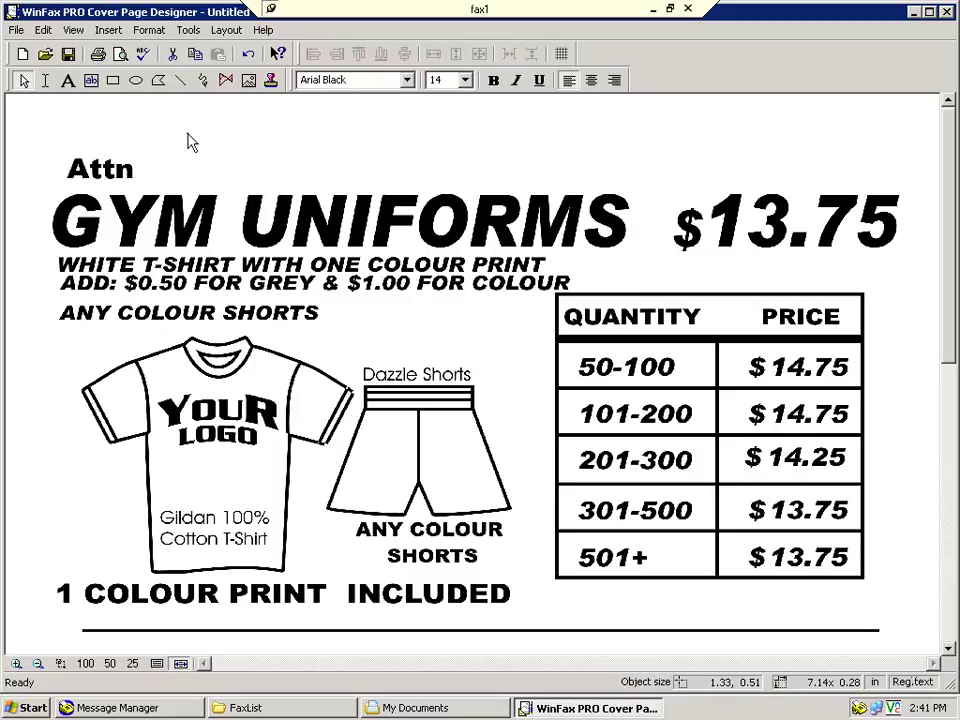
left_click(253, 141)
mouse_move(180, 176)
left_mouse_down()
mouse_move(175, 183)
mouse_move(184, 181)
left_mouse_up()
left_click(184, 140)
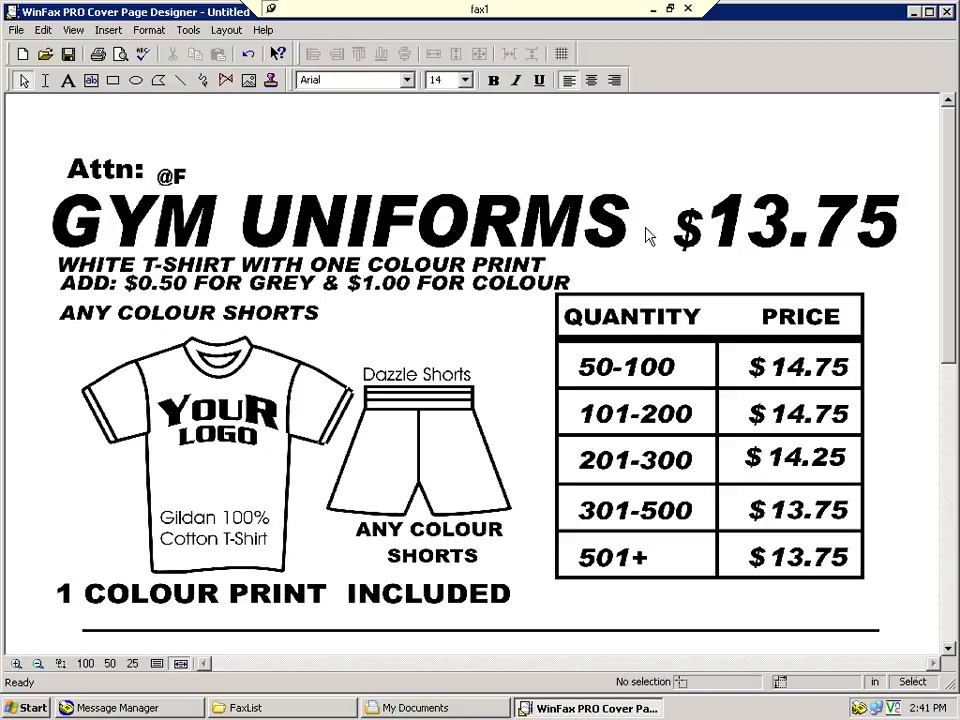
left_click(420, 171)
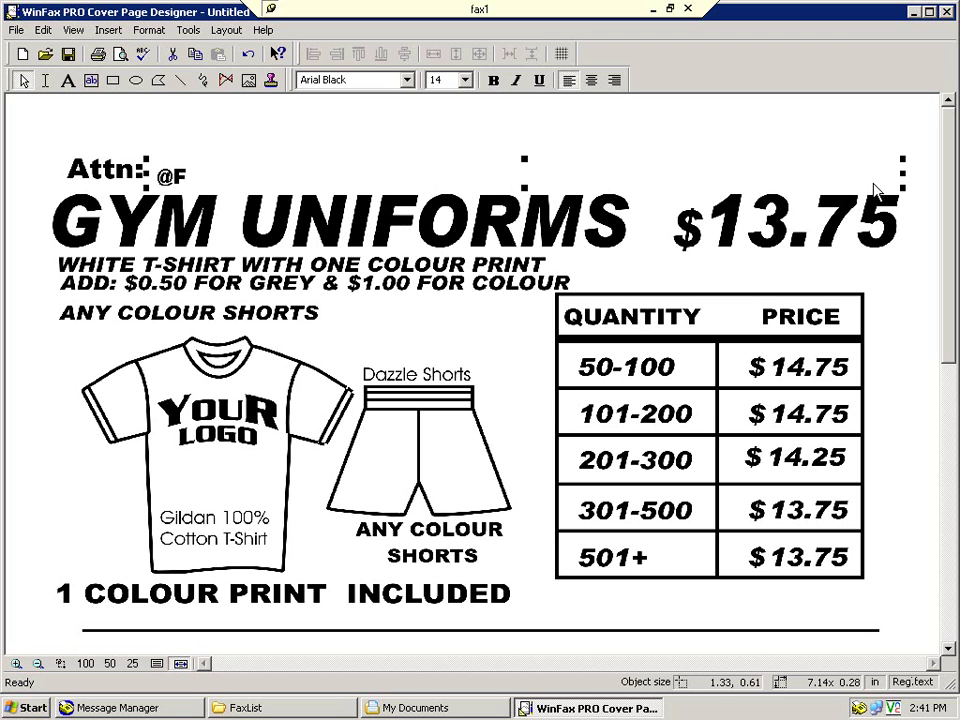
left_click_drag(952, 198, 945, 510)
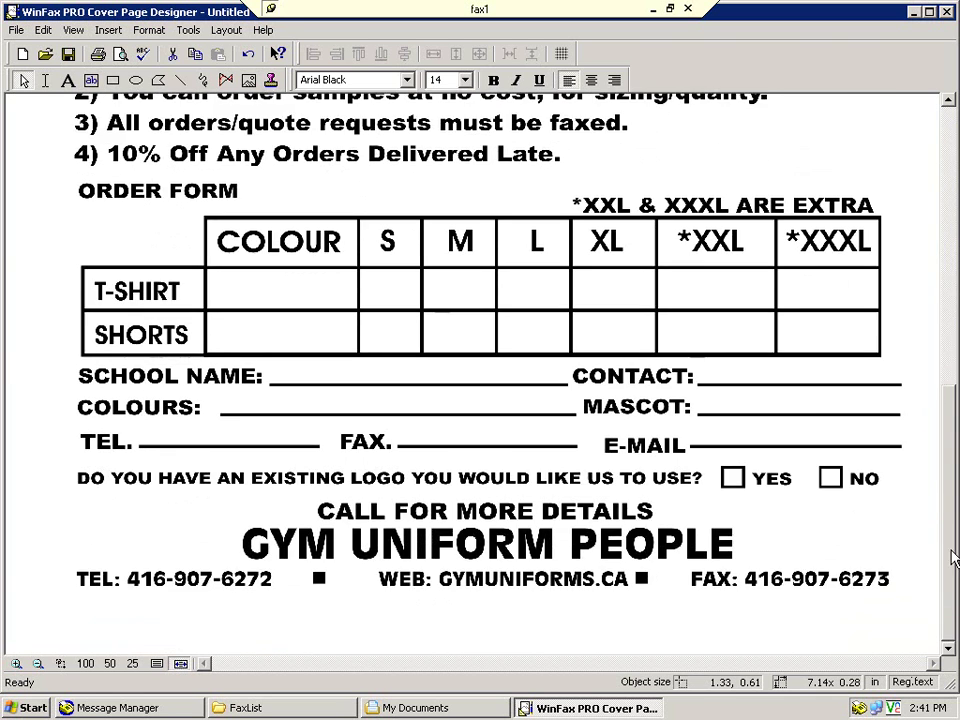
left_click_drag(952, 556, 926, 118)
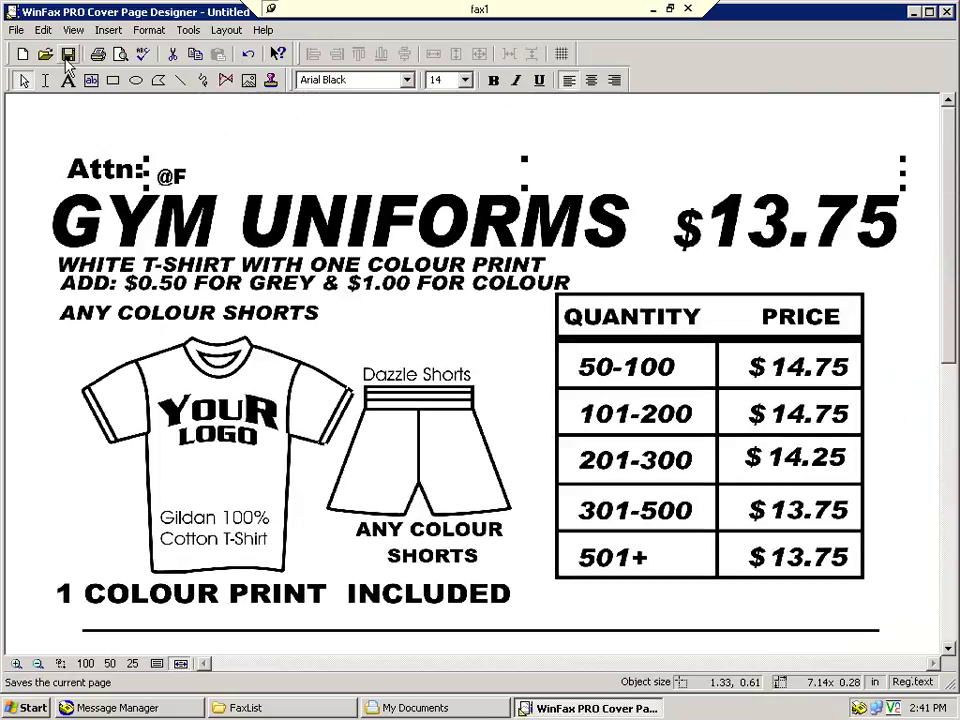
Save As 'GymUniforms' with description 'Gym Uniforms', ticking Set as default cover page
left_click(18, 31)
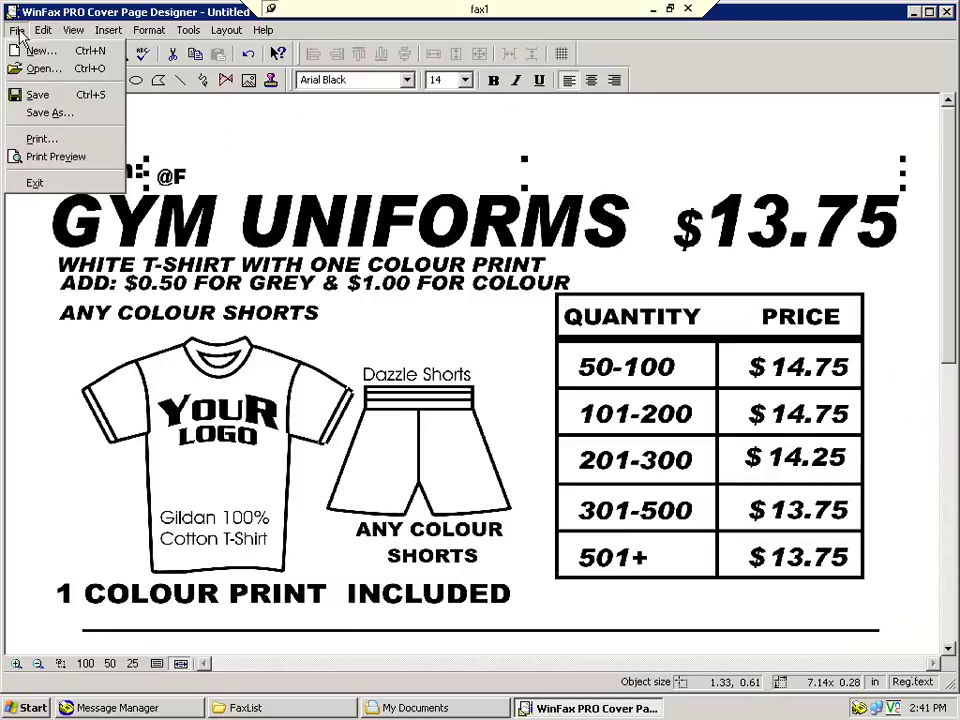
left_click(49, 112)
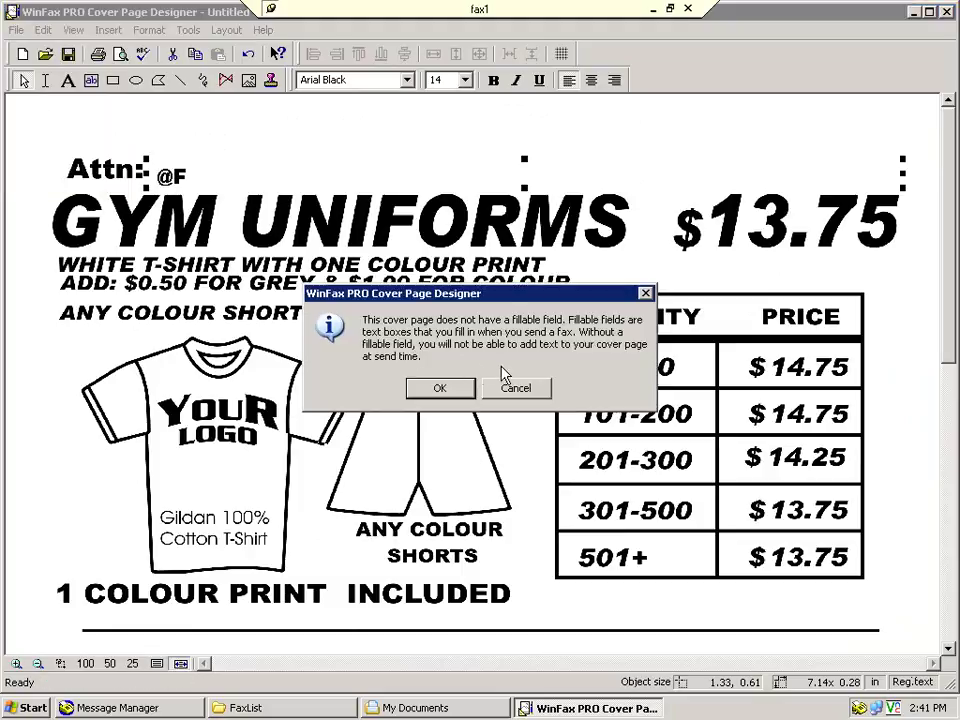
left_click(441, 392)
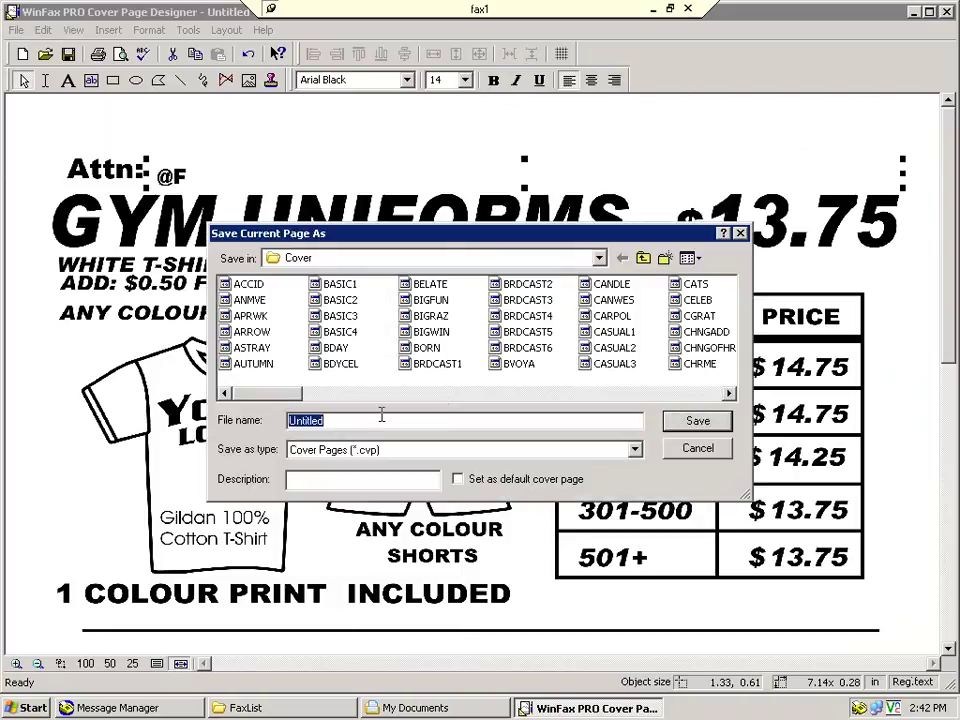
left_click(378, 421)
key("shift+Home")
type("Gy")
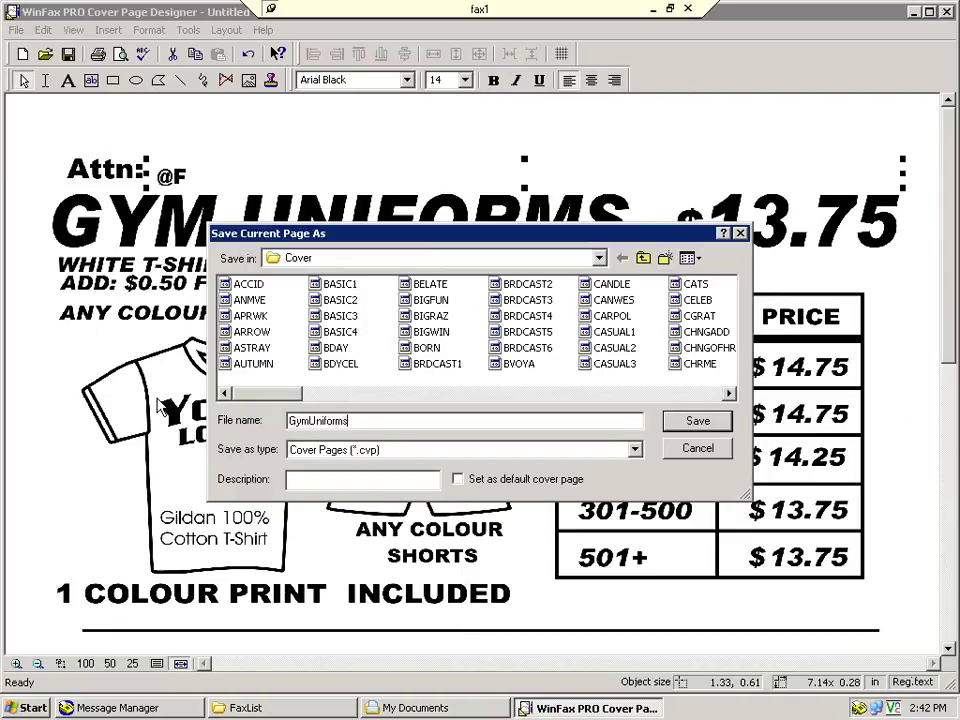
left_click(457, 479)
left_click(706, 420)
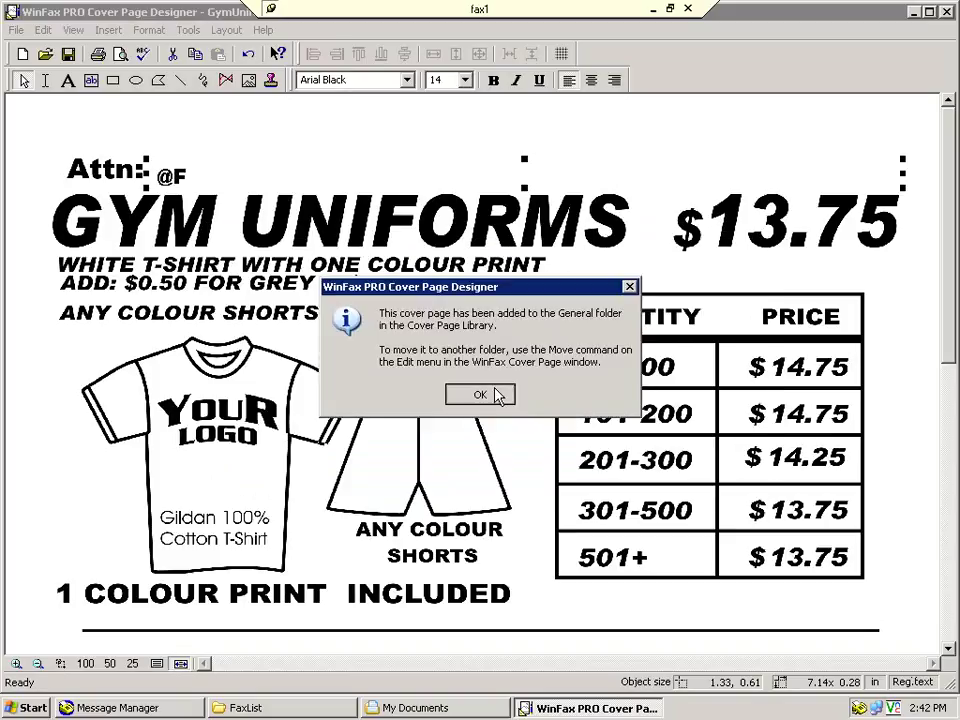
Close the Cover Page Designer and the My Documents window
left_click(494, 392)
left_click(944, 13)
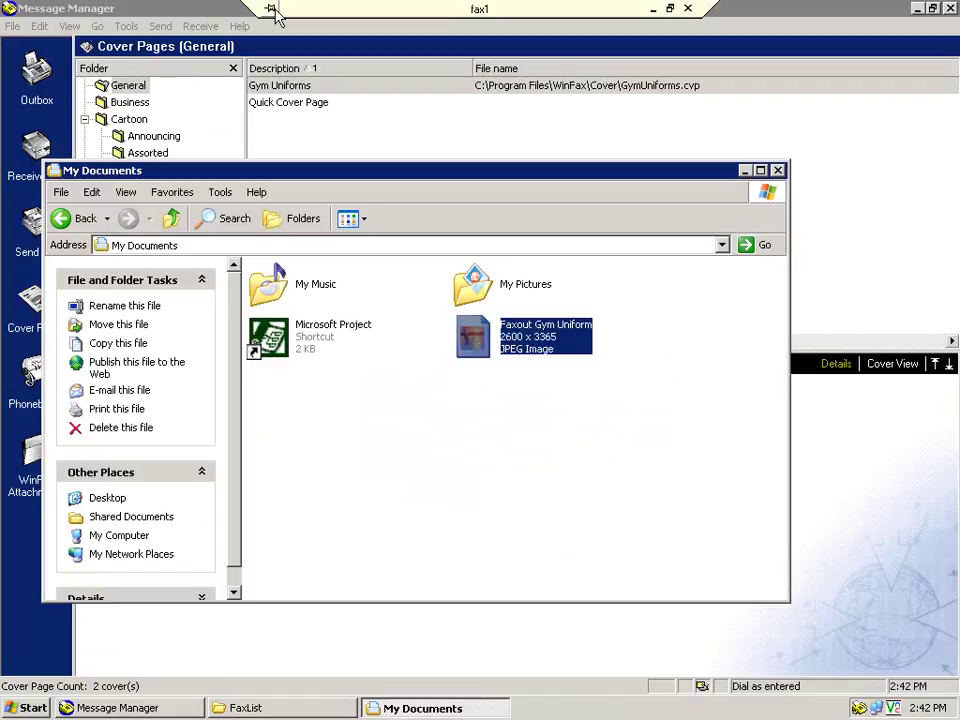
left_click(150, 8)
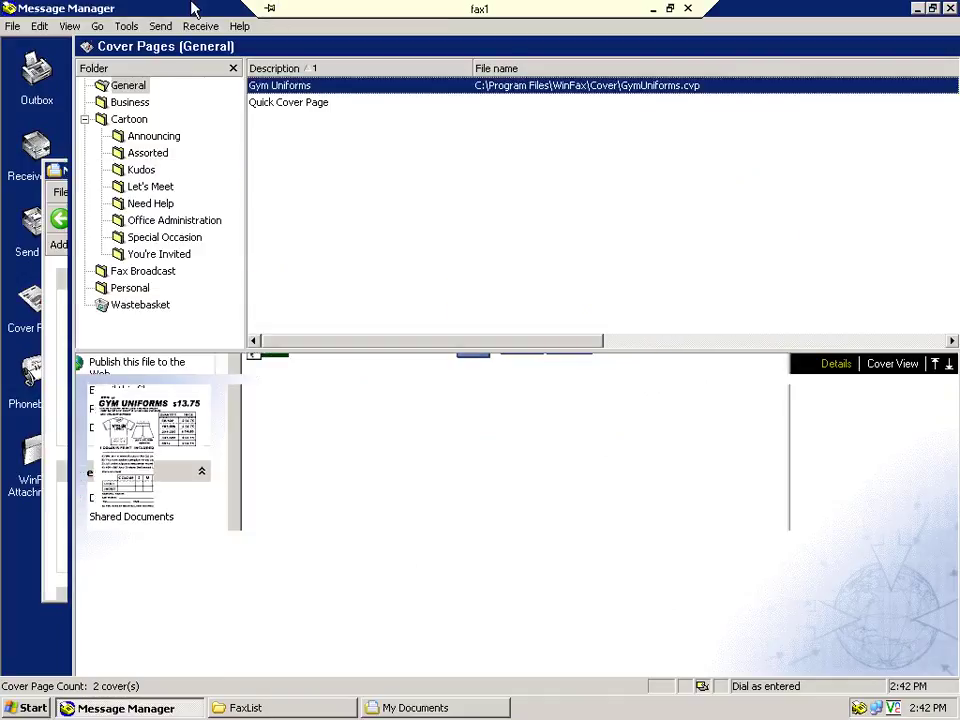
left_click(415, 707)
left_click(415, 707)
right_click(441, 700)
left_click(442, 695)
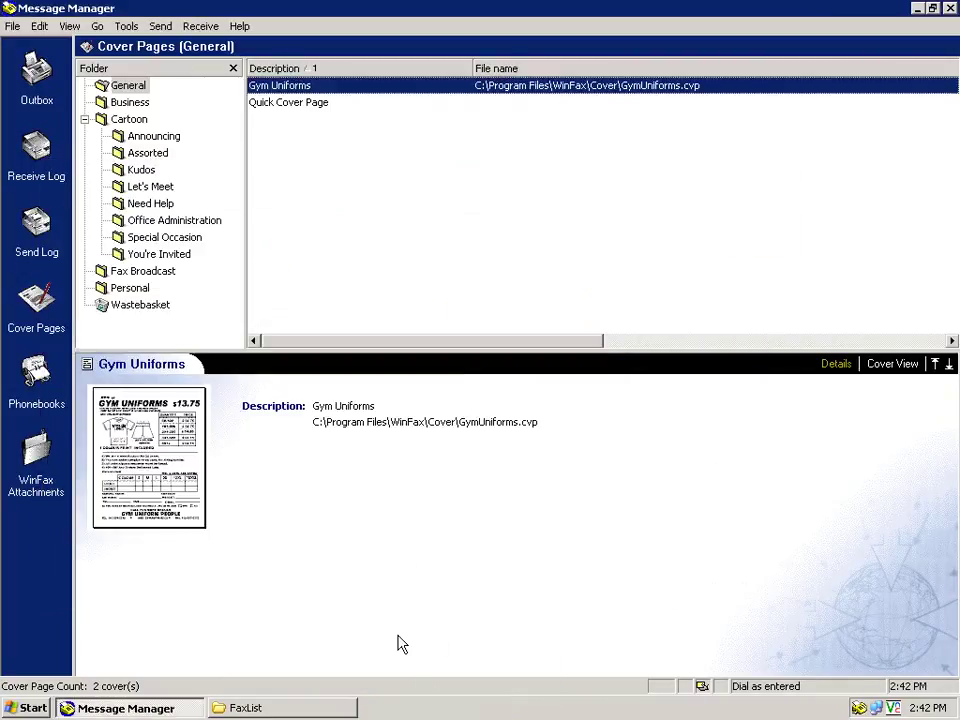
Preview the Gym Uniforms cover page, then show the Outbox with the toolbar turned on
left_click(270, 104)
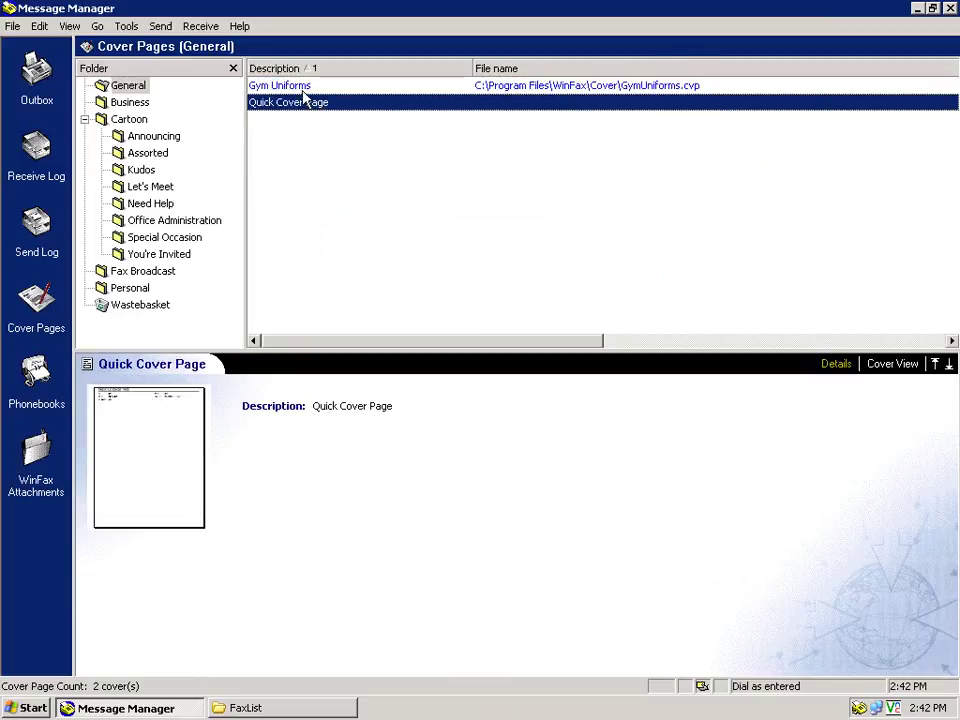
left_click(272, 86)
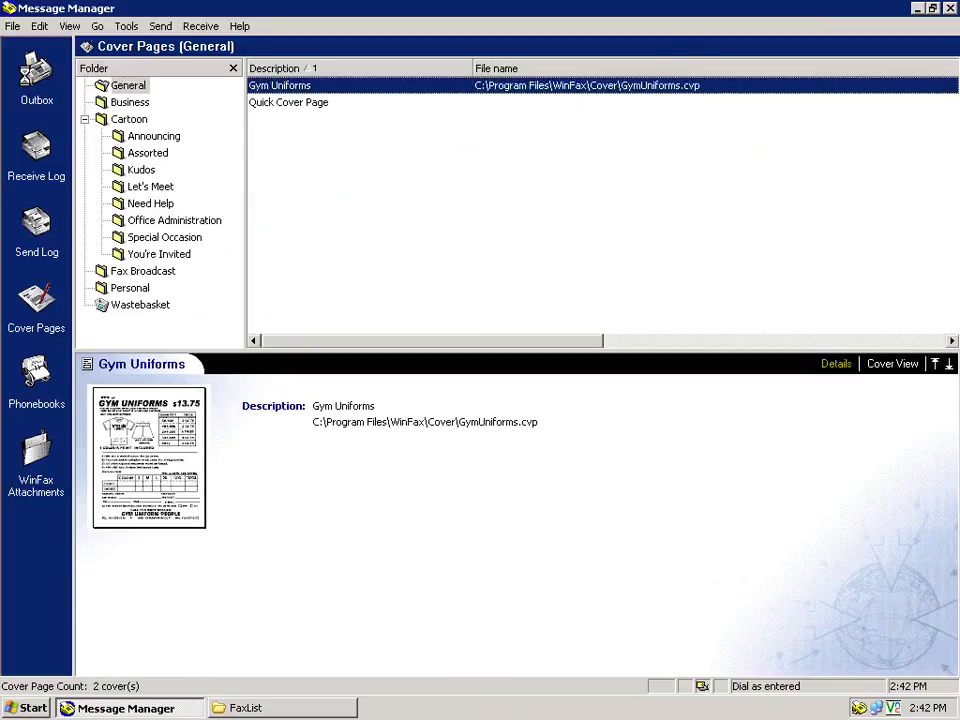
left_click(36, 80)
left_click(13, 26)
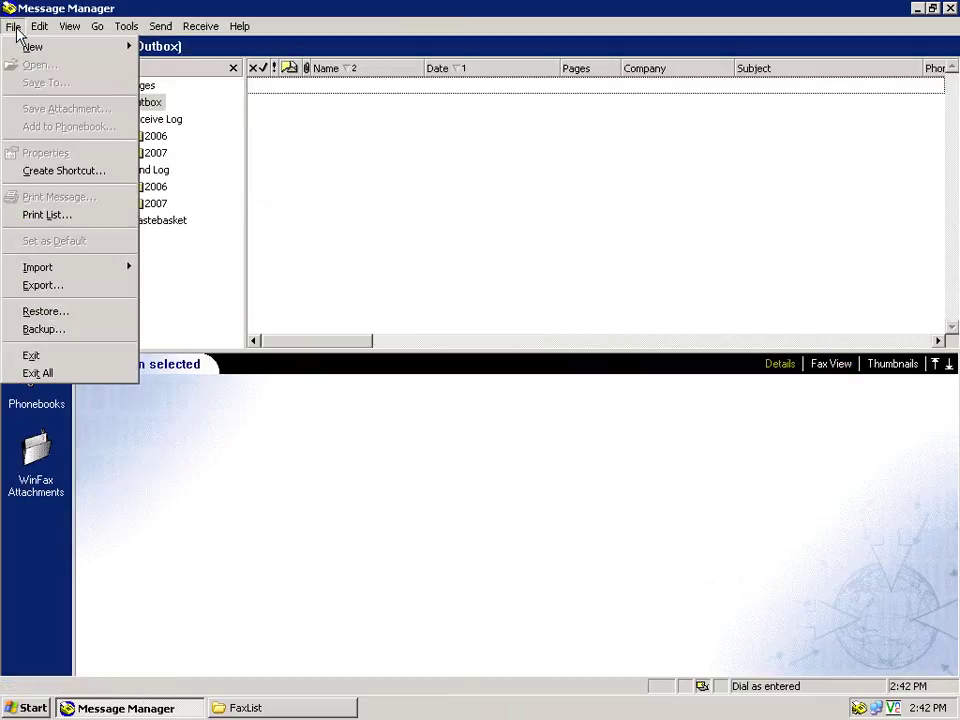
mouse_move(24, 50)
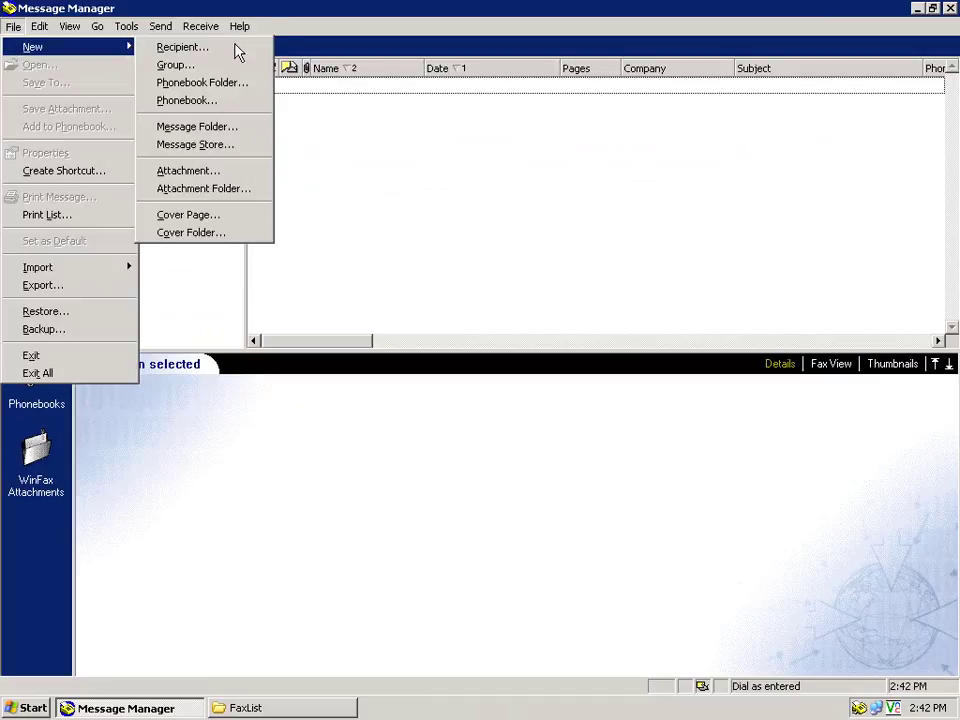
left_click(386, 274)
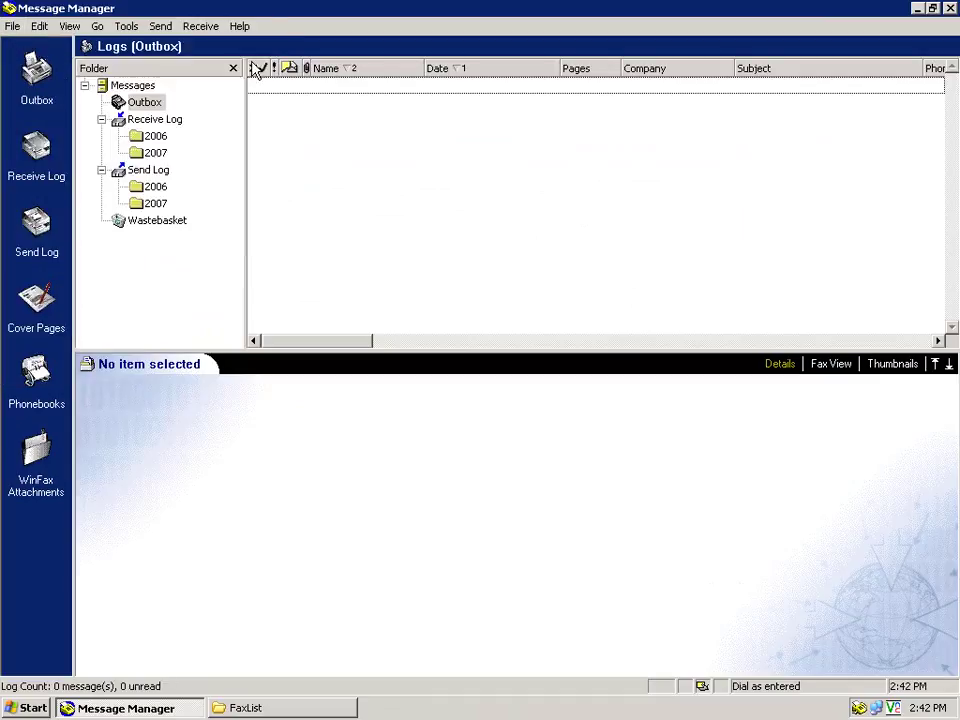
left_click(70, 27)
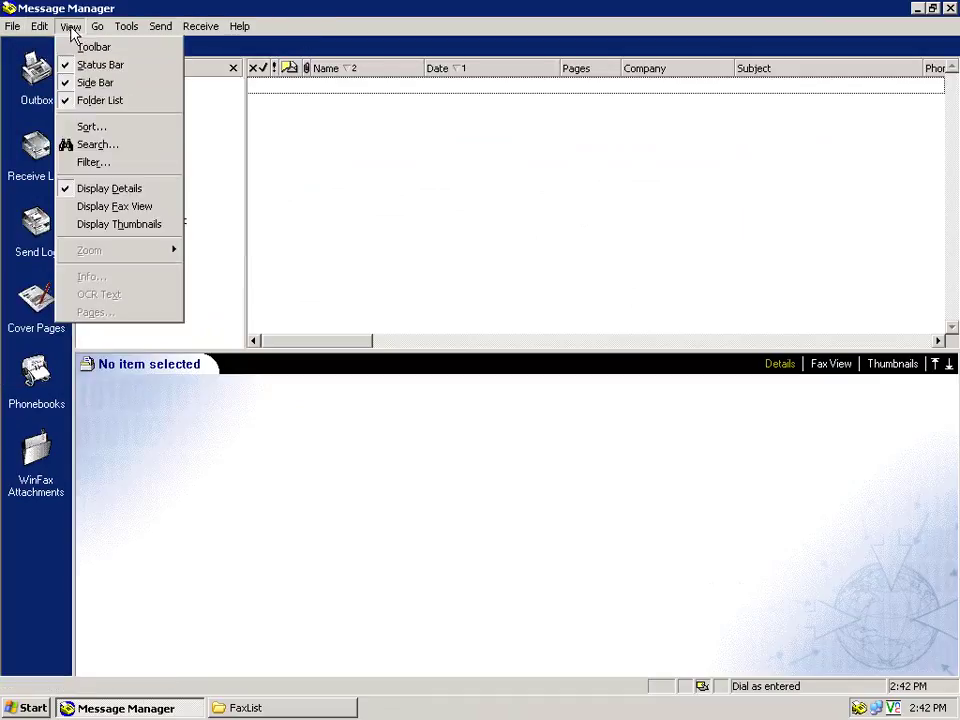
left_click(82, 46)
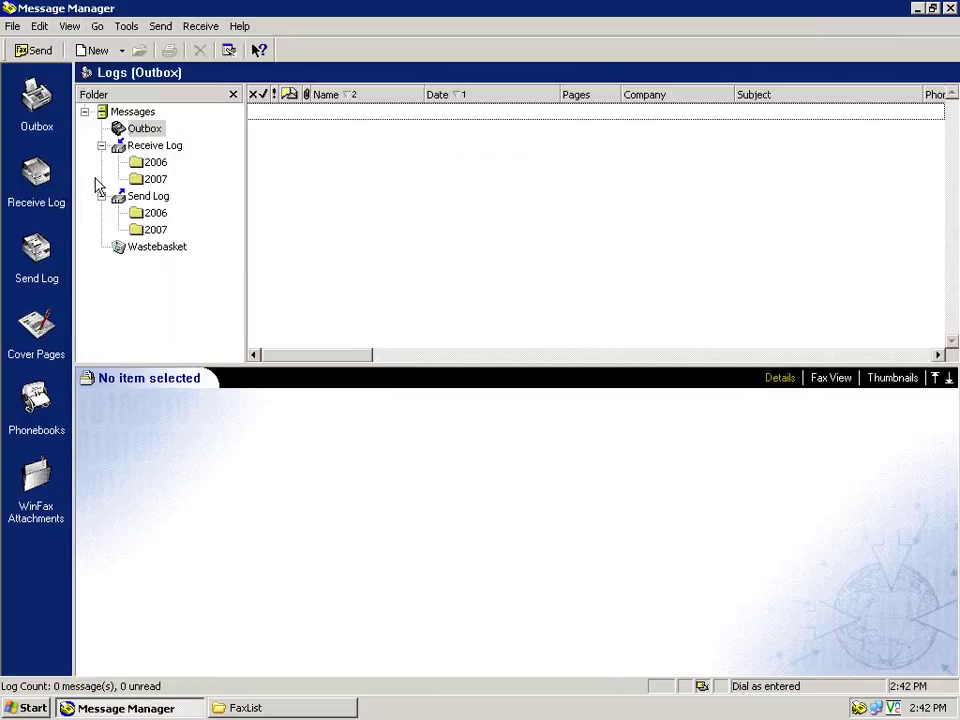
Start a new fax and enlarge the phonebook area, adding a contact as recipient
left_click(32, 51)
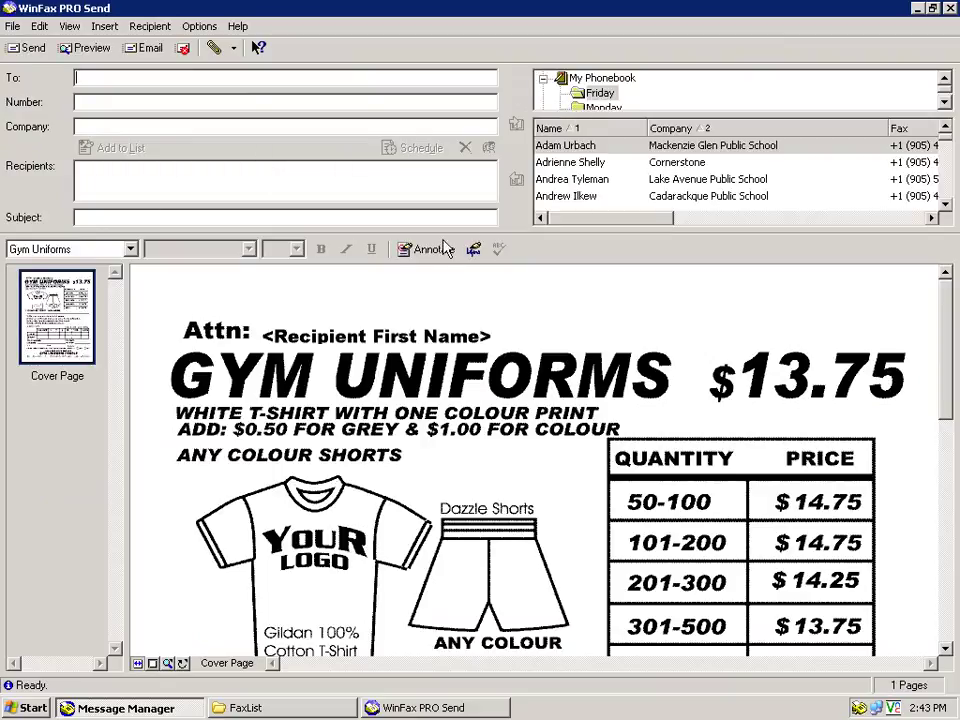
left_click_drag(456, 236, 461, 422)
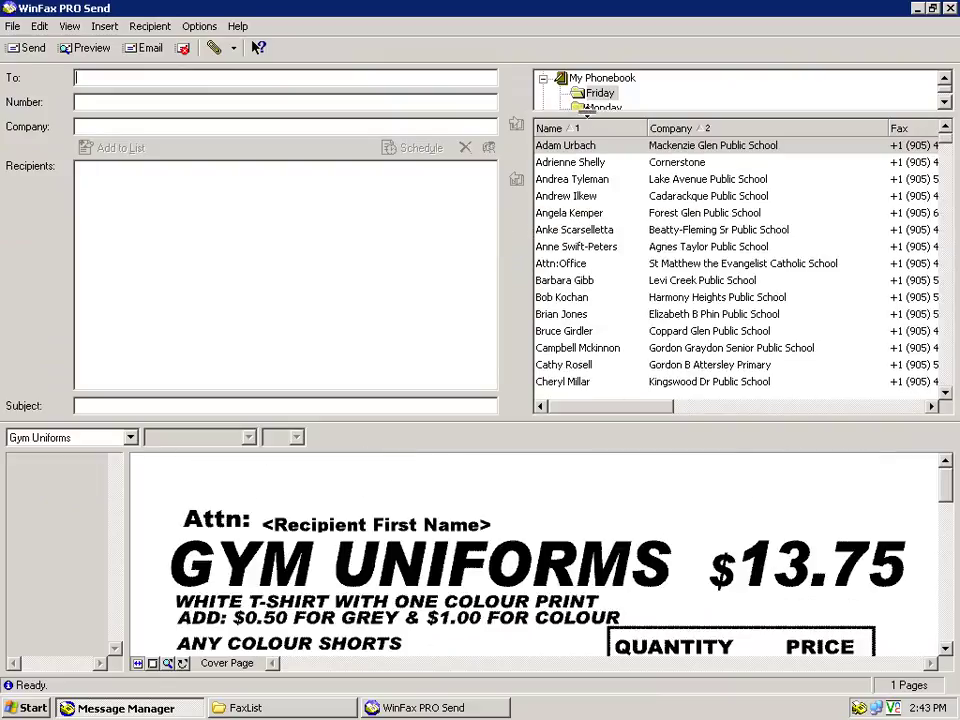
left_click_drag(598, 214, 602, 183)
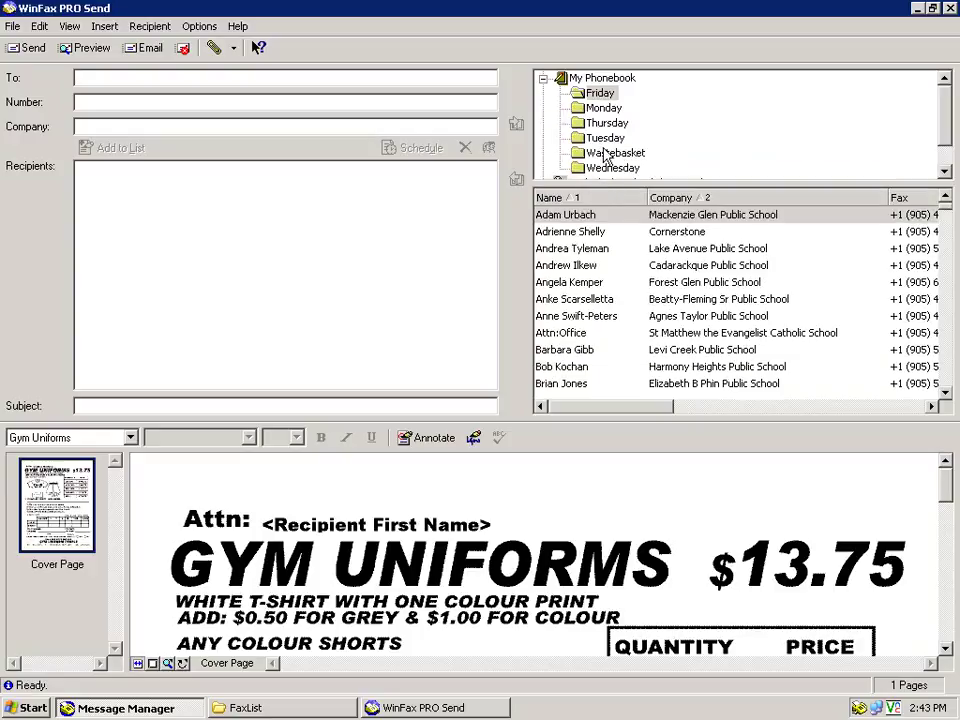
Add the Monday phonebook folder's contacts as recipients and select all of them
left_click(604, 108)
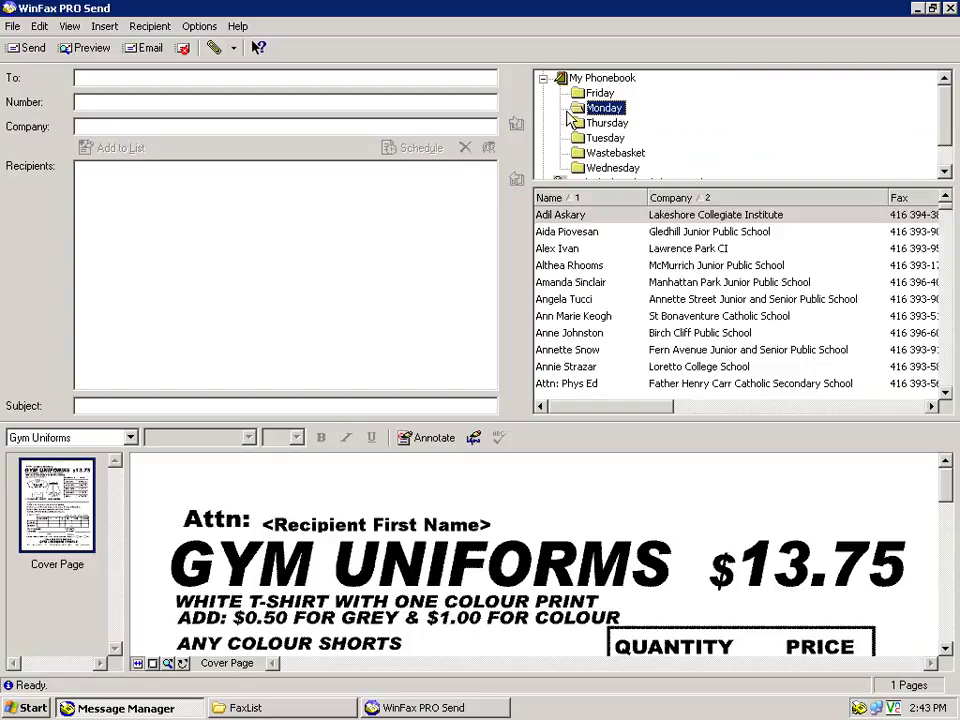
left_click(580, 138)
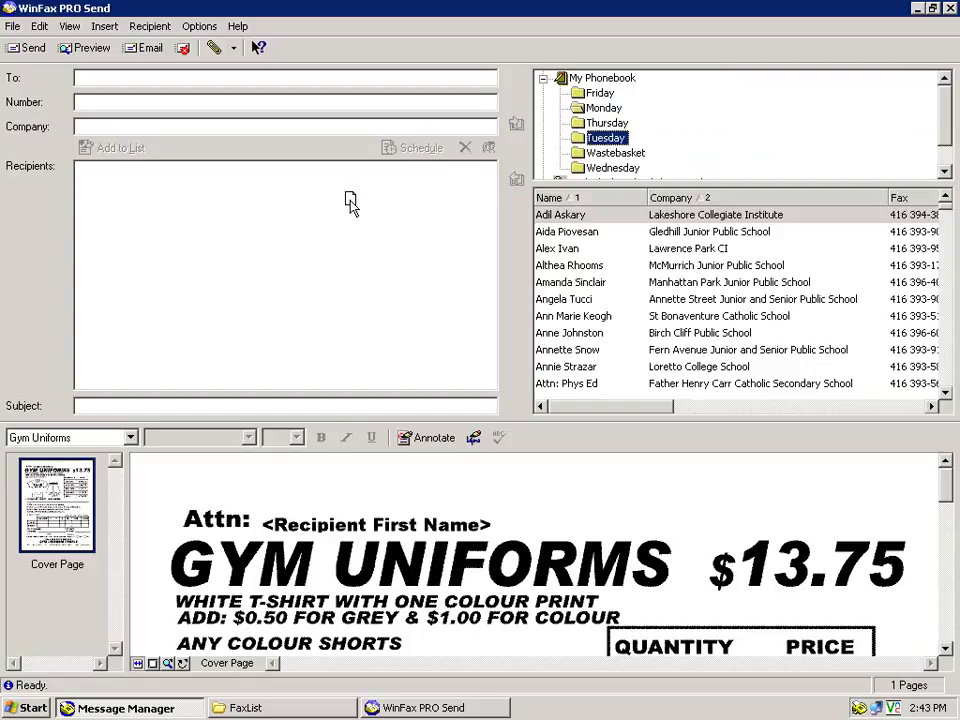
left_click_drag(350, 200, 350, 201)
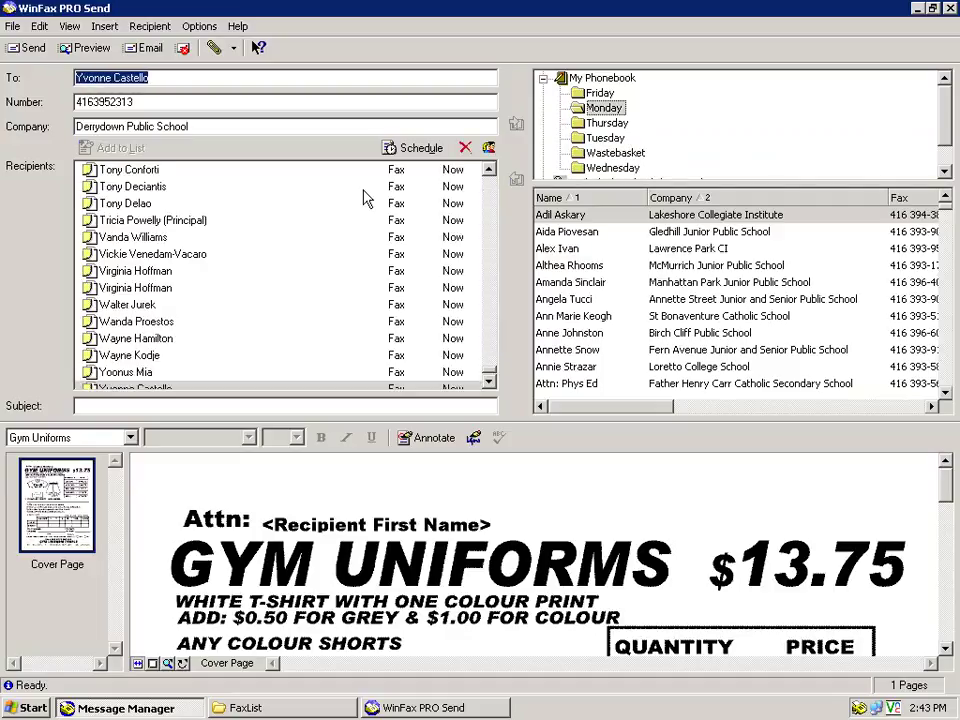
left_click_drag(489, 375, 485, 171)
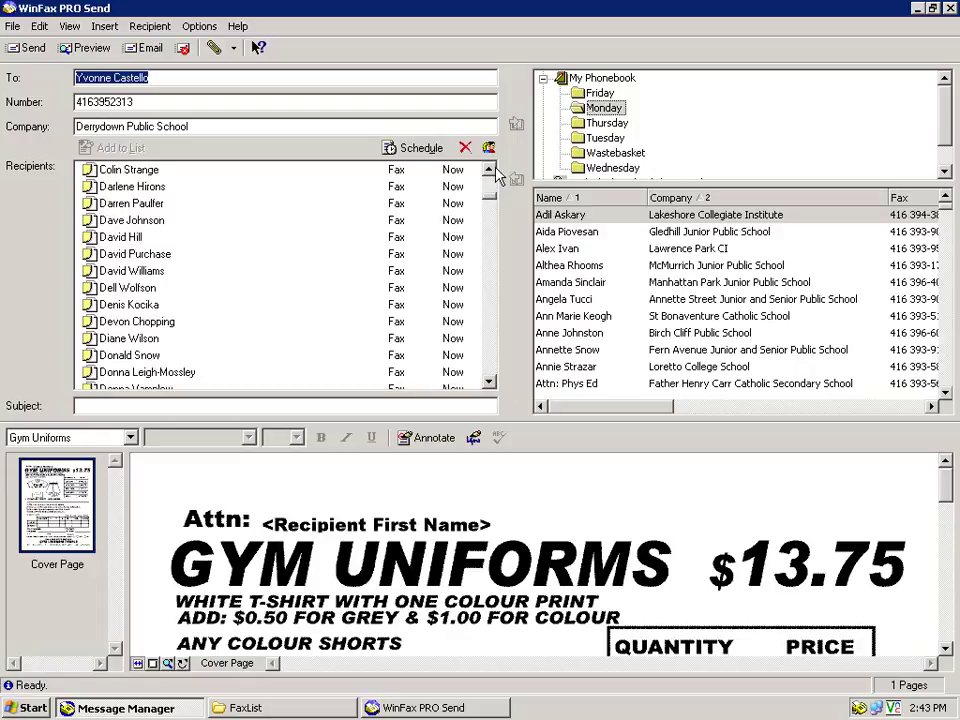
scroll(496, 170, "up", 5)
left_click(131, 189)
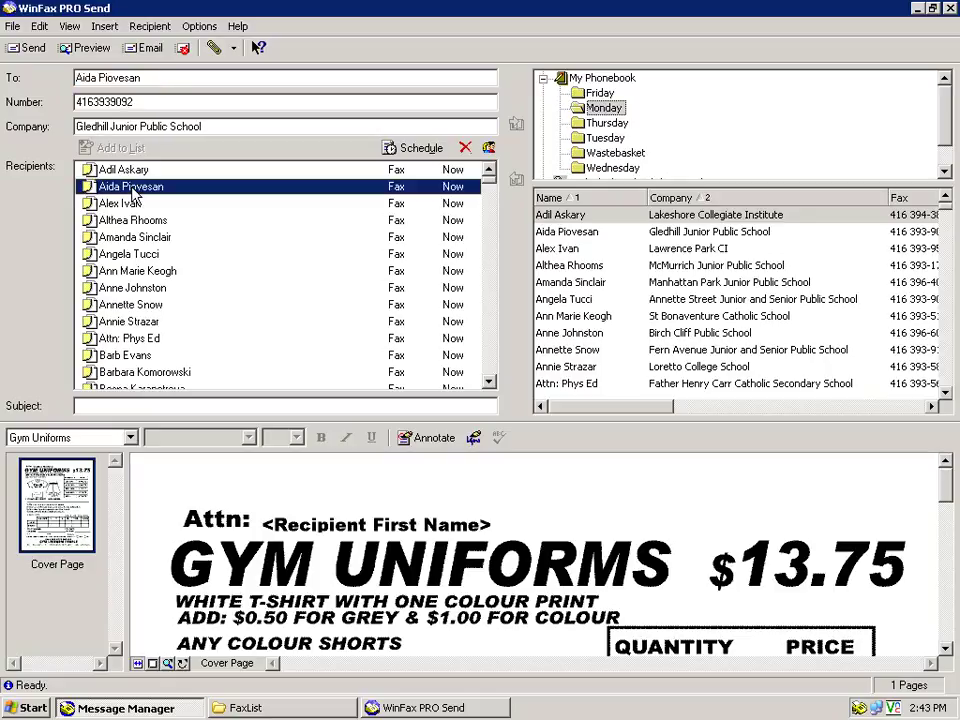
left_click(178, 256)
key("ctrl+a")
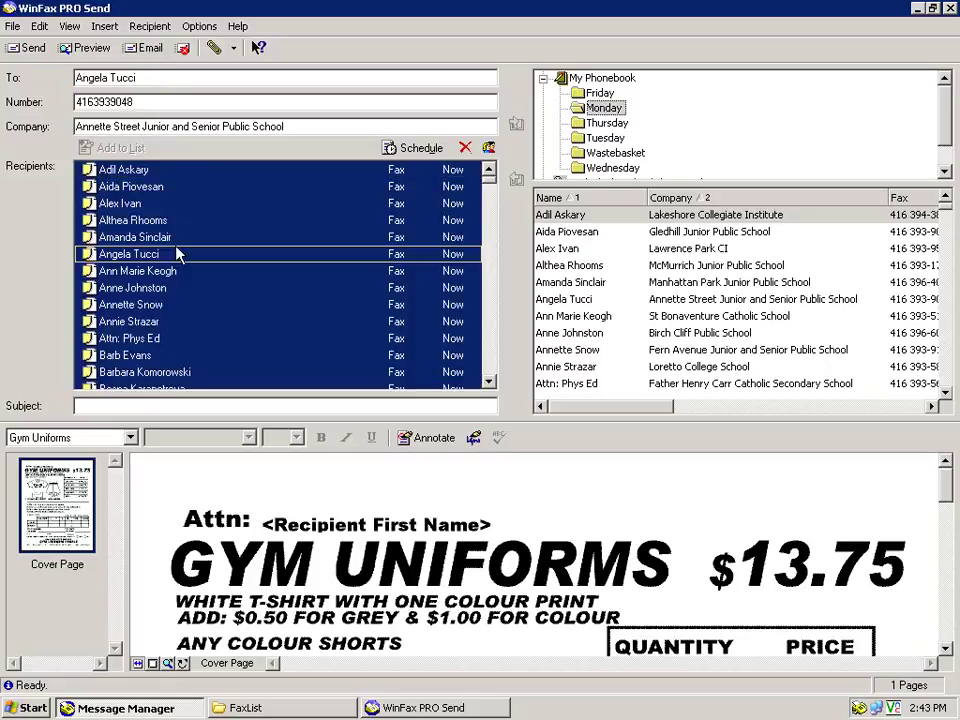
left_click(414, 151)
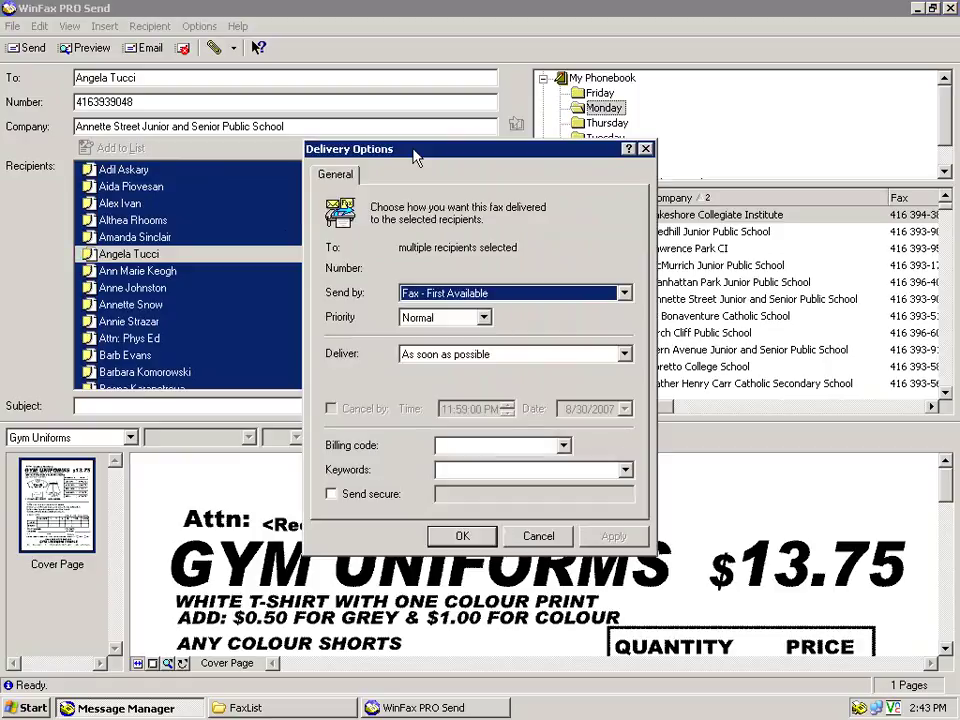
left_click(624, 355)
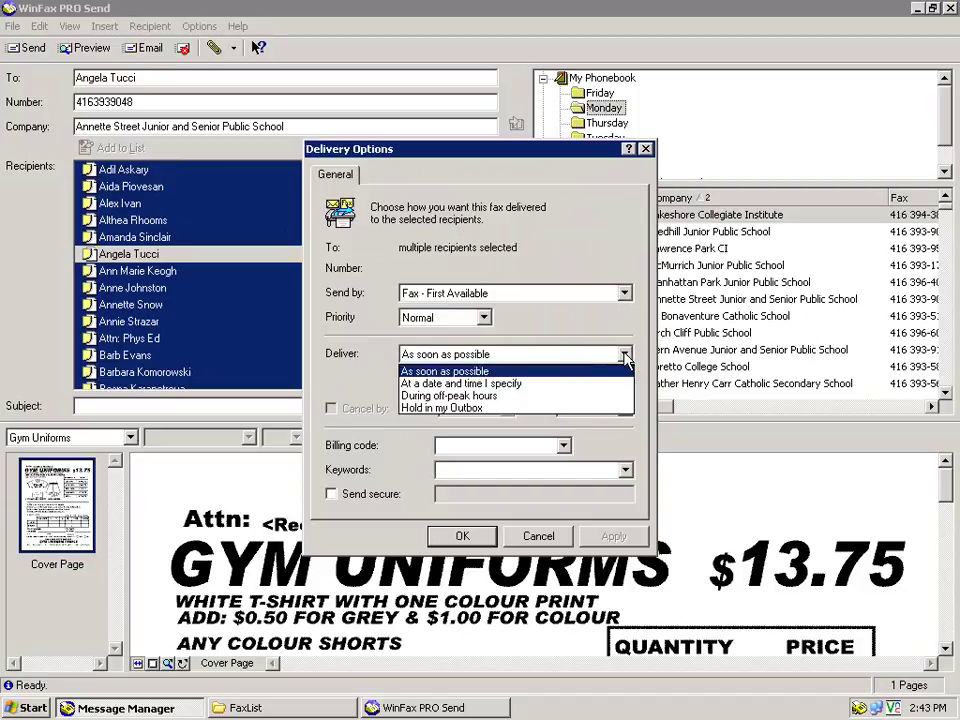
left_click(500, 387)
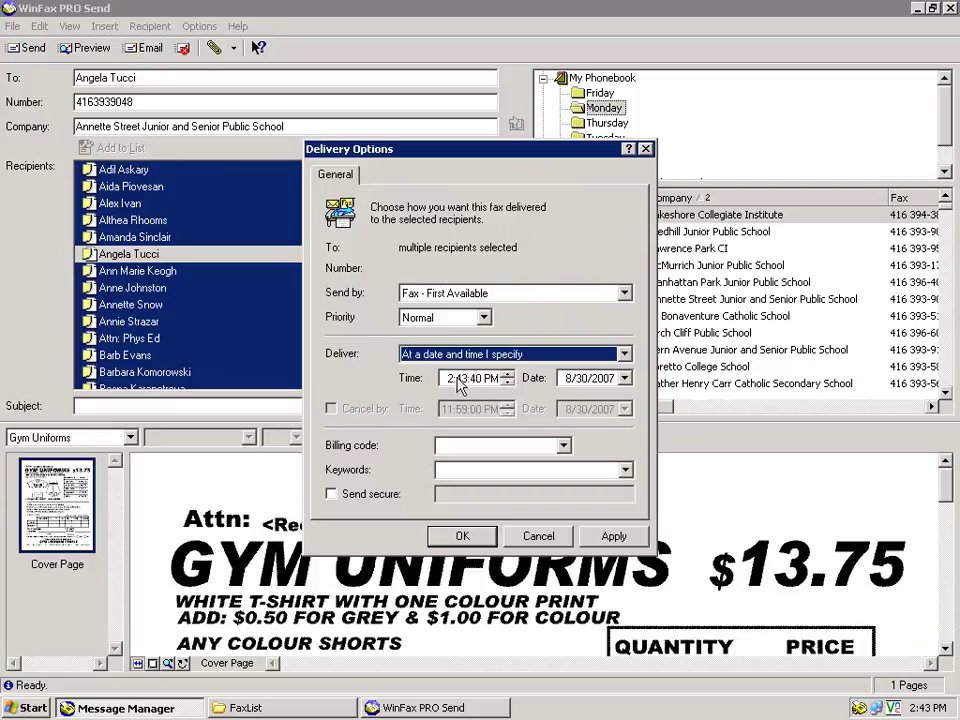
left_click(626, 379)
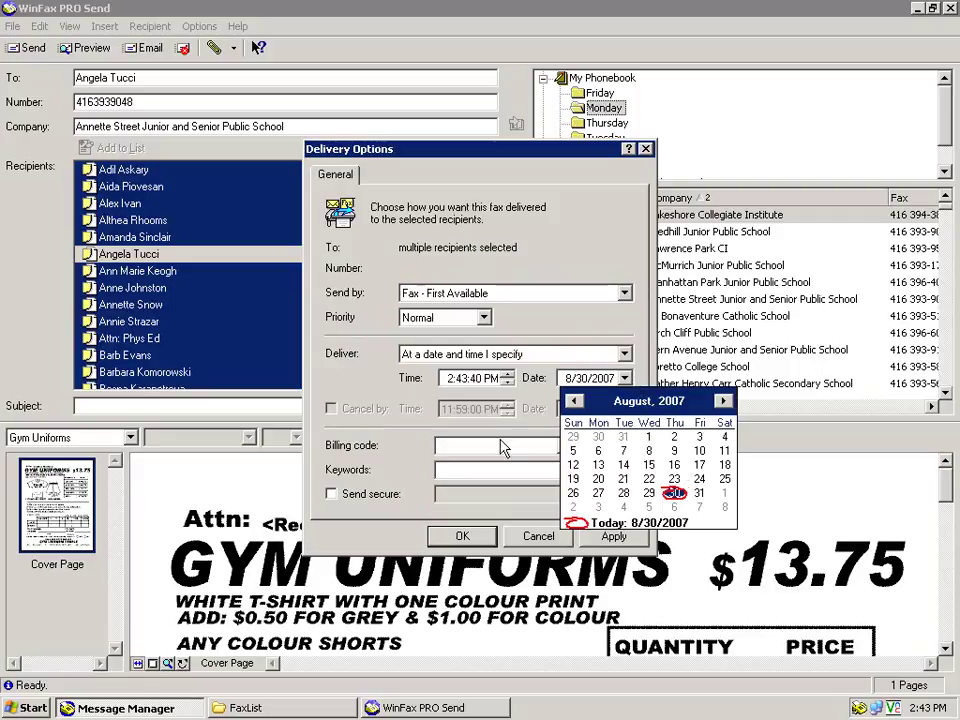
left_click(451, 378)
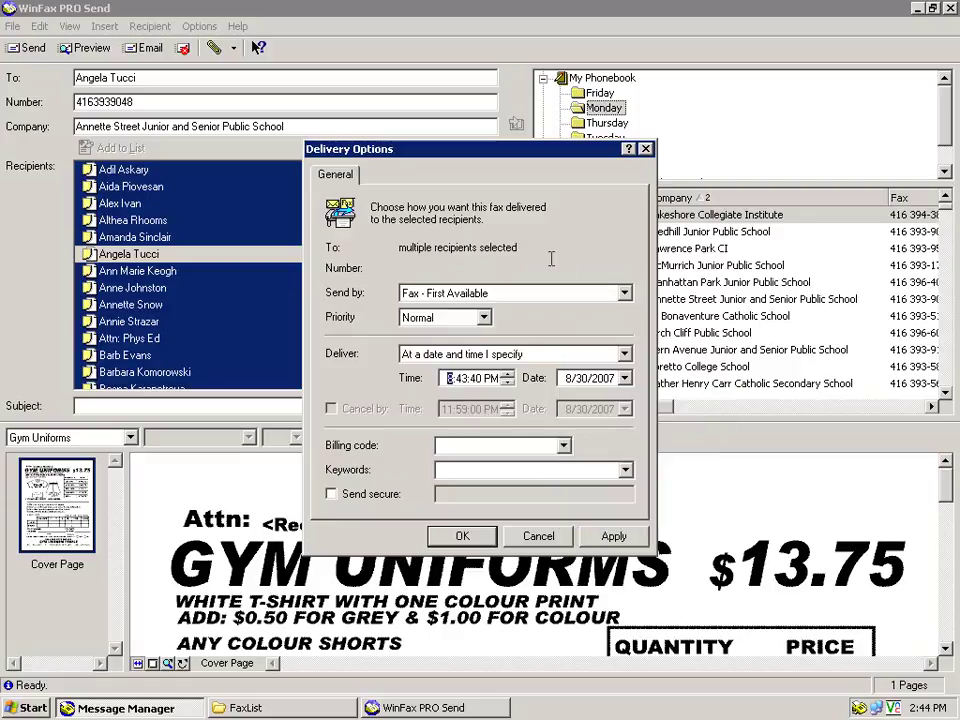
left_click(459, 378)
left_click(484, 378)
type("00")
left_click(489, 378)
key("a")
left_click(624, 378)
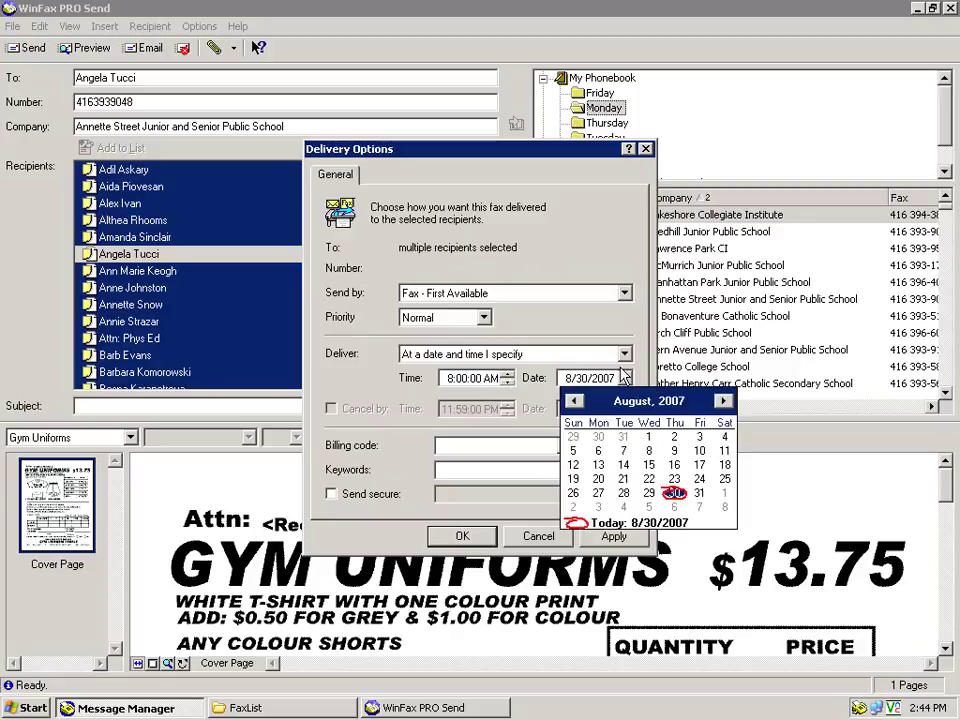
left_click(598, 507)
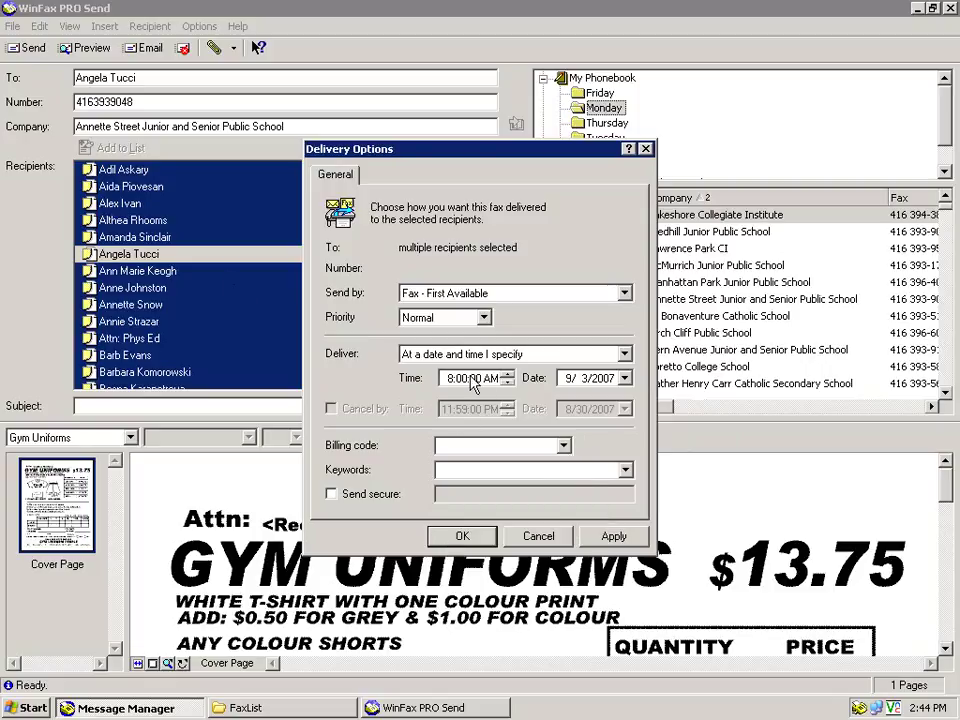
left_click(548, 539)
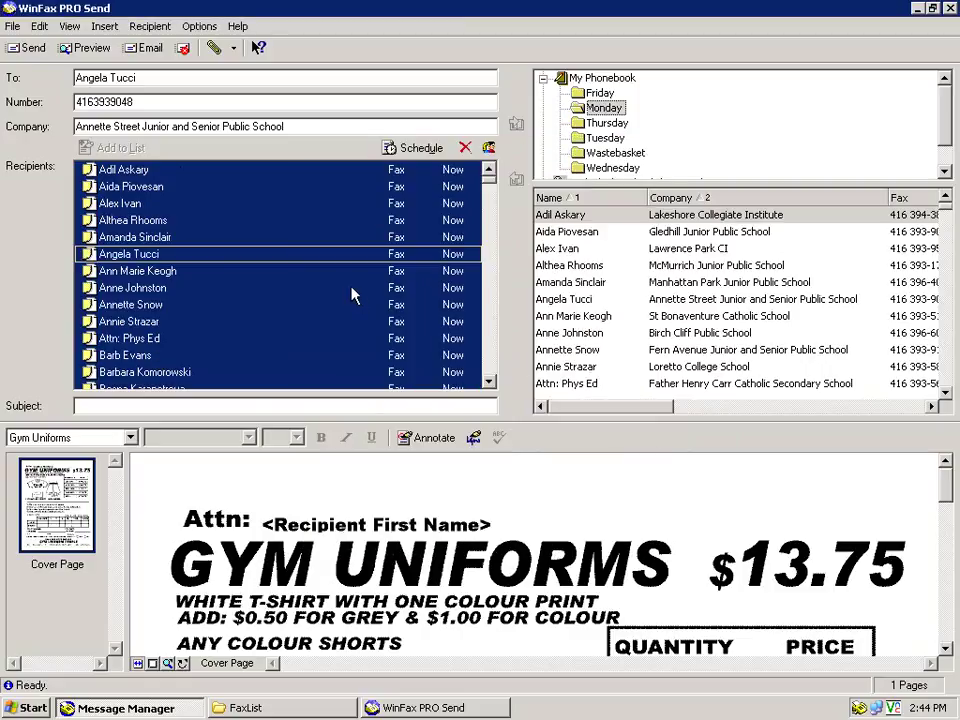
Cancel the pending fax send, then check the Send Log and the empty Outbox
left_click(343, 204)
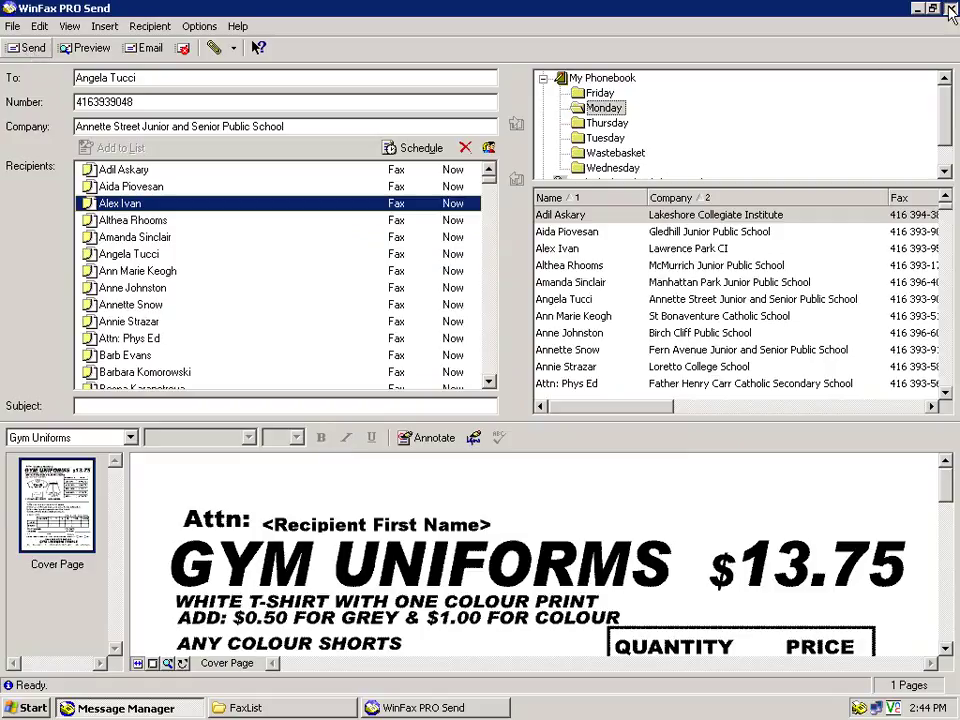
left_click(950, 9)
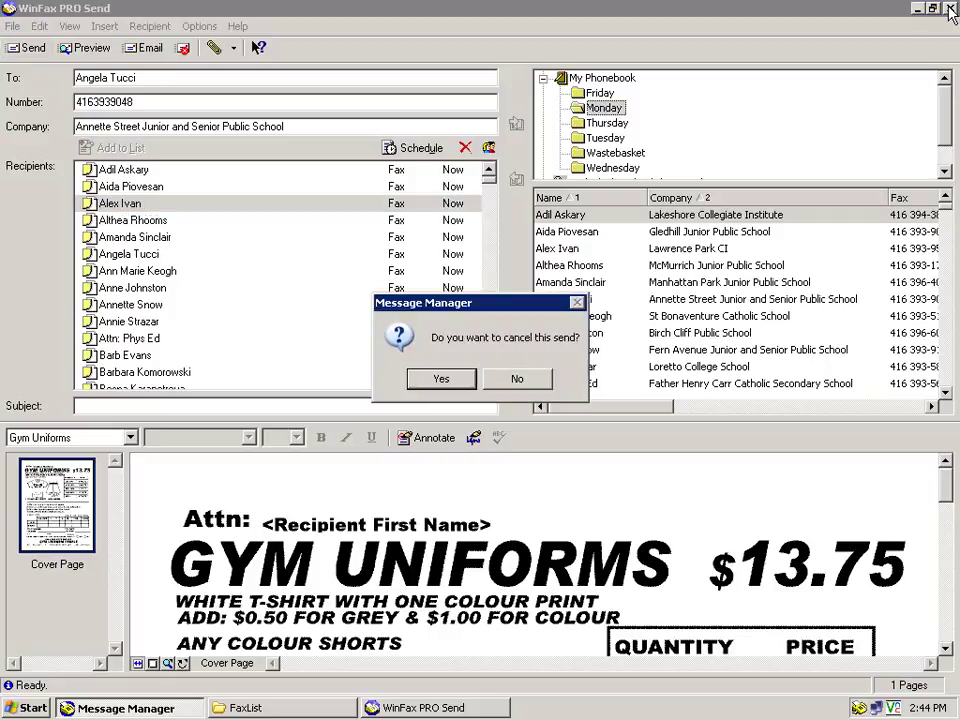
left_click(437, 381)
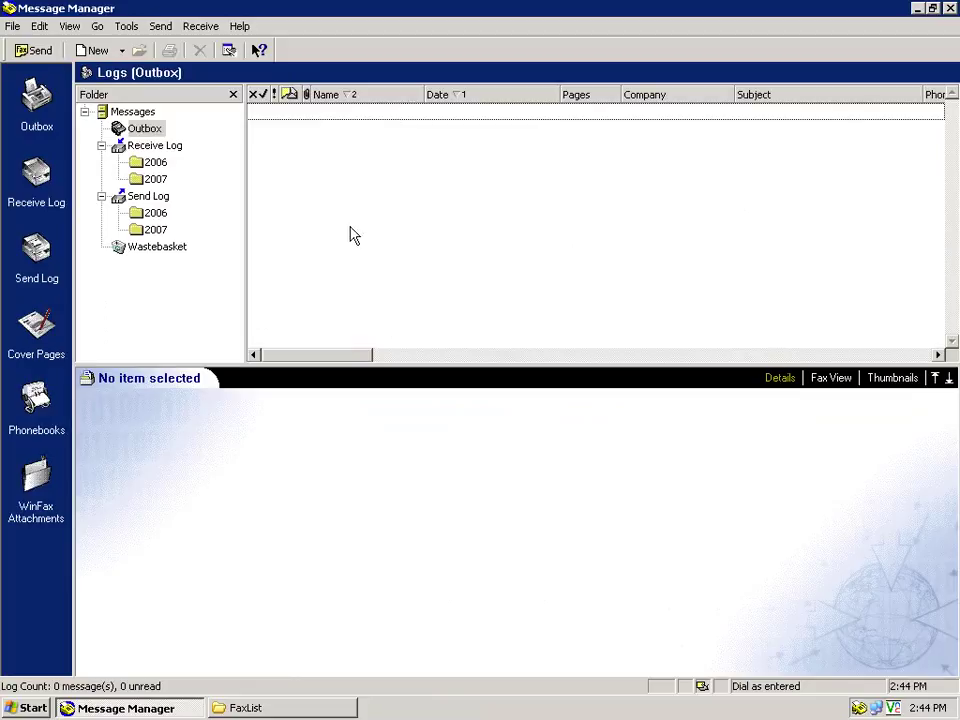
left_click(158, 198)
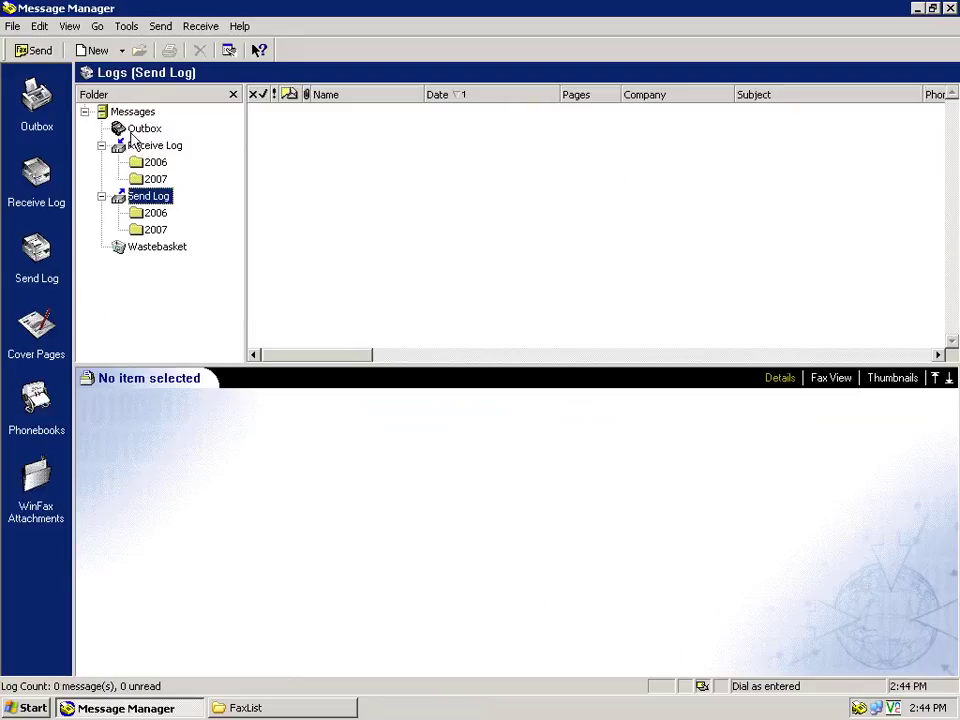
left_click(22, 122)
Close the FaxList folder window and minimize the remote session to the local desktop
left_click(290, 705)
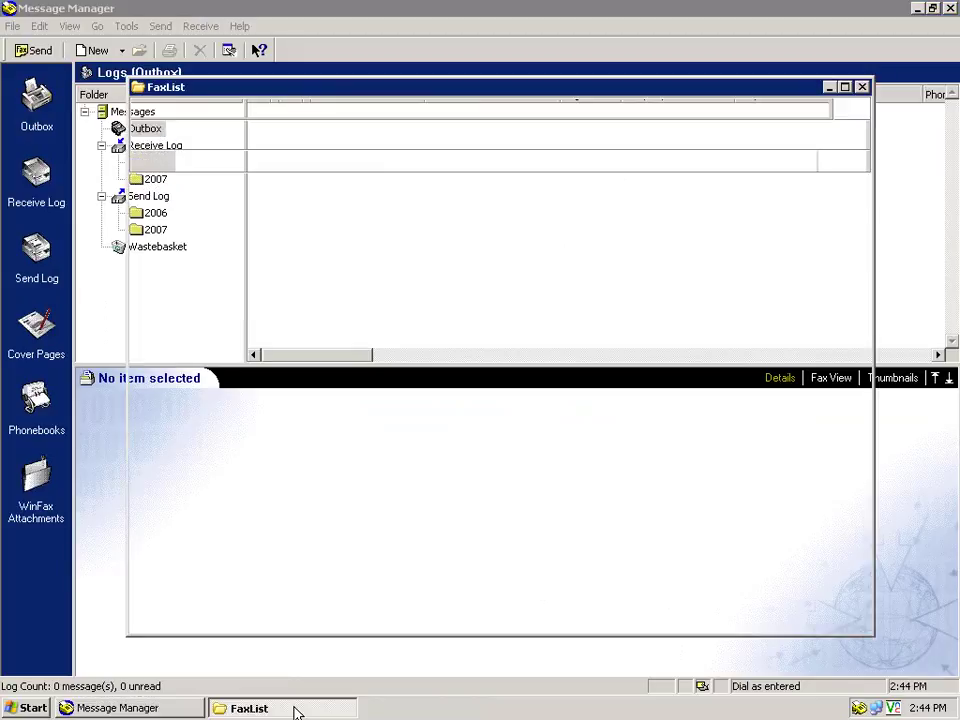
right_click(298, 708)
left_click(315, 692)
left_click(360, 231)
left_click(655, 8)
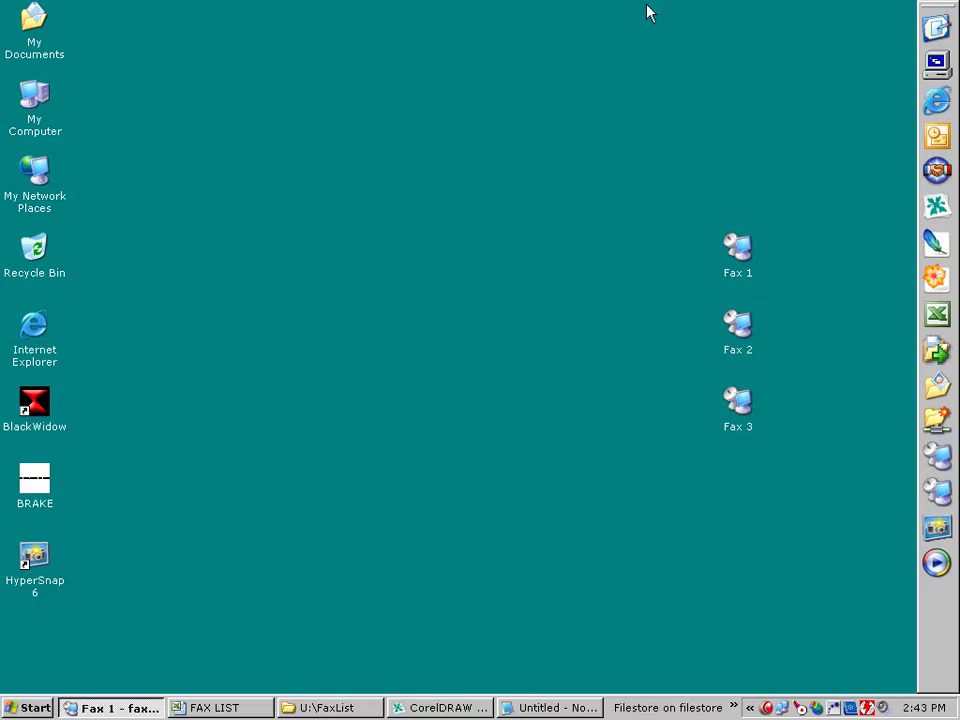
right_click(744, 702)
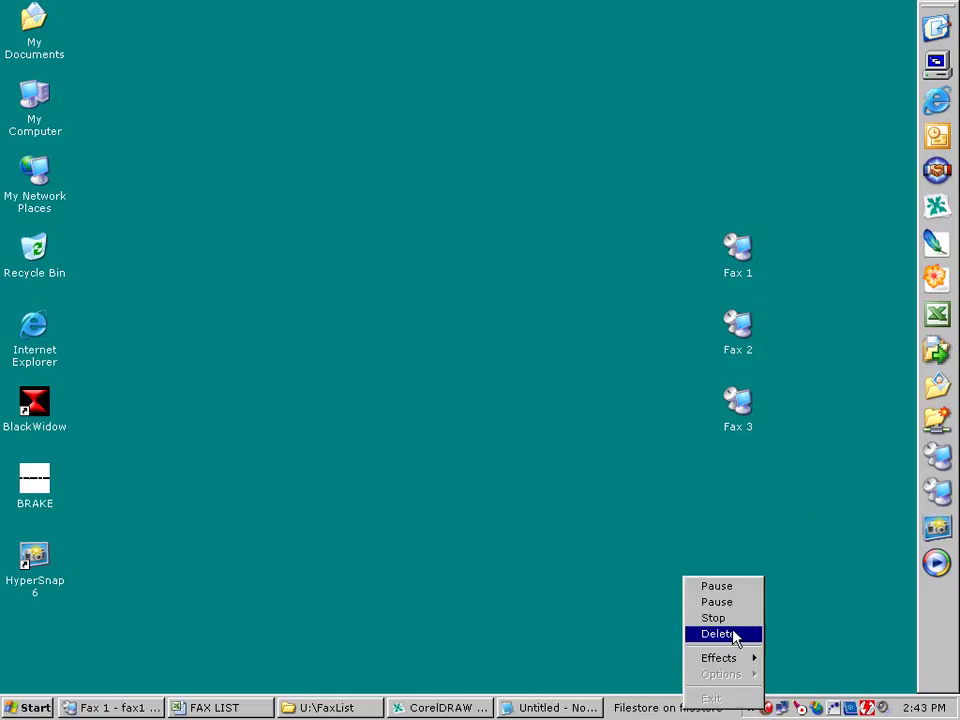